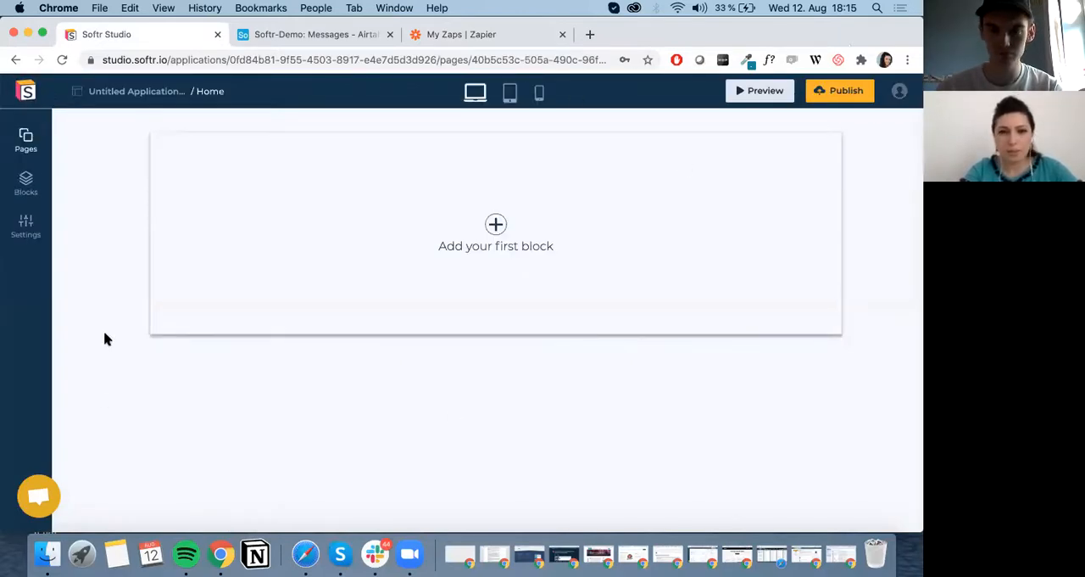
# Rename the application as Demo App.
pyautogui.click(135, 90)
pyautogui.press('super+a')
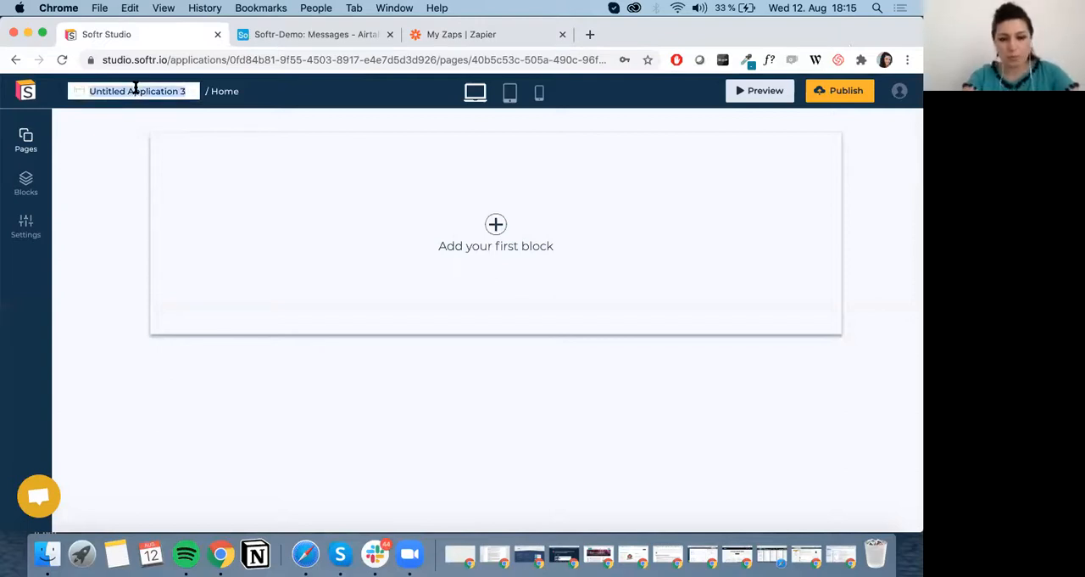
pyautogui.write('Demo App')
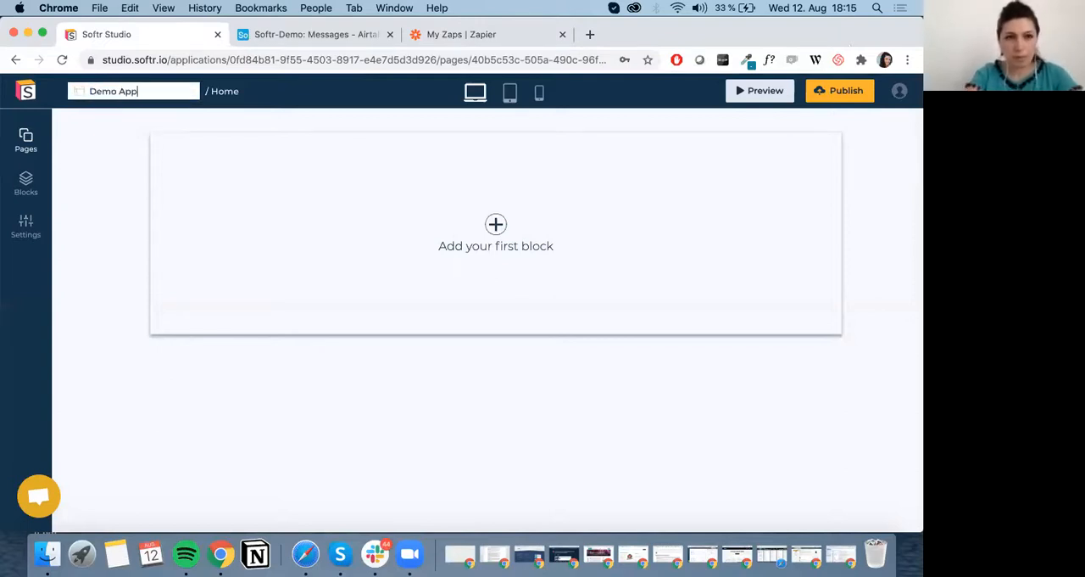
pyautogui.click(133, 182)
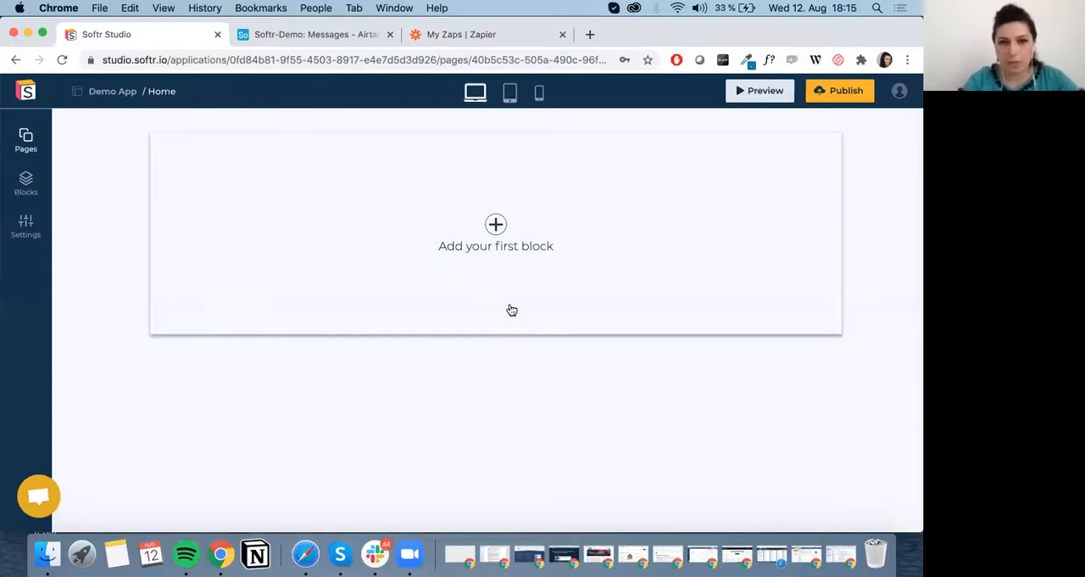
# Examine the application's page list and the block templates for headers, heroes, features, calls to action and forms.
pyautogui.click(28, 139)
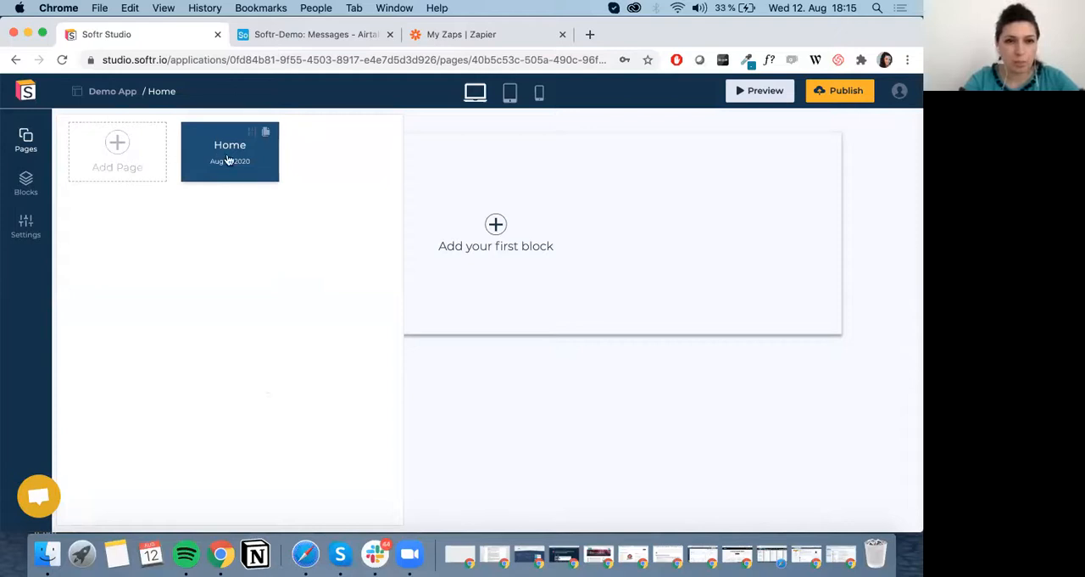
pyautogui.click(34, 190)
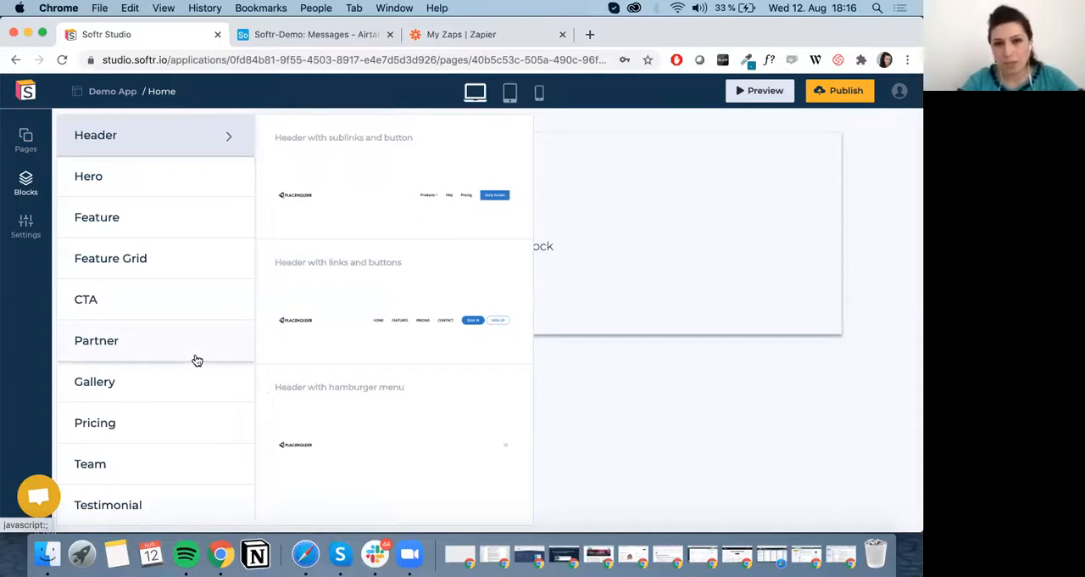
pyautogui.moveTo(416, 315)
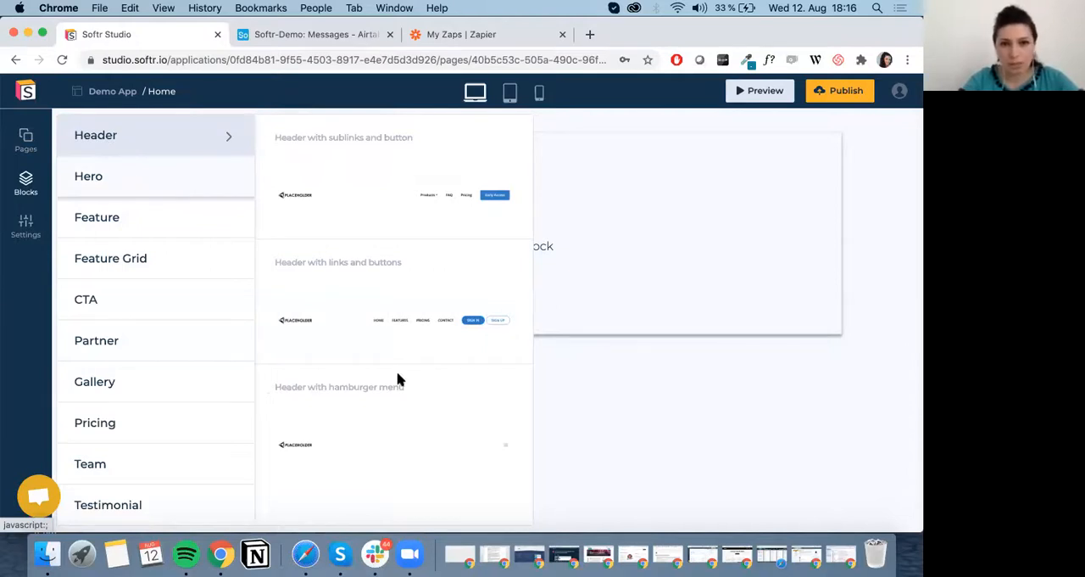
pyautogui.click(212, 176)
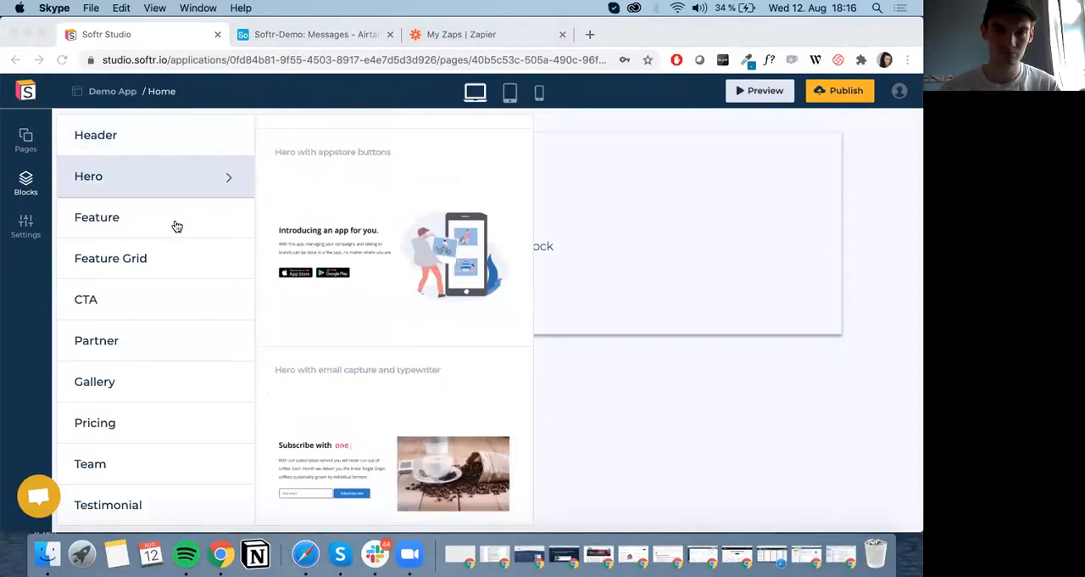
pyautogui.click(176, 226)
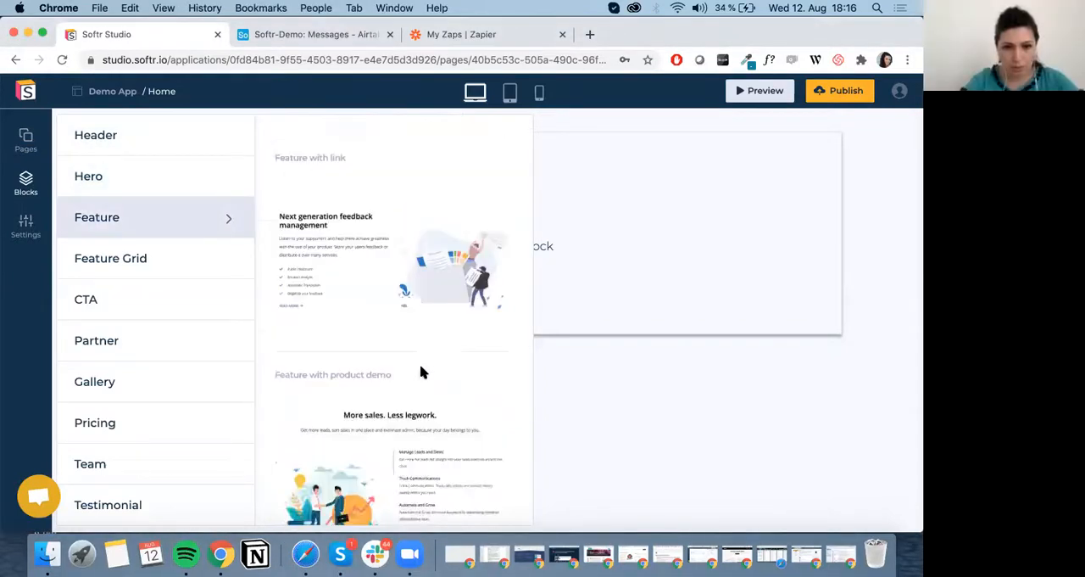
pyautogui.scroll(-1, 422, 372)
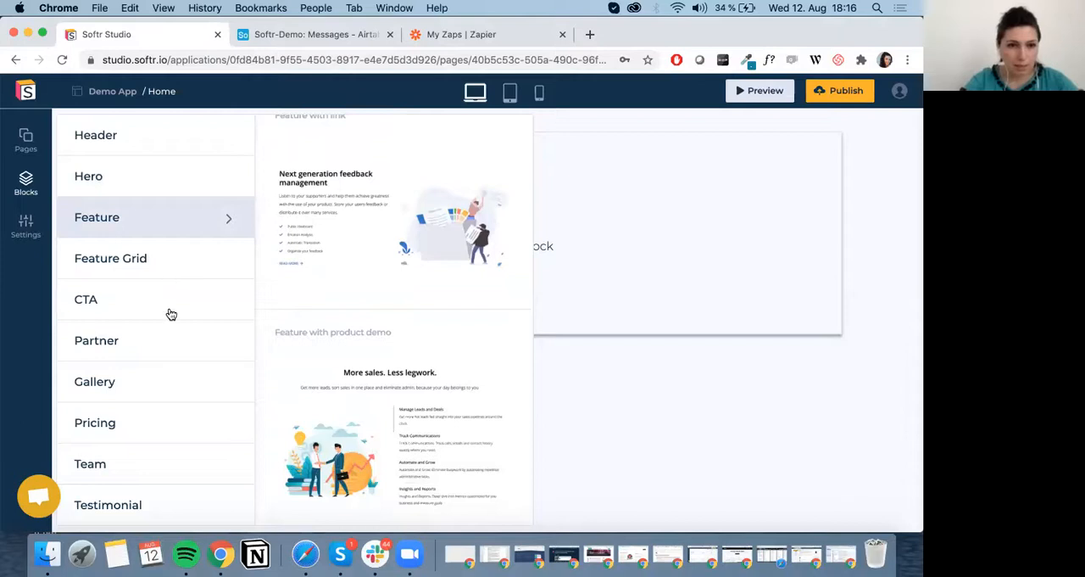
pyautogui.click(170, 279)
pyautogui.click(169, 312)
pyautogui.scroll(-3, 172, 496)
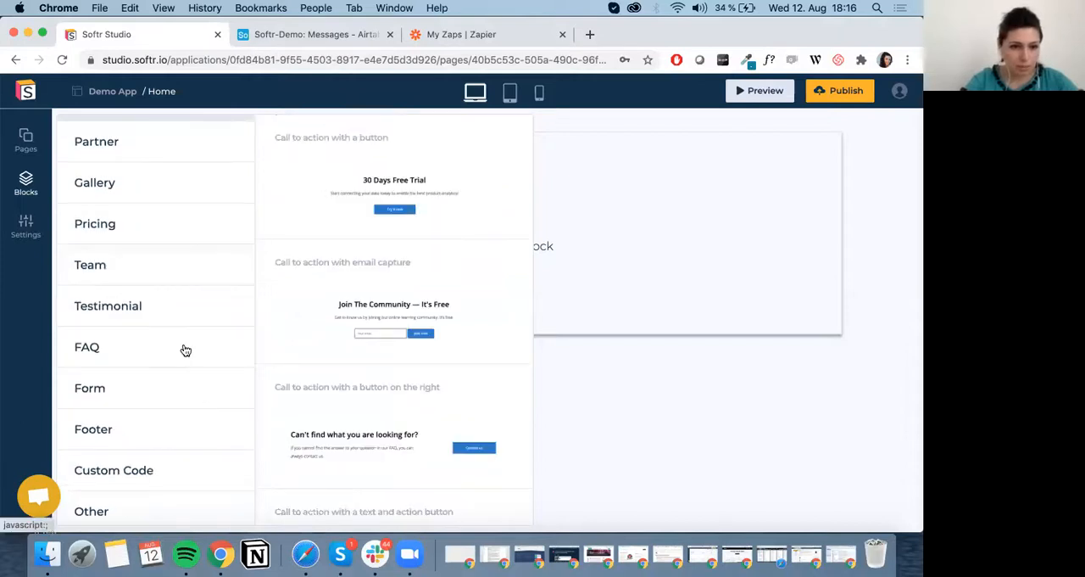
pyautogui.click(152, 387)
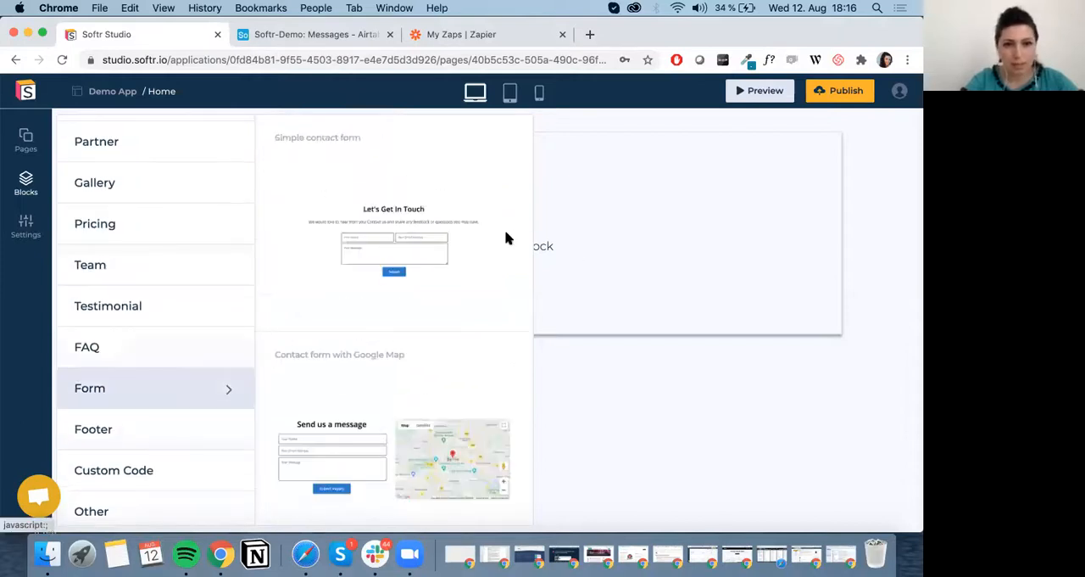
pyautogui.click(418, 334)
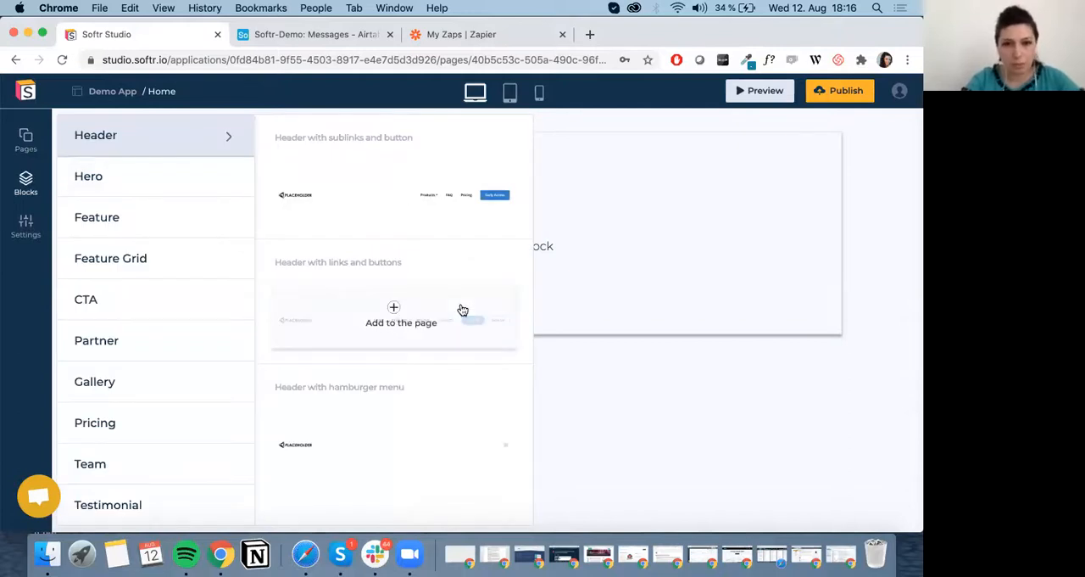
# Add the header with links and buttons to the Home page, followed by a hero block with an email field and Join now button.
pyautogui.click(462, 310)
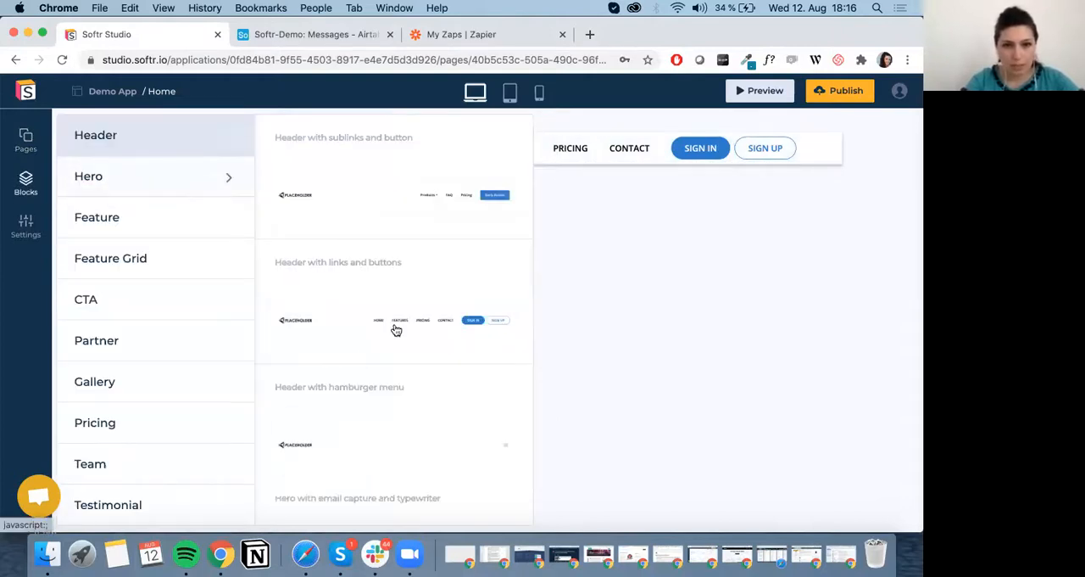
pyautogui.click(153, 176)
pyautogui.scroll(-3, 436, 252)
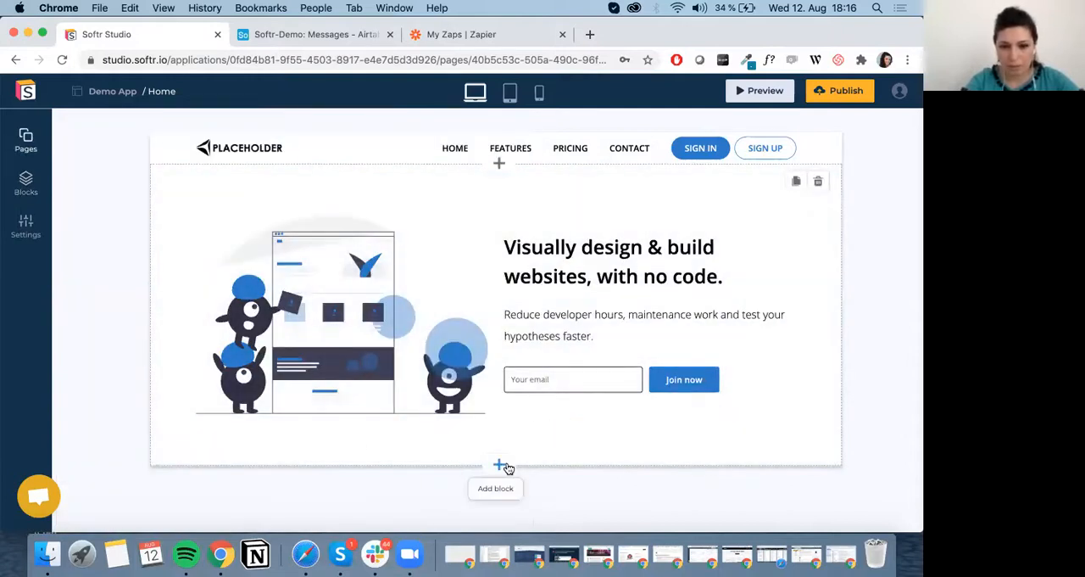
# Add the "Feature with right side picture" block below the hero block.
pyautogui.click(499, 464)
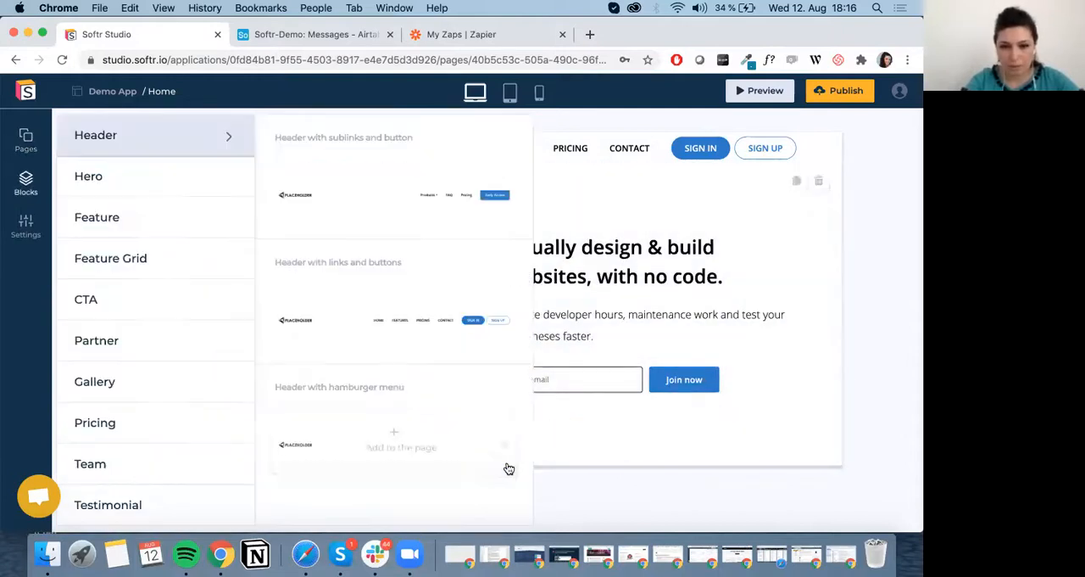
pyautogui.scroll(-2, 83, 332)
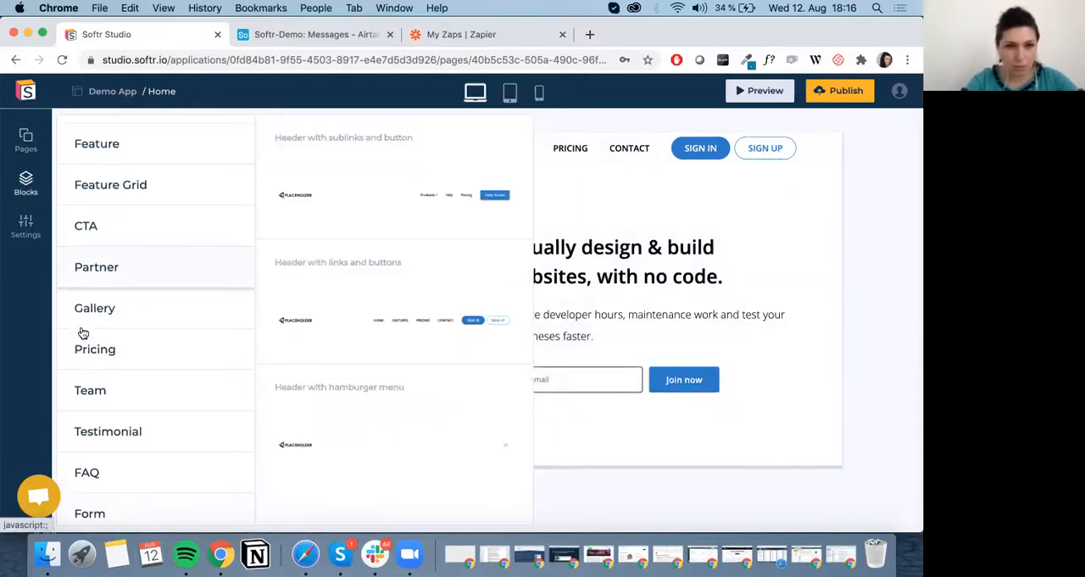
pyautogui.click(172, 153)
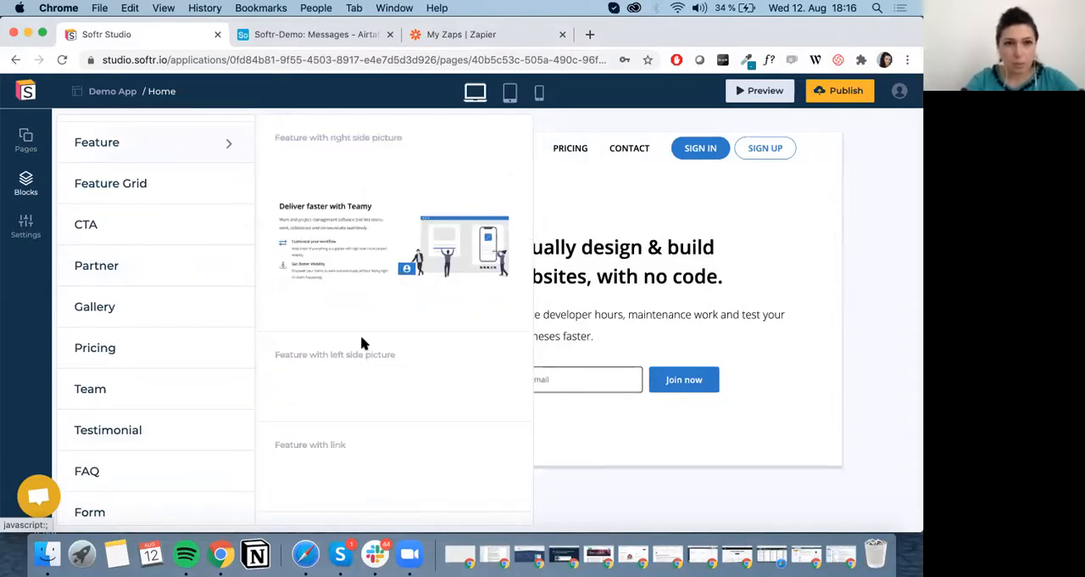
pyautogui.scroll(-5, 363, 344)
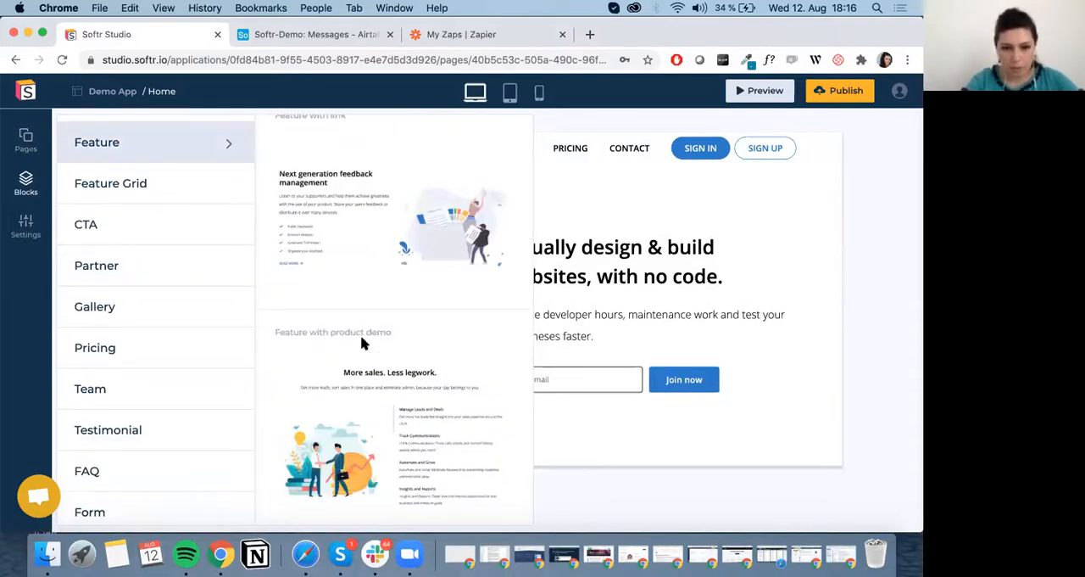
pyautogui.scroll(5, 362, 342)
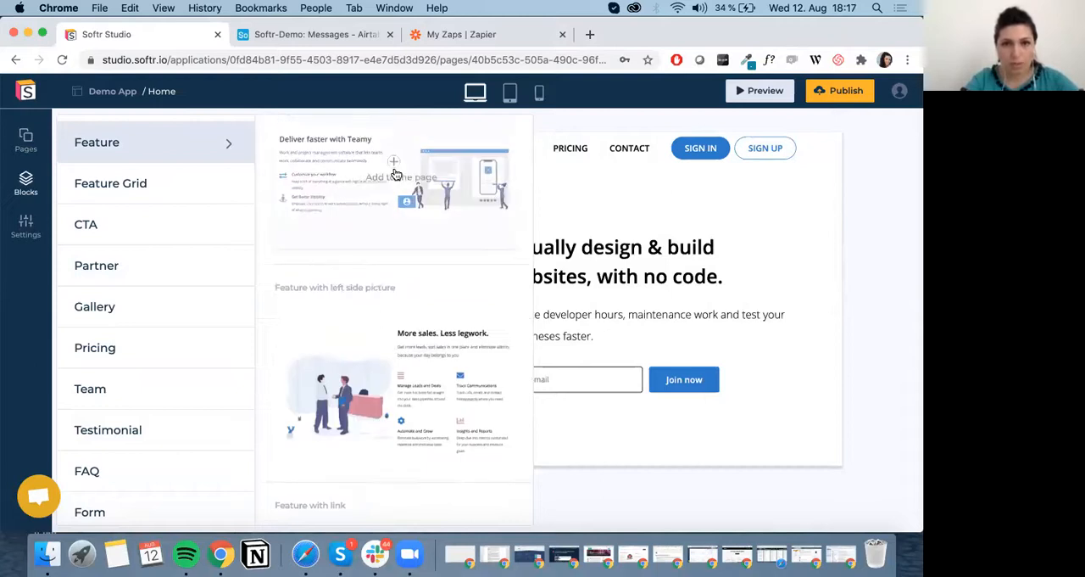
pyautogui.click(395, 174)
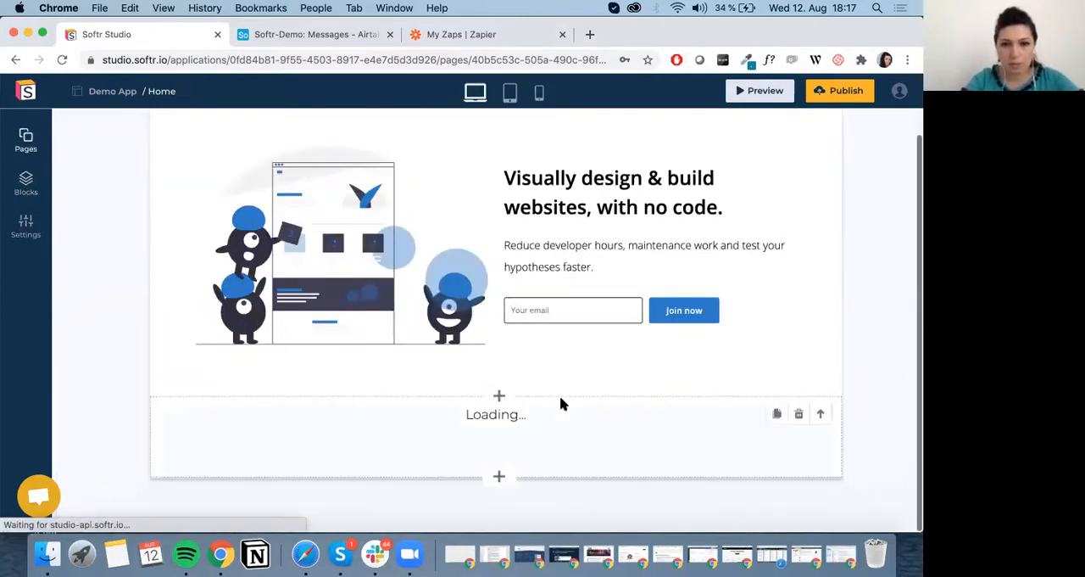
pyautogui.scroll(-3, 564, 377)
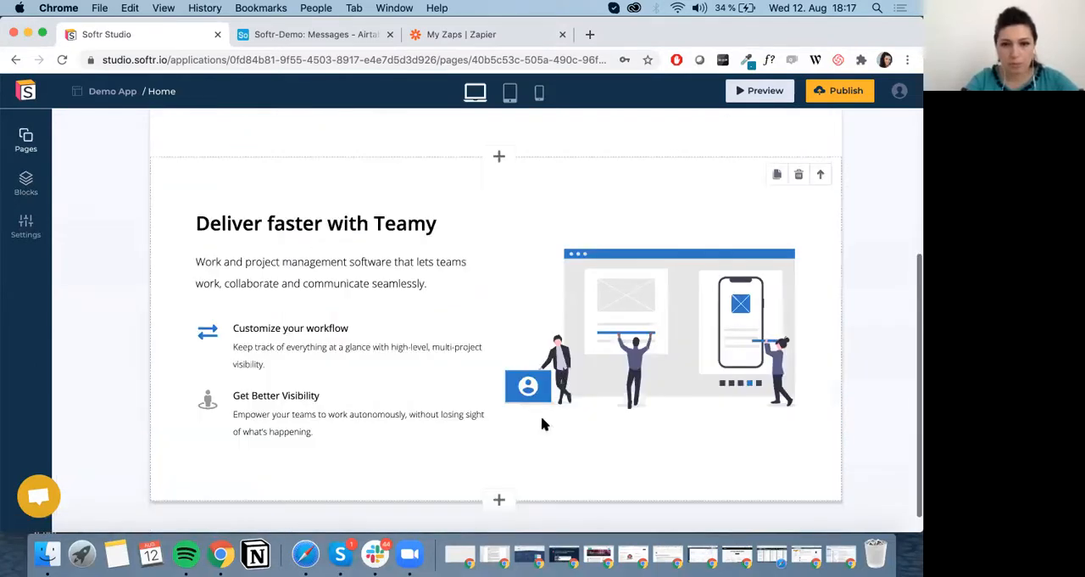
# Add the "Feature with product demo" block at the end of the Home page.
pyautogui.click(498, 477)
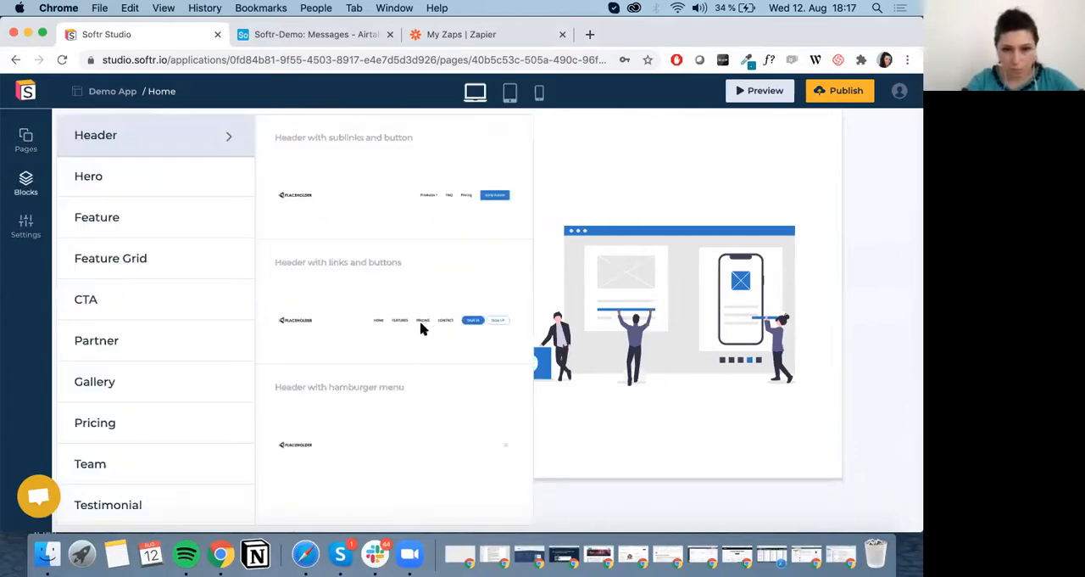
pyautogui.scroll(-5, 454, 328)
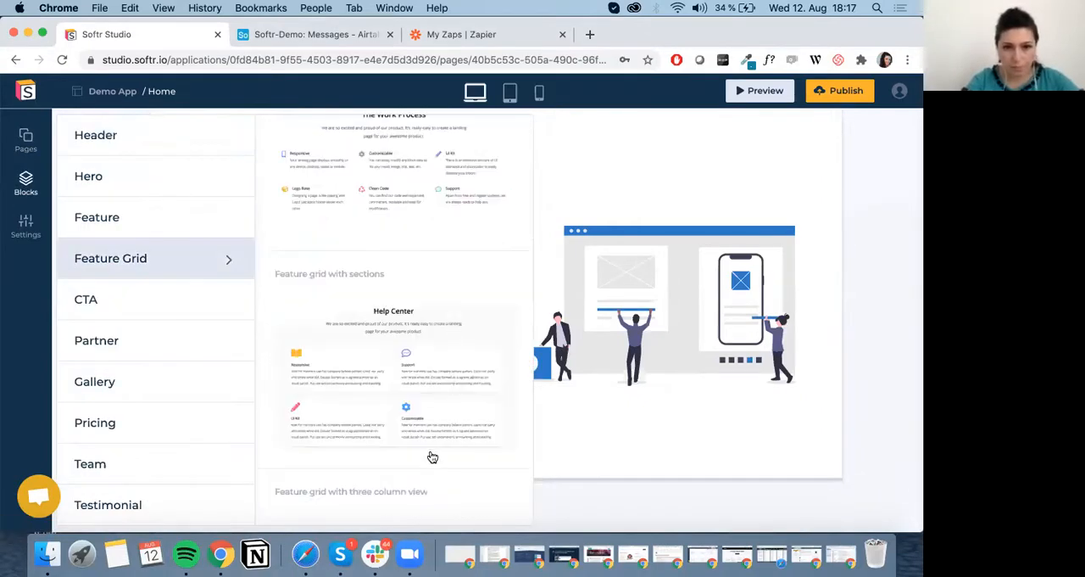
pyautogui.click(430, 456)
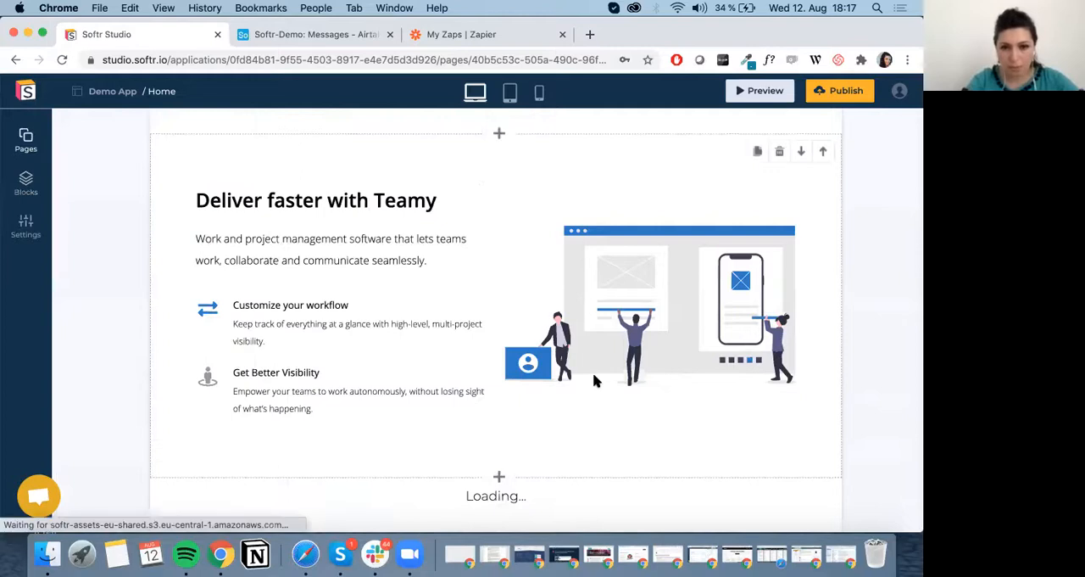
pyautogui.scroll(-2, 596, 379)
pyautogui.scroll(-5, 600, 436)
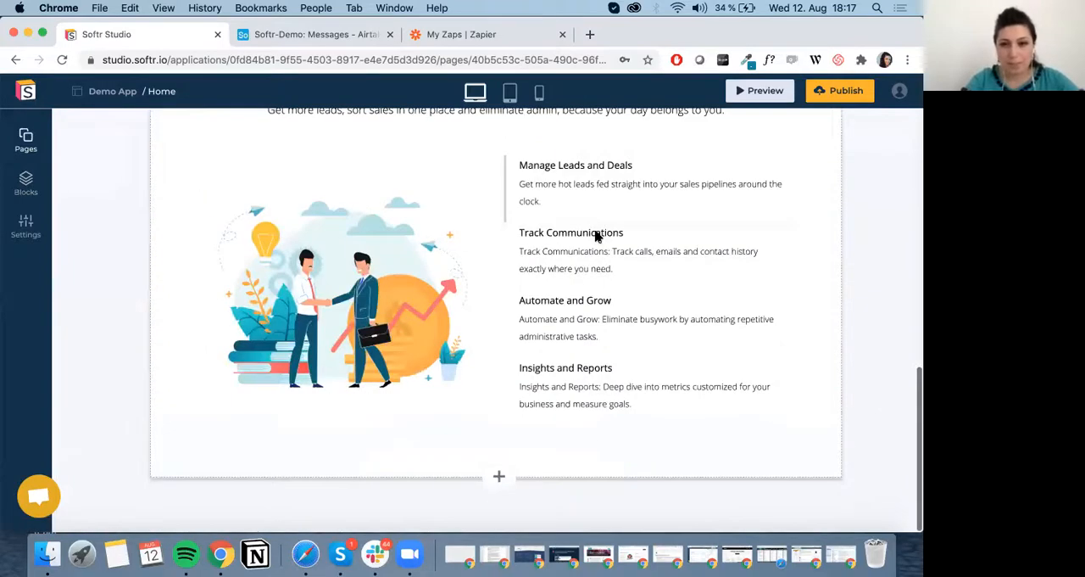
# View the settings of the product demo feature block and close them again.
pyautogui.click(596, 245)
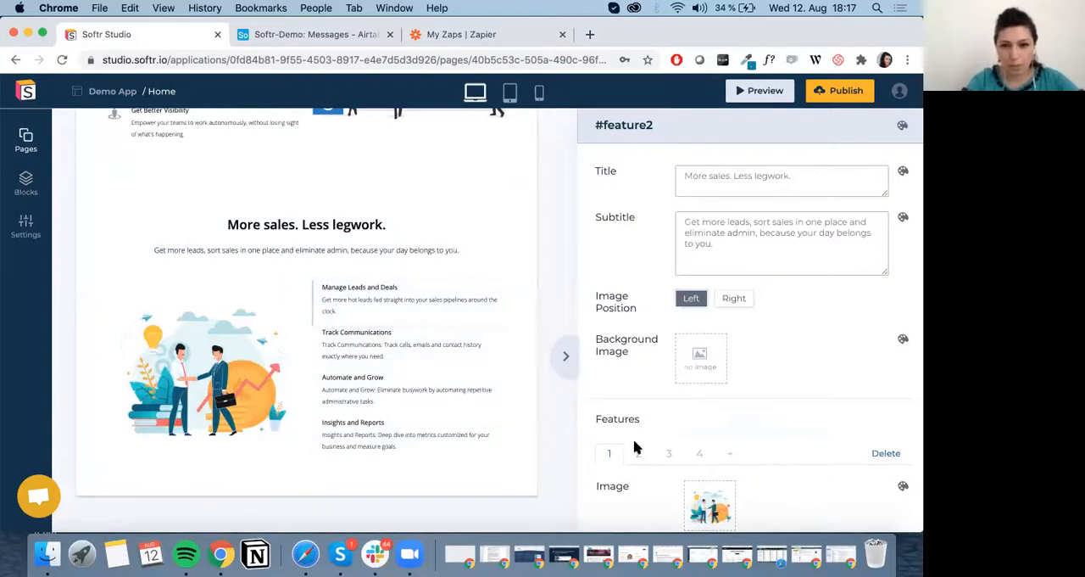
pyautogui.click(566, 356)
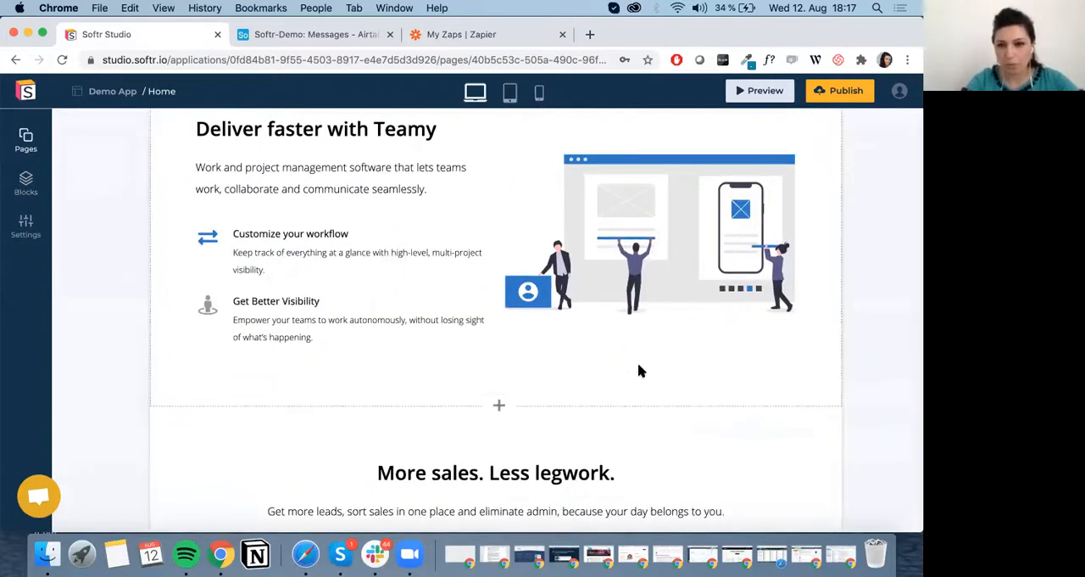
# Add the "Call to action with email capture" block below the product demo, followed by the "Team with two column view" block.
pyautogui.scroll(-5, 642, 371)
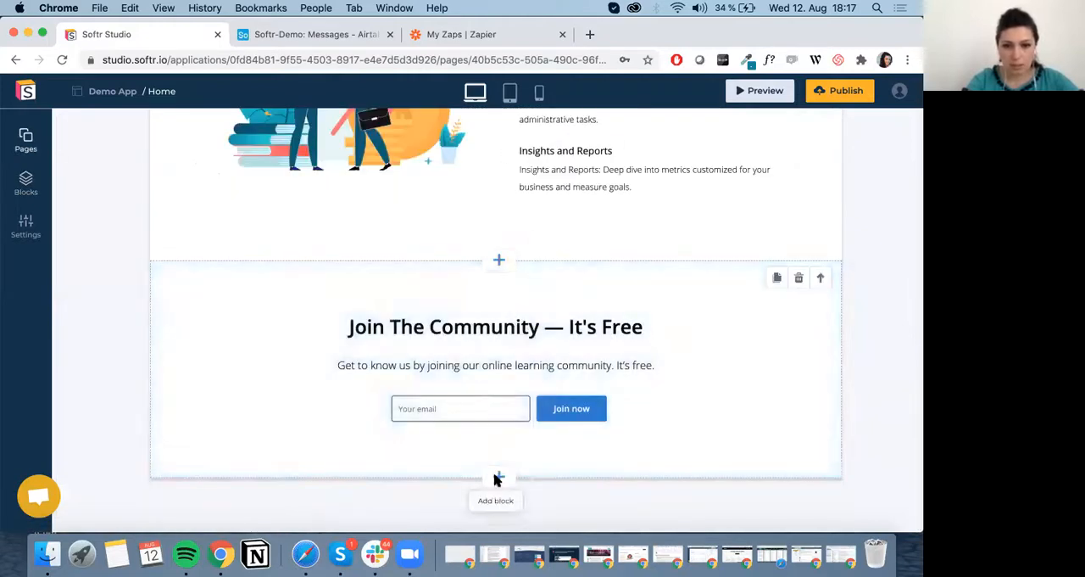
pyautogui.click(497, 477)
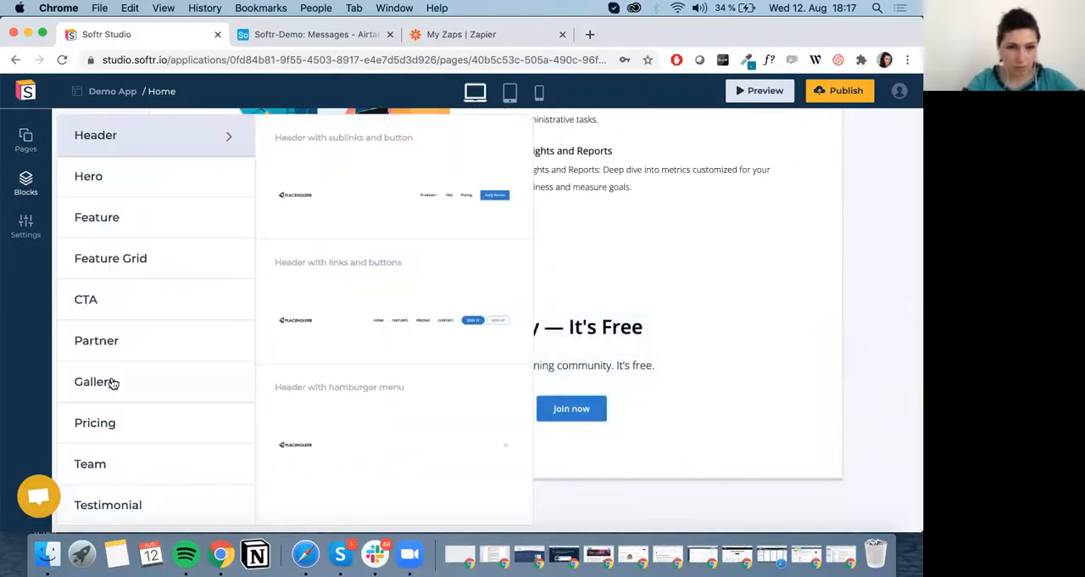
pyautogui.scroll(-3, 169, 433)
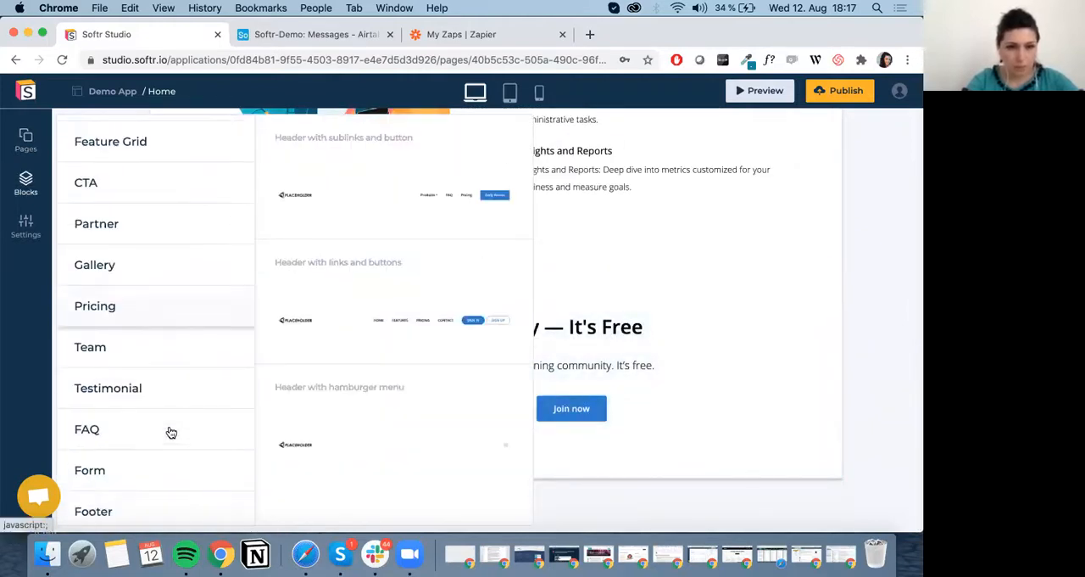
pyautogui.click(175, 355)
pyautogui.scroll(-1, 414, 439)
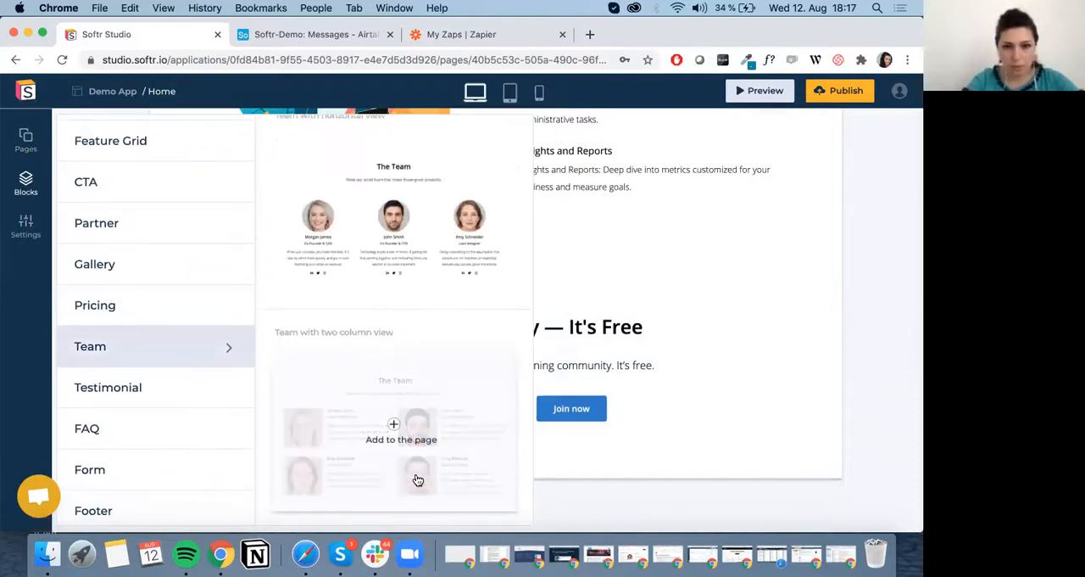
pyautogui.click(416, 447)
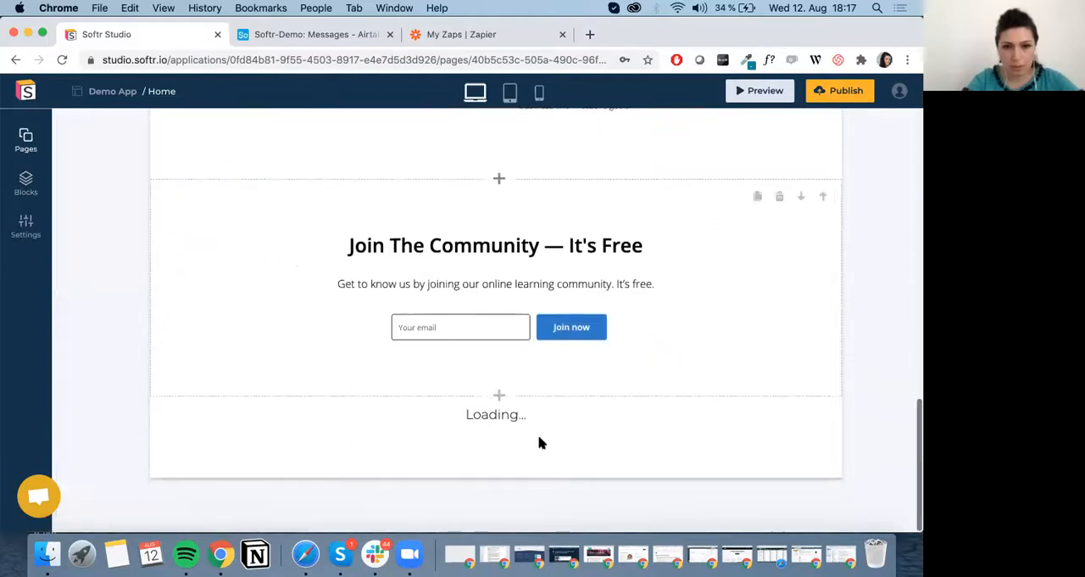
# Add the "Footer with links and secondary footer" block below the team block.
pyautogui.click(499, 476)
pyautogui.scroll(-5, 143, 382)
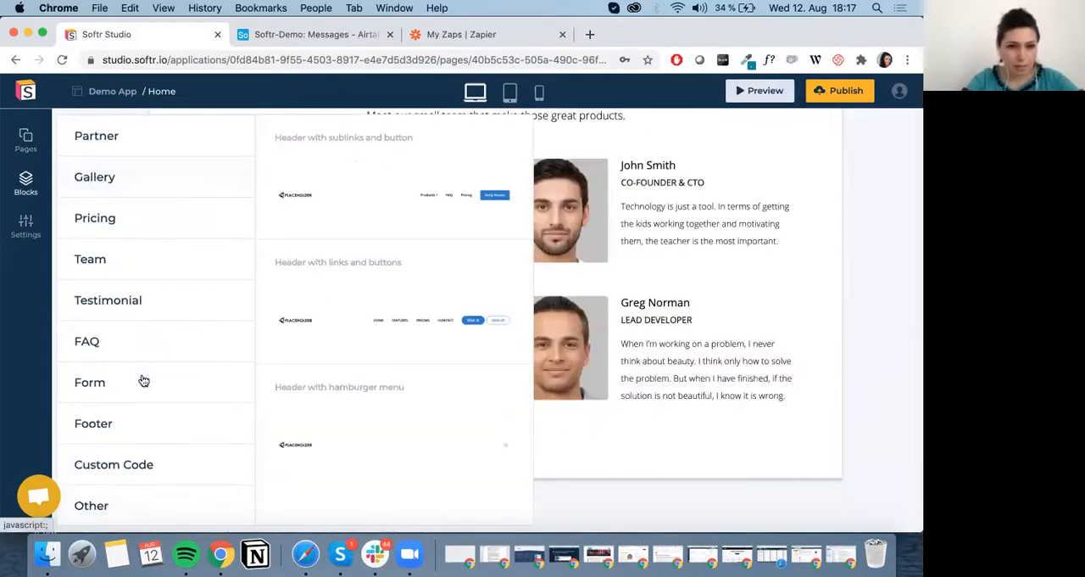
pyautogui.click(165, 423)
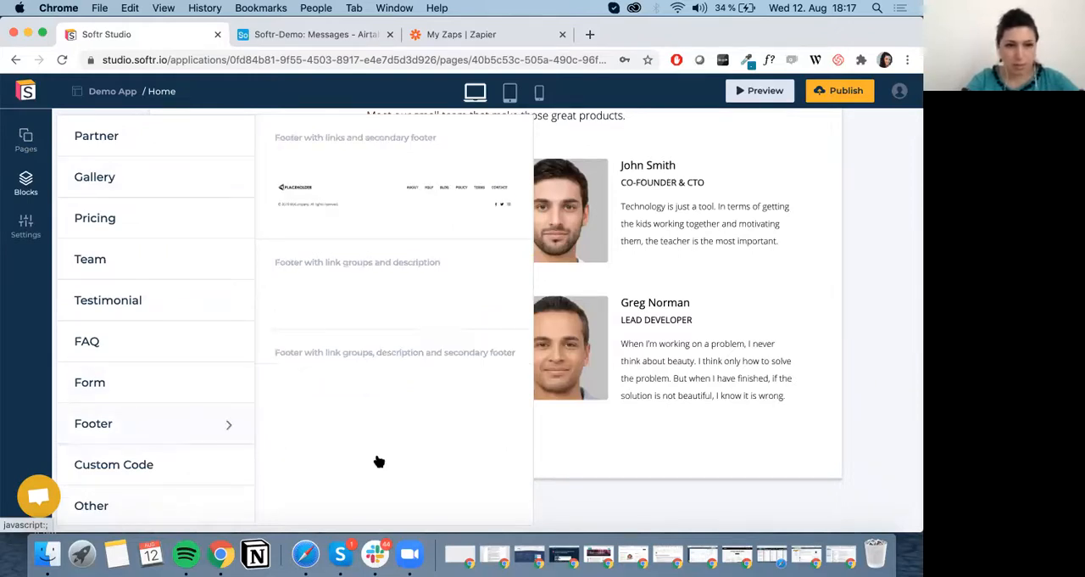
pyautogui.click(449, 192)
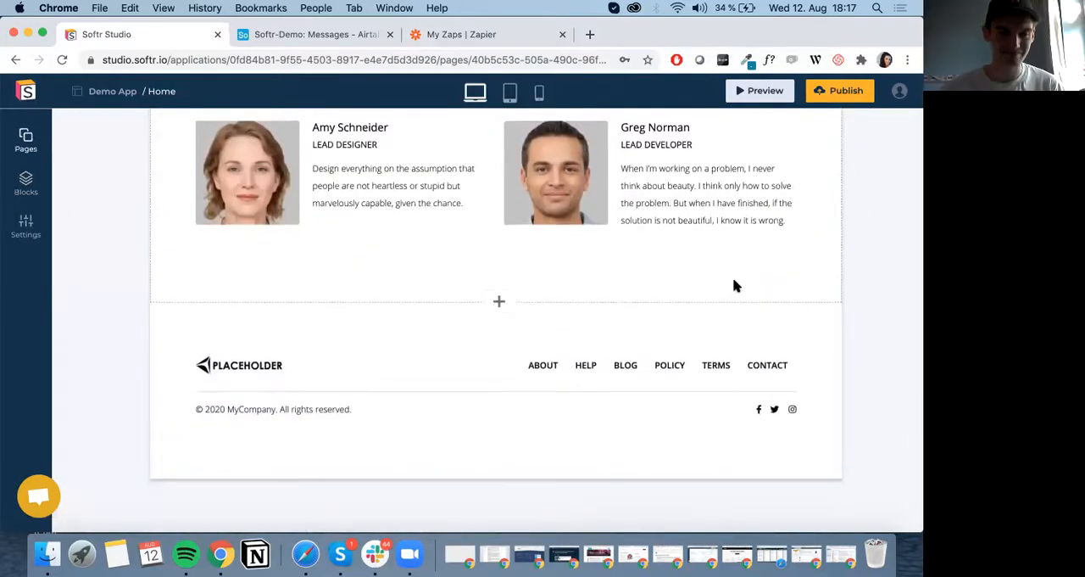
# Open the settings of the header block on the Home page.
pyautogui.scroll(15, 734, 286)
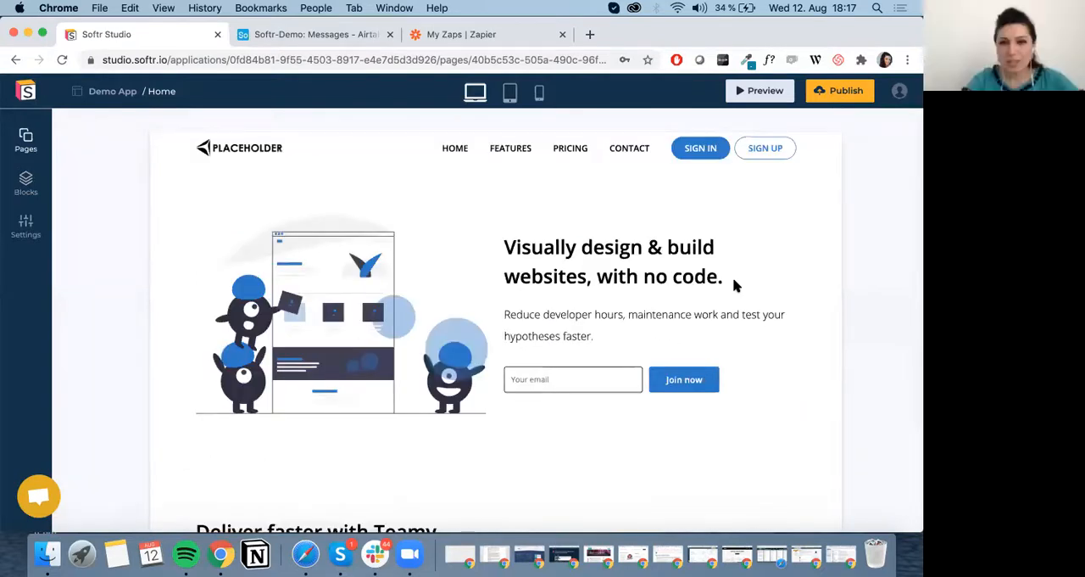
pyautogui.scroll(-15, 734, 286)
pyautogui.scroll(15, 734, 286)
pyautogui.scroll(-10, 308, 144)
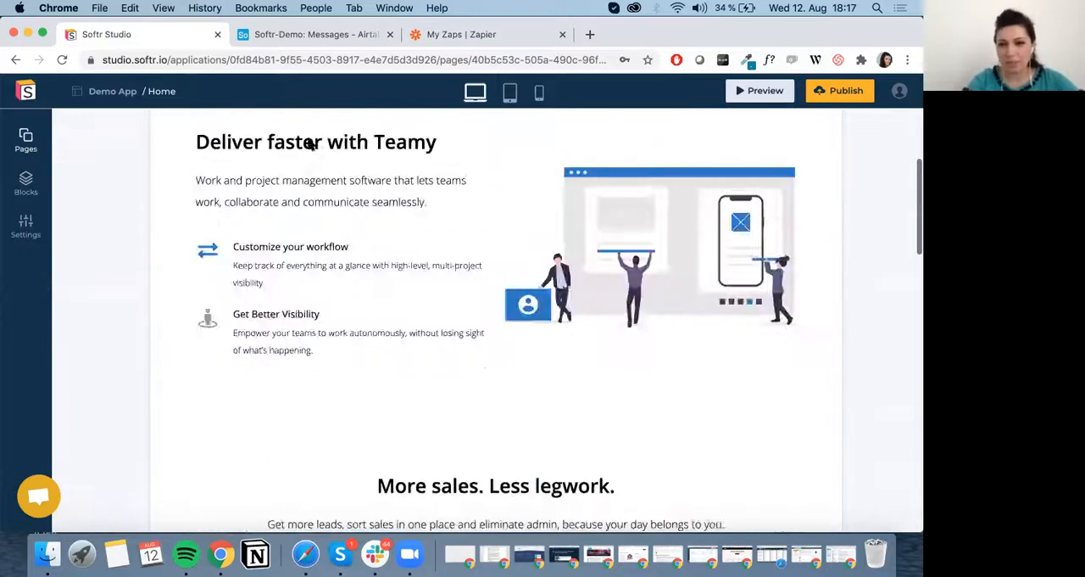
pyautogui.scroll(12, 308, 144)
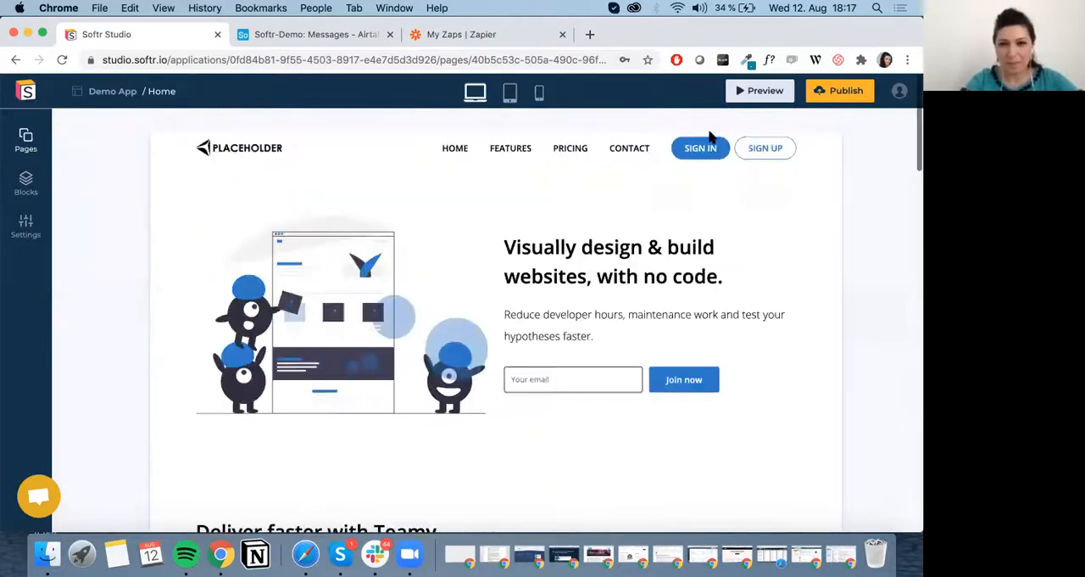
pyautogui.click(723, 212)
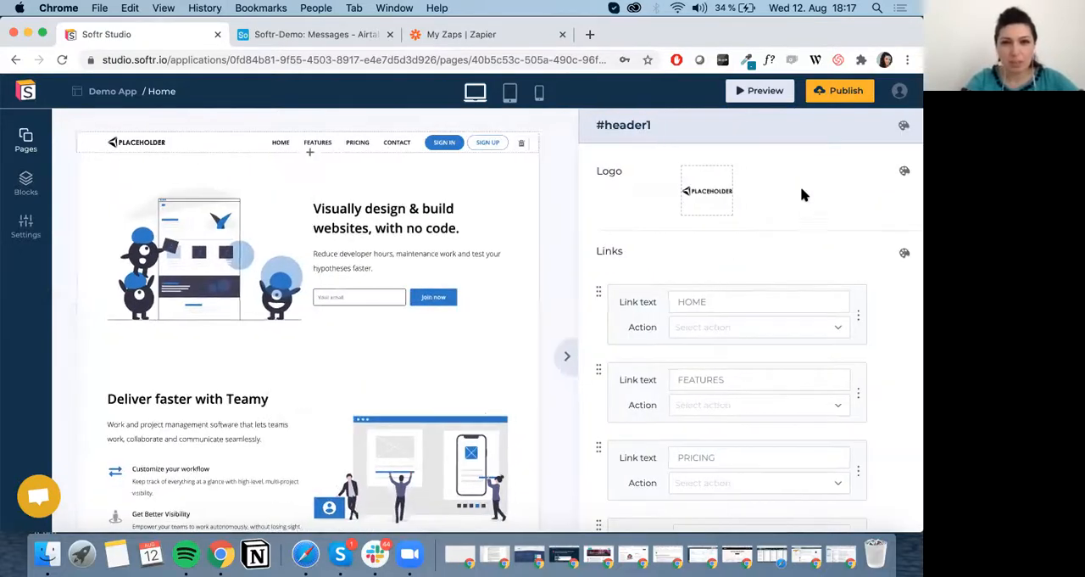
# Browse the stock photos, illustrations and filter suggestions offered for the header logo, and close the library without picking one.
pyautogui.click(717, 195)
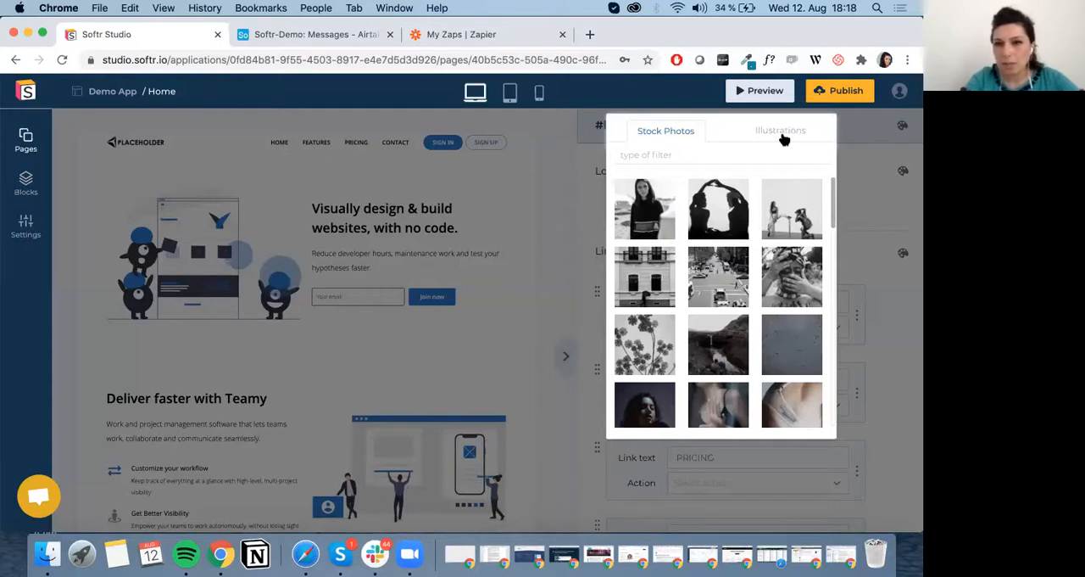
pyautogui.click(765, 131)
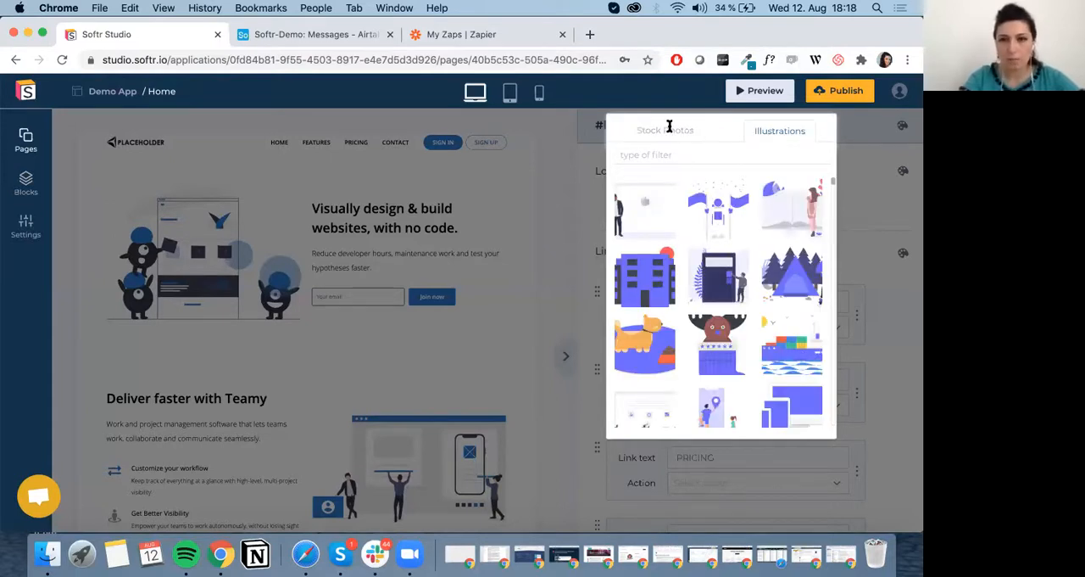
pyautogui.click(669, 154)
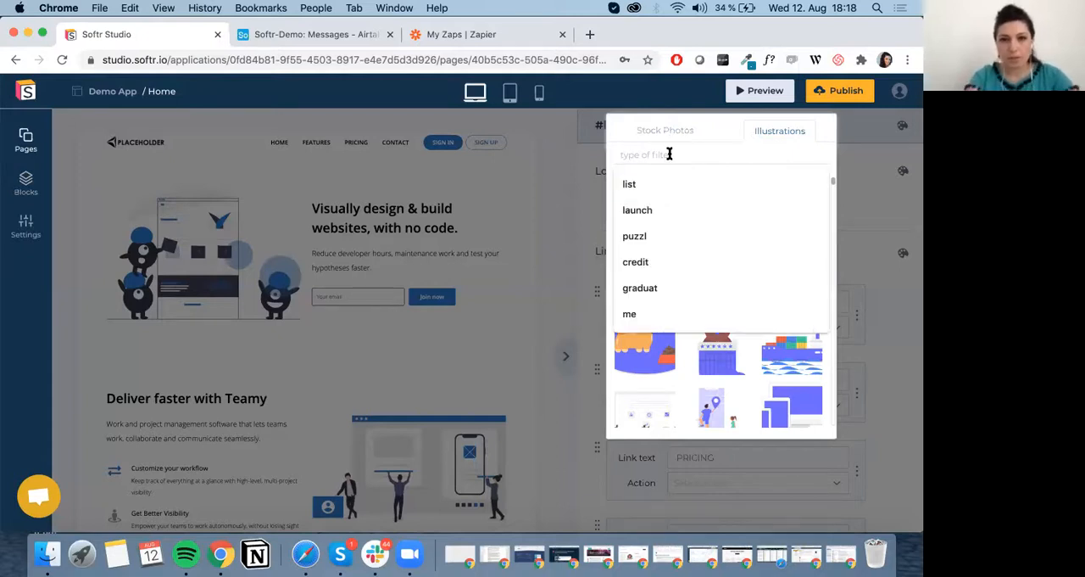
pyautogui.click(876, 200)
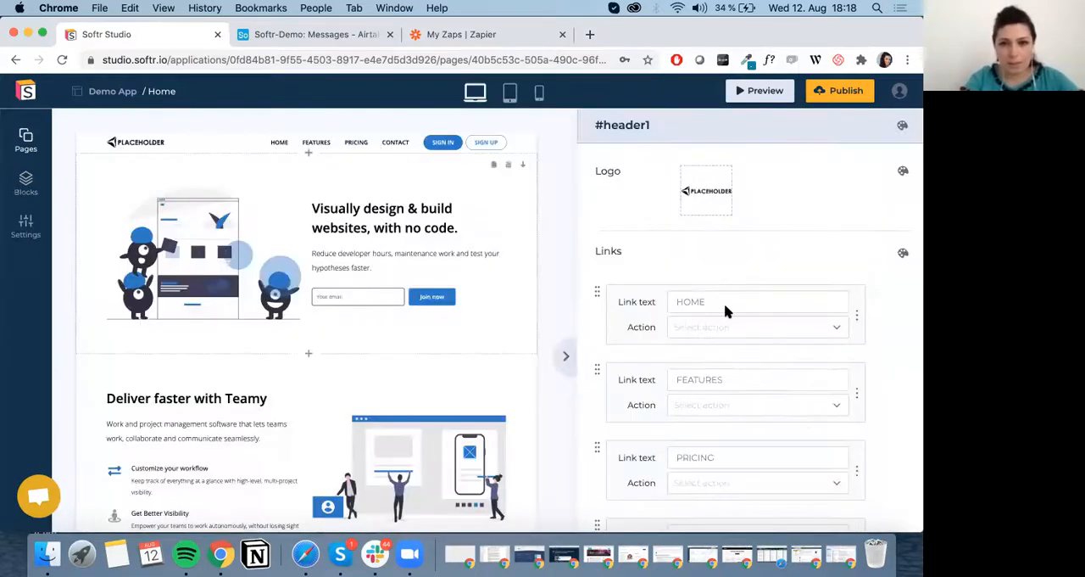
# Remove the HOME and FEATURES links from the header.
pyautogui.scroll(-2, 707, 246)
pyautogui.click(708, 247)
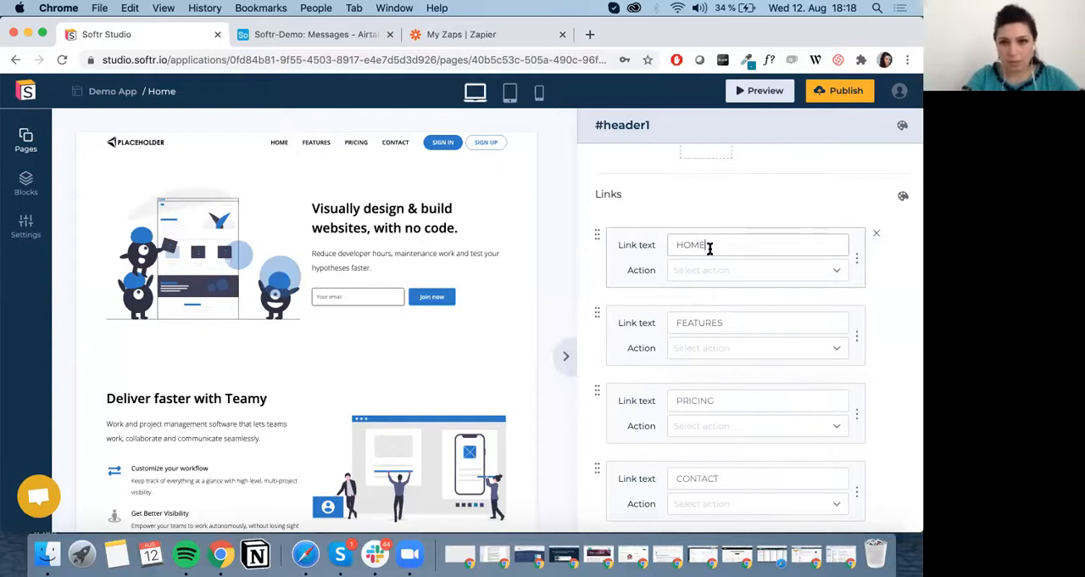
pyautogui.doubleClick(709, 247)
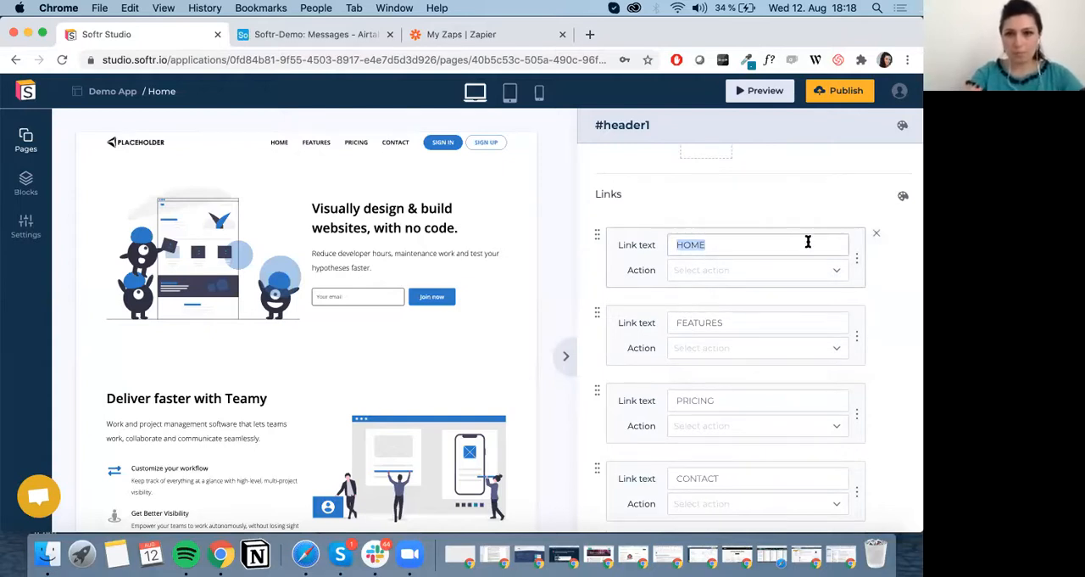
pyautogui.click(877, 233)
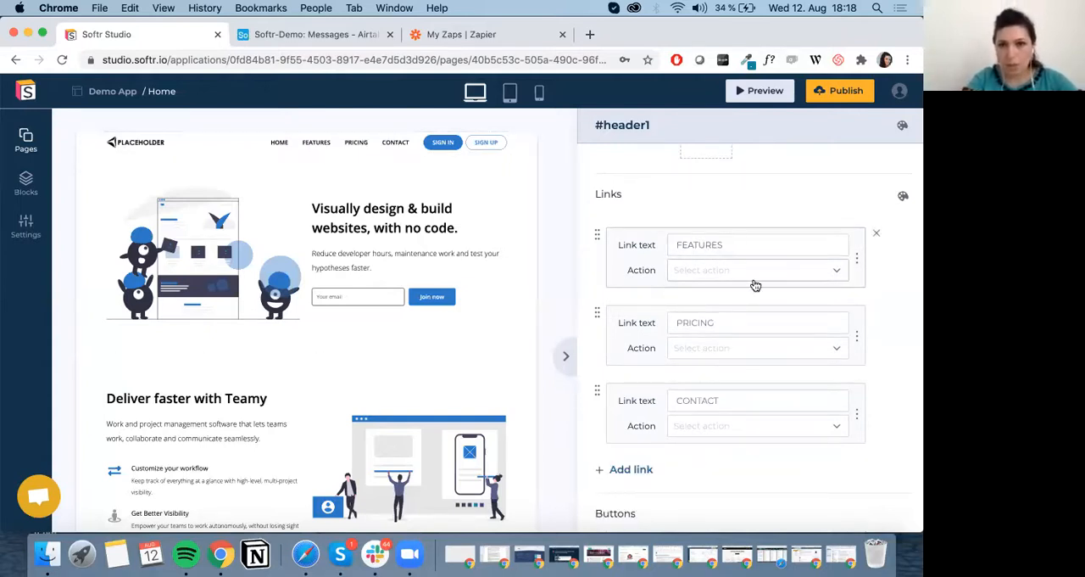
pyautogui.scroll(2, 753, 283)
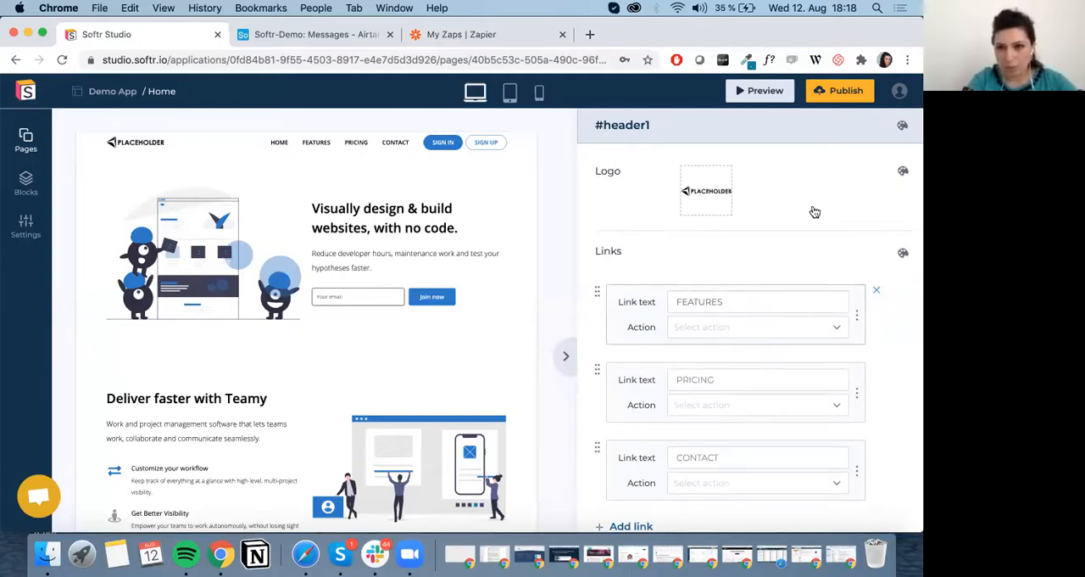
pyautogui.click(876, 292)
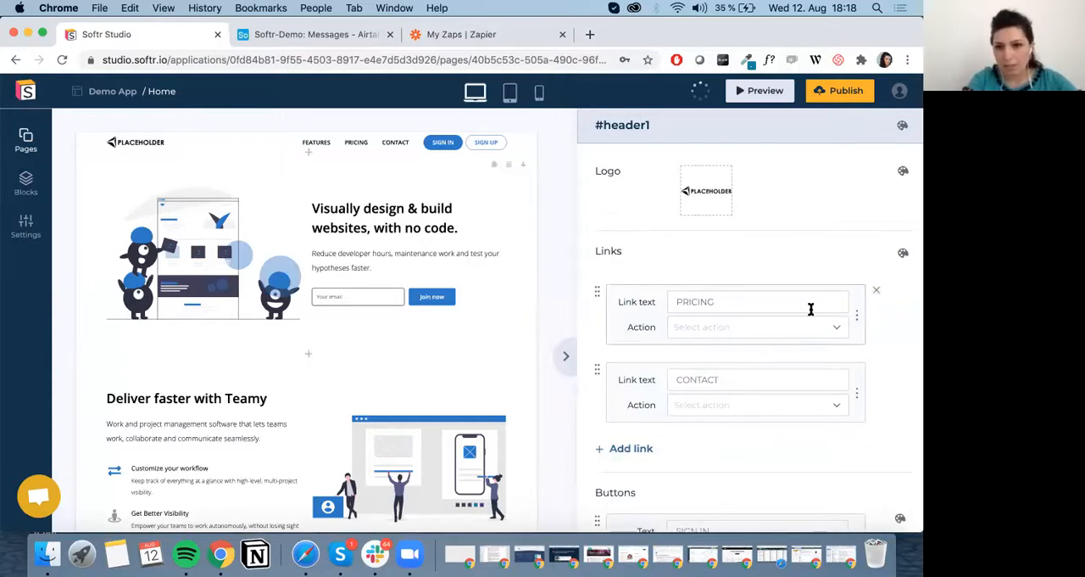
# Rename the PRICING header link as "Feature".
pyautogui.scroll(-2, 810, 305)
pyautogui.scroll(1, 791, 233)
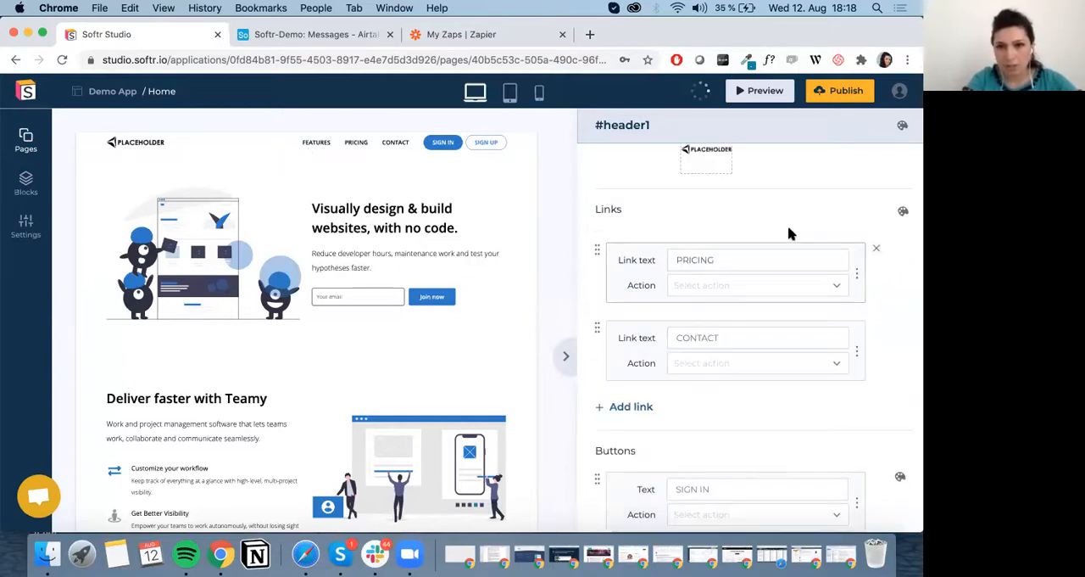
pyautogui.click(737, 260)
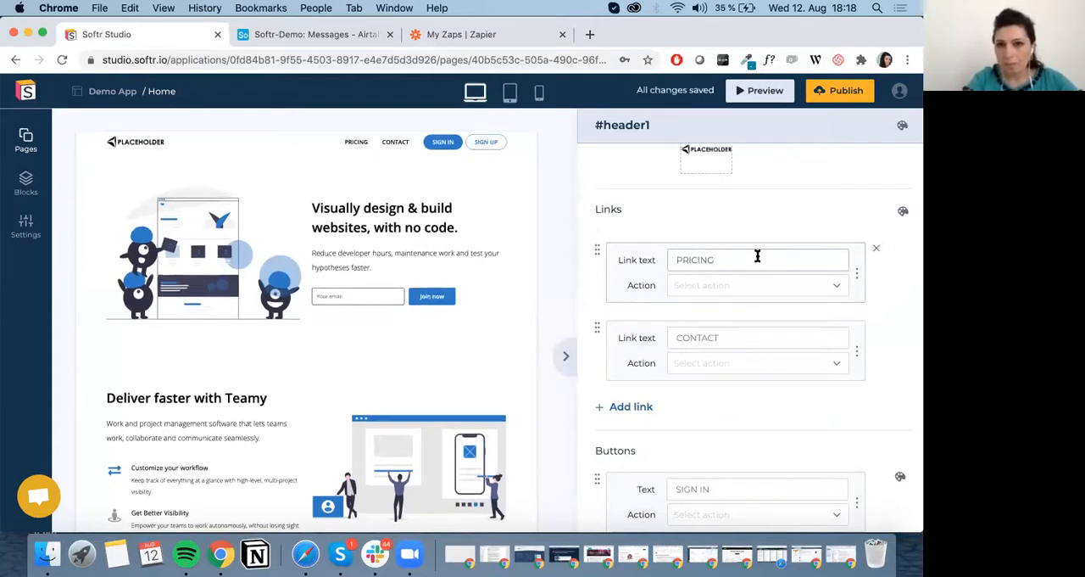
pyautogui.press('super+a')
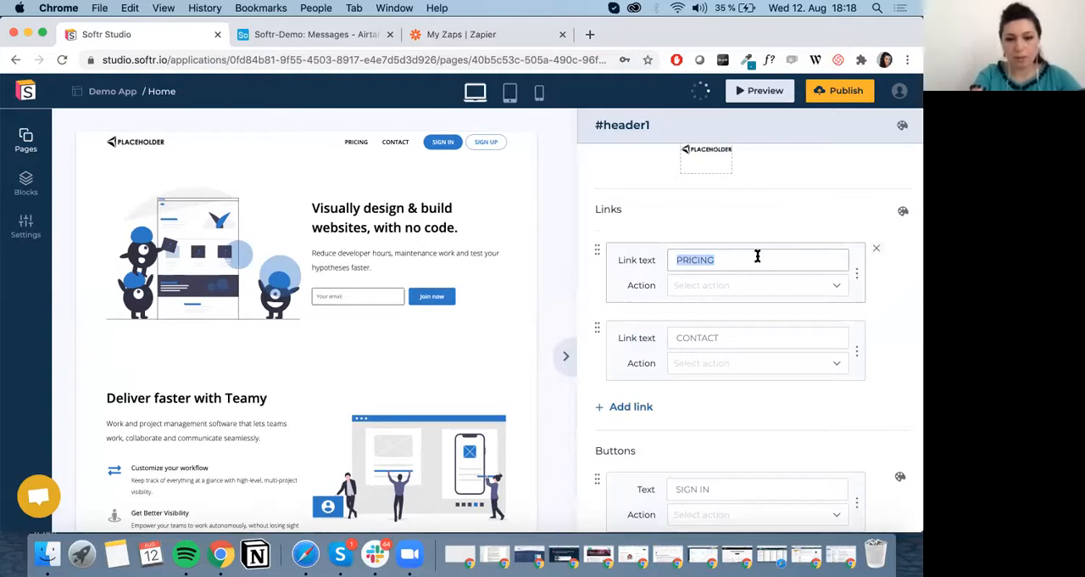
pyautogui.write('Featur')
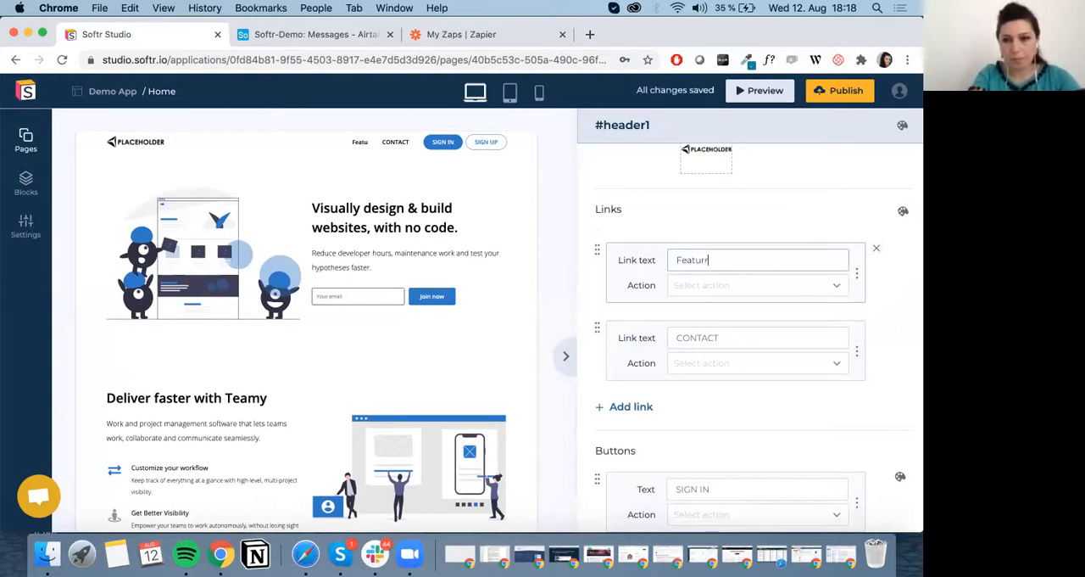
pyautogui.write('e')
# Rename the CONTACT header link as "Team".
pyautogui.click(754, 335)
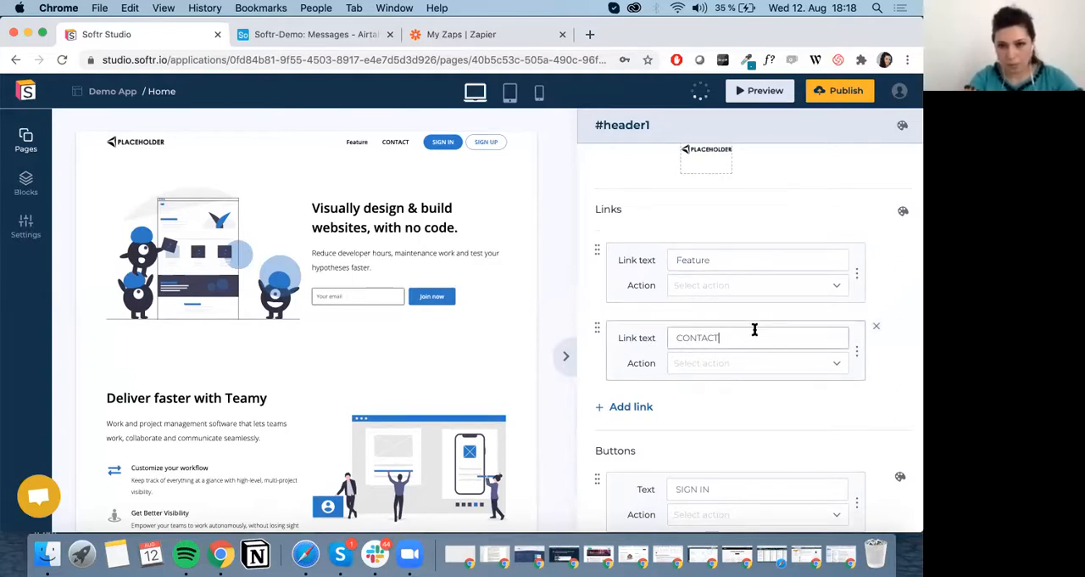
pyautogui.press('super+a')
pyautogui.write('Team')
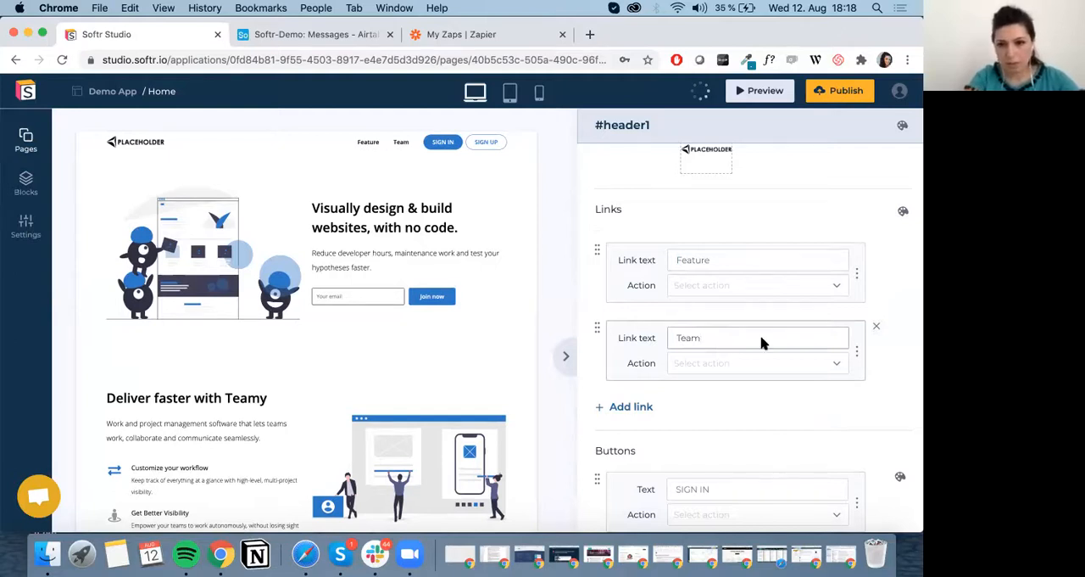
# Add a third link to the header and name it "Contact Us".
pyautogui.scroll(-3, 644, 286)
pyautogui.click(635, 280)
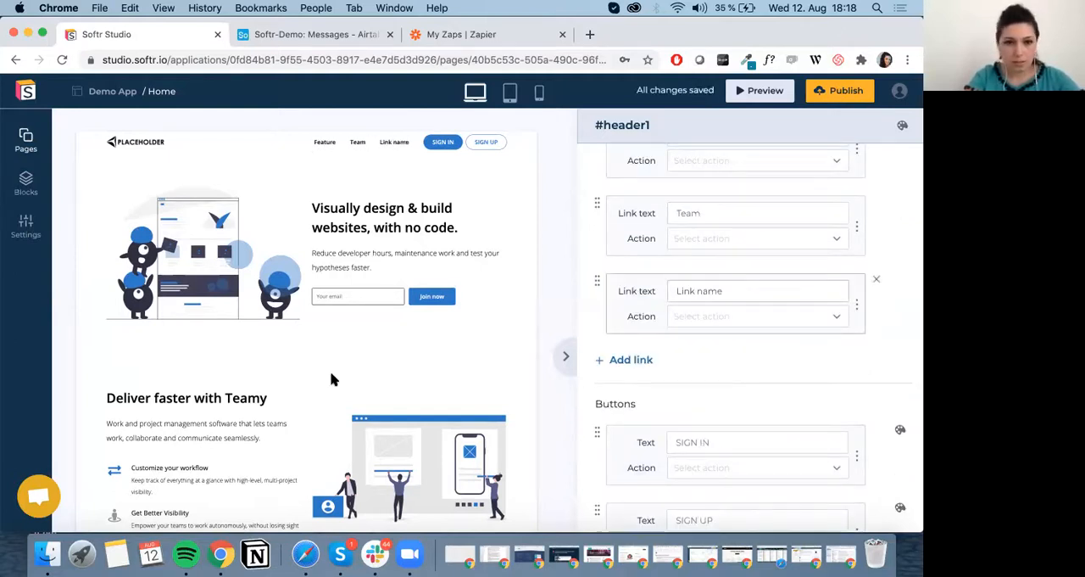
pyautogui.scroll(-10, 320, 379)
pyautogui.scroll(-2, 319, 379)
pyautogui.scroll(10, 439, 378)
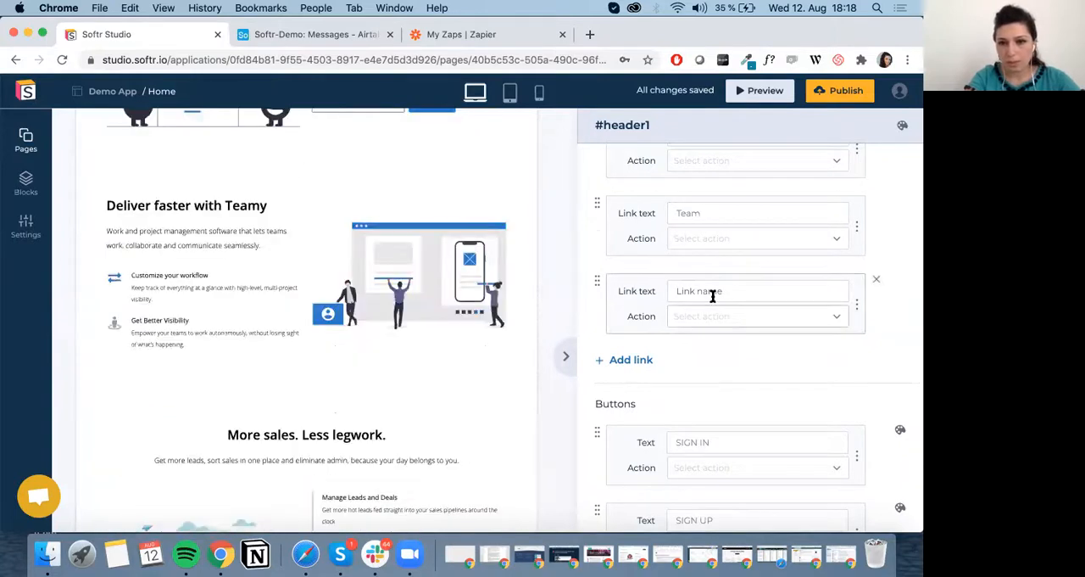
pyautogui.tripleClick(712, 285)
pyautogui.write('Contact Us')
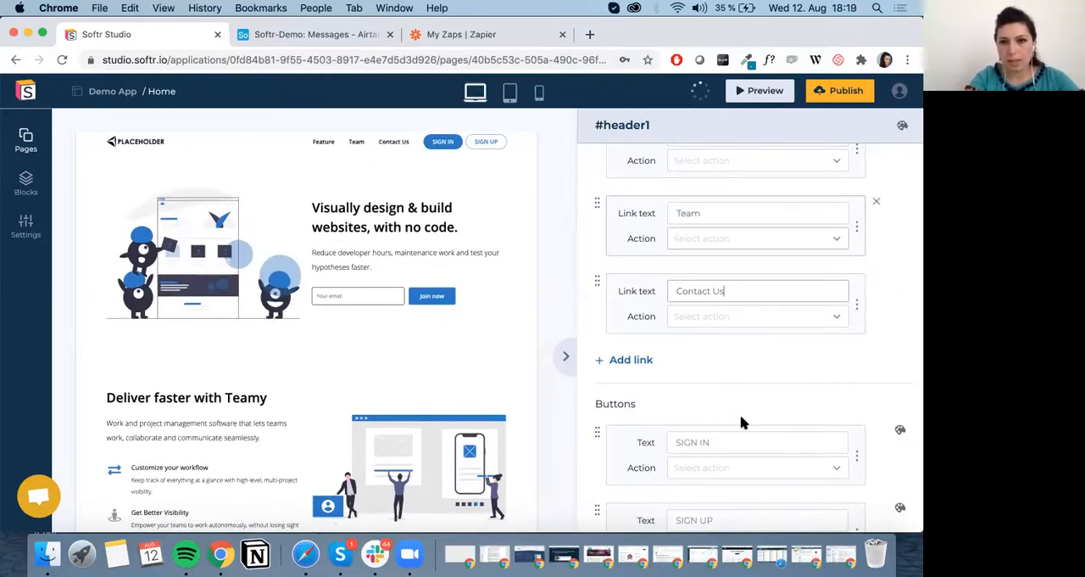
# Set the hero block's title to "Build your website in minutes".
pyautogui.scroll(-3, 741, 472)
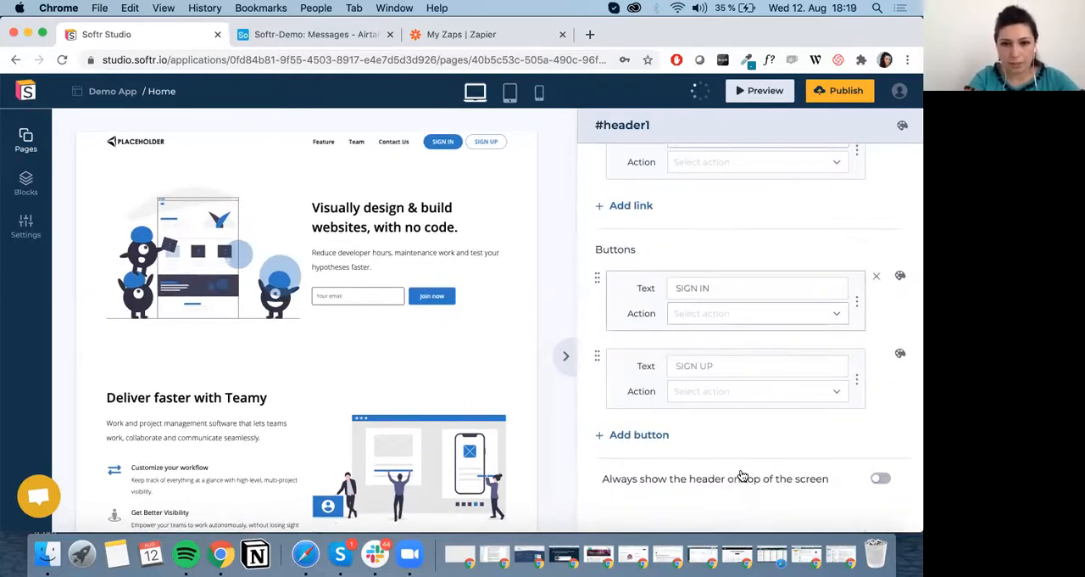
pyautogui.click(370, 259)
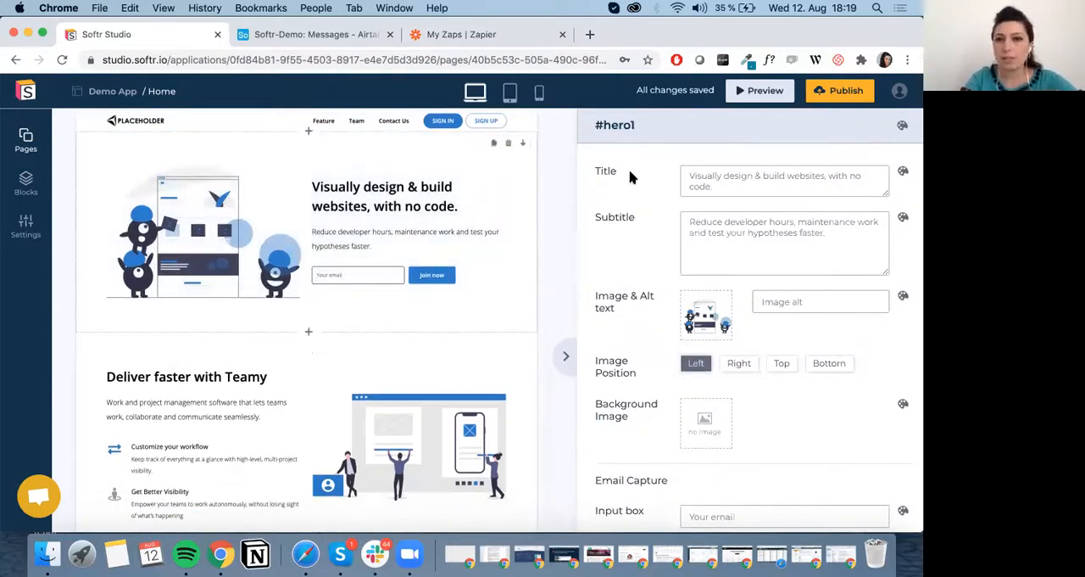
pyautogui.tripleClick(712, 175)
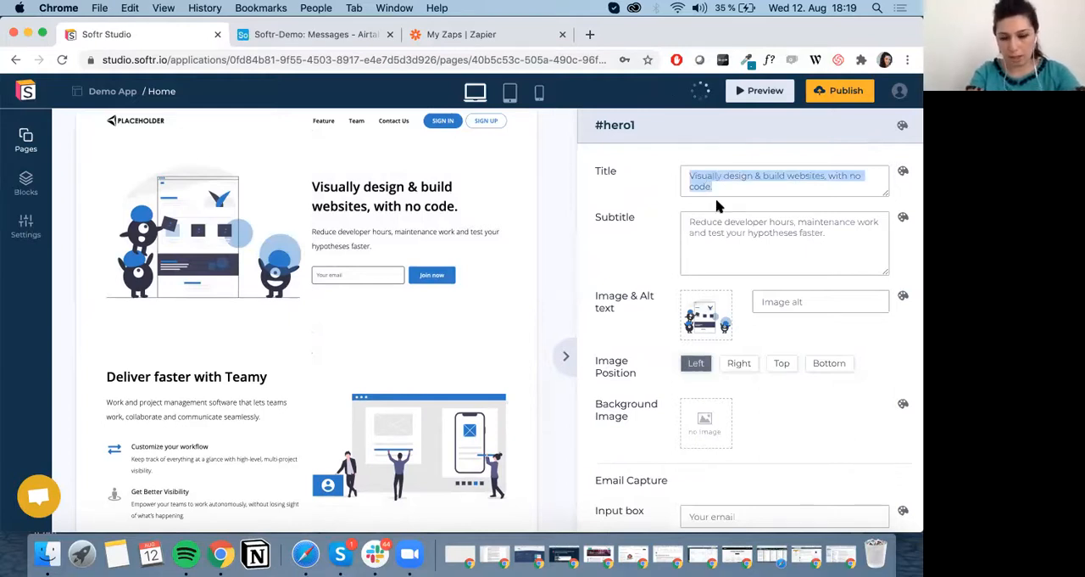
pyautogui.write('B')
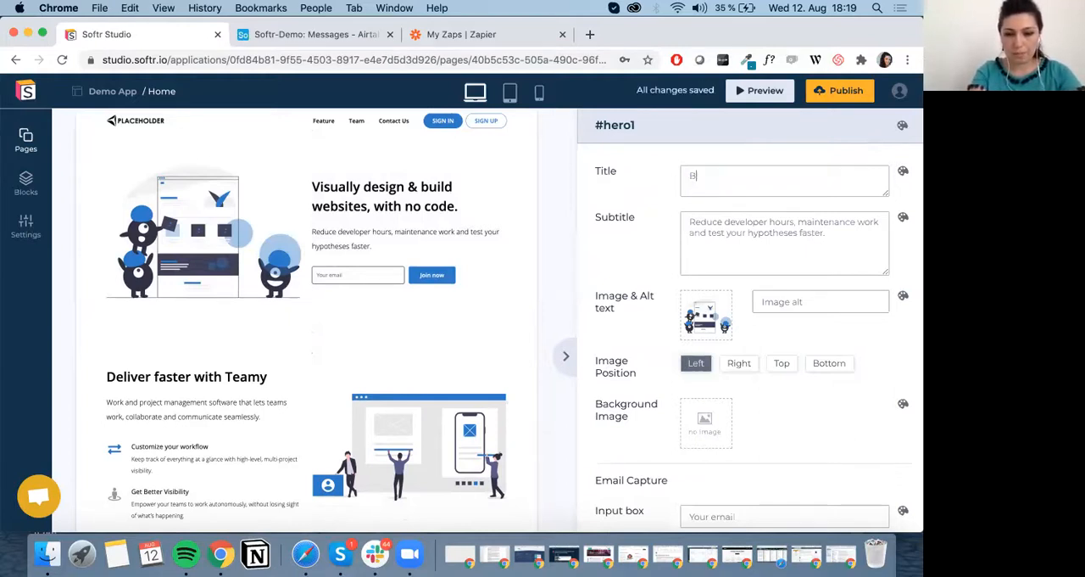
pyautogui.write('uild your website in ')
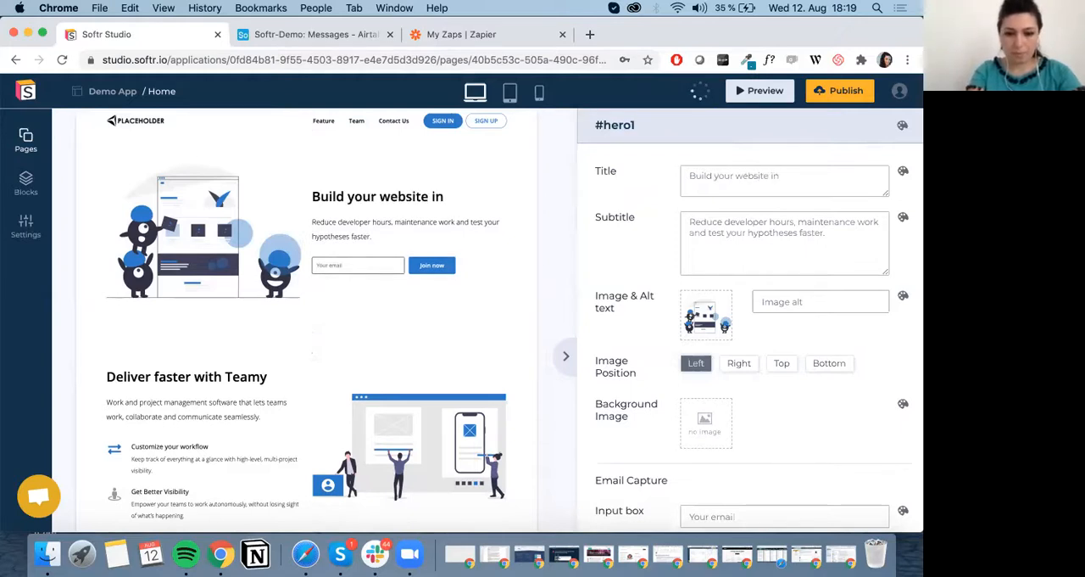
pyautogui.write('minutes')
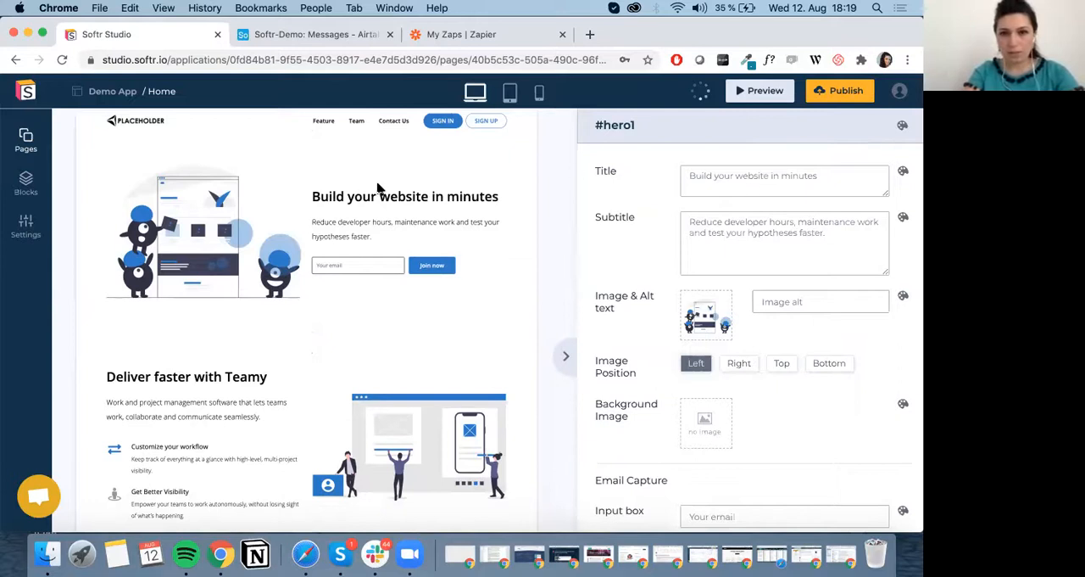
# Replace the hero block's image with the rainbow glitter stock photo from the library, filtered by "color".
pyautogui.scroll(-3, 836, 279)
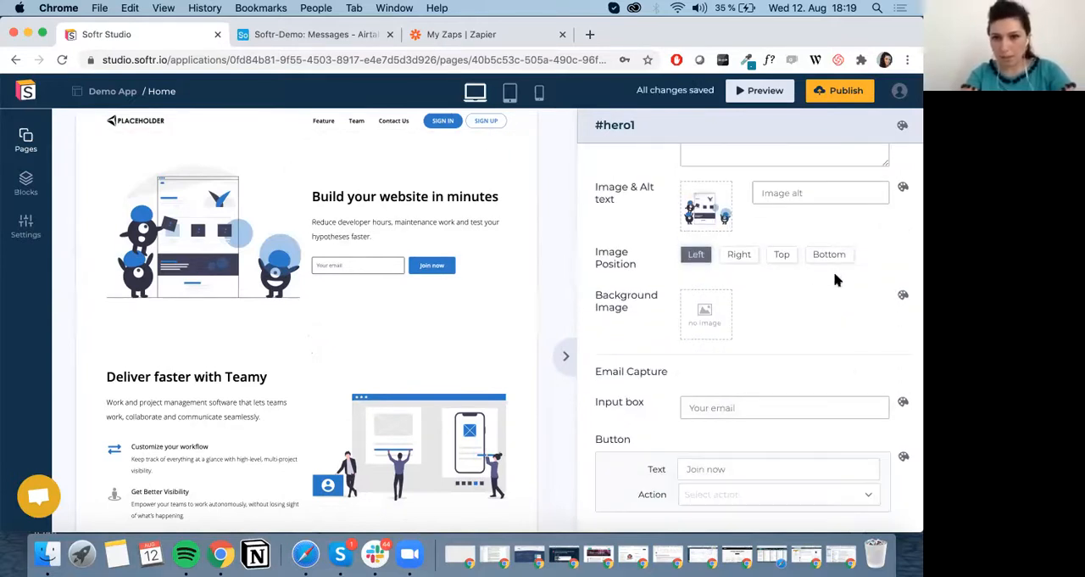
pyautogui.click(691, 197)
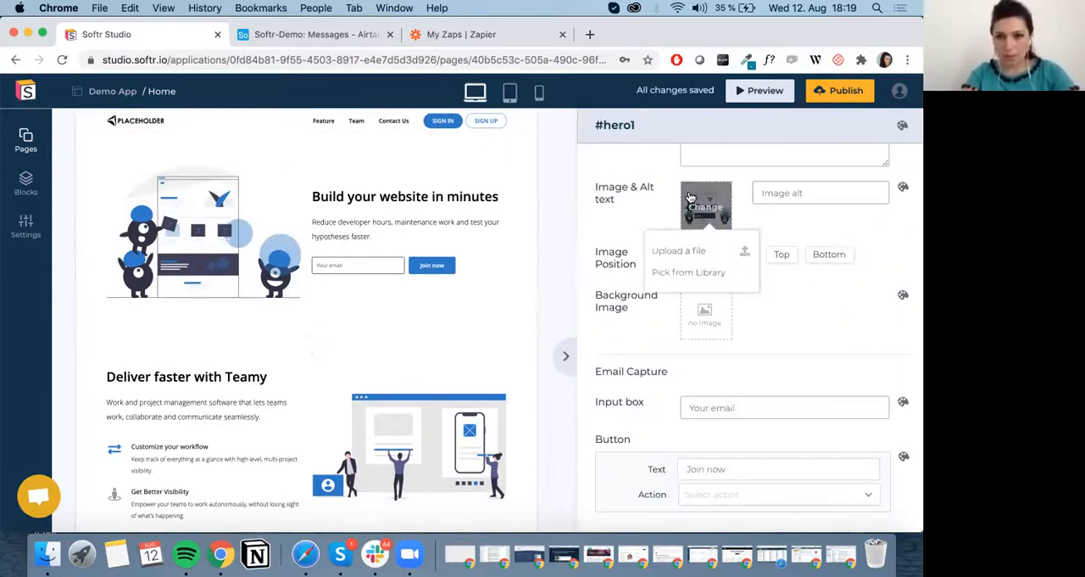
pyautogui.click(701, 273)
pyautogui.click(679, 156)
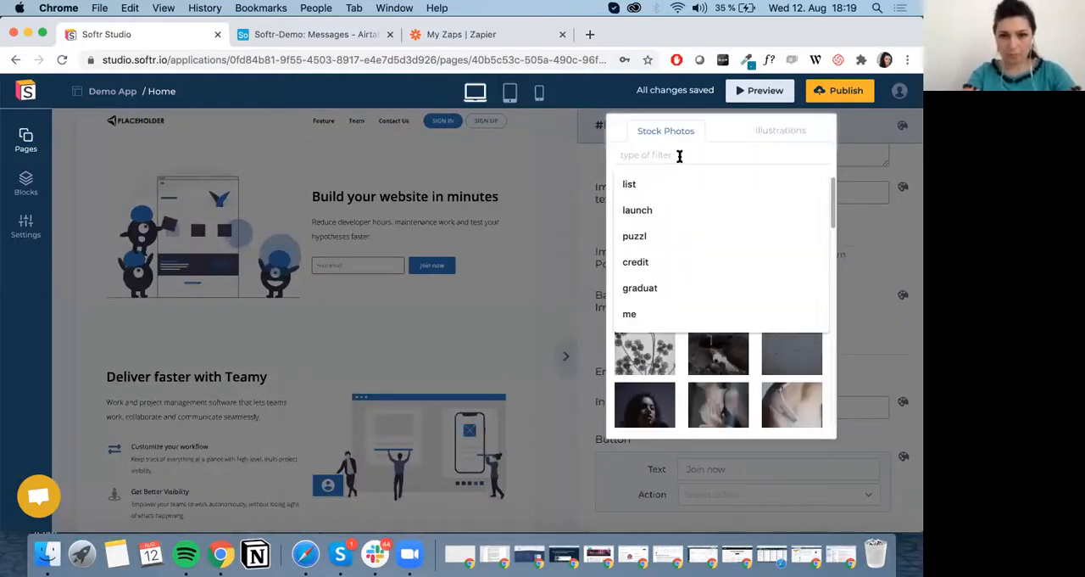
pyautogui.write('c')
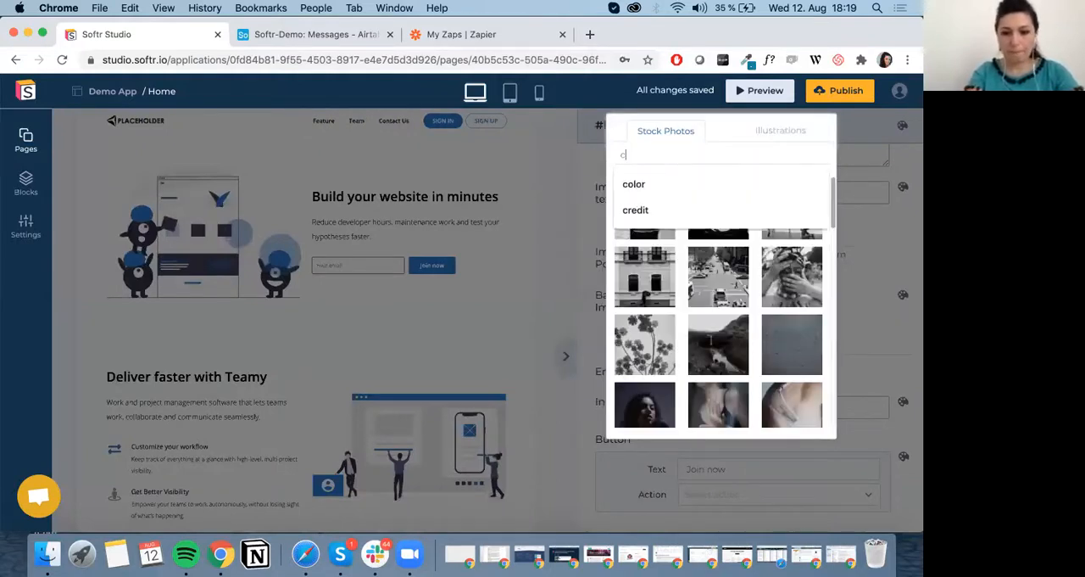
pyautogui.write('olor')
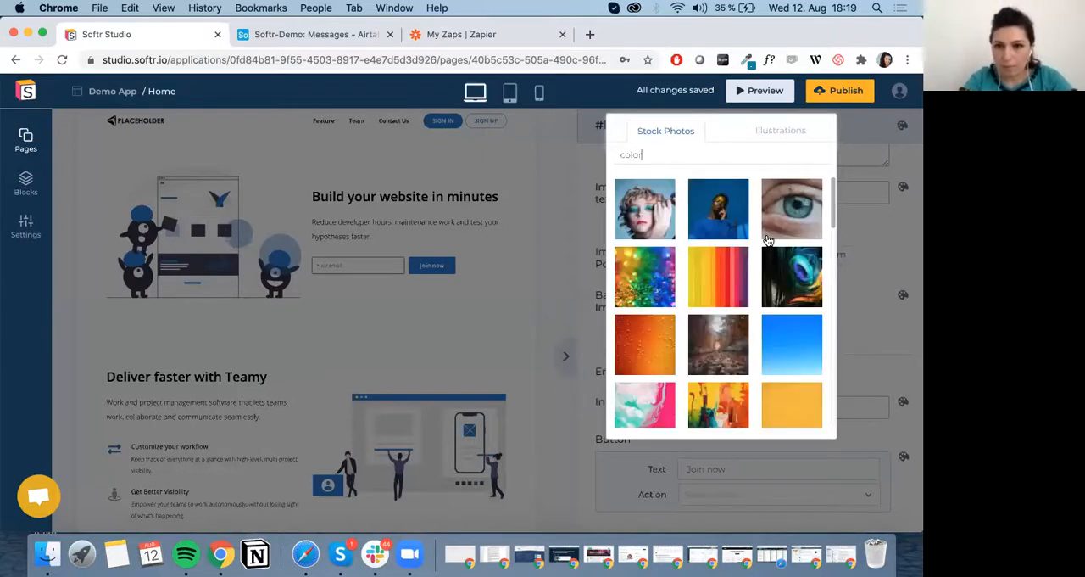
pyautogui.click(624, 282)
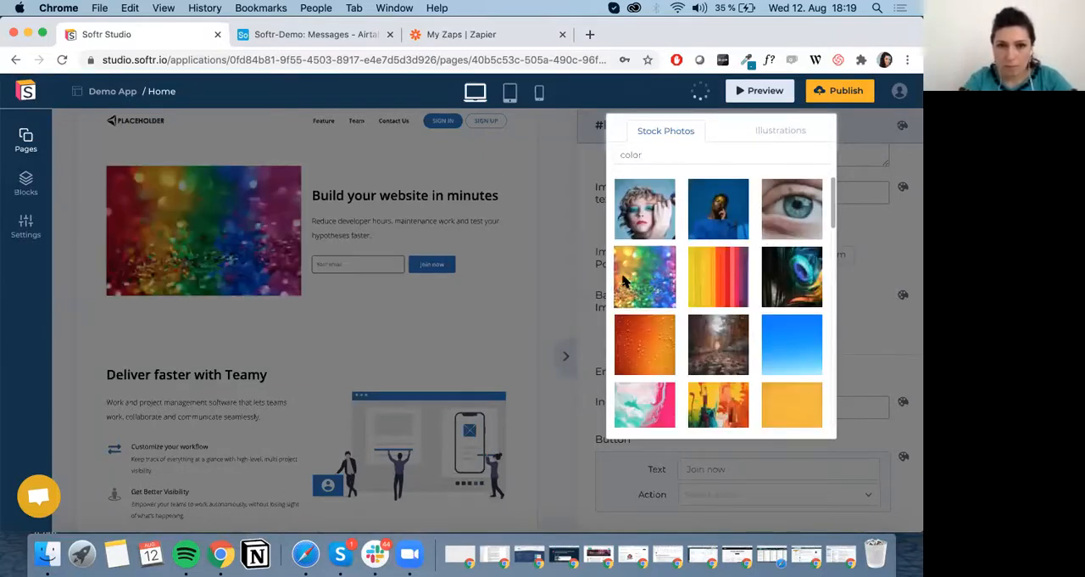
pyautogui.click(599, 306)
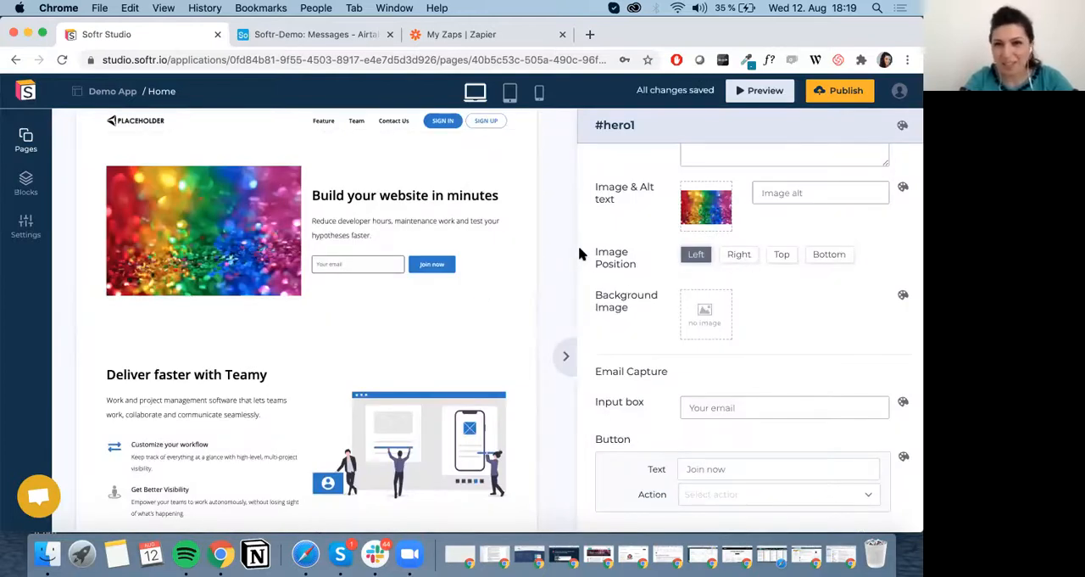
# Try the hero block's image at the right and top, and settle on the Bottom image position.
pyautogui.click(739, 259)
pyautogui.click(781, 256)
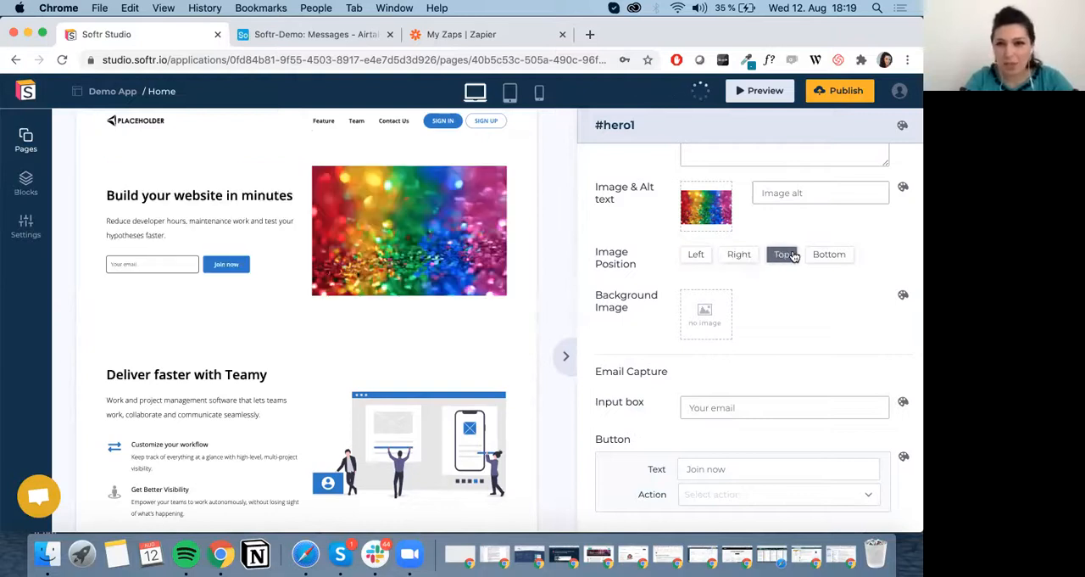
pyautogui.click(830, 256)
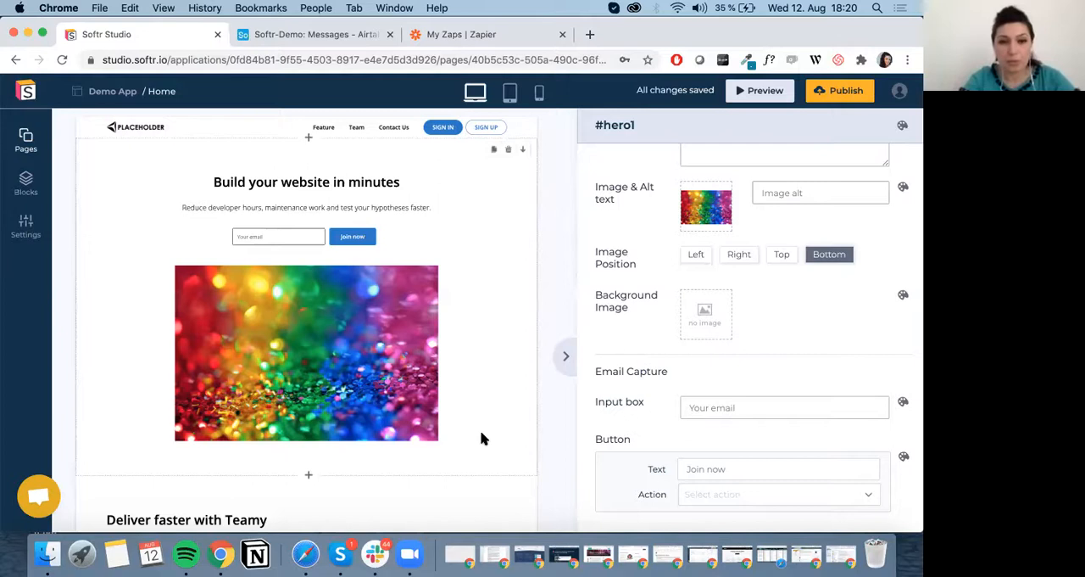
# Try a water-drop stock photo from the library as the hero block's background image.
pyautogui.scroll(-1, 497, 431)
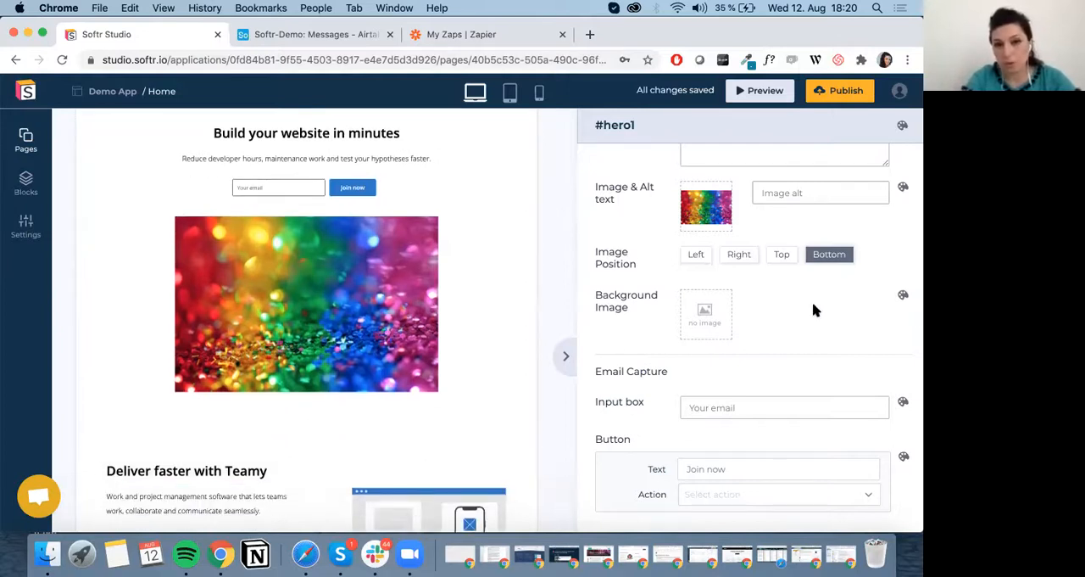
pyautogui.click(709, 322)
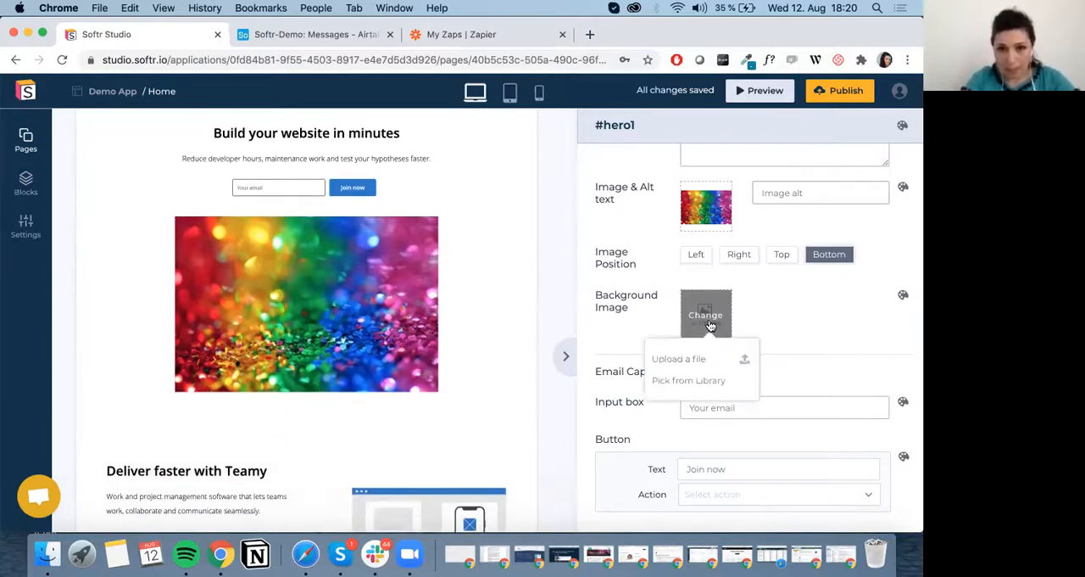
pyautogui.click(712, 380)
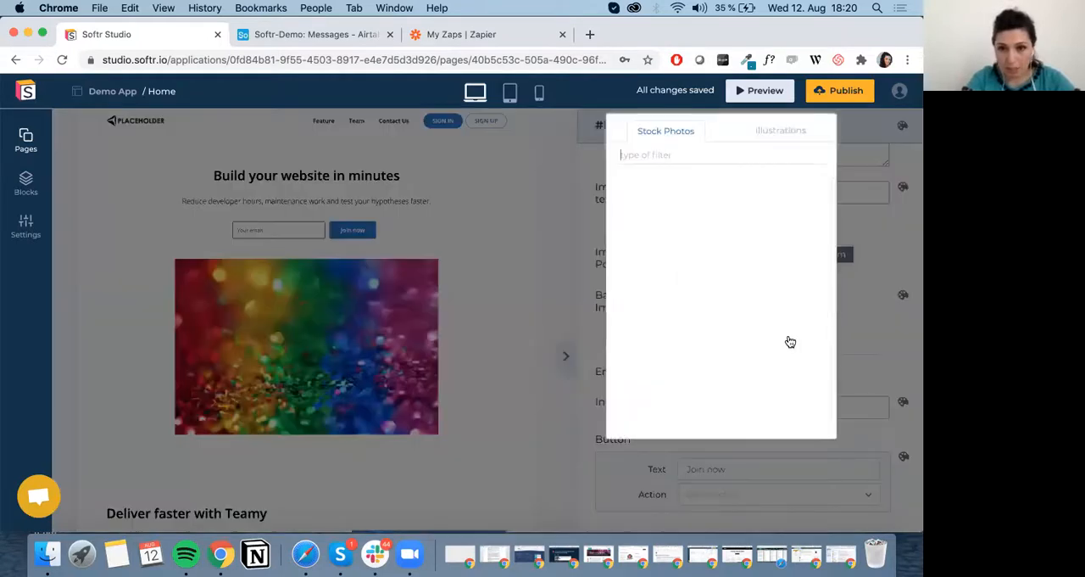
pyautogui.click(743, 290)
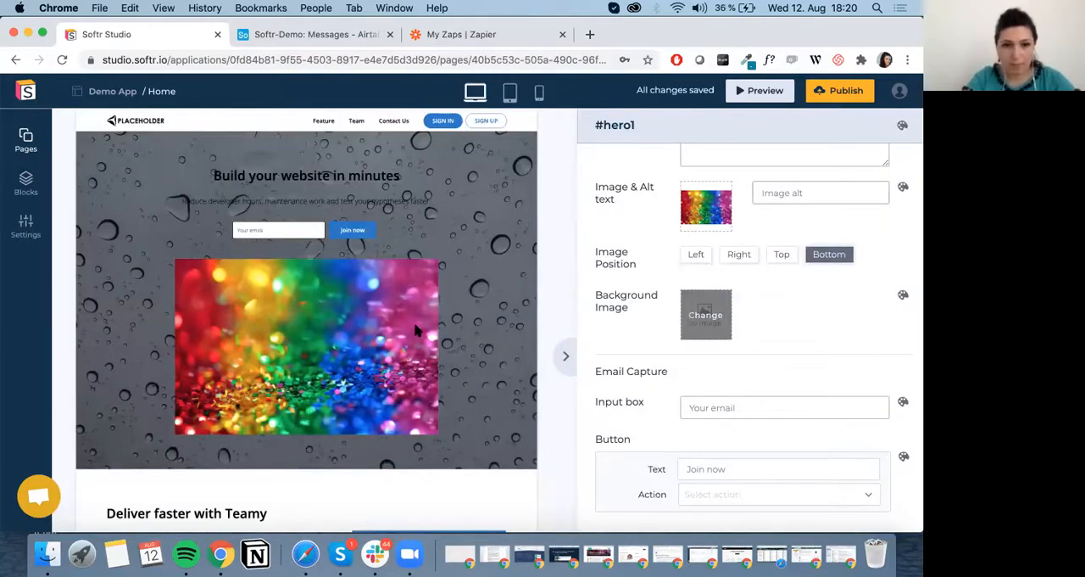
pyautogui.scroll(-3, 480, 412)
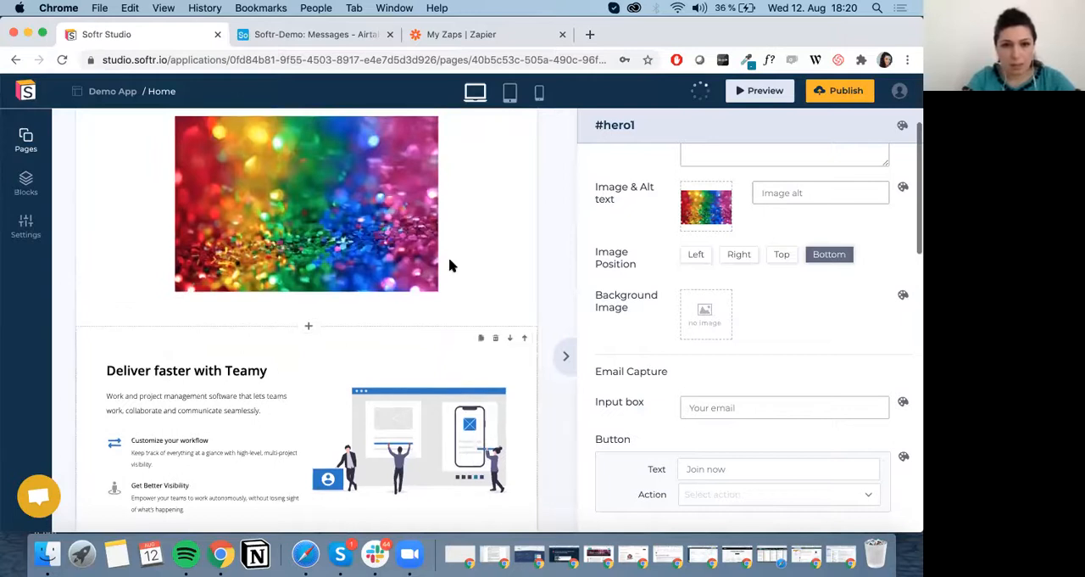
pyautogui.scroll(3, 451, 266)
# Examine the actions available for the hero's "Join now" button, expanding the Mailchimp and email forwarding options.
pyautogui.scroll(-1, 738, 413)
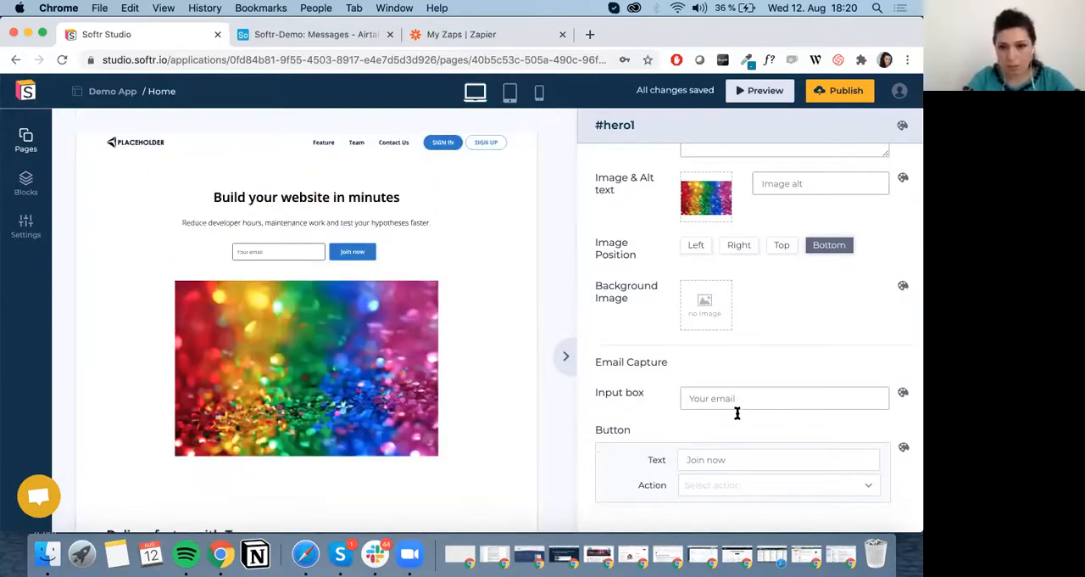
pyautogui.scroll(-1, 737, 413)
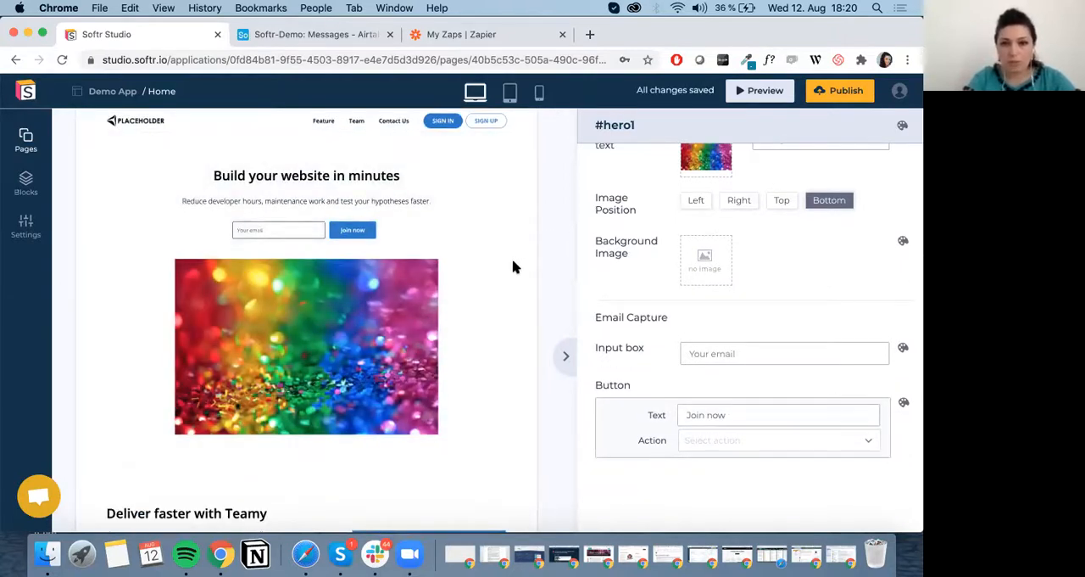
pyautogui.click(752, 437)
pyautogui.scroll(-3, 771, 351)
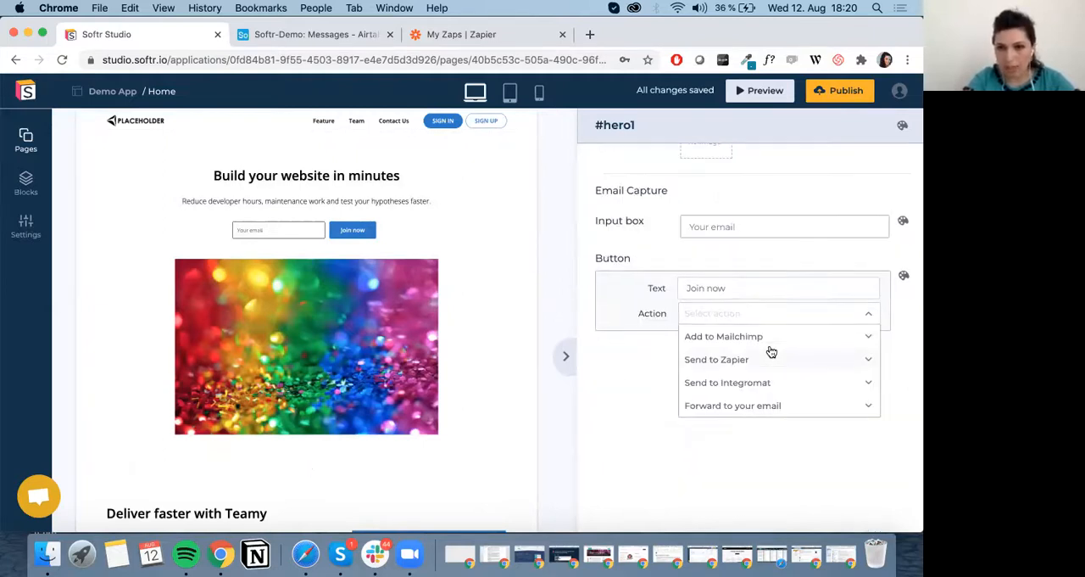
pyautogui.click(771, 339)
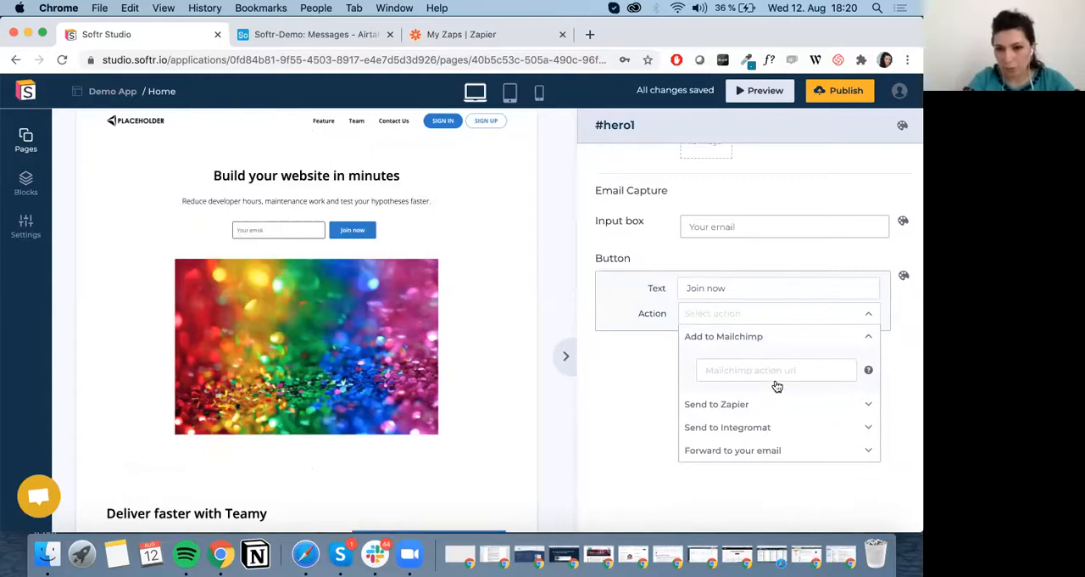
pyautogui.click(776, 404)
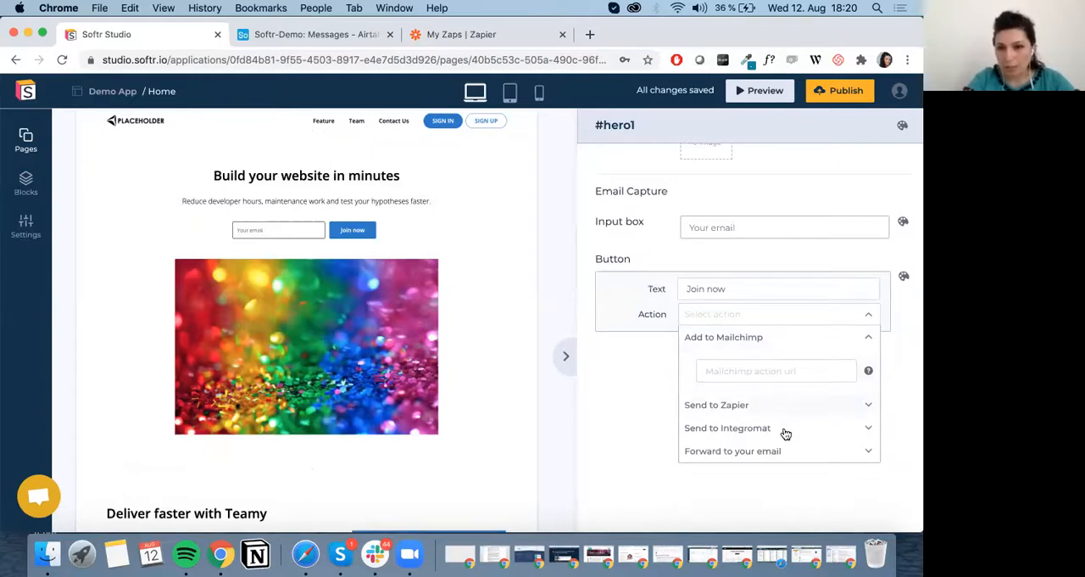
pyautogui.click(785, 449)
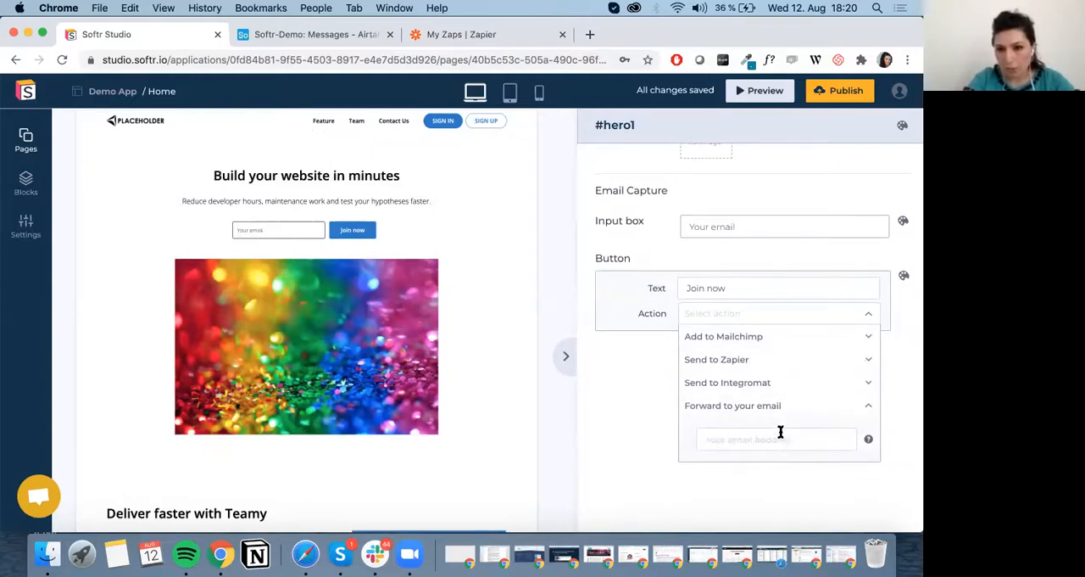
pyautogui.click(792, 483)
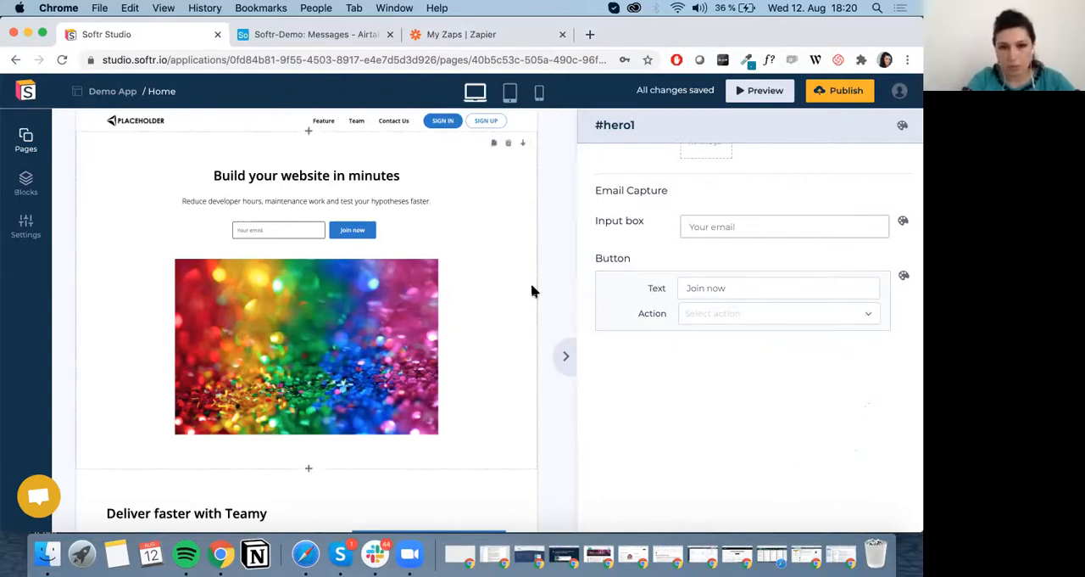
# Try the Left image position in the "Deliver faster with Teamy" block and return it to Right.
pyautogui.scroll(-5, 488, 309)
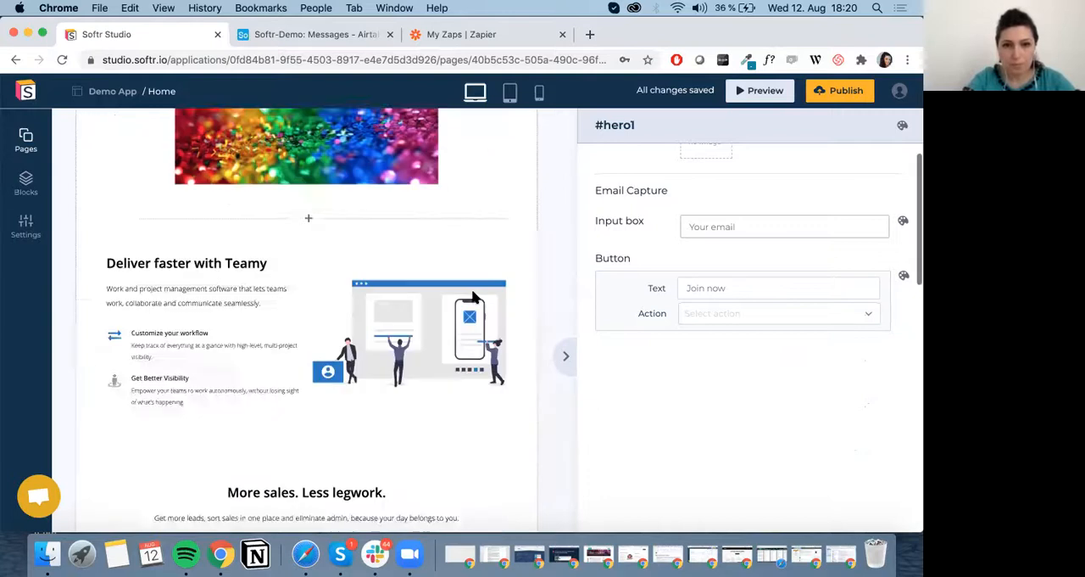
pyautogui.click(269, 225)
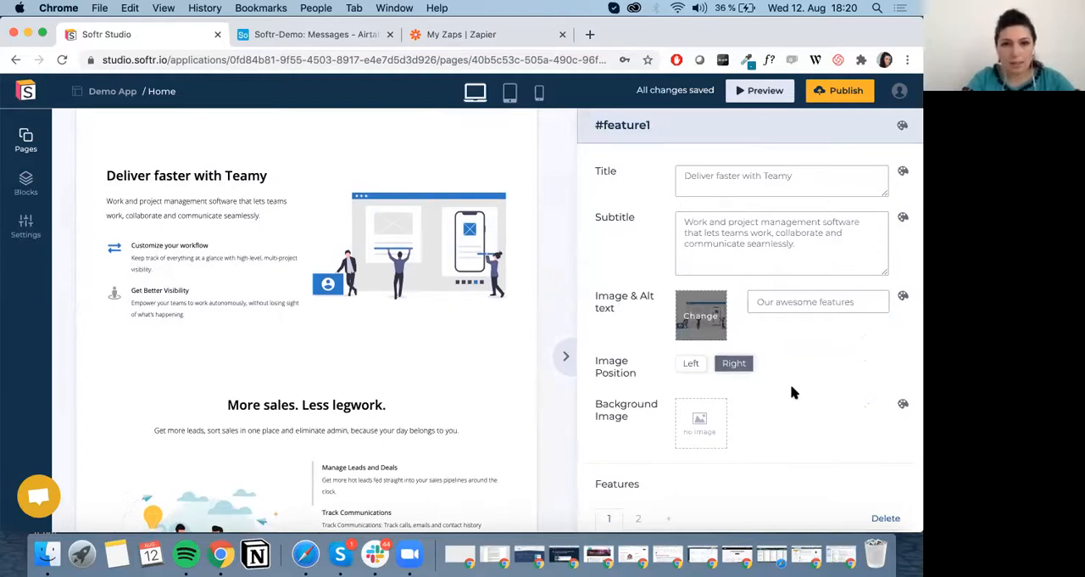
pyautogui.click(689, 366)
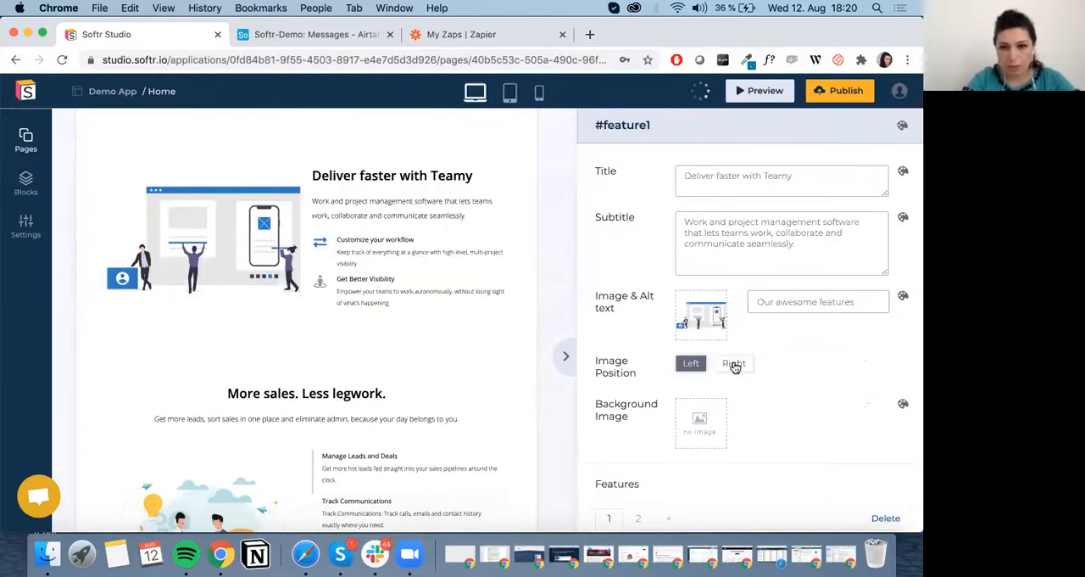
pyautogui.click(734, 363)
# Add a third and a fourth feature item to the "Deliver faster with Teamy" block.
pyautogui.scroll(-5, 763, 373)
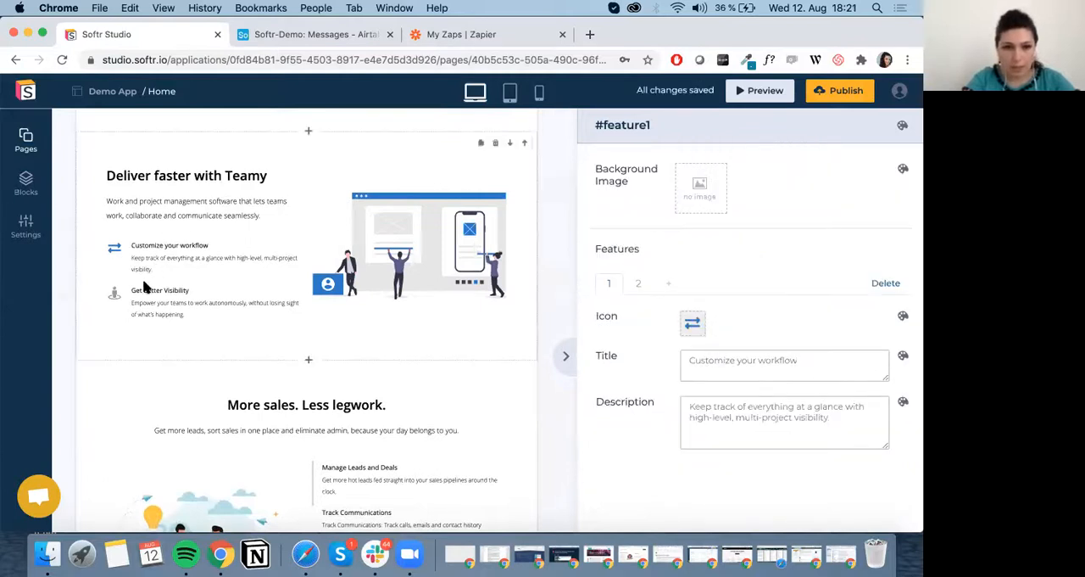
pyautogui.click(642, 288)
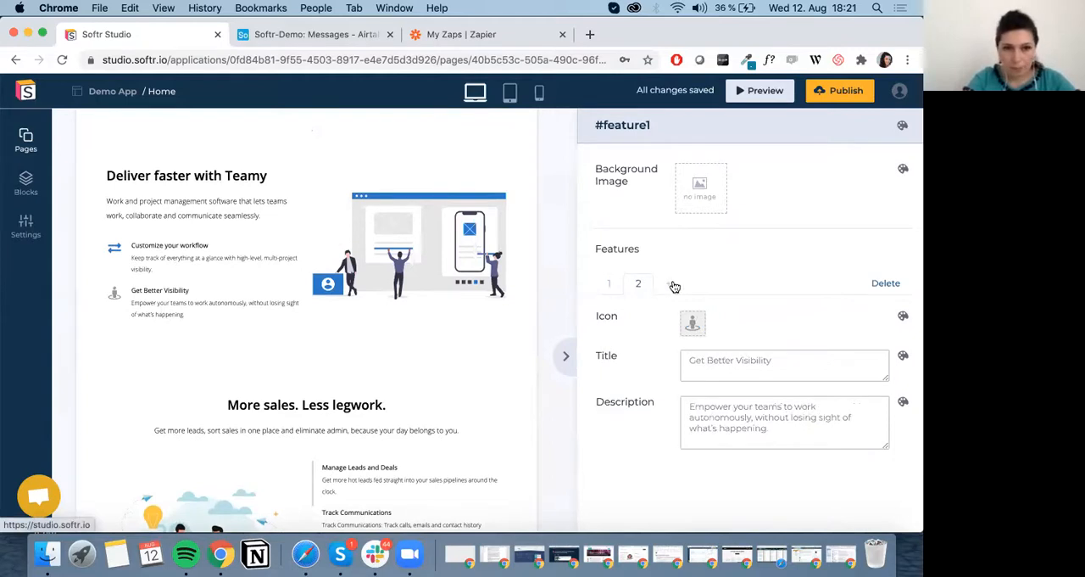
pyautogui.click(672, 285)
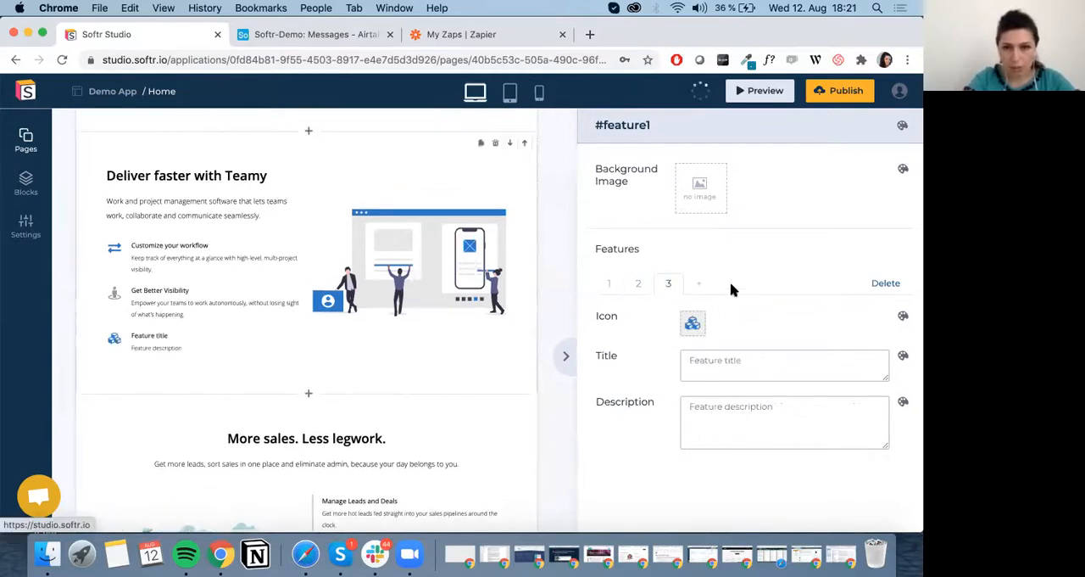
pyautogui.click(704, 285)
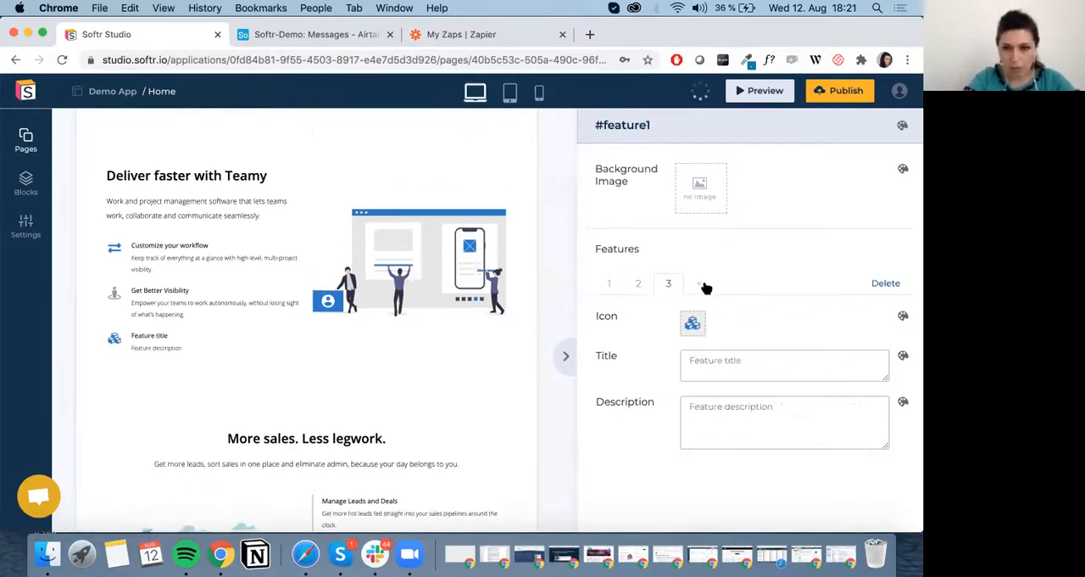
# Delete the fourth, third and "Get Better Visibility" feature items from the "Deliver faster with Teamy" block.
pyautogui.click(890, 286)
pyautogui.click(895, 287)
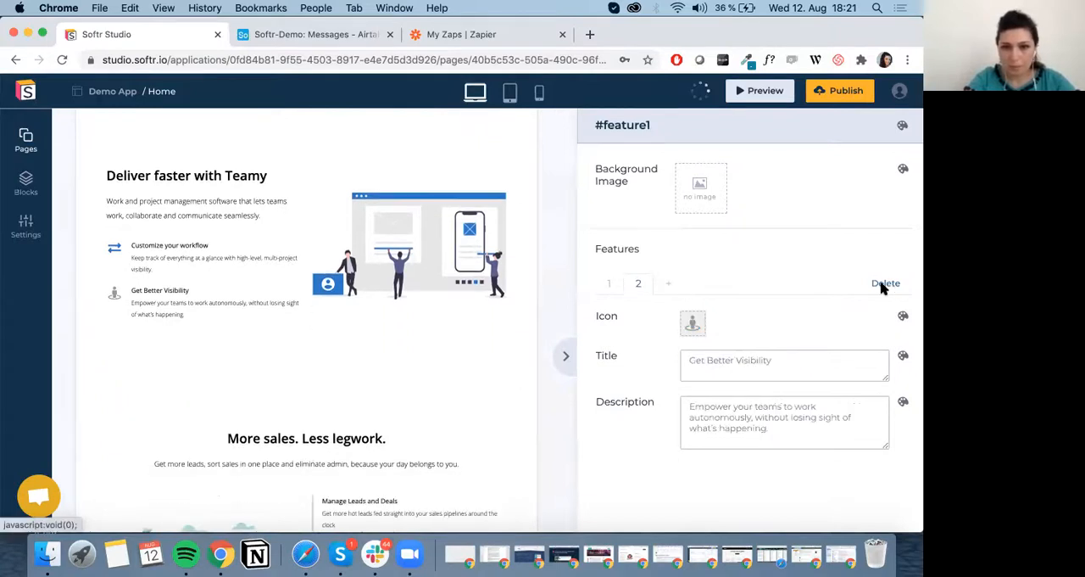
pyautogui.click(887, 285)
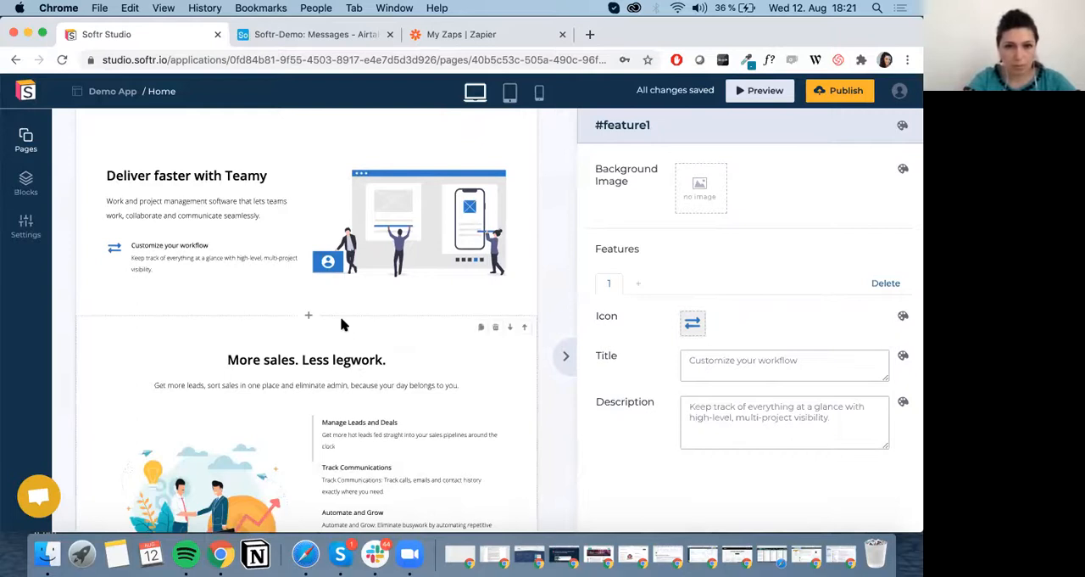
# Examine the content settings and individual feature items of the "More sales. Less legwork." block.
pyautogui.scroll(-1, 398, 364)
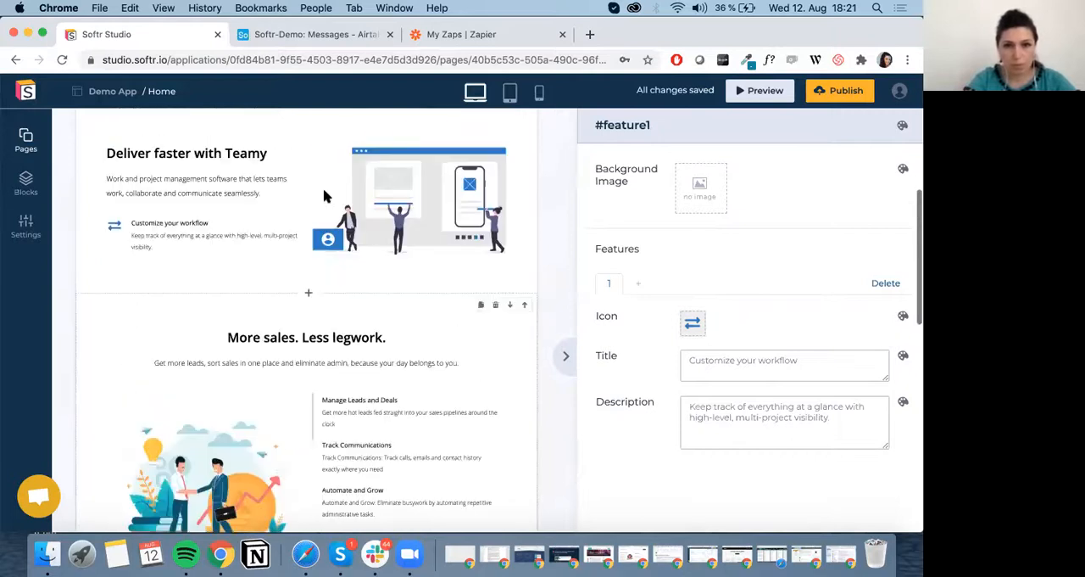
pyautogui.click(451, 392)
pyautogui.scroll(-6, 424, 356)
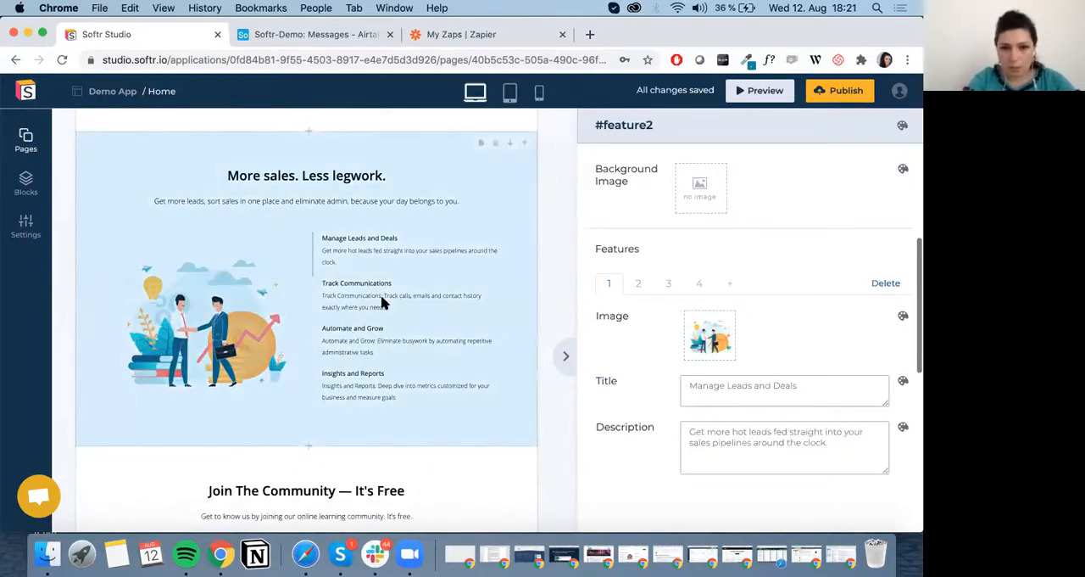
pyautogui.click(638, 285)
pyautogui.click(671, 285)
pyautogui.click(701, 285)
pyautogui.click(638, 285)
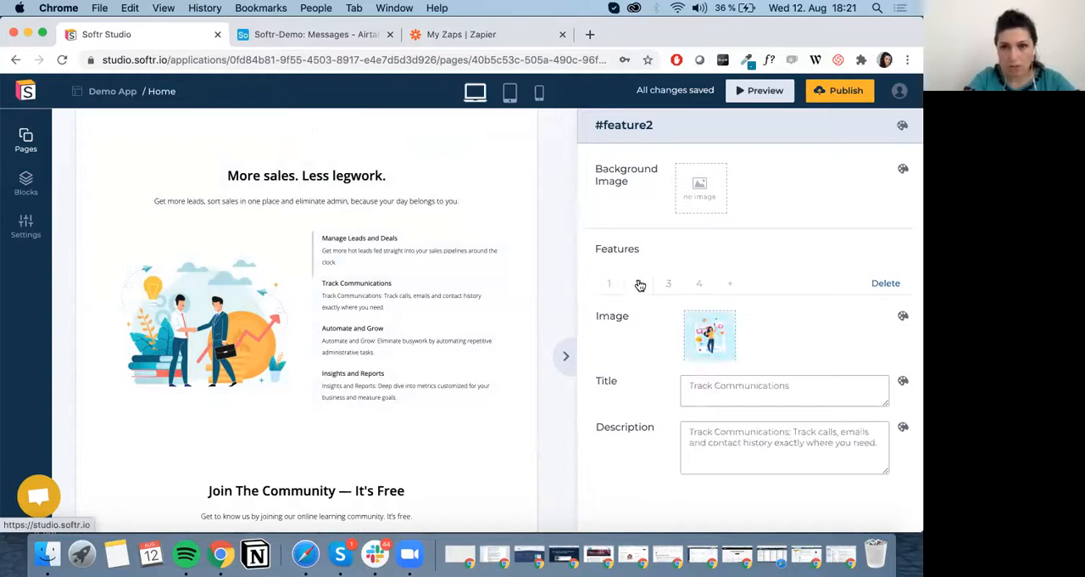
pyautogui.click(669, 285)
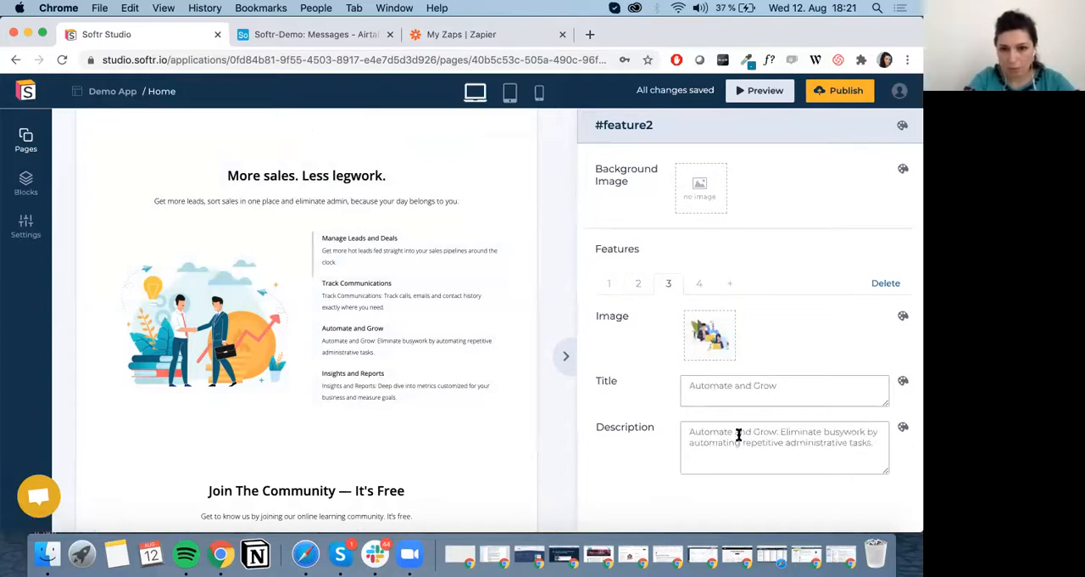
pyautogui.scroll(-1, 738, 434)
pyautogui.scroll(5, 750, 447)
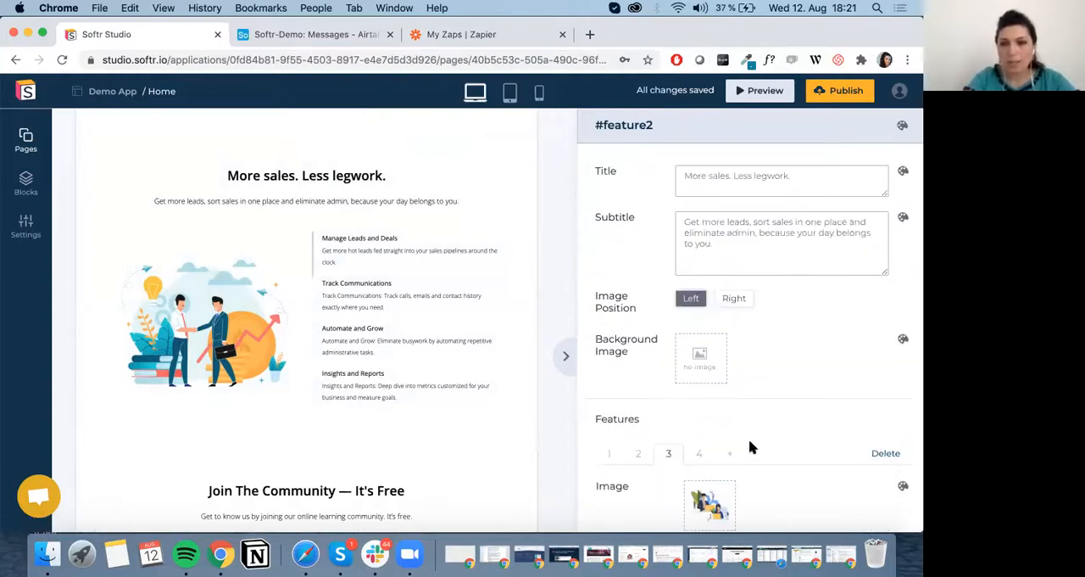
pyautogui.scroll(-5, 750, 447)
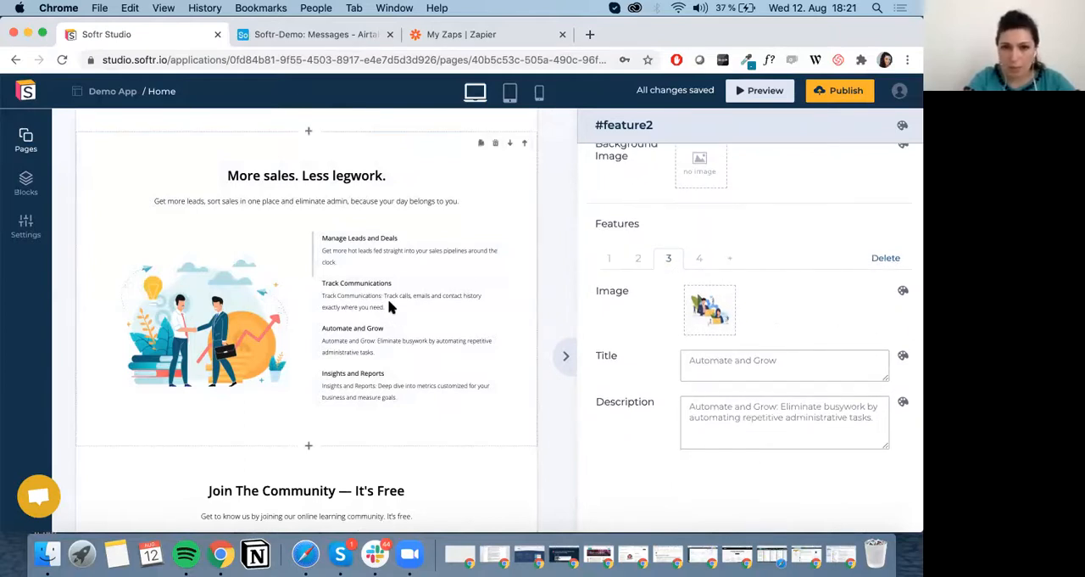
# Look at the style options for the "Automate and Grow" feature's image and return to the block's settings.
pyautogui.scroll(5, 388, 305)
pyautogui.scroll(-4, 389, 305)
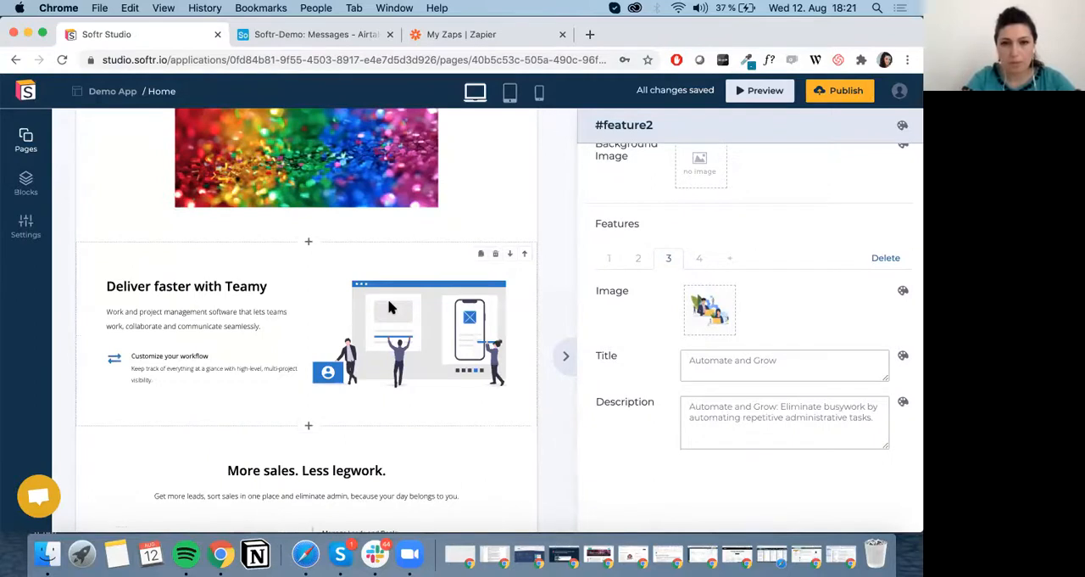
pyautogui.click(903, 292)
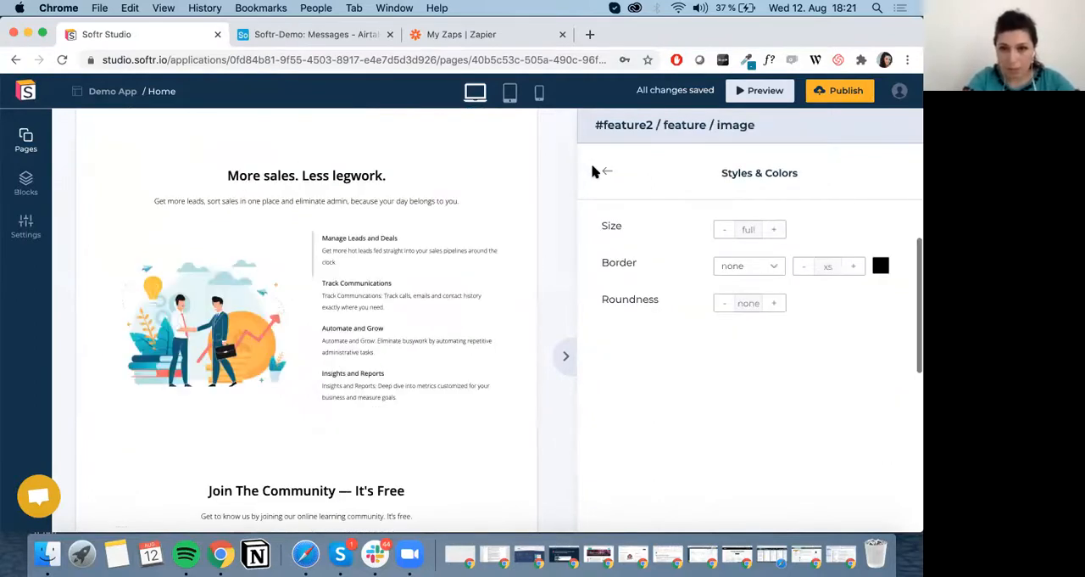
pyautogui.click(607, 173)
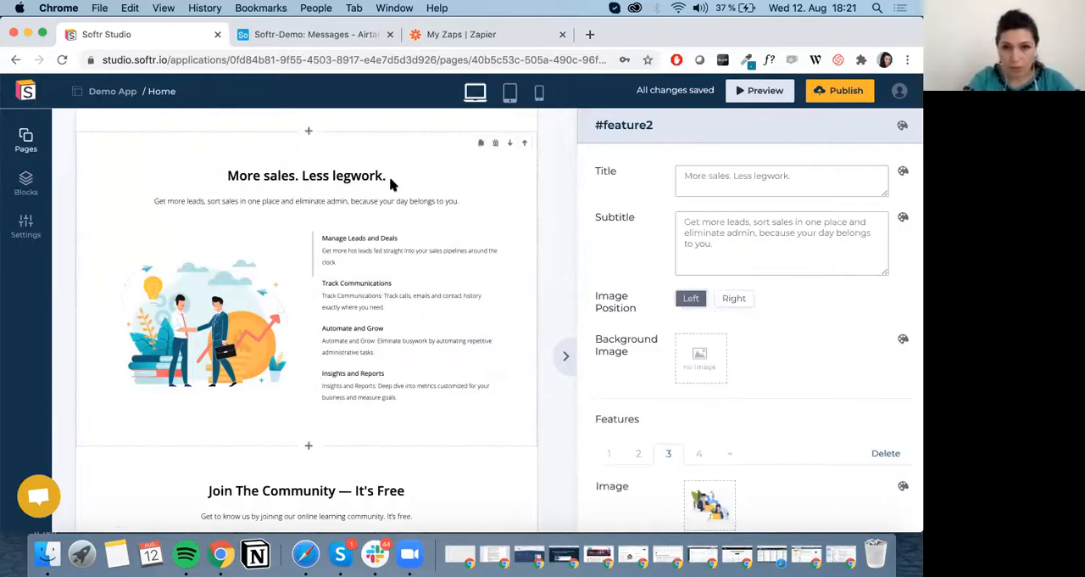
# Set the text color of the "More sales. Less legwork." title to dark red 951B1B.
pyautogui.click(903, 171)
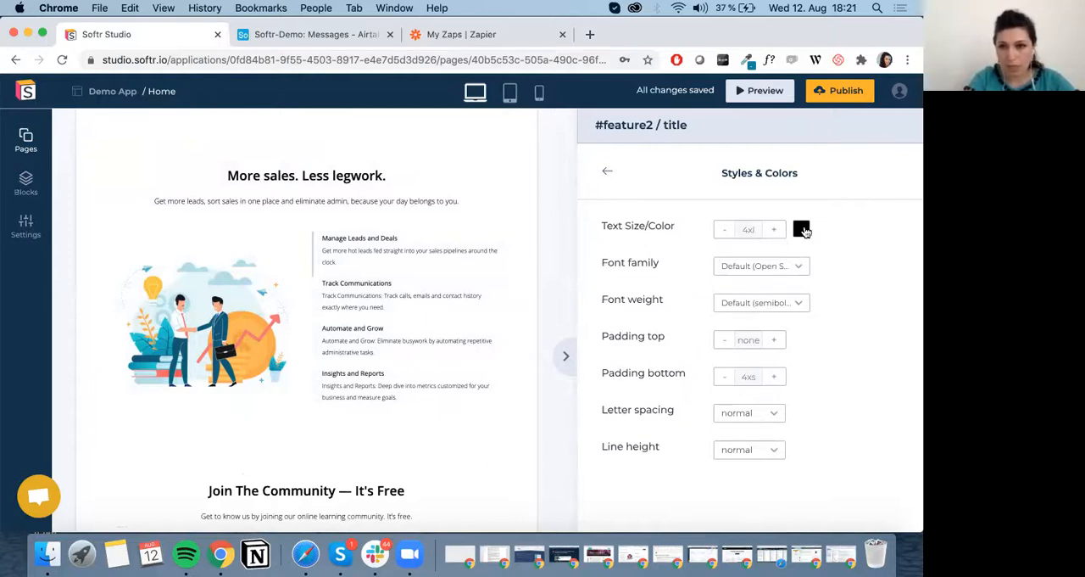
pyautogui.click(802, 230)
pyautogui.click(806, 270)
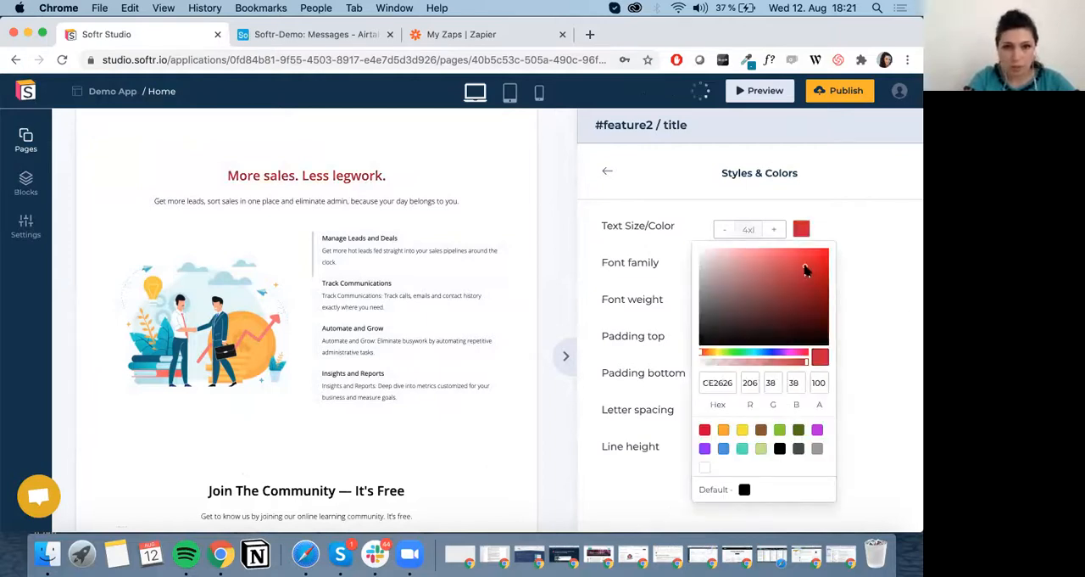
pyautogui.click(805, 287)
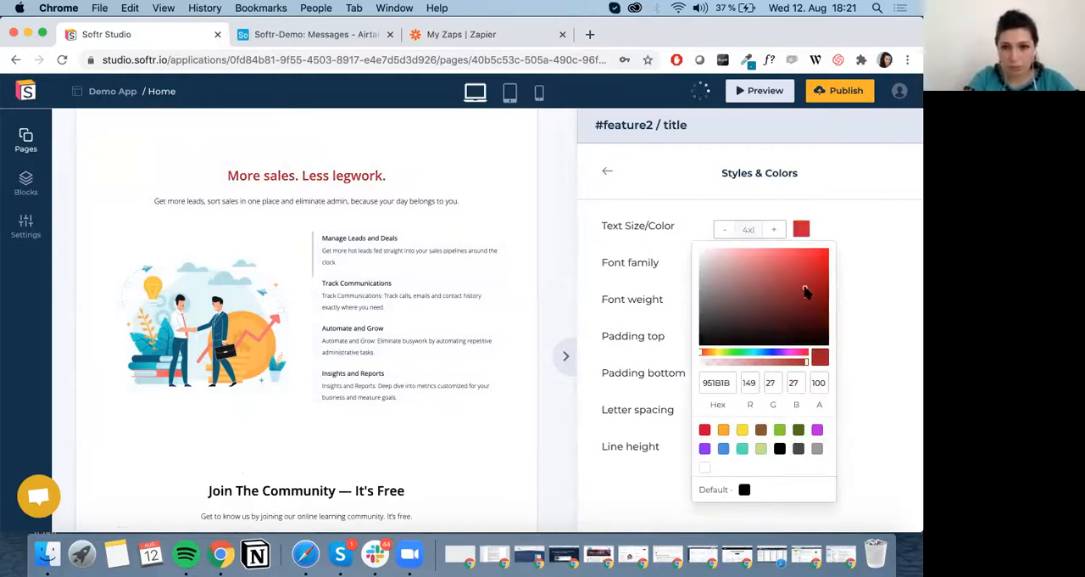
# Set the text color of the "More sales. Less legwork." block's subtitle to the blue preset and return to the block's settings.
pyautogui.click(674, 273)
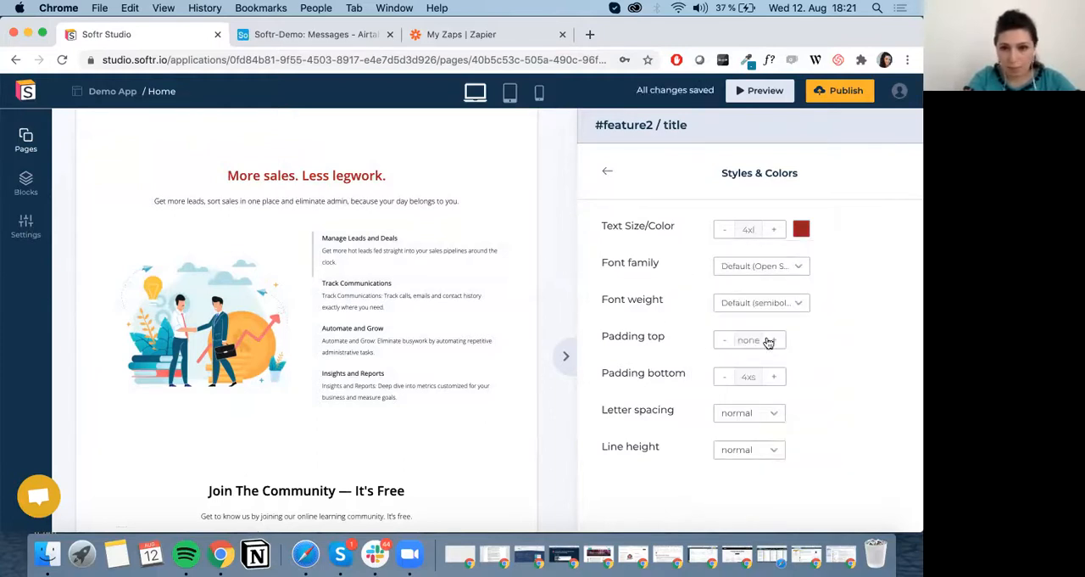
pyautogui.click(607, 172)
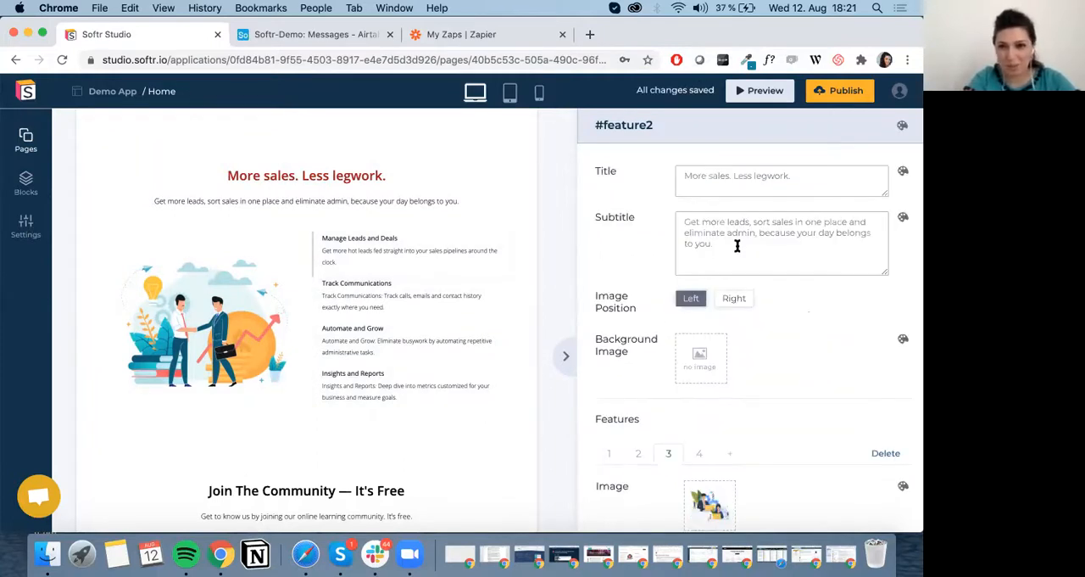
pyautogui.click(902, 218)
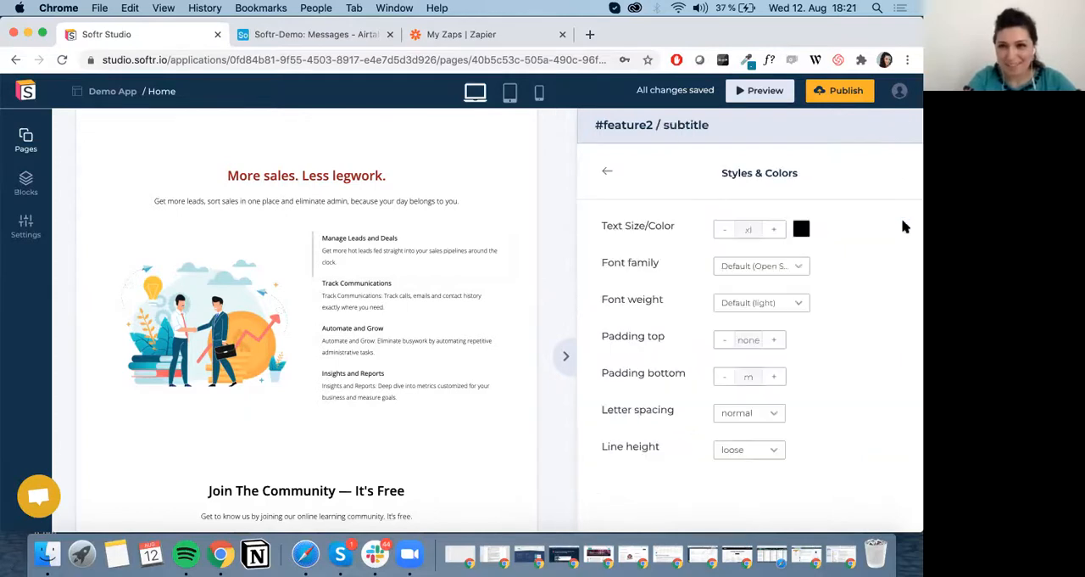
pyautogui.click(801, 228)
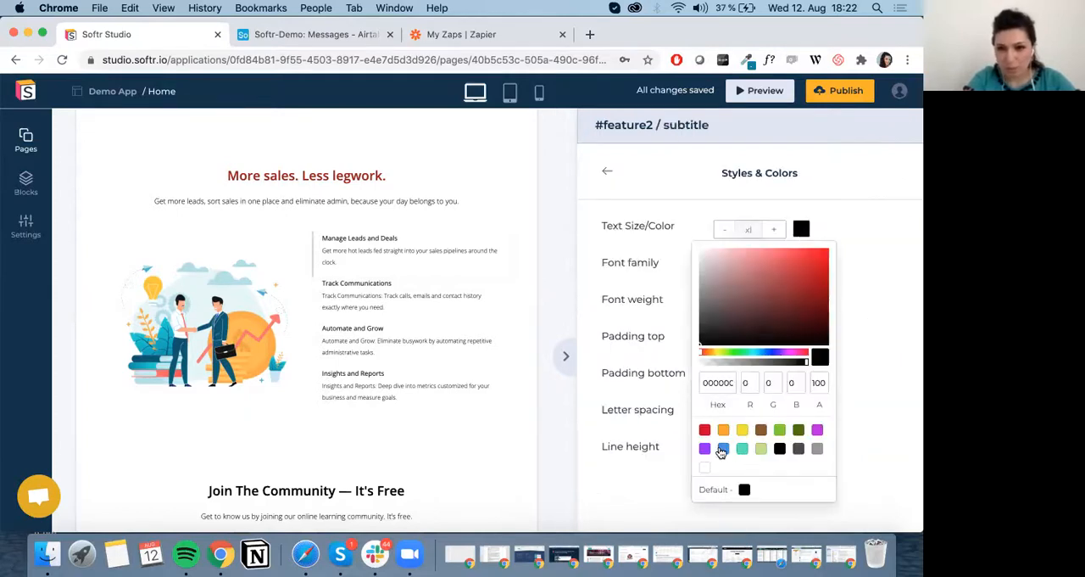
pyautogui.click(722, 448)
pyautogui.click(616, 270)
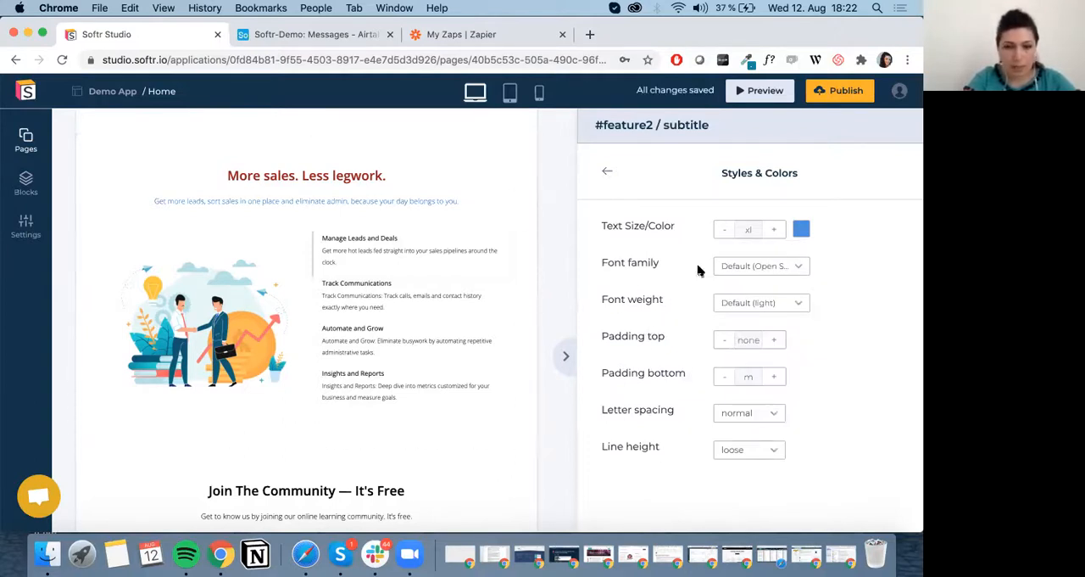
pyautogui.click(608, 172)
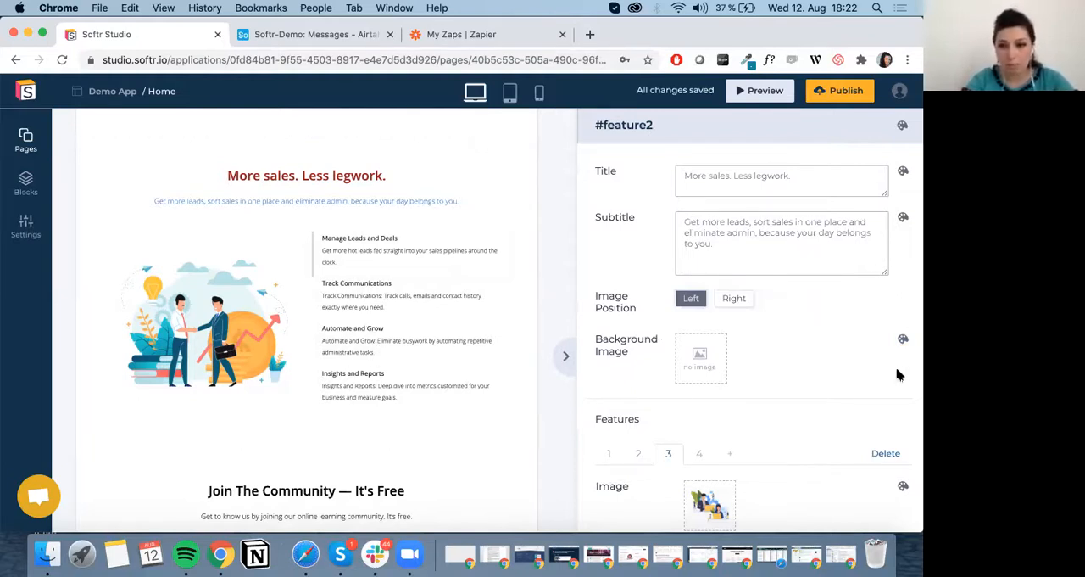
# Examine the content settings of the "Join The Community — It's Free" block, including its email capture and button.
pyautogui.scroll(-3, 899, 374)
pyautogui.scroll(-5, 309, 294)
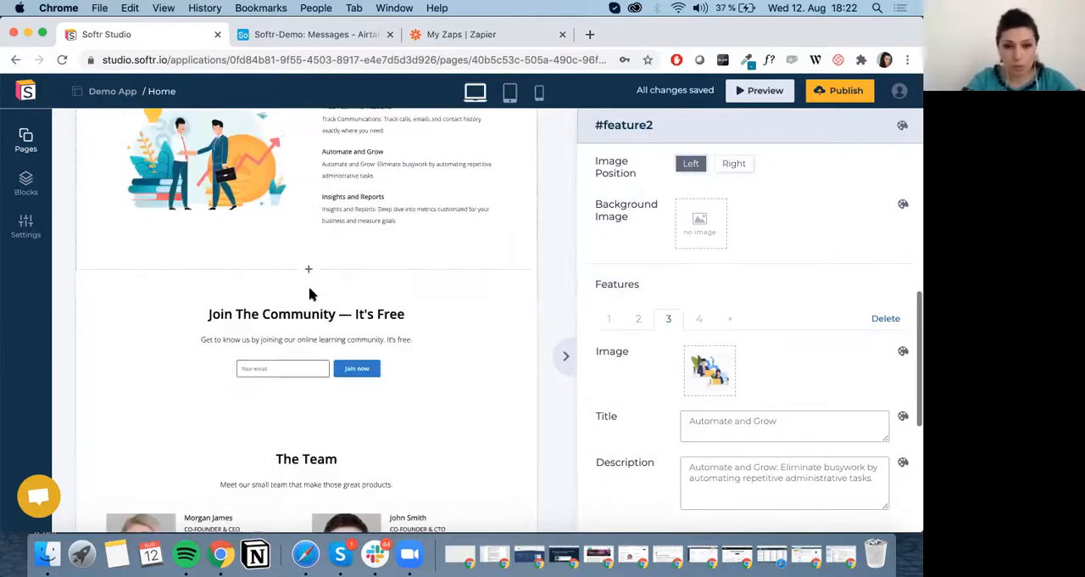
pyautogui.click(478, 337)
pyautogui.scroll(-3, 480, 336)
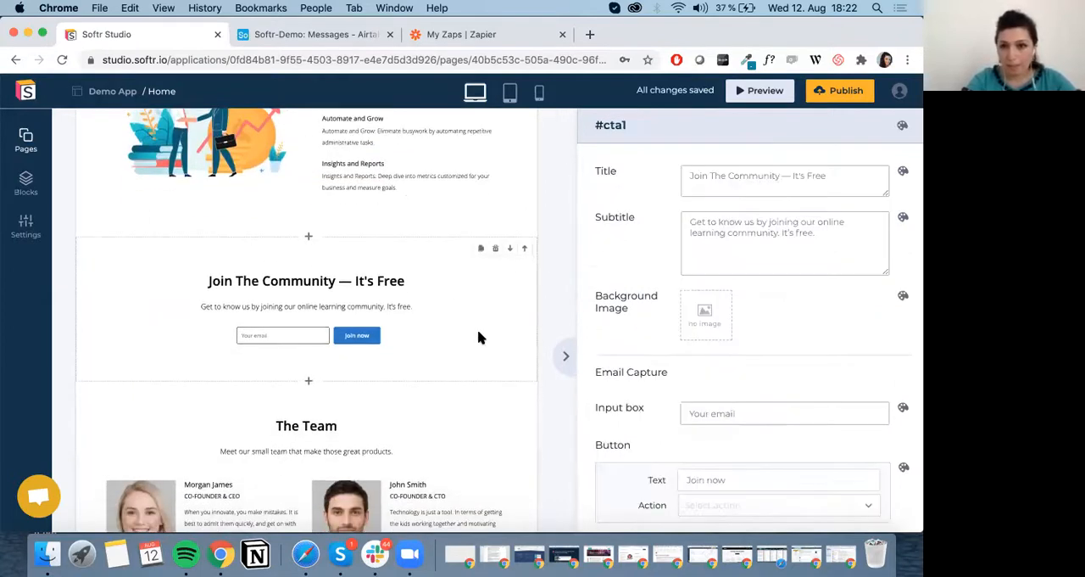
pyautogui.scroll(-2, 702, 375)
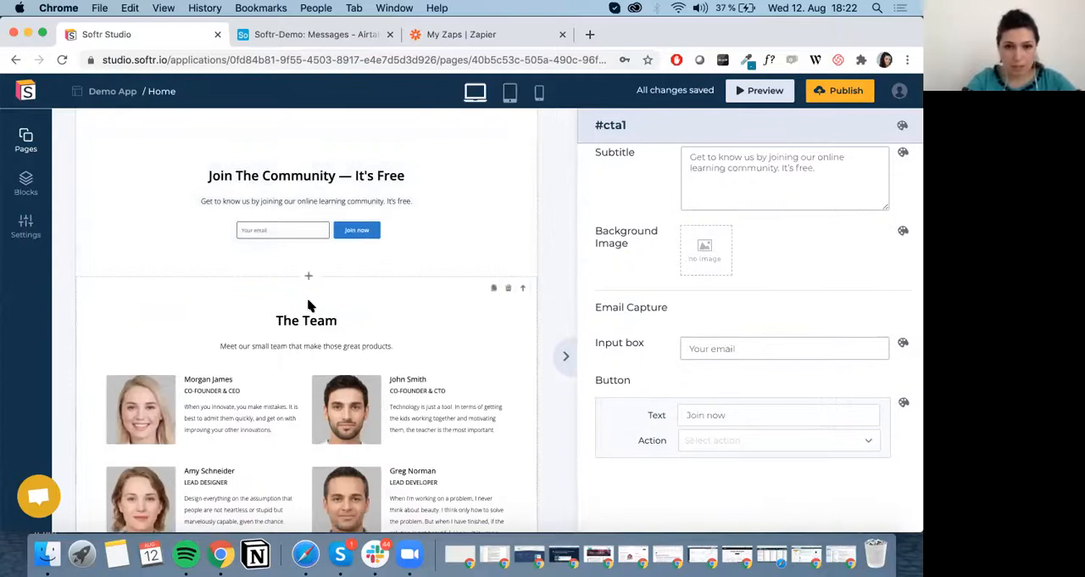
# Add a fifth and a sixth team member to "The Team" block.
pyautogui.scroll(-5, 375, 305)
pyautogui.click(458, 280)
pyautogui.scroll(-3, 782, 322)
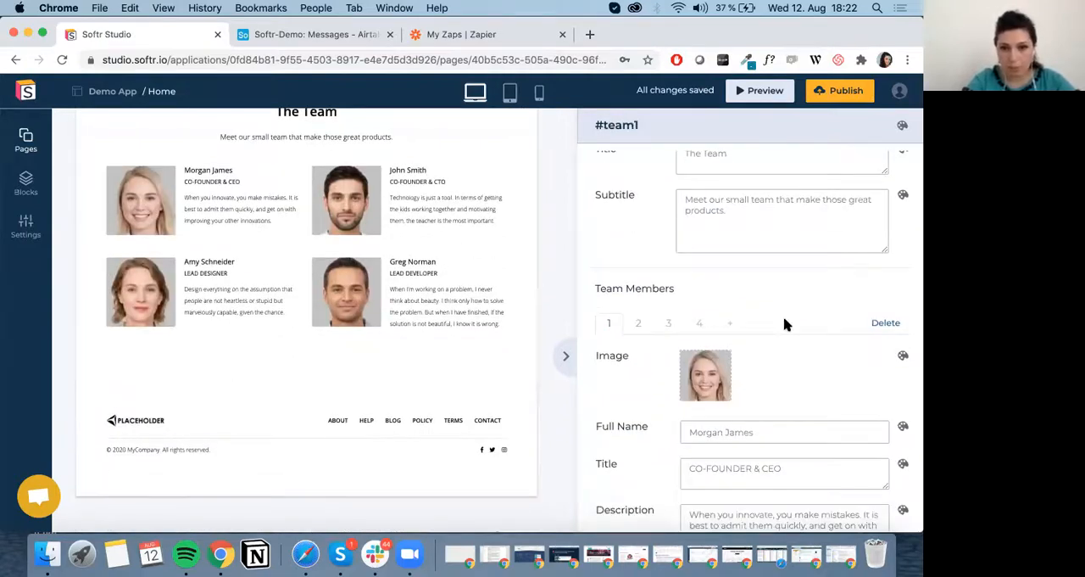
pyautogui.click(729, 238)
pyautogui.click(760, 238)
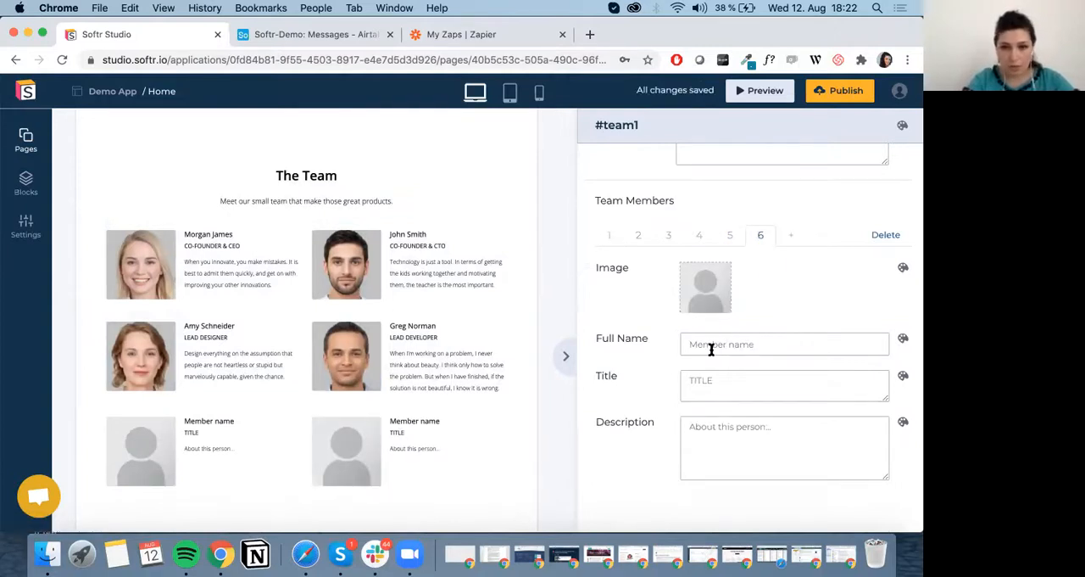
# Enter the sixth team member's full name and set the title to Lead Marketer, keeping the placeholder description.
pyautogui.tripleClick(712, 346)
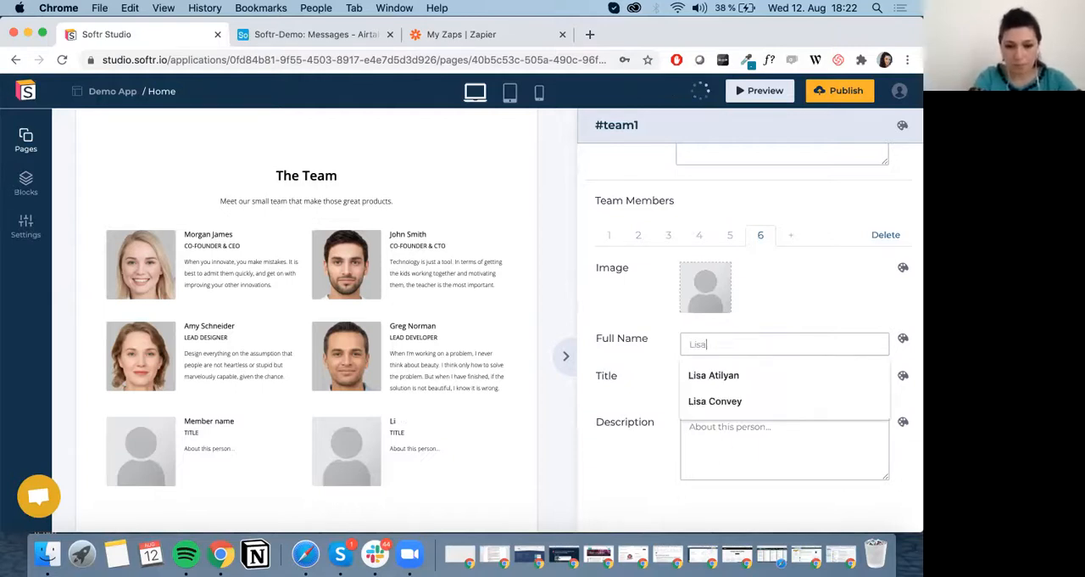
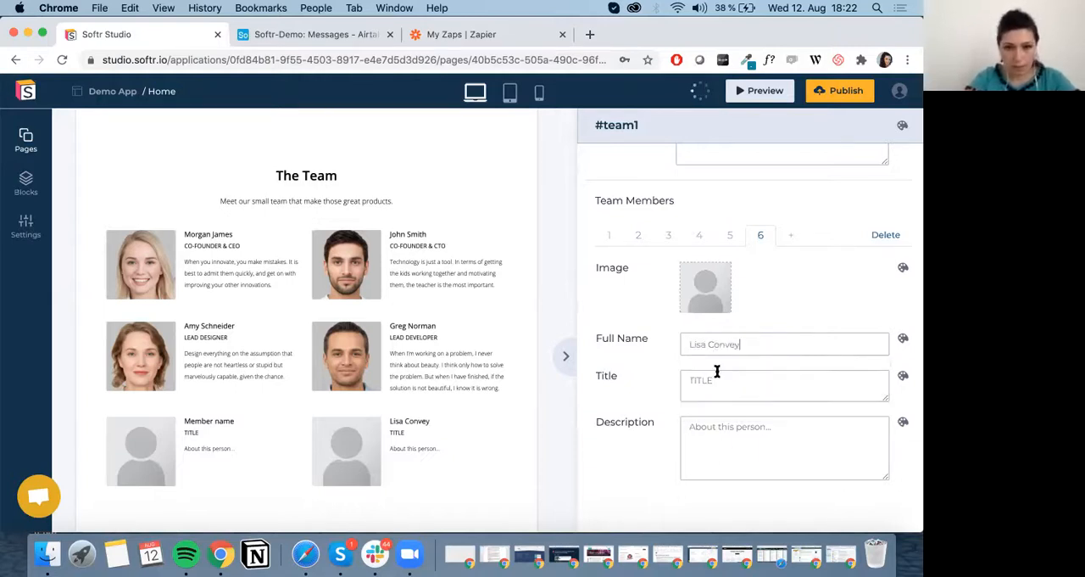
pyautogui.doubleClick(716, 371)
pyautogui.write('Lead Marketer')
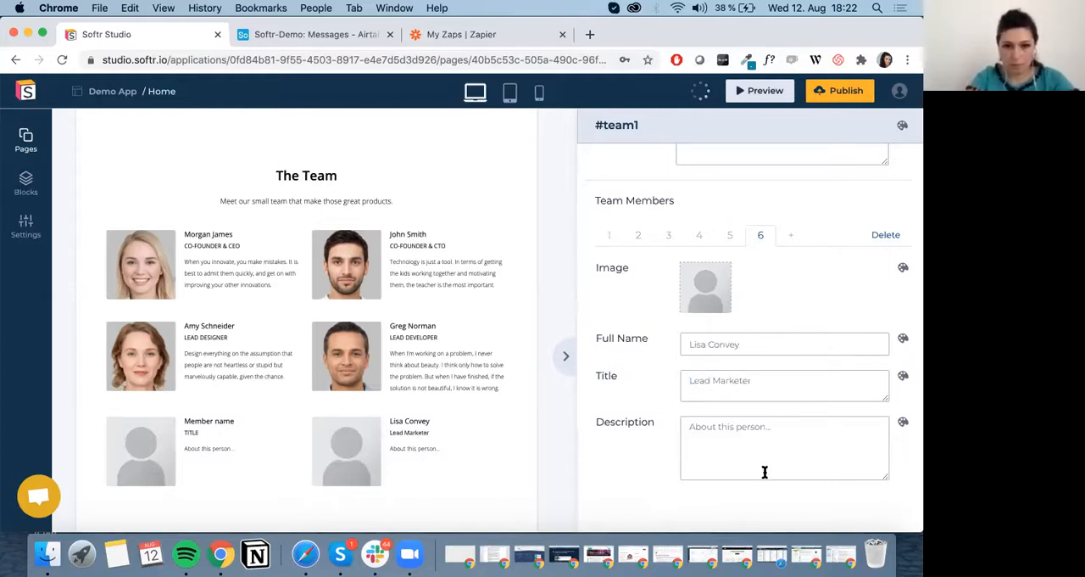
pyautogui.tripleClick(764, 471)
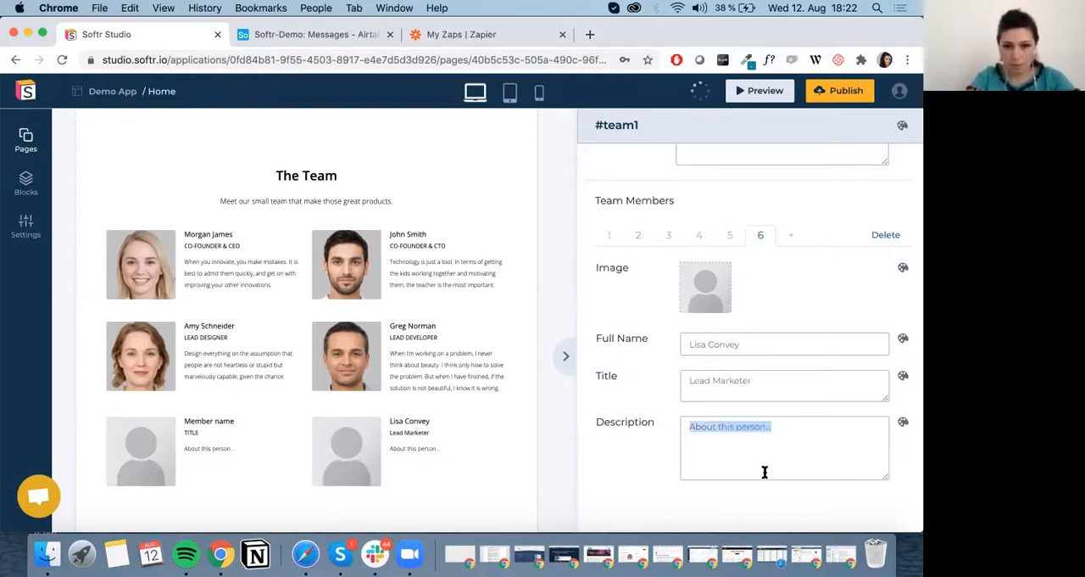
pyautogui.click(829, 467)
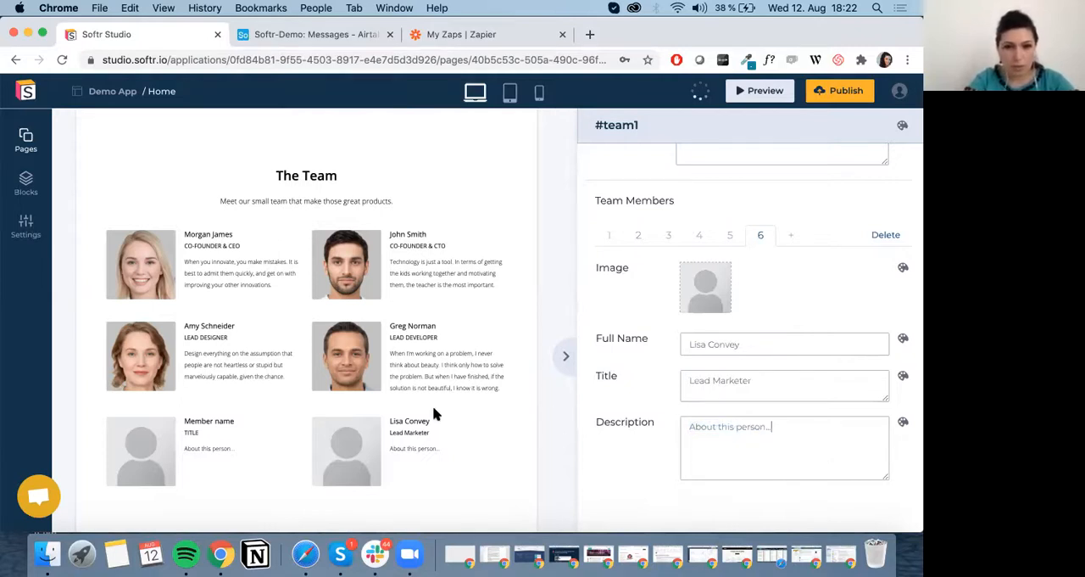
# Delete the ABOUT, HELP, BLOG and POLICY links from the page's footer block.
pyautogui.scroll(-2, 434, 414)
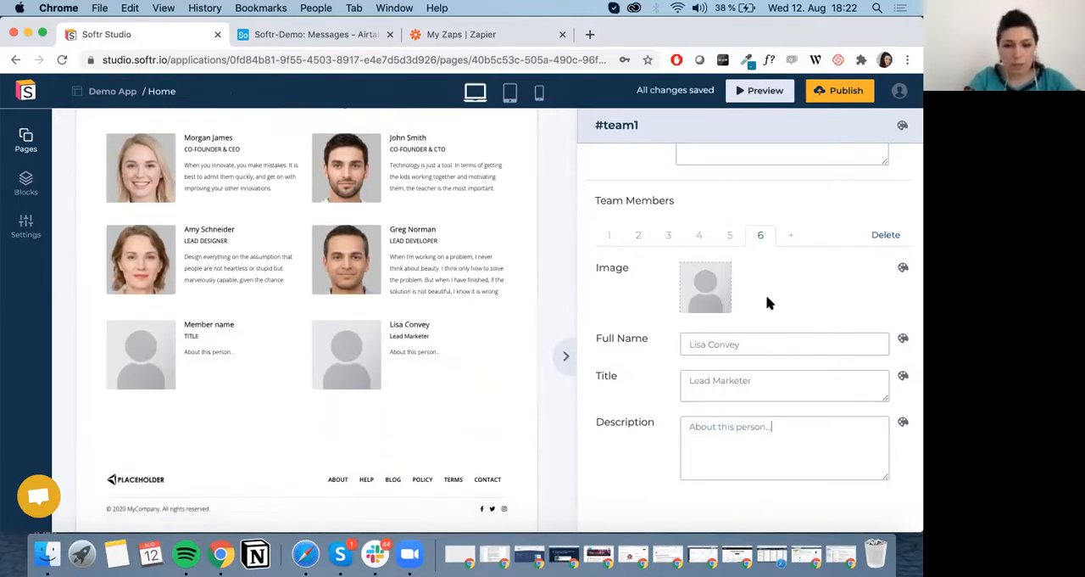
pyautogui.scroll(-1, 769, 302)
pyautogui.scroll(-1, 351, 426)
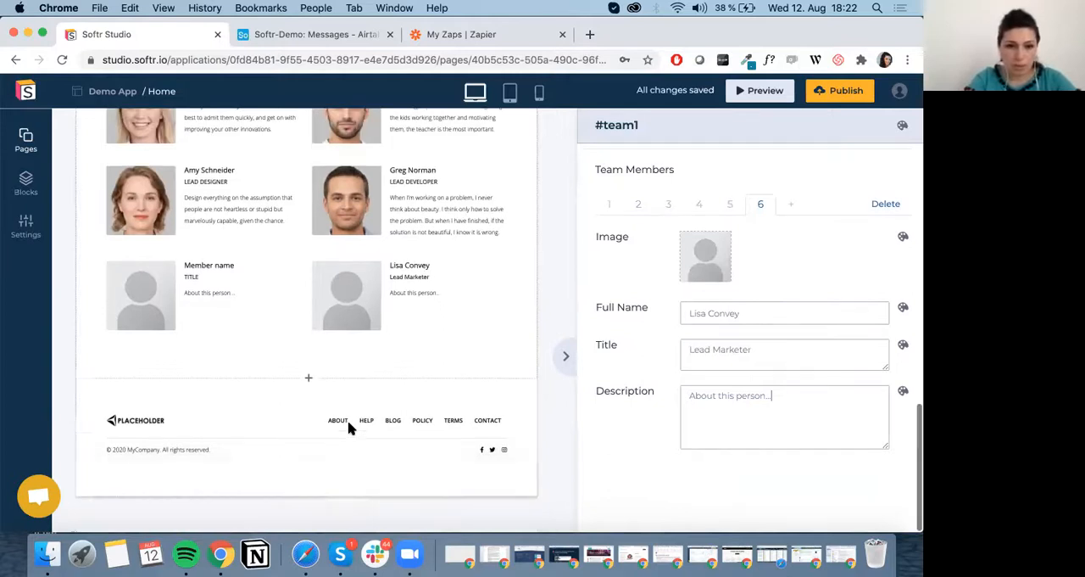
pyautogui.click(413, 436)
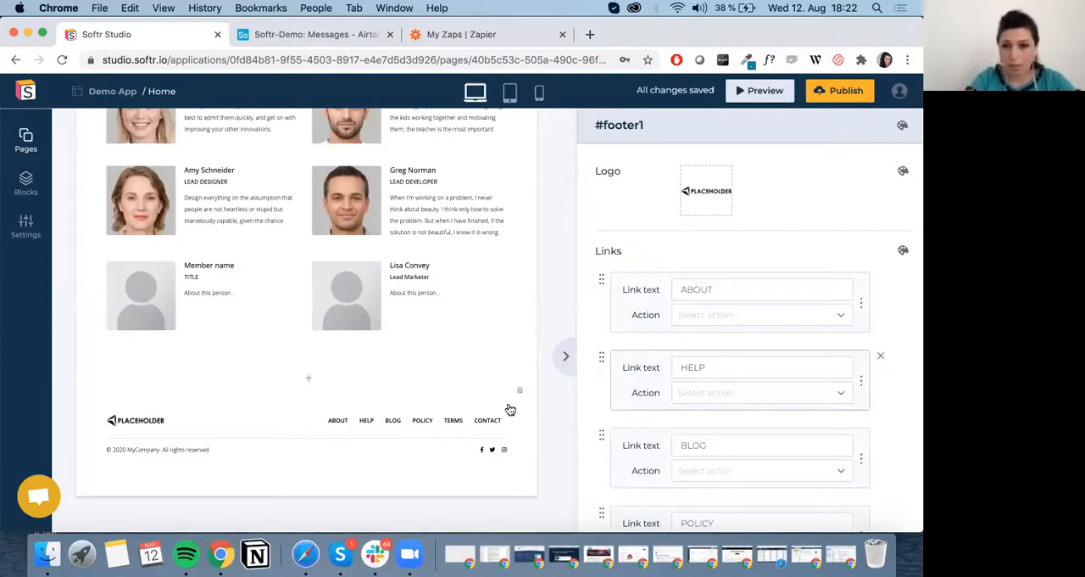
pyautogui.click(881, 280)
pyautogui.click(882, 279)
pyautogui.click(882, 280)
pyautogui.click(881, 279)
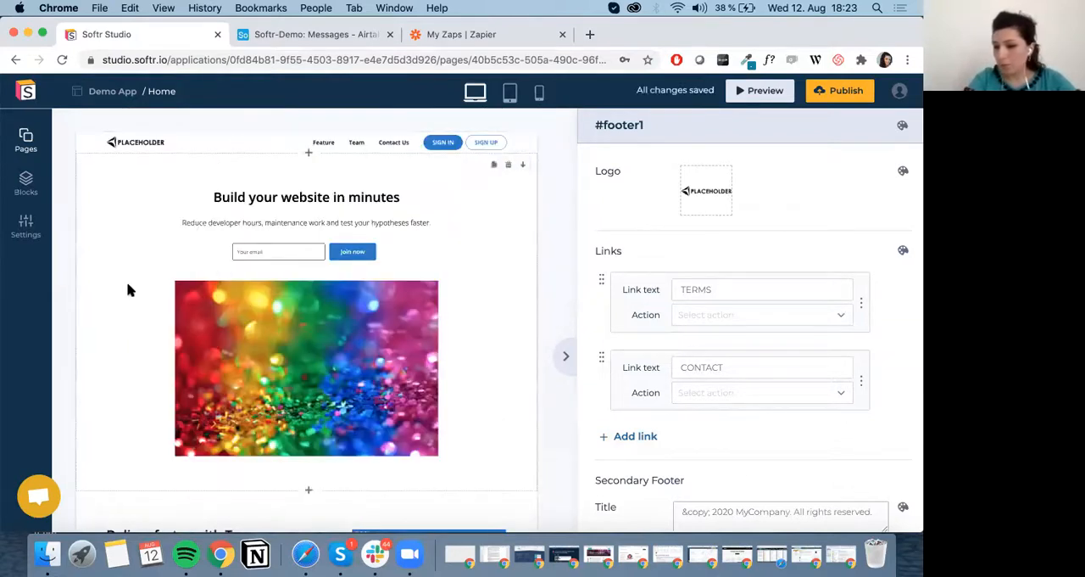
# Preview the Home page from header to footer, close the preview and look over the blocks in the editor.
pyautogui.click(757, 93)
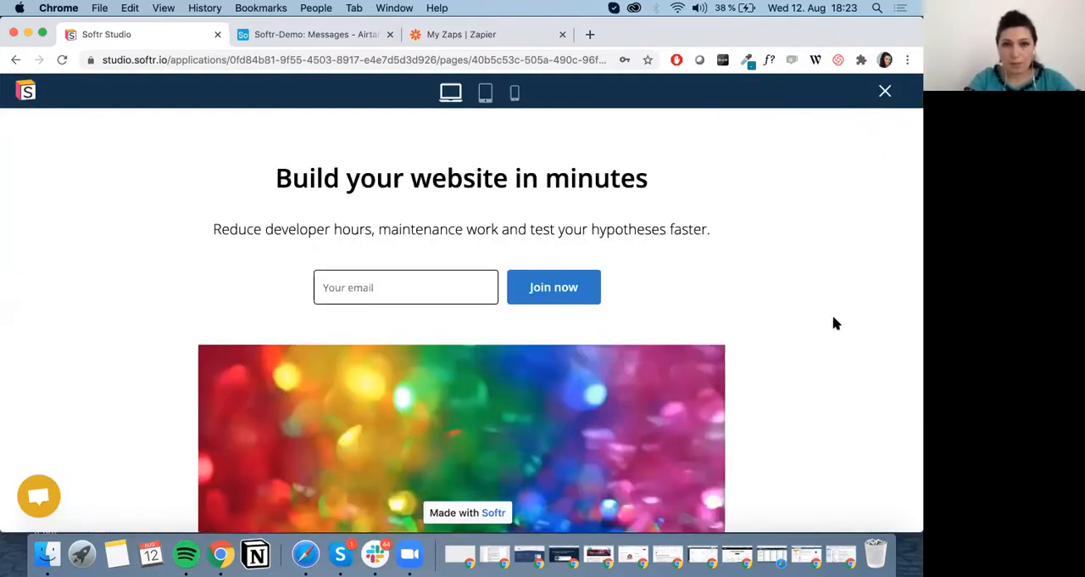
pyautogui.scroll(-5, 835, 322)
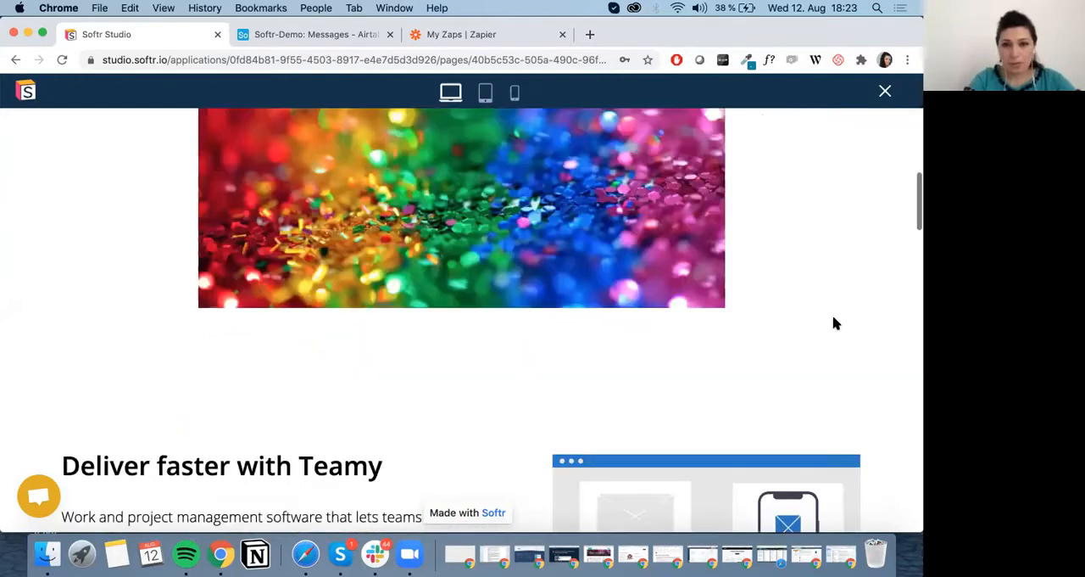
pyautogui.scroll(-20, 835, 323)
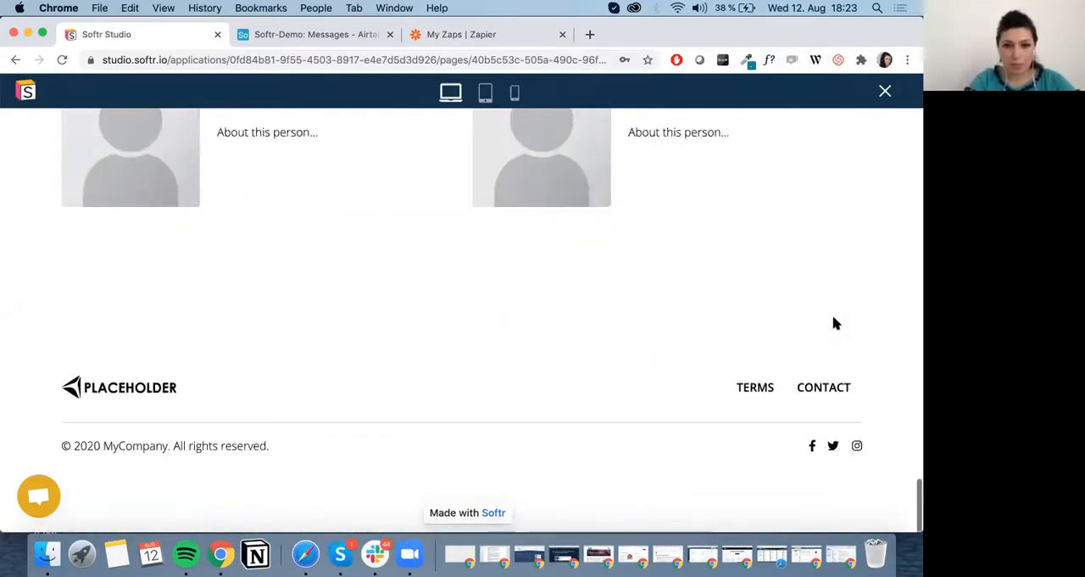
pyautogui.scroll(20, 688, 346)
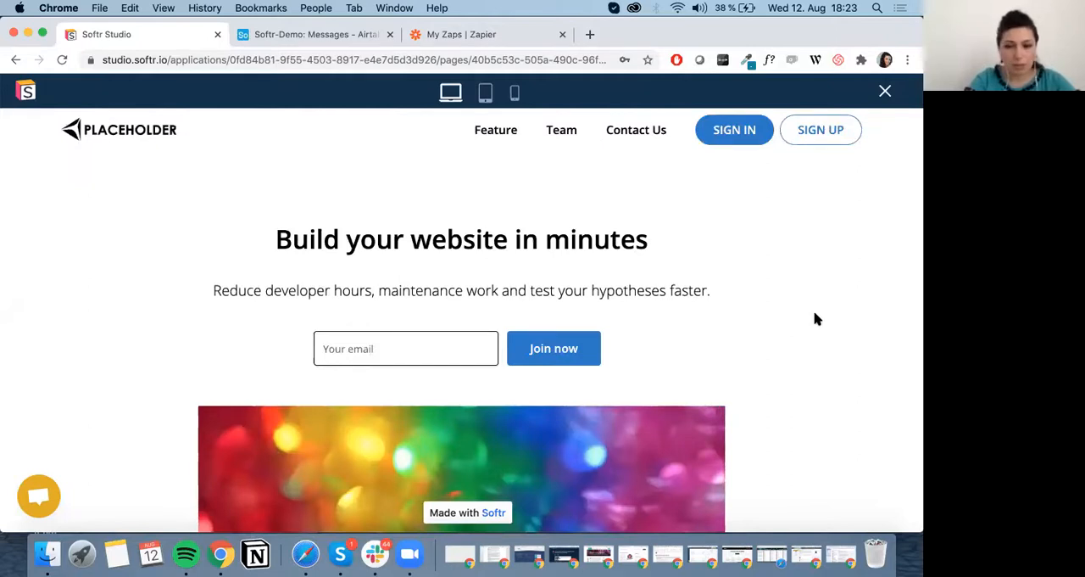
pyautogui.click(884, 90)
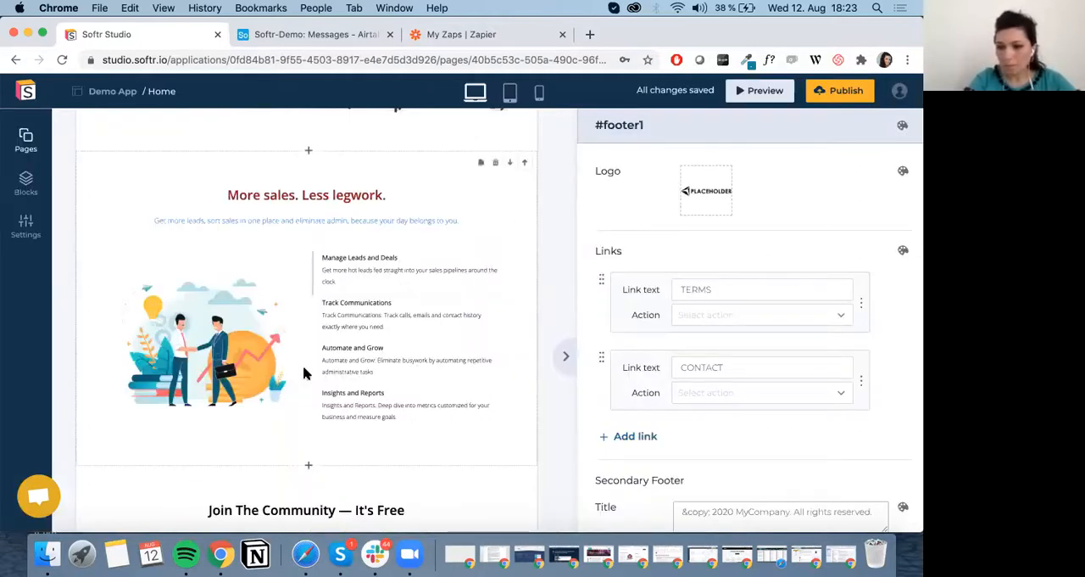
pyautogui.scroll(5, 299, 271)
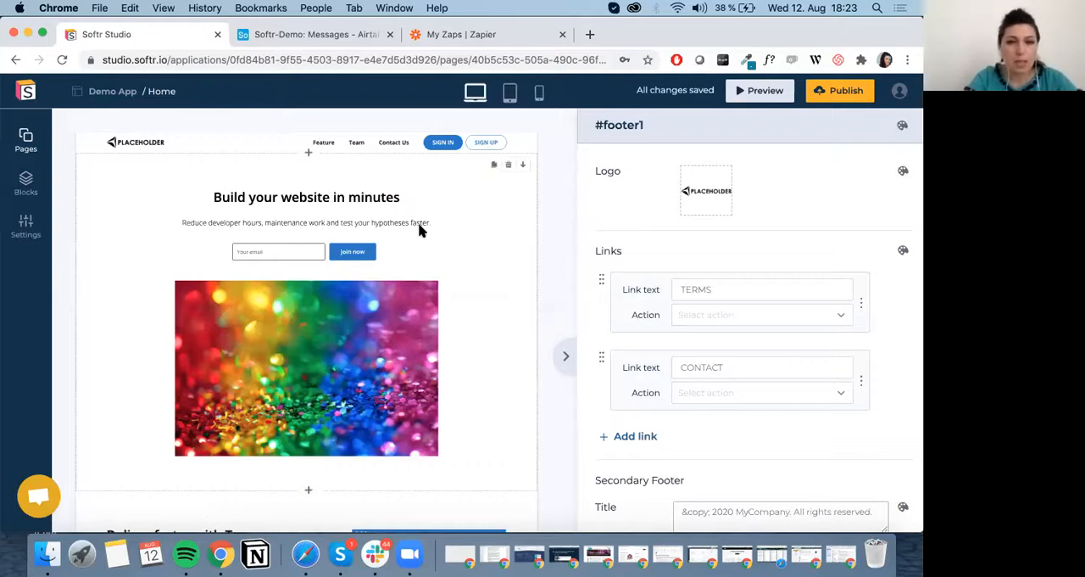
pyautogui.scroll(-5, 415, 320)
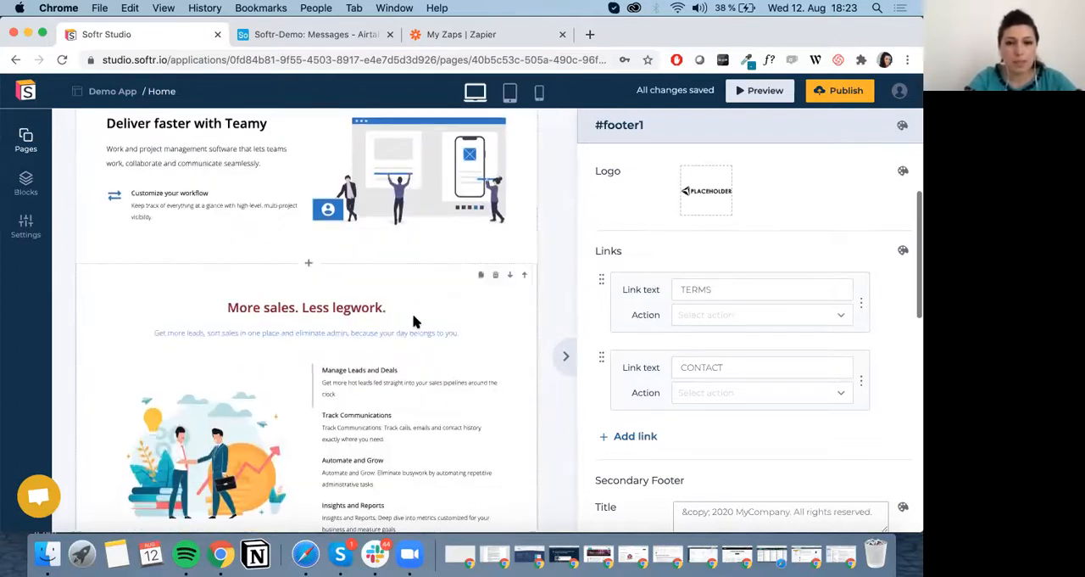
pyautogui.scroll(-3, 415, 321)
pyautogui.scroll(8, 414, 321)
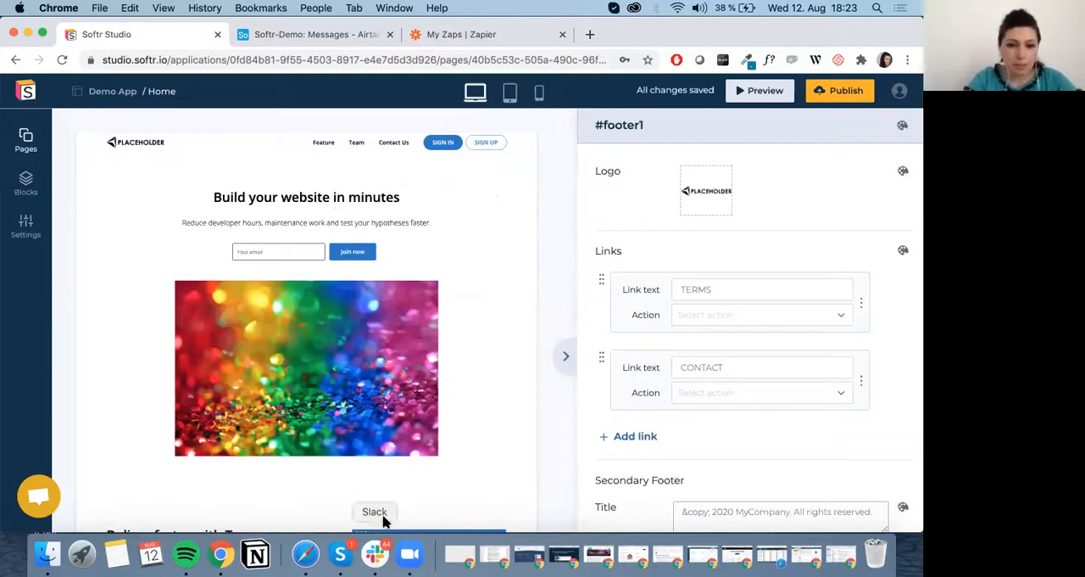
# Open the application's default styles and colors and set the headers' font family to Allan.
pyautogui.click(27, 226)
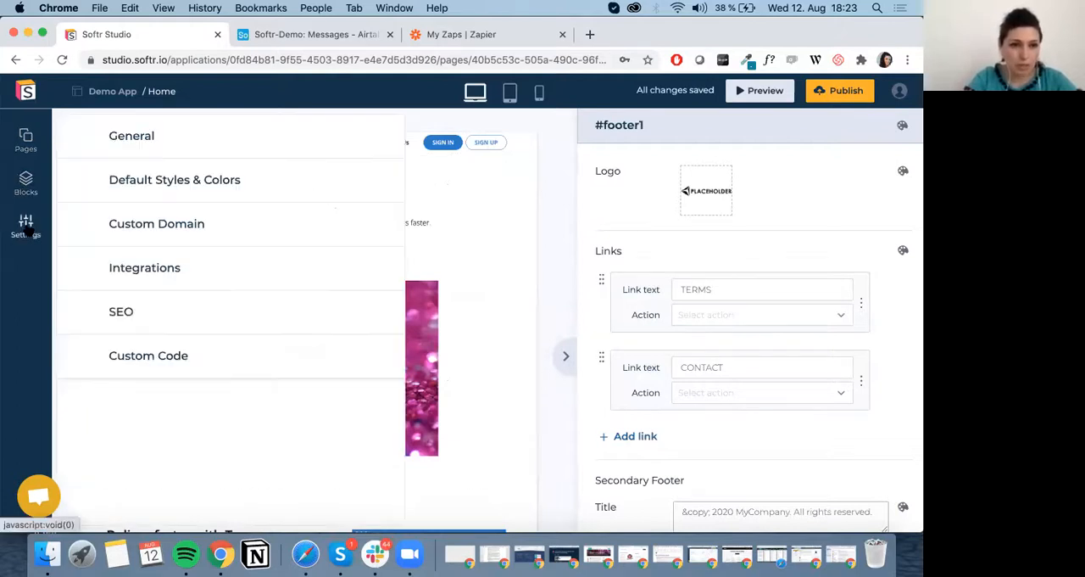
pyautogui.click(212, 184)
pyautogui.scroll(-4, 212, 381)
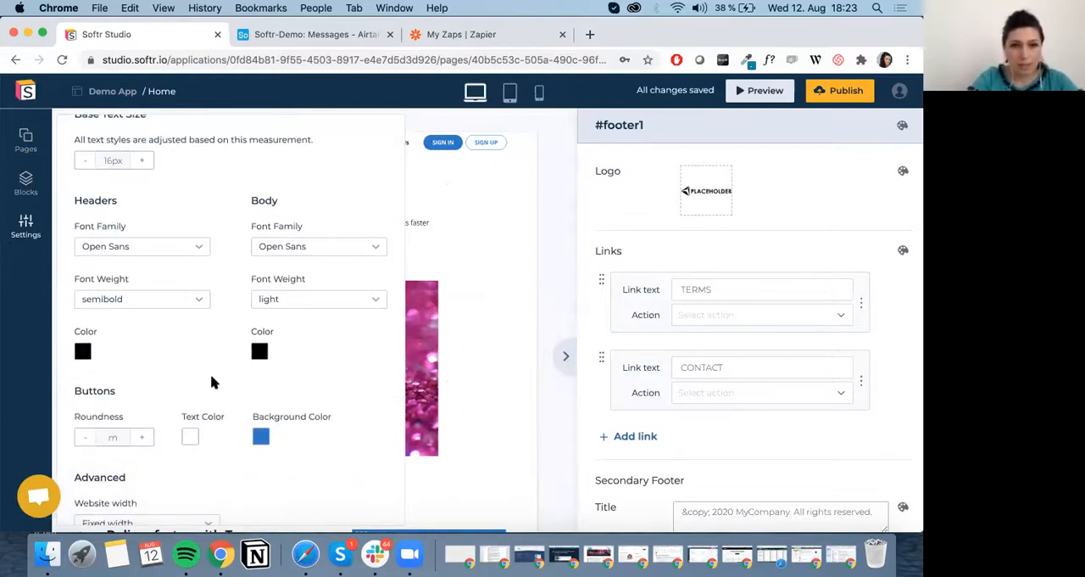
pyautogui.scroll(-4, 212, 383)
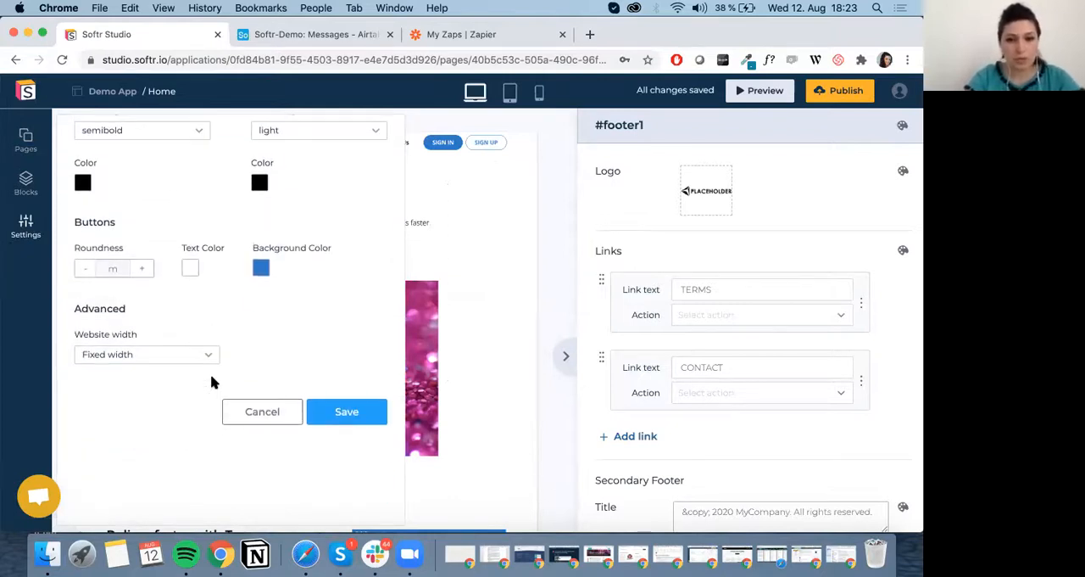
pyautogui.scroll(4, 212, 383)
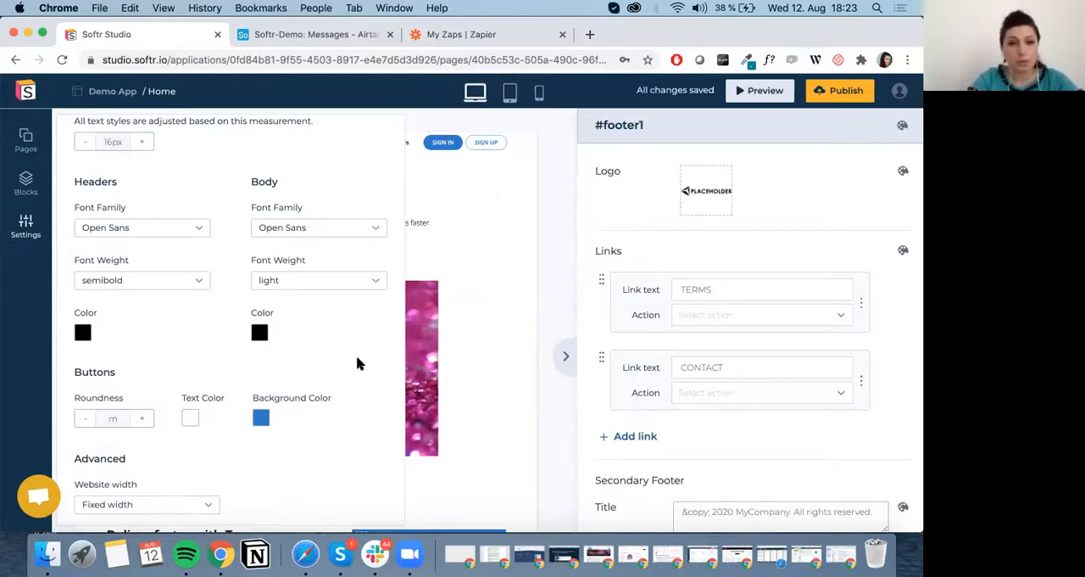
pyautogui.scroll(1, 231, 286)
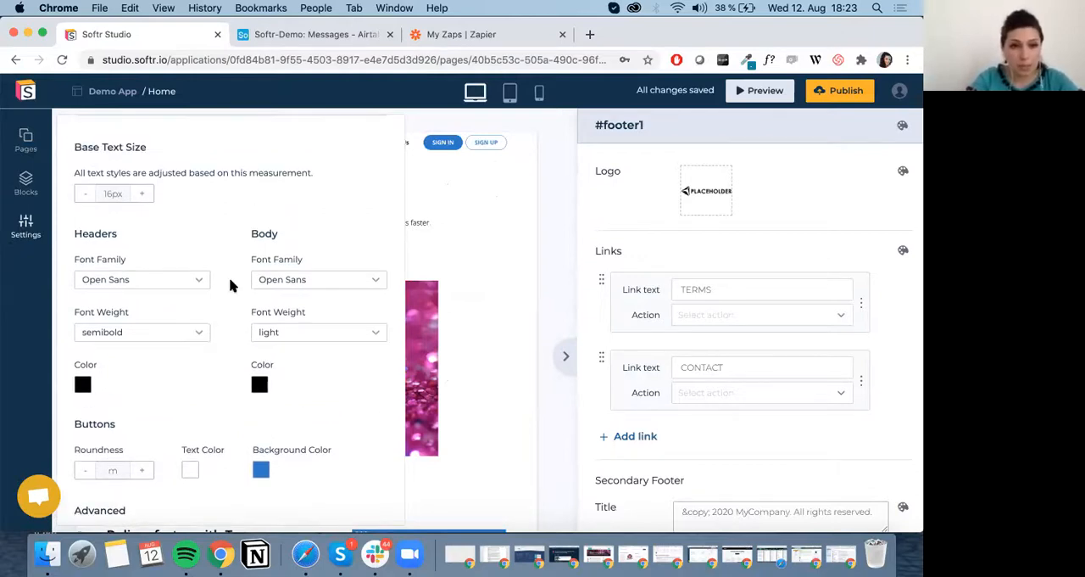
pyautogui.click(201, 281)
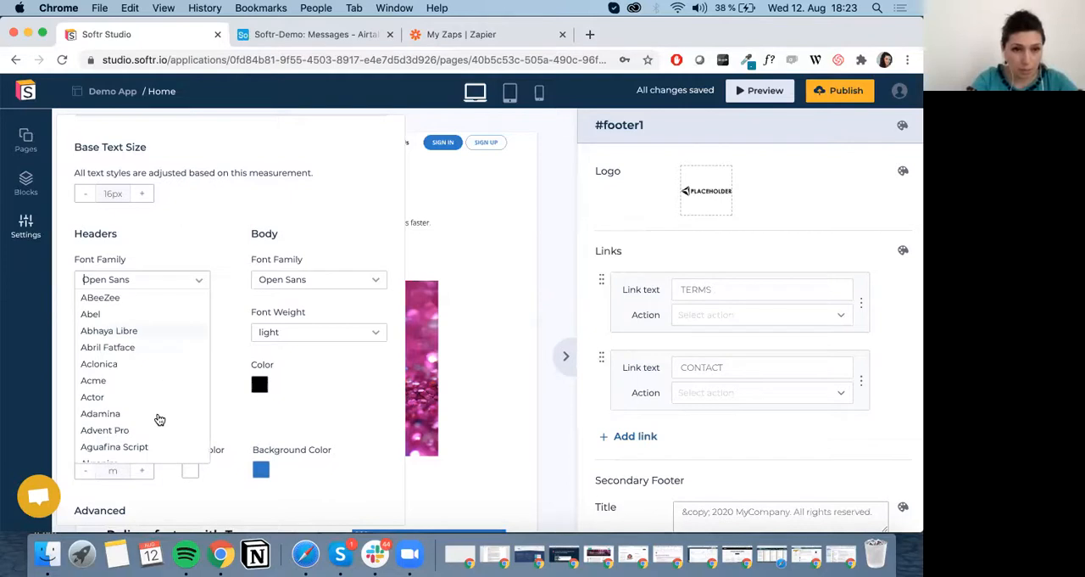
pyautogui.scroll(-3, 144, 366)
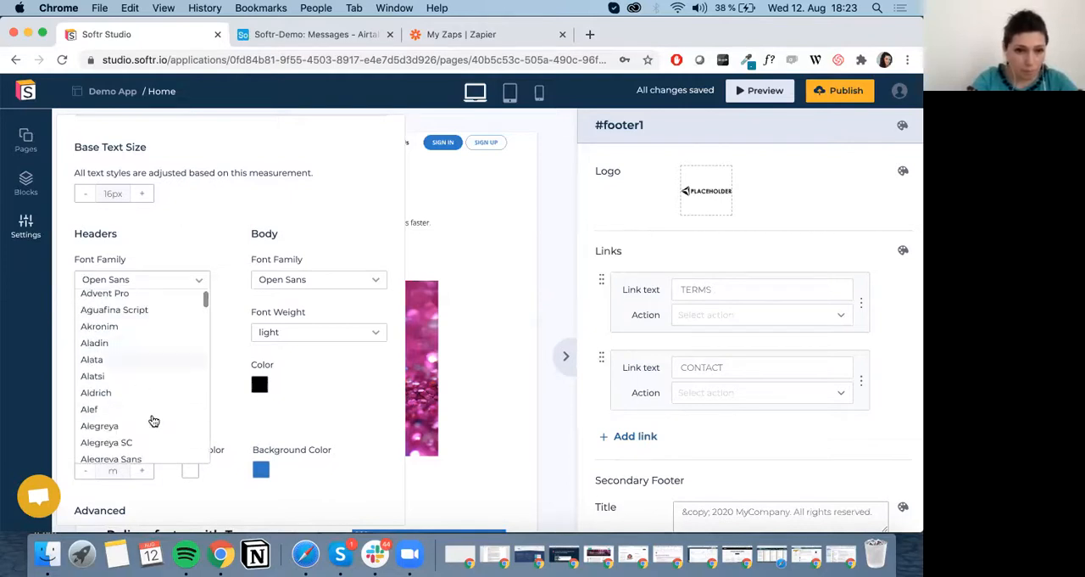
pyautogui.scroll(-3, 154, 422)
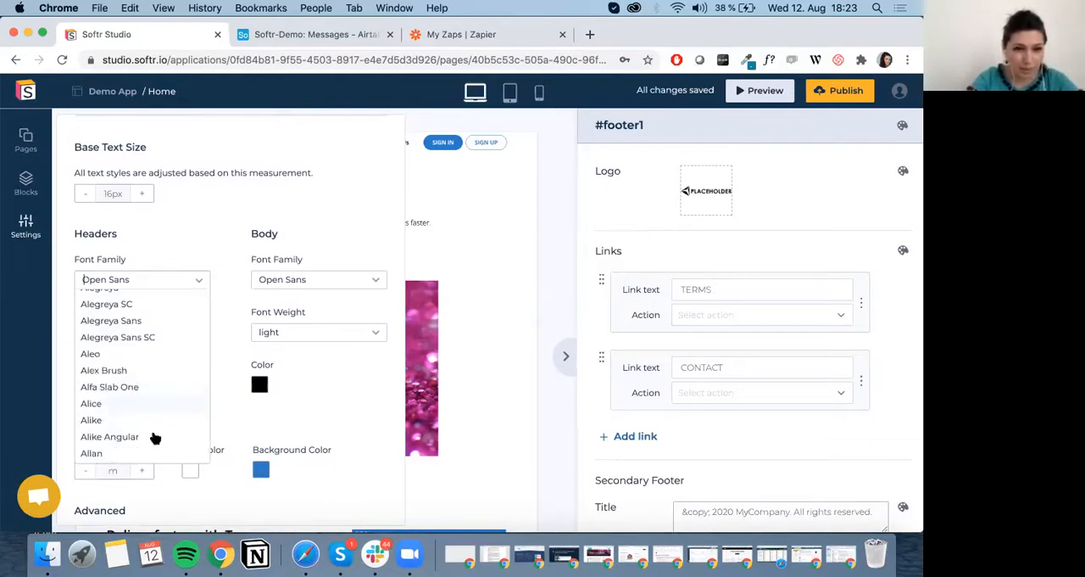
pyautogui.click(148, 451)
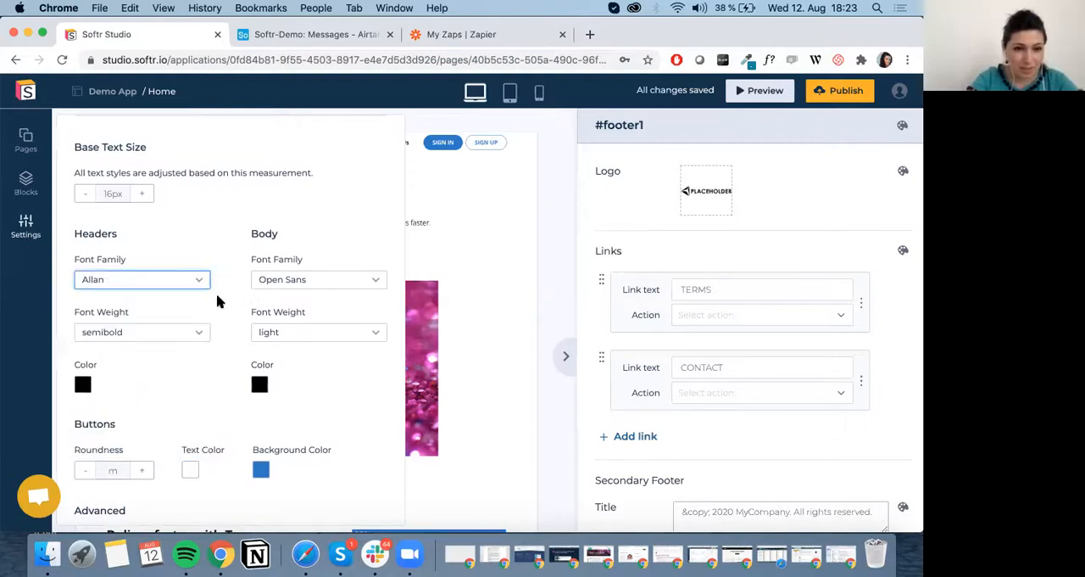
# Set the body text's default font family to Abril Fatface.
pyautogui.click(319, 281)
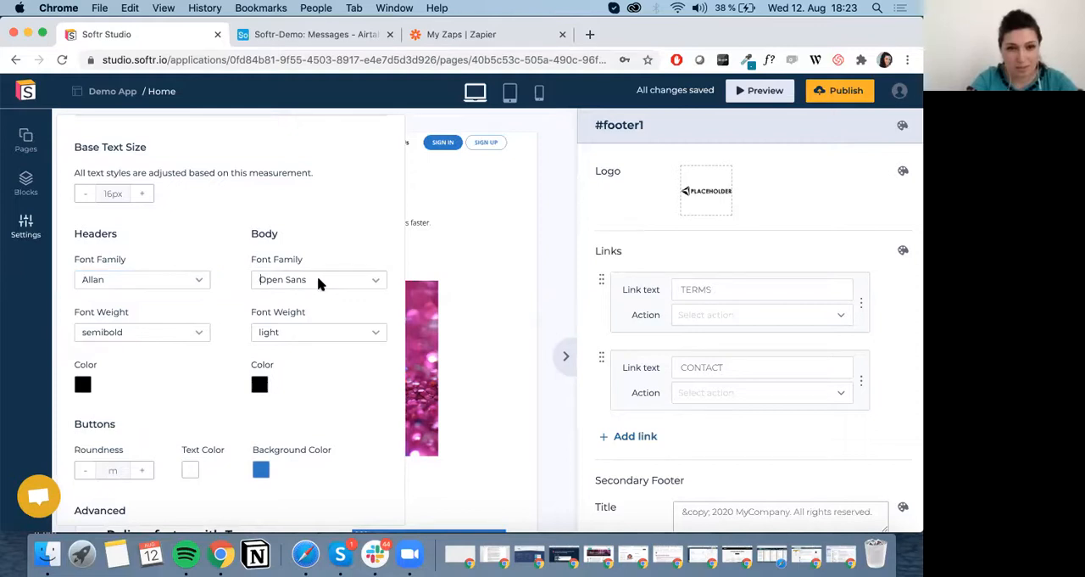
pyautogui.click(317, 277)
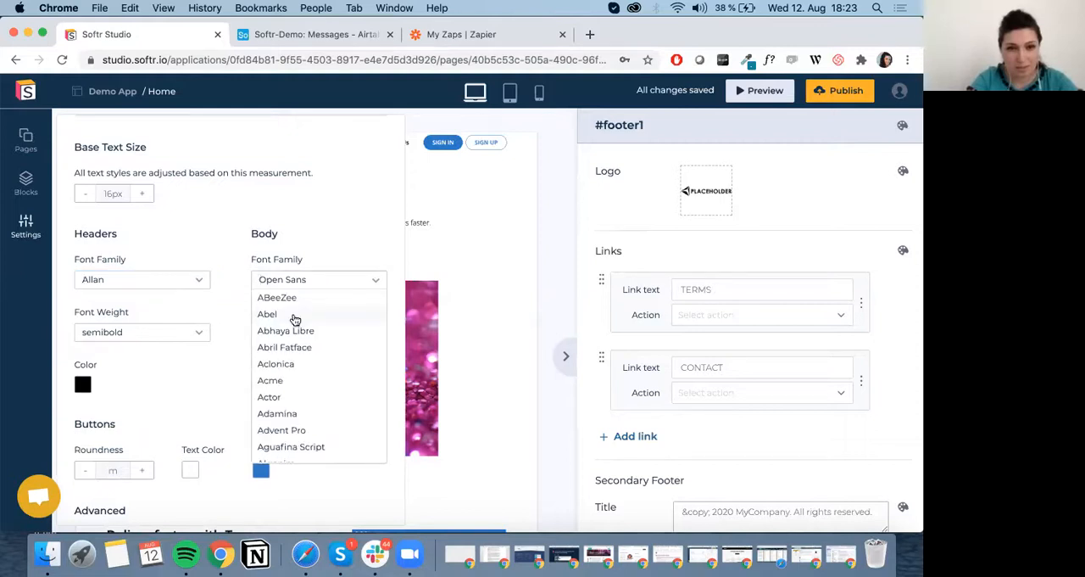
pyautogui.click(296, 346)
# Set the default button background color to orange, save the default styles and return to the page editor.
pyautogui.scroll(-3, 200, 387)
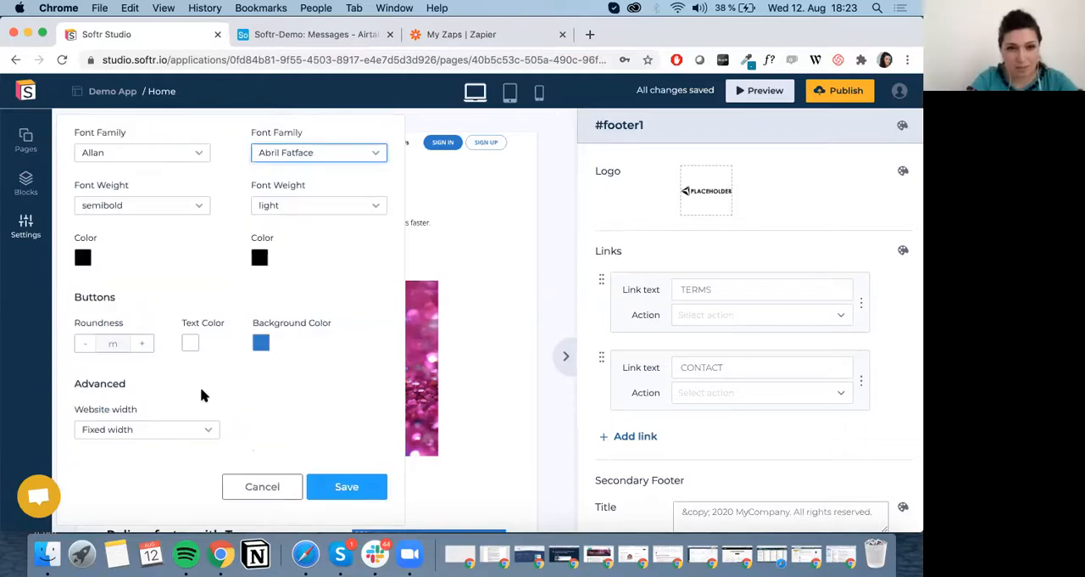
pyautogui.click(260, 342)
pyautogui.scroll(-2, 291, 471)
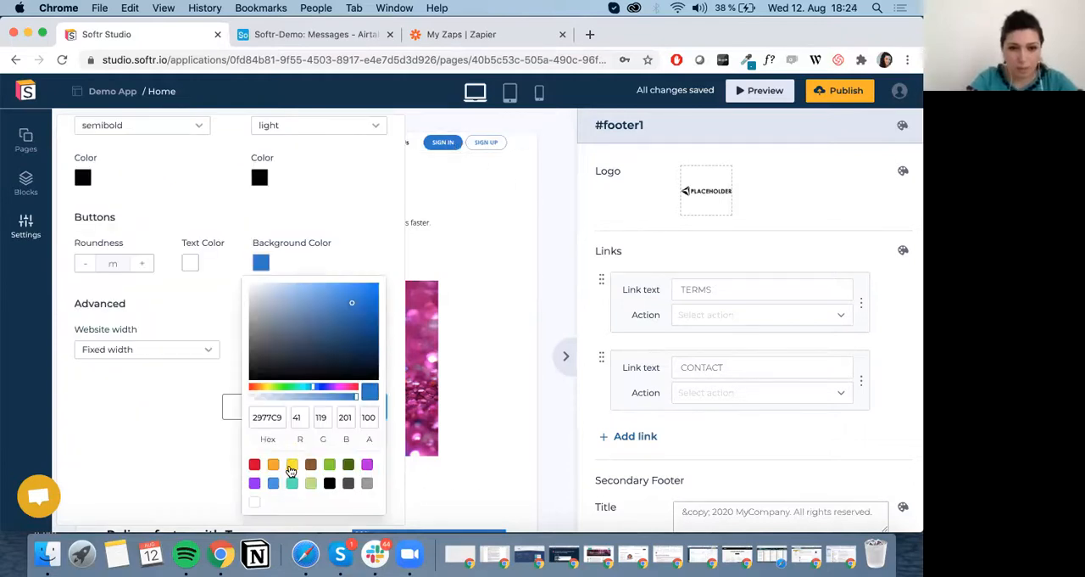
pyautogui.click(276, 465)
pyautogui.click(346, 263)
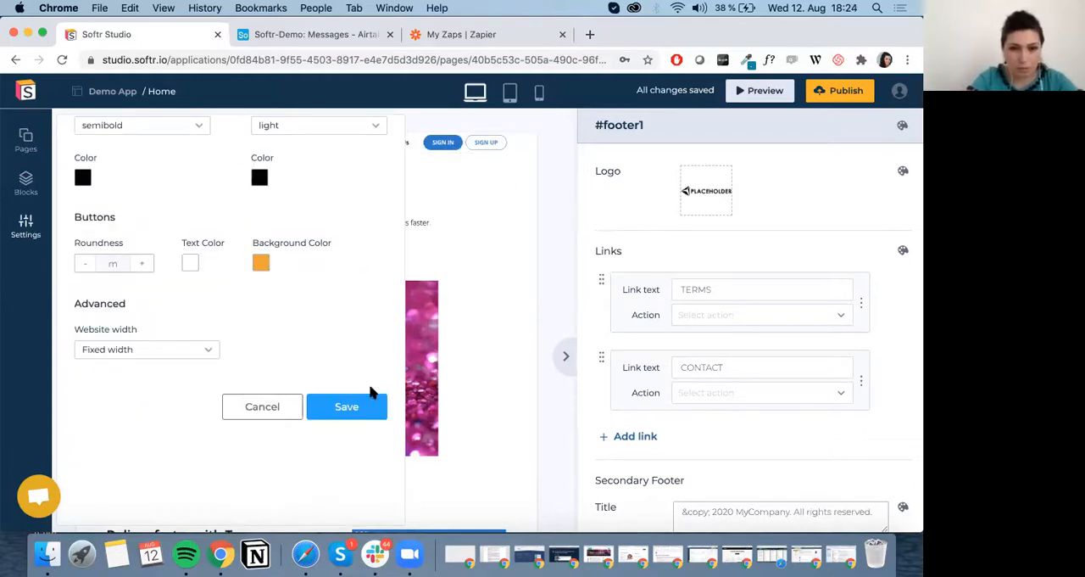
pyautogui.click(356, 415)
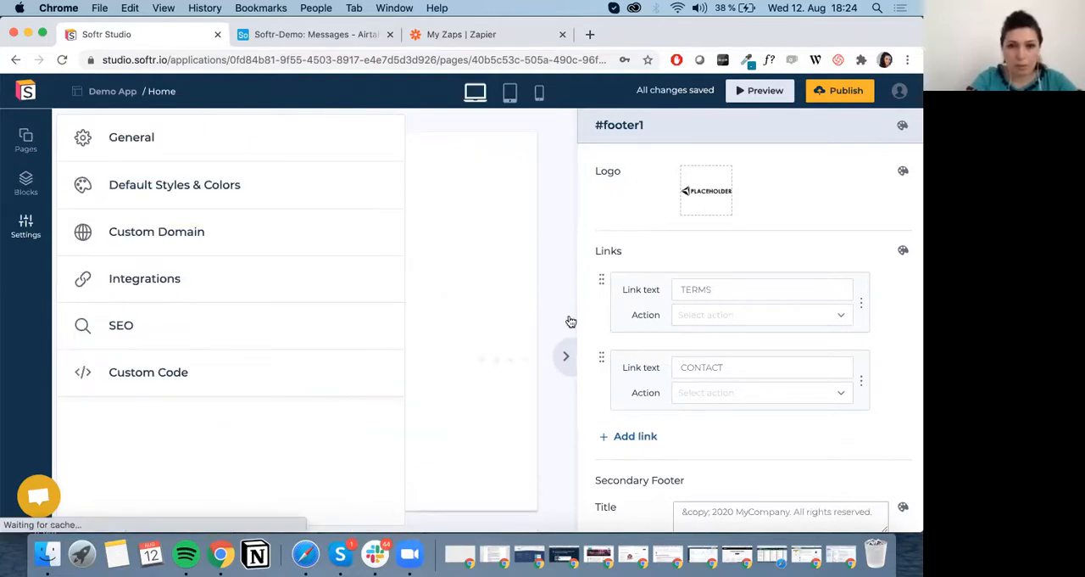
pyautogui.click(556, 252)
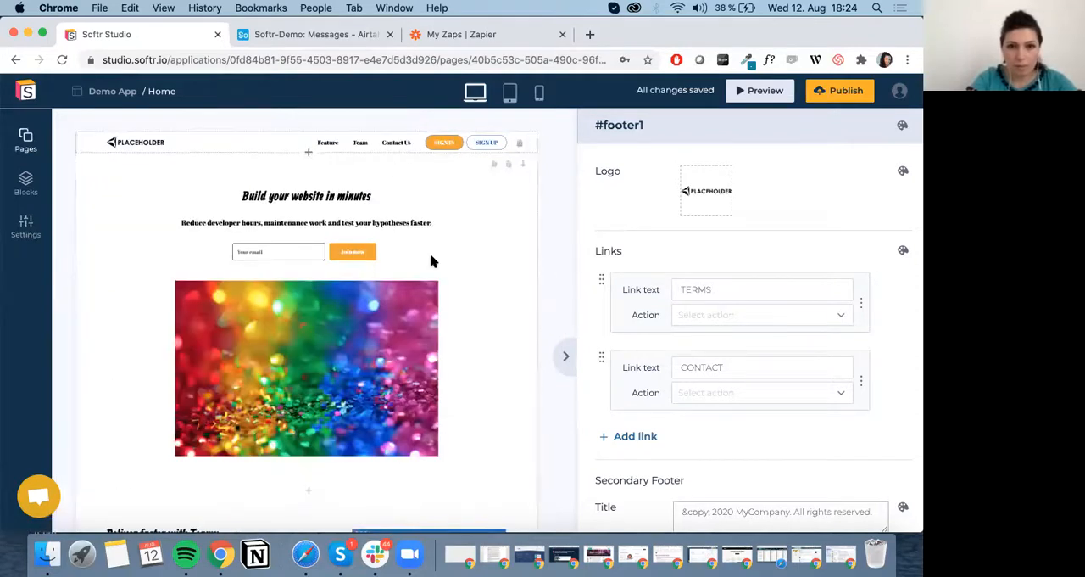
# Insert the three-column pricing block with Free, Startup and Enterprise tiers between "The Team" block and the footer.
pyautogui.scroll(-5, 431, 261)
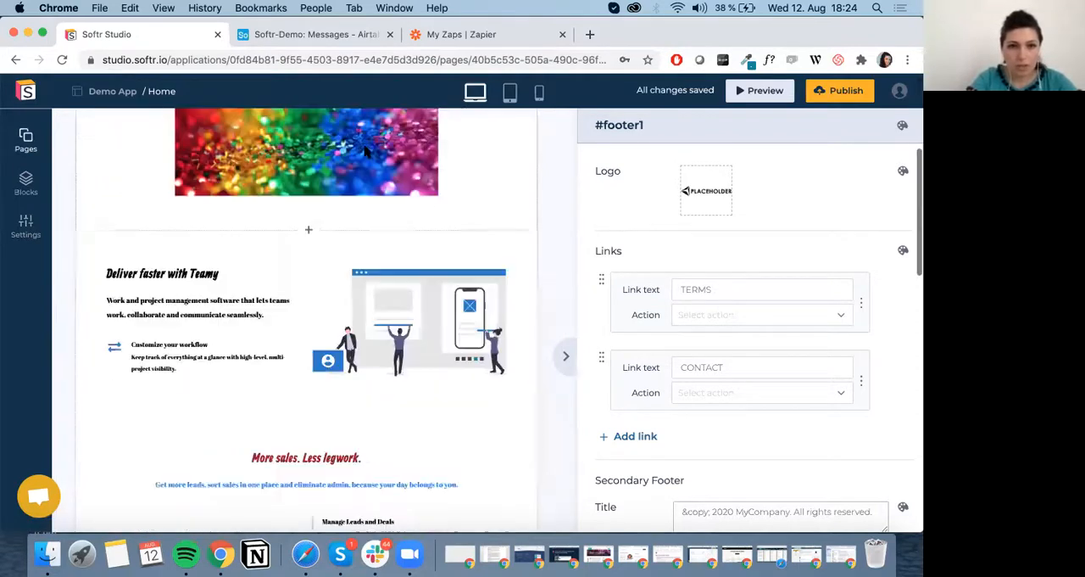
pyautogui.scroll(5, 314, 132)
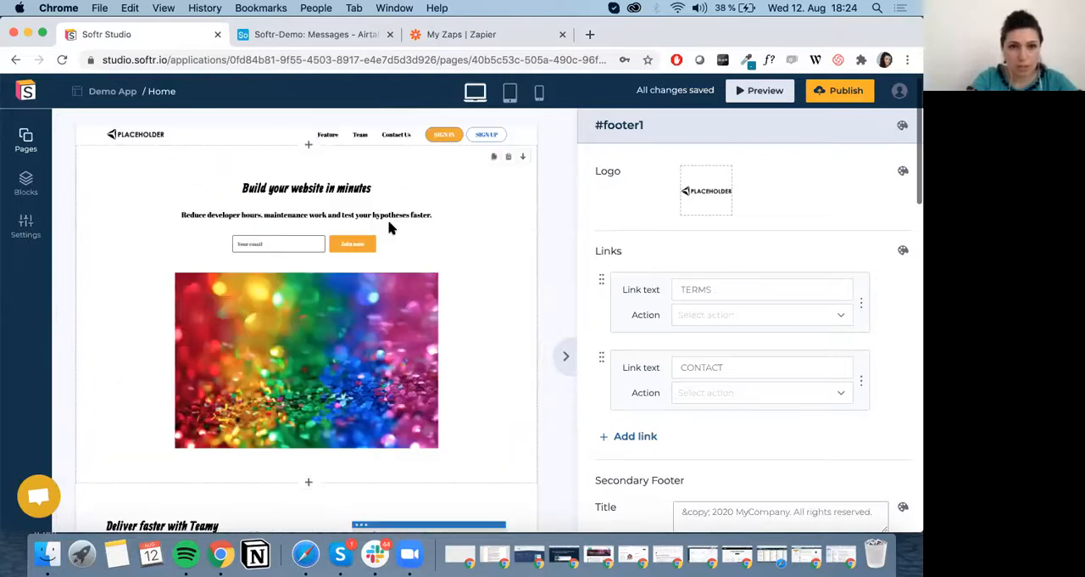
pyautogui.scroll(-10, 390, 227)
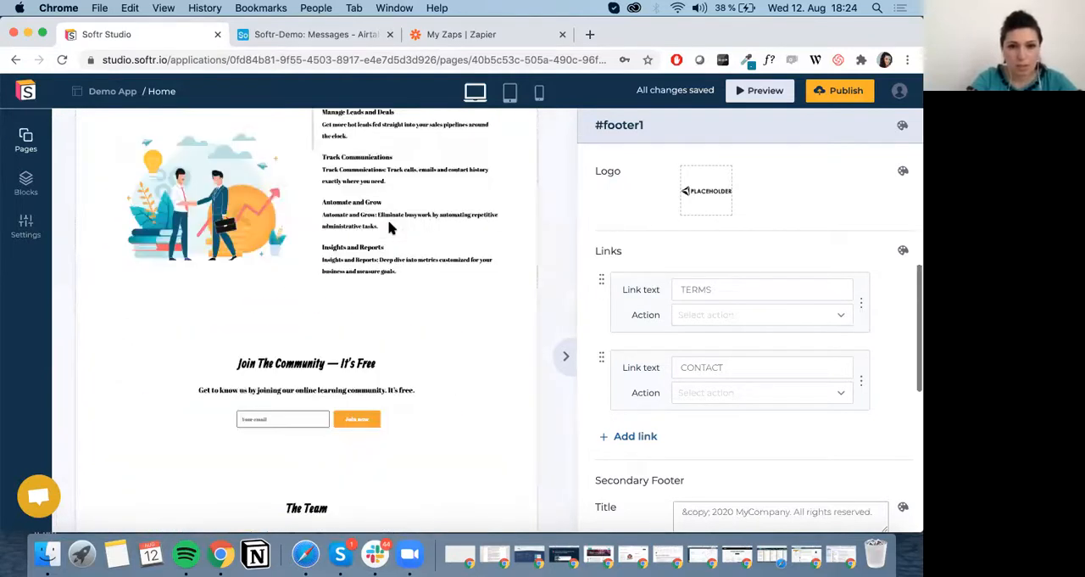
pyautogui.scroll(-3, 390, 227)
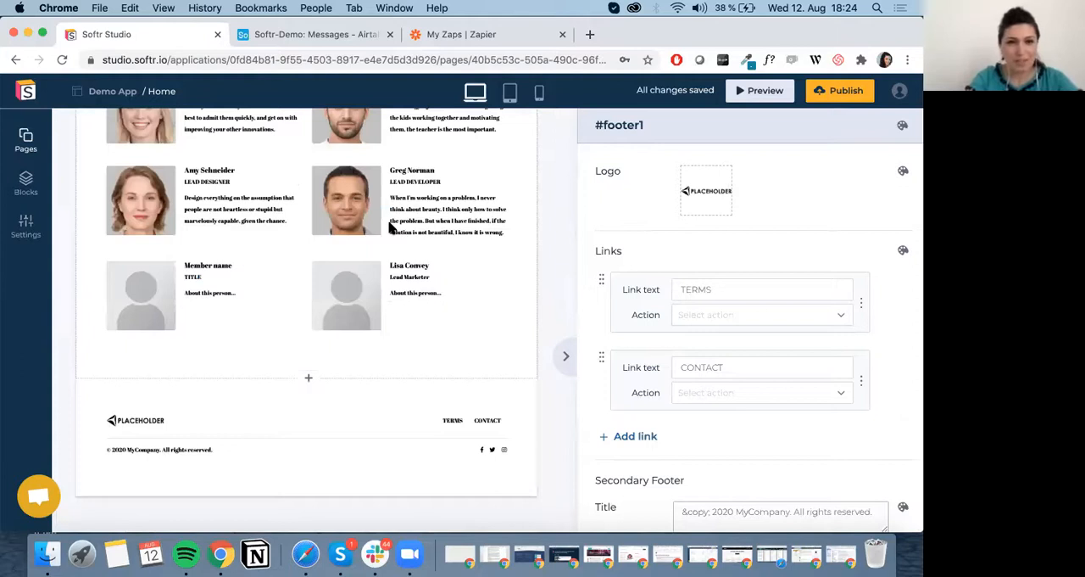
pyautogui.scroll(5, 390, 228)
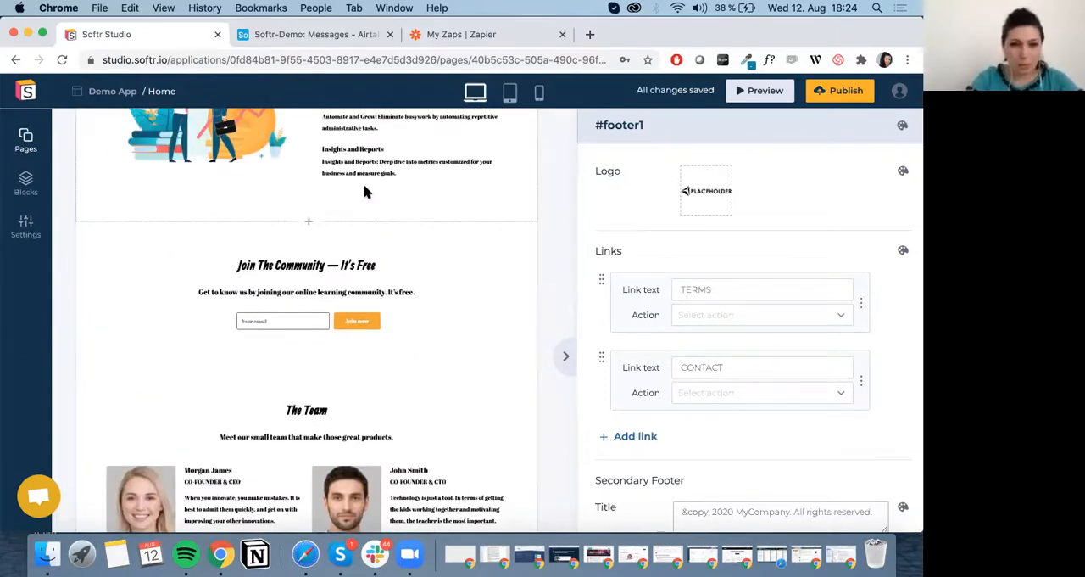
pyautogui.scroll(-5, 339, 297)
pyautogui.click(306, 380)
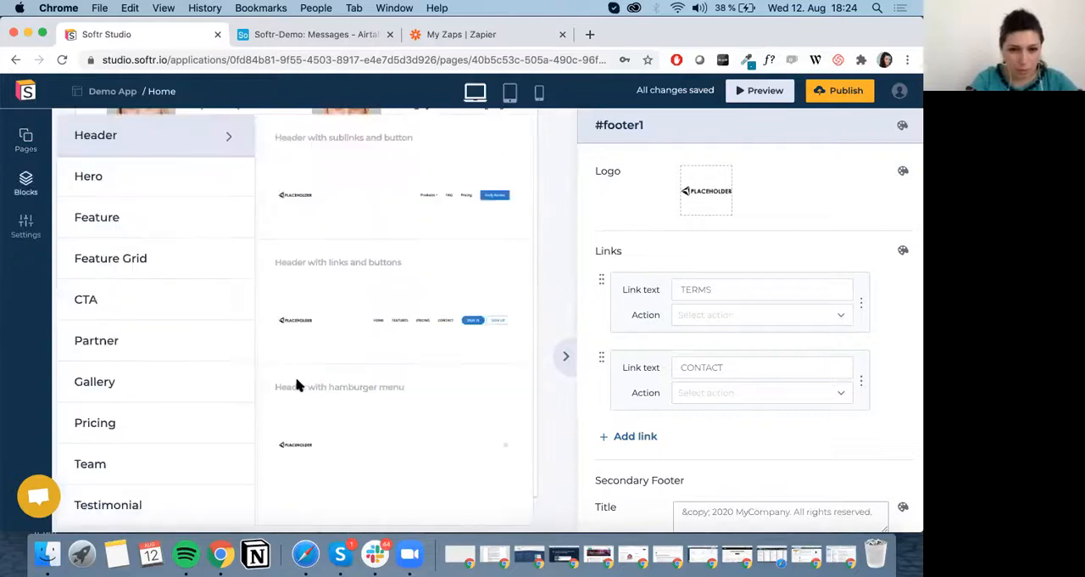
pyautogui.click(150, 424)
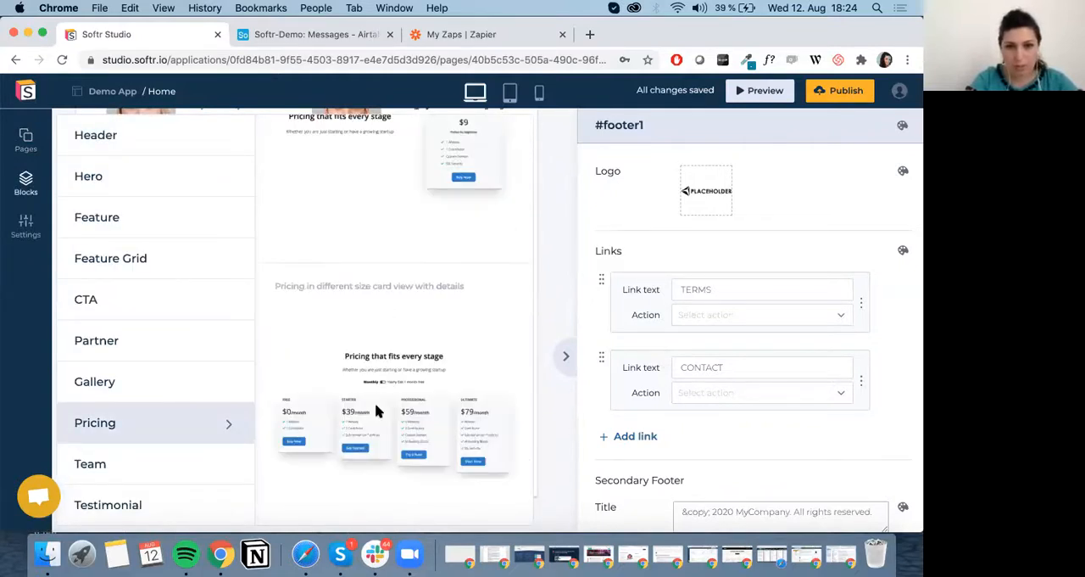
pyautogui.scroll(3, 377, 411)
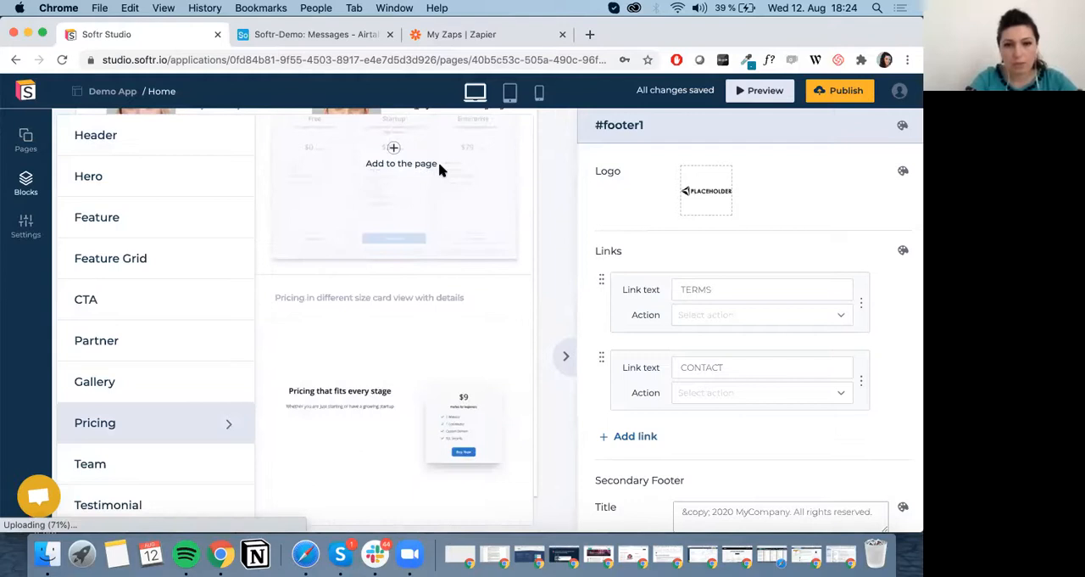
pyautogui.click(439, 169)
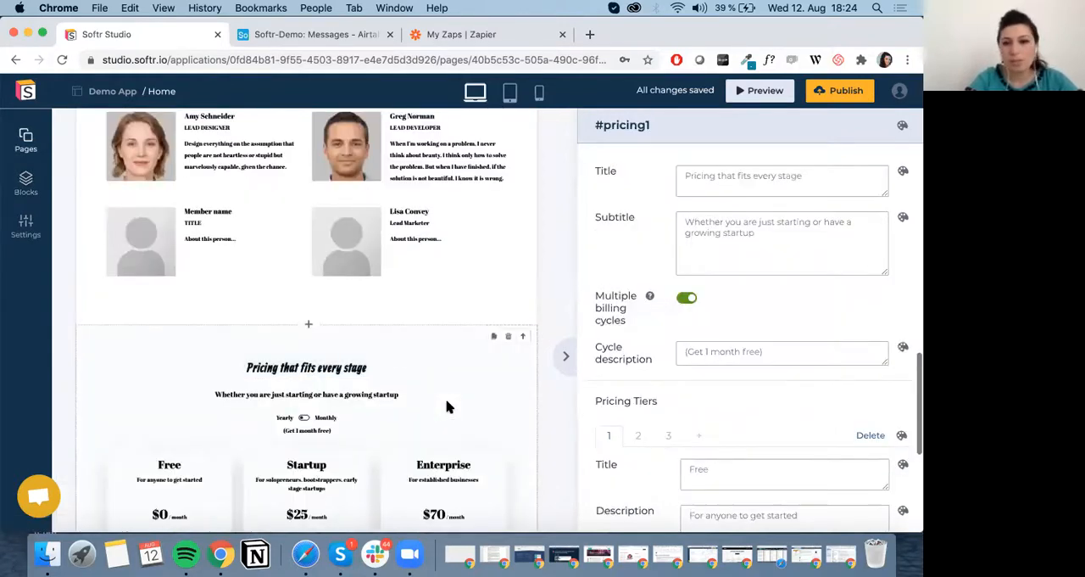
# Set the action of the Free pricing tier's Get Started button to Stripe Checkout.
pyautogui.scroll(-5, 448, 407)
pyautogui.scroll(2, 474, 419)
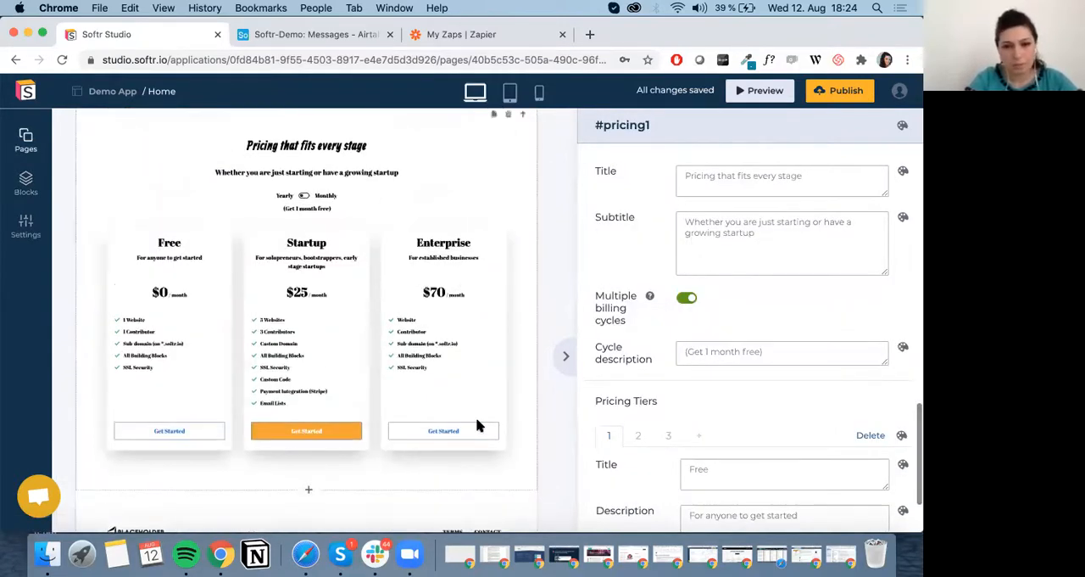
pyautogui.scroll(-3, 771, 451)
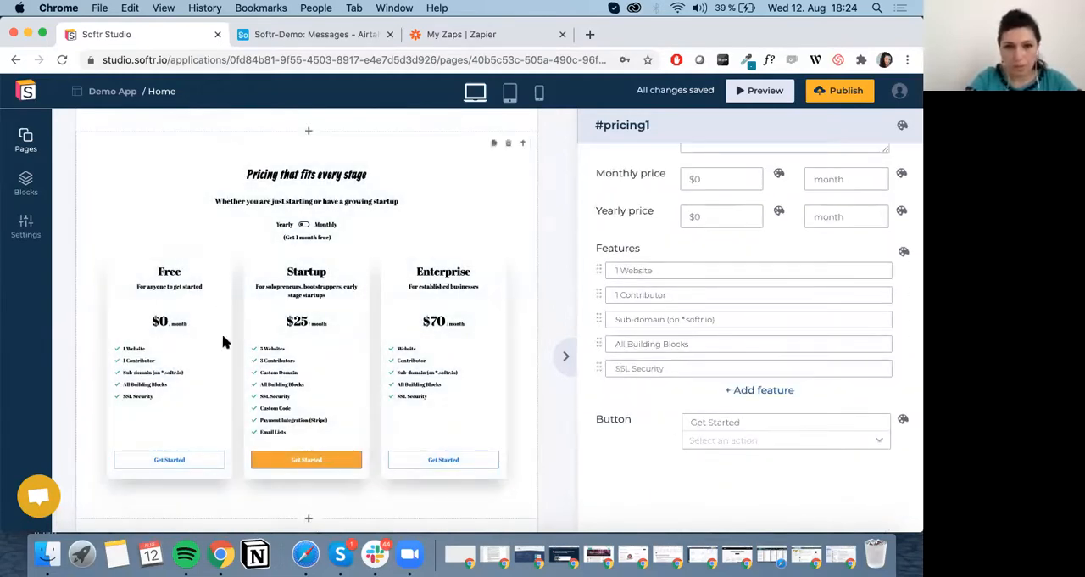
pyautogui.scroll(1, 373, 412)
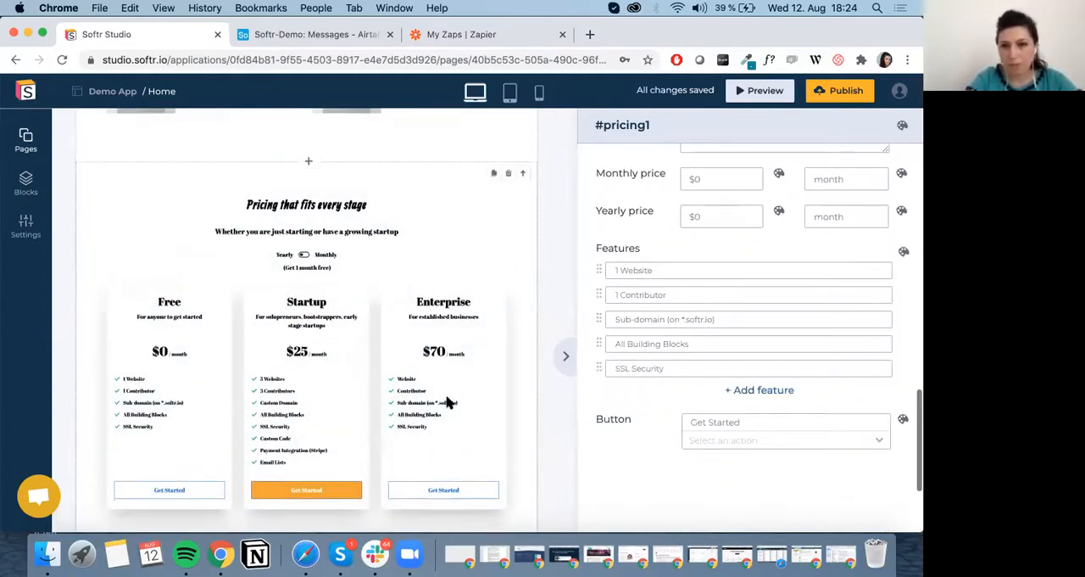
pyautogui.scroll(3, 702, 283)
pyautogui.scroll(2, 702, 286)
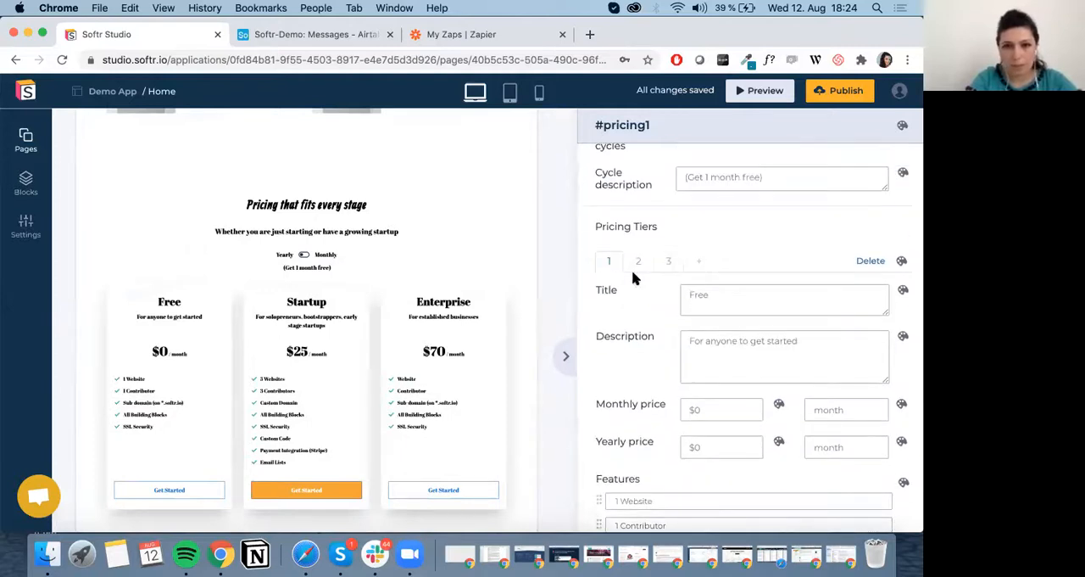
pyautogui.scroll(-5, 678, 280)
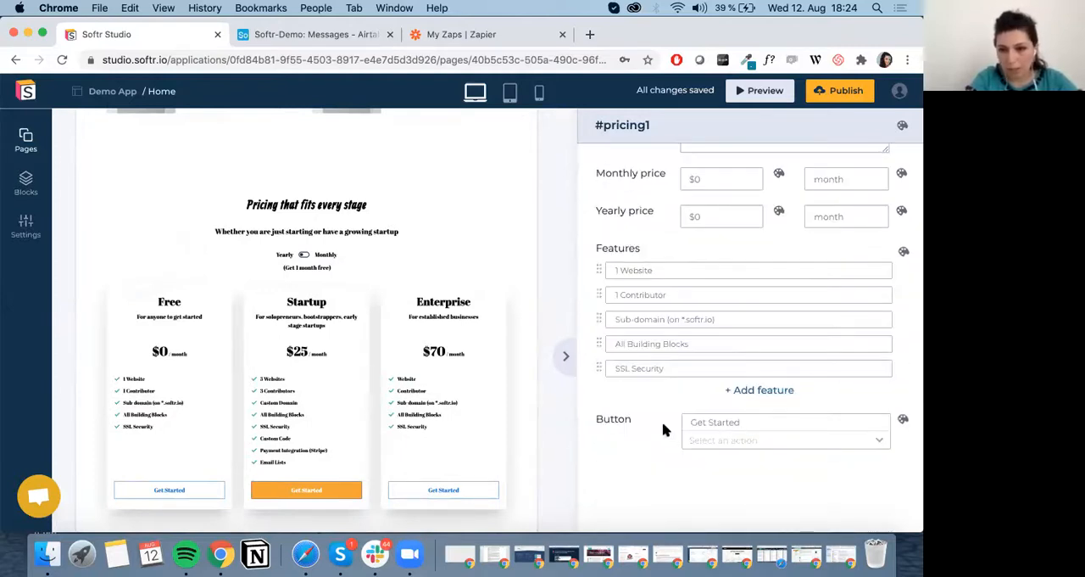
pyautogui.click(741, 440)
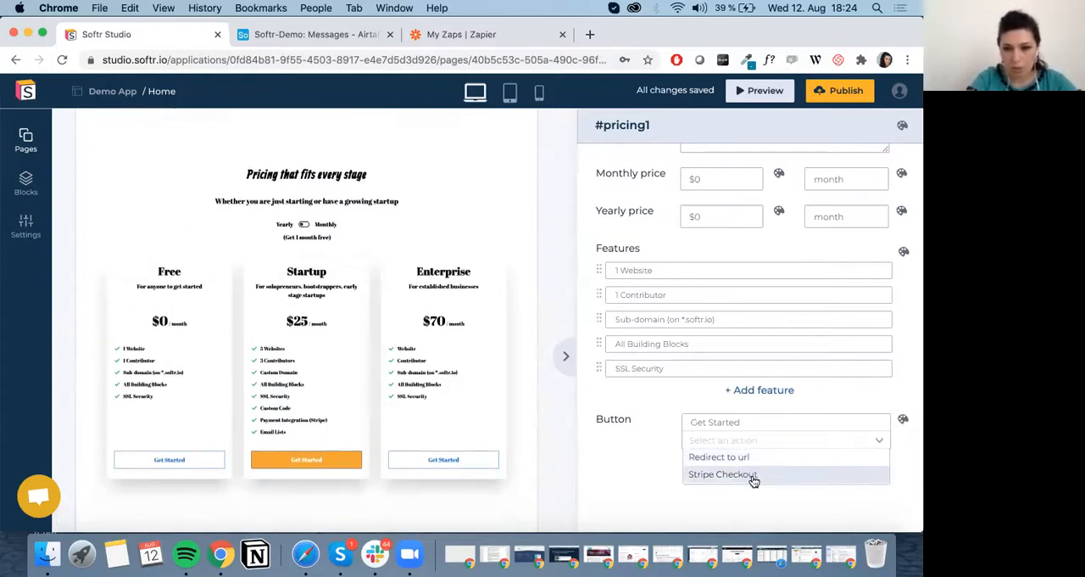
pyautogui.click(723, 473)
pyautogui.scroll(-3, 751, 481)
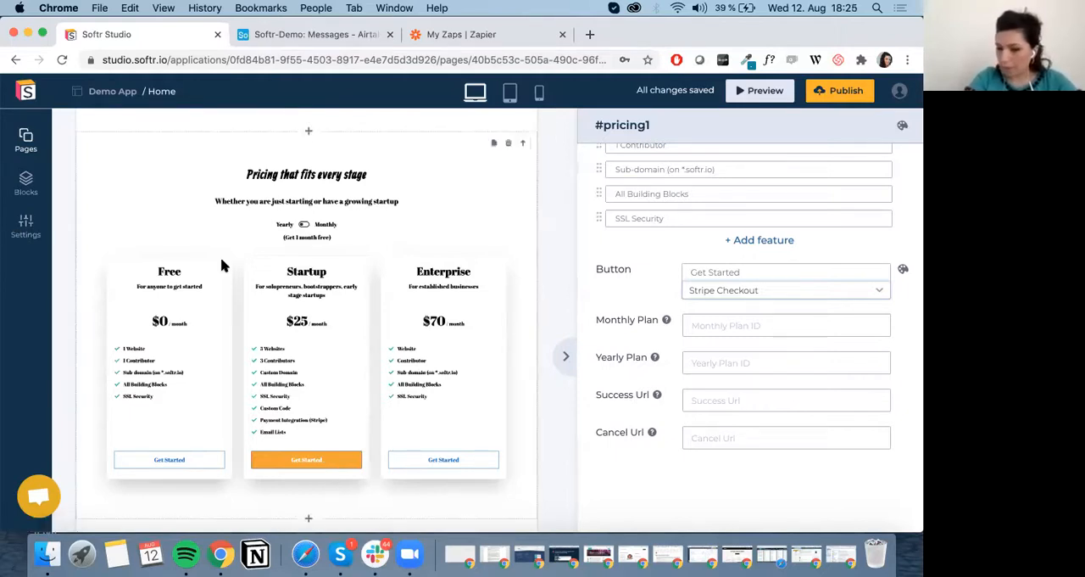
# Add a new page named Contact with the URL /contact to the application.
pyautogui.click(26, 138)
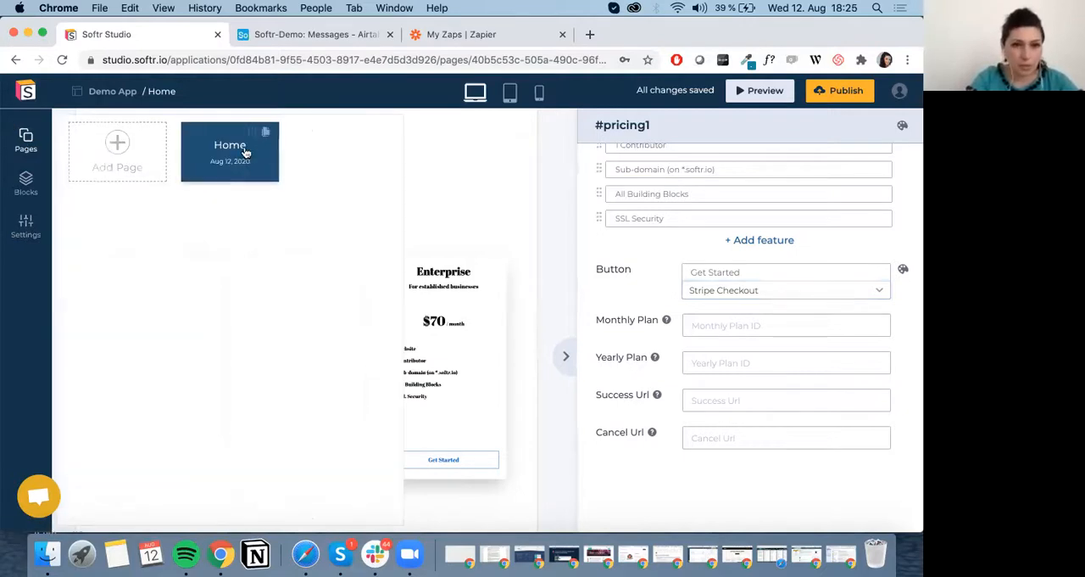
pyautogui.click(118, 148)
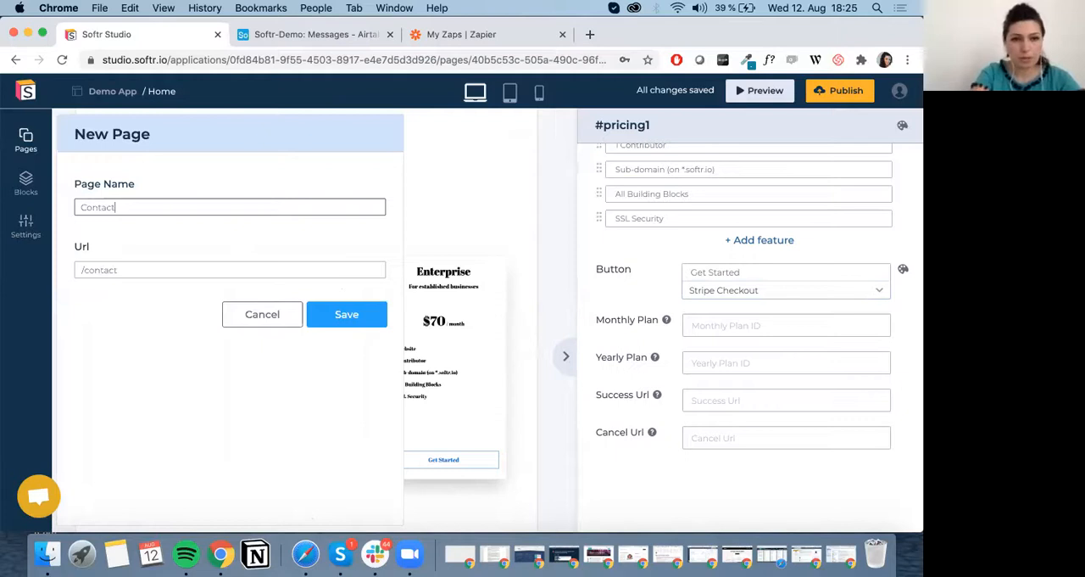
pyautogui.click(356, 307)
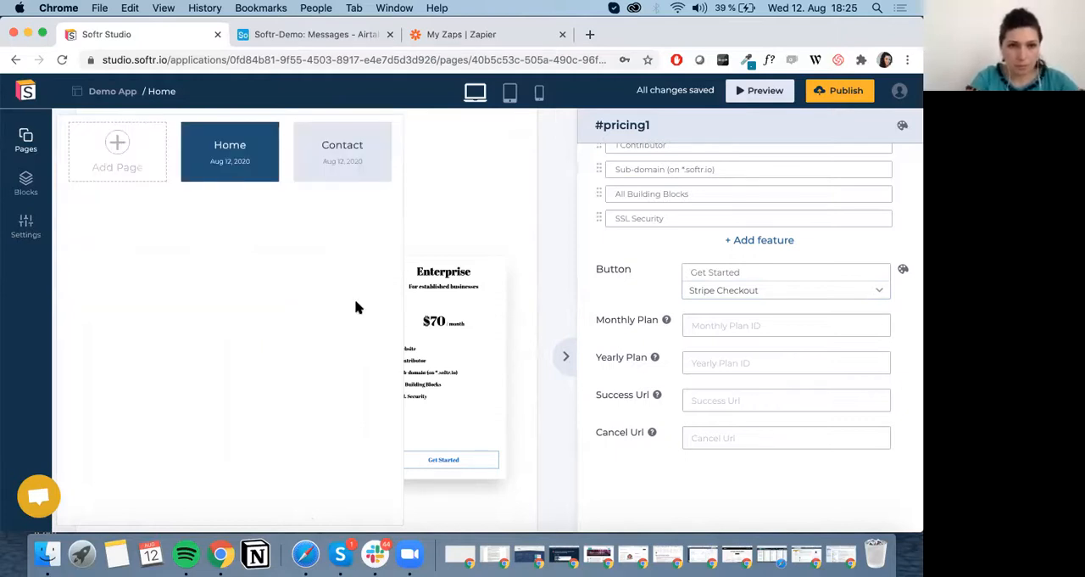
# Open the Contact page and insert the "Talk to a sales representative" form block between the header and footer.
pyautogui.click(339, 162)
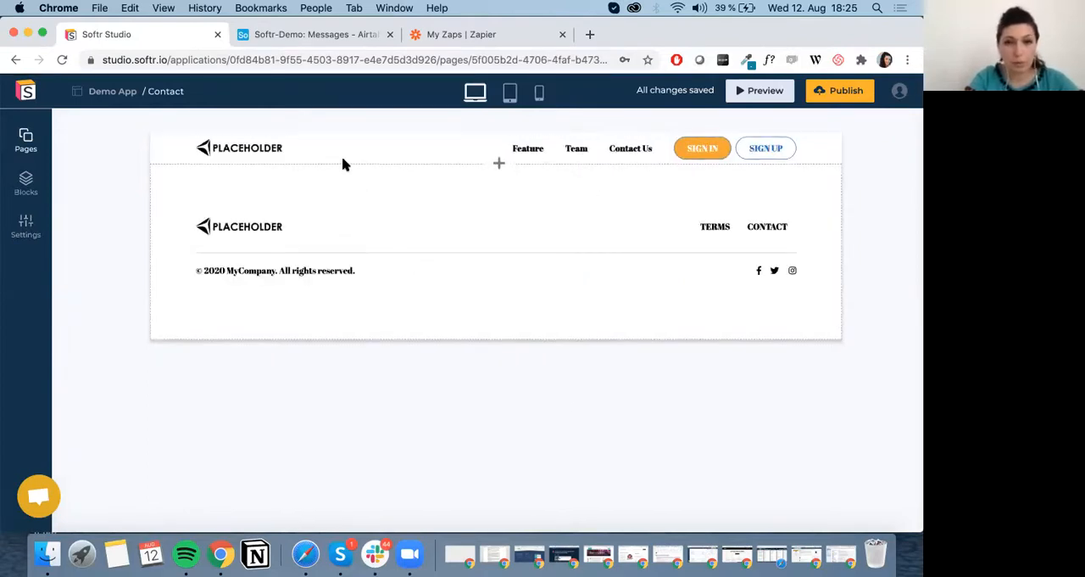
pyautogui.click(499, 163)
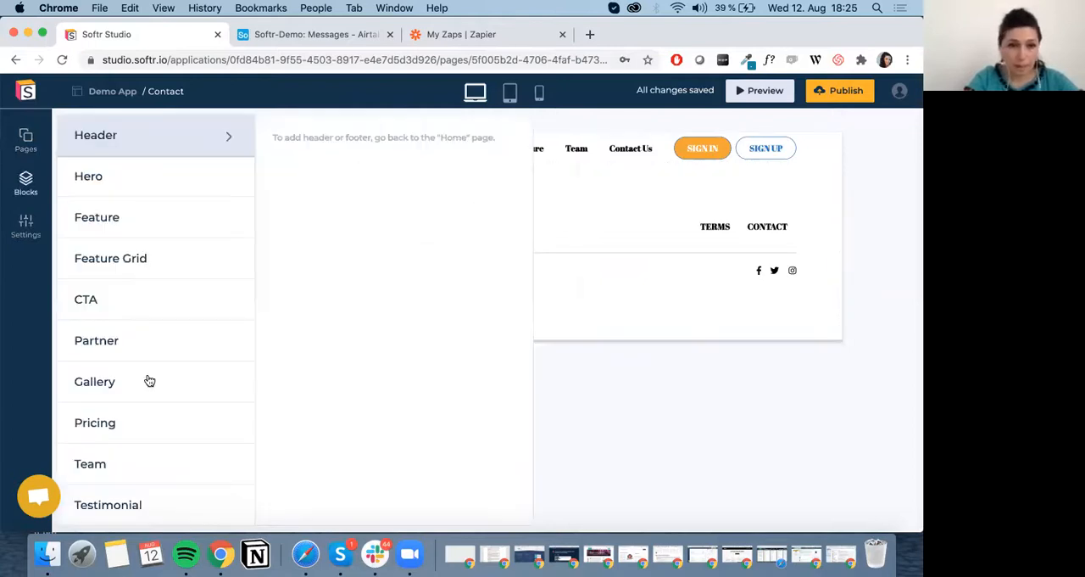
pyautogui.scroll(-5, 155, 429)
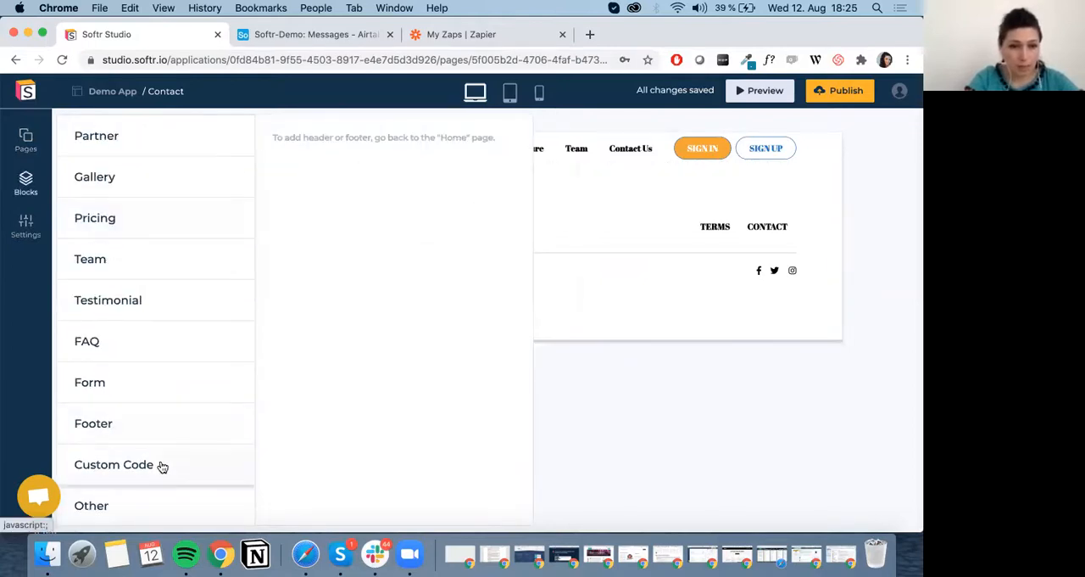
pyautogui.click(156, 390)
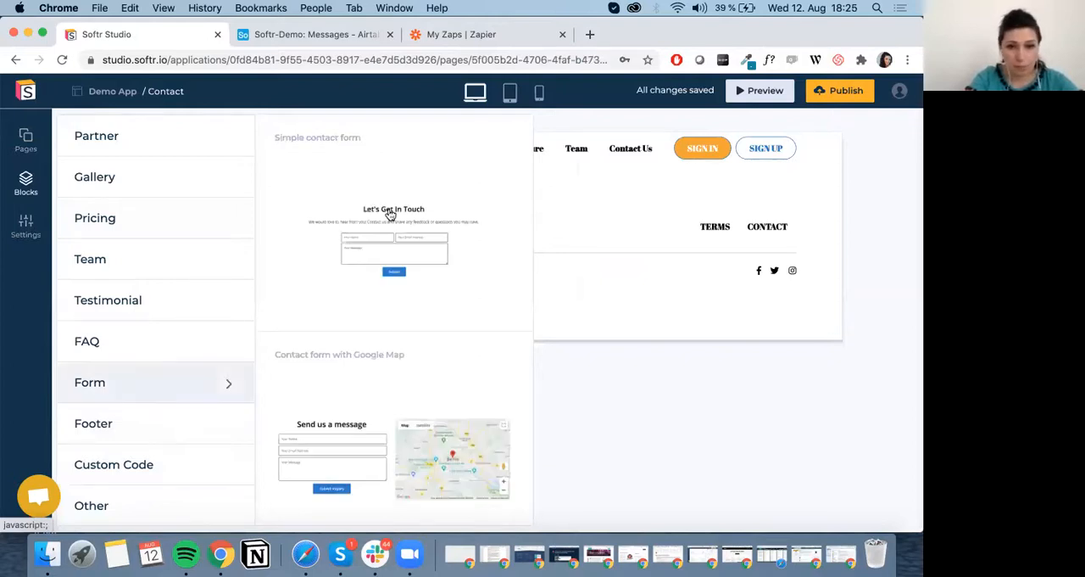
pyautogui.scroll(-5, 400, 381)
pyautogui.scroll(-3, 399, 381)
pyautogui.moveTo(458, 413)
pyautogui.click(456, 396)
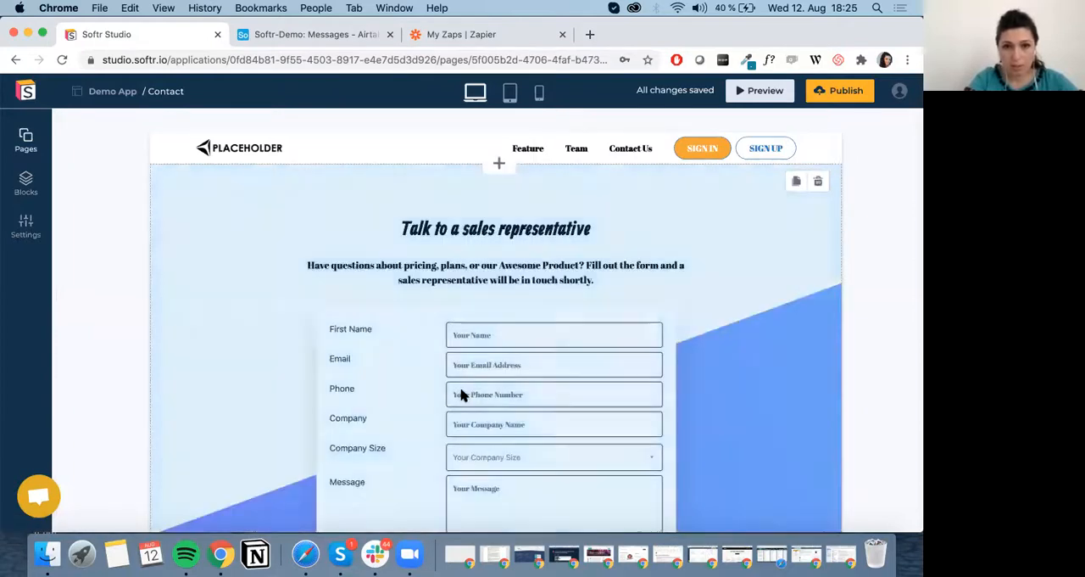
pyautogui.scroll(-2, 678, 378)
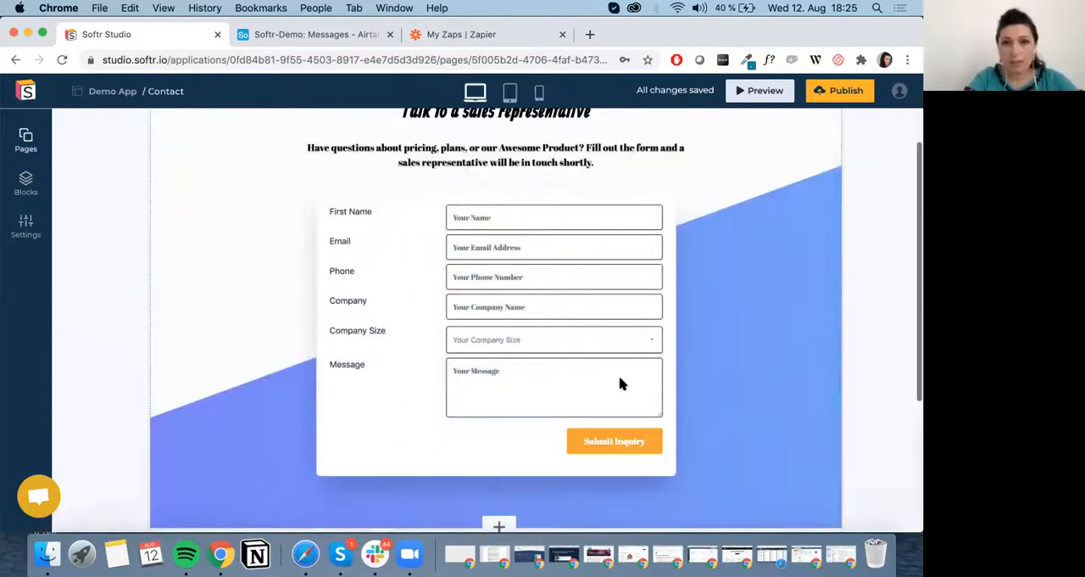
# Add a new field of type Single line text to the sales representative form.
pyautogui.click(737, 257)
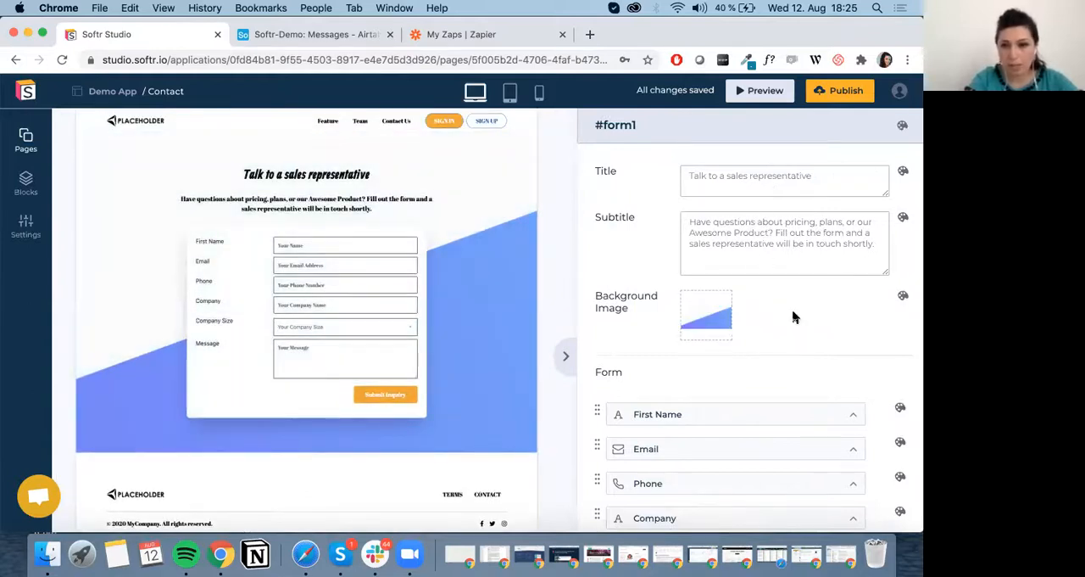
pyautogui.scroll(-3, 794, 317)
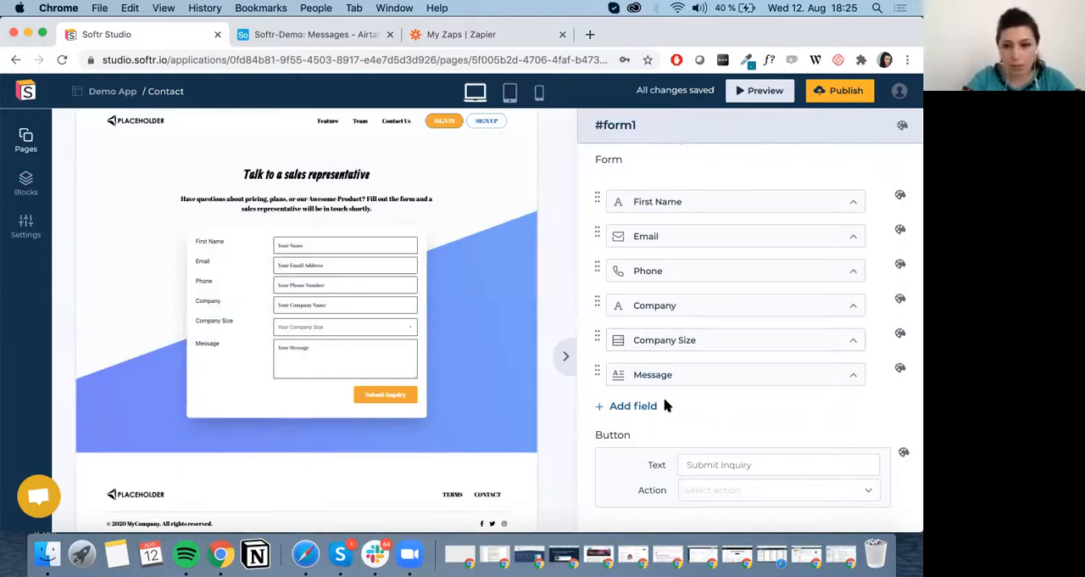
pyautogui.click(645, 411)
pyautogui.scroll(-2, 657, 373)
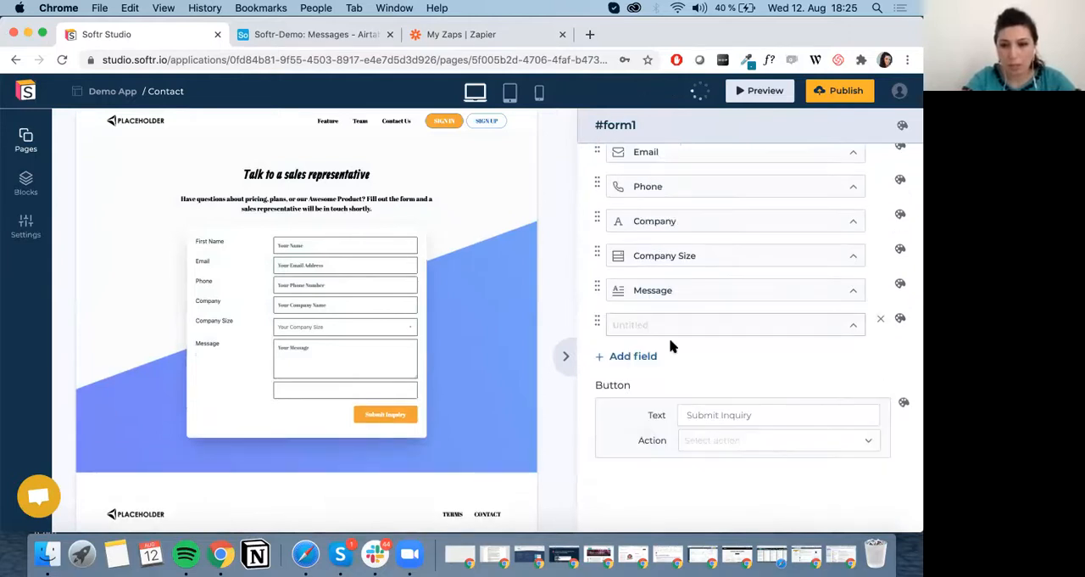
pyautogui.click(683, 331)
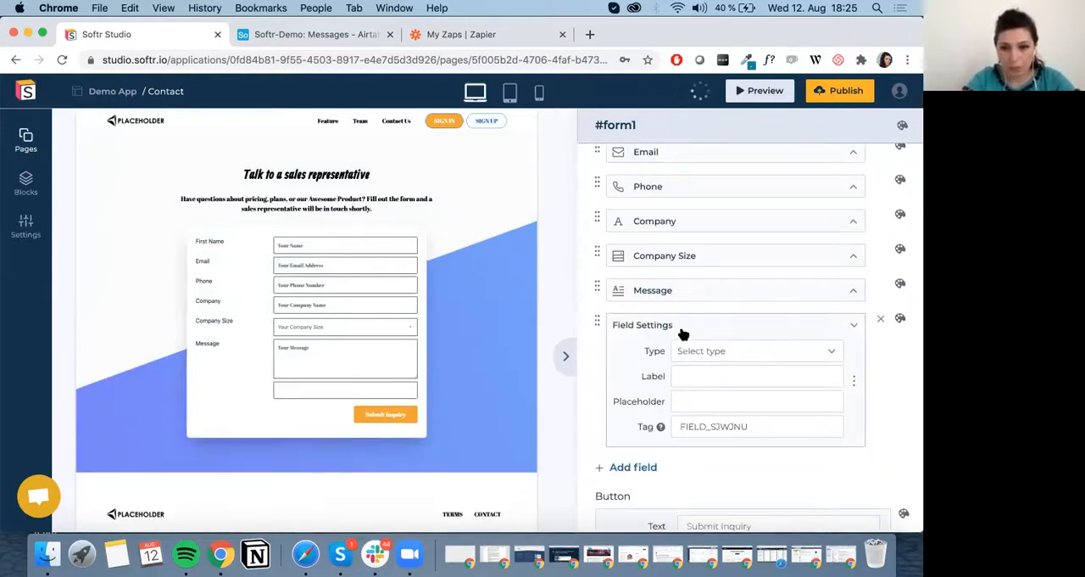
pyautogui.click(742, 351)
pyautogui.click(739, 395)
# Set the new field's label and placeholder to "Last Name" and its tag to LAST_NAME.
pyautogui.click(723, 382)
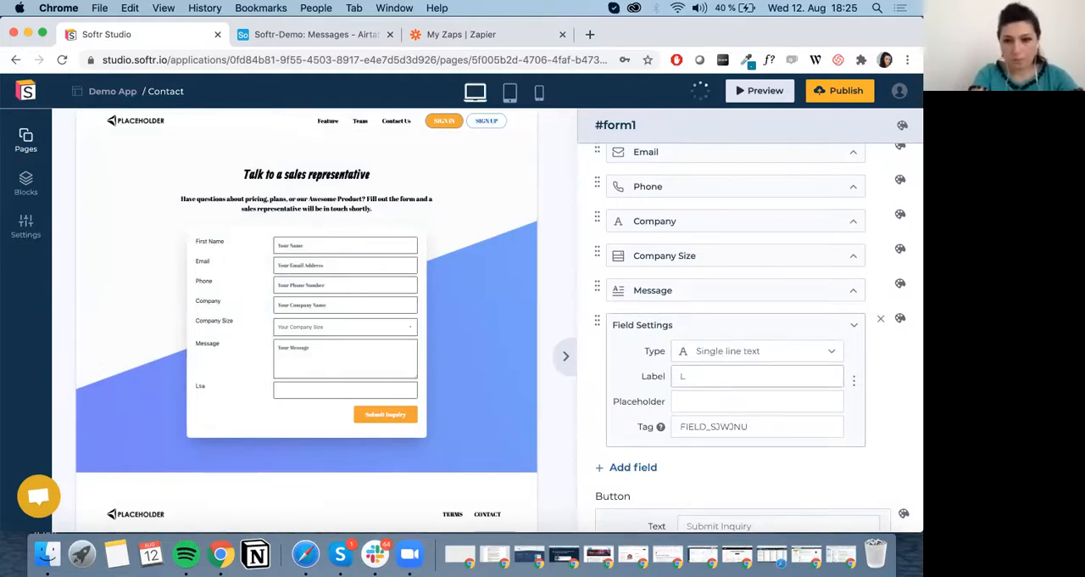
pyautogui.write('Last Name')
pyautogui.click(708, 401)
pyautogui.write('La')
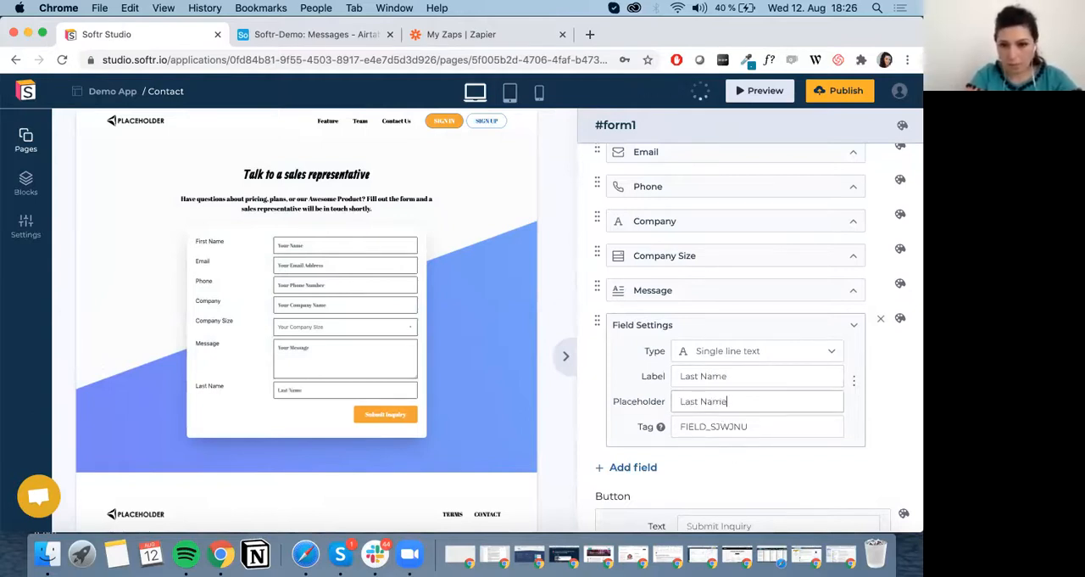
pyautogui.press('Tab')
pyautogui.click(590, 427)
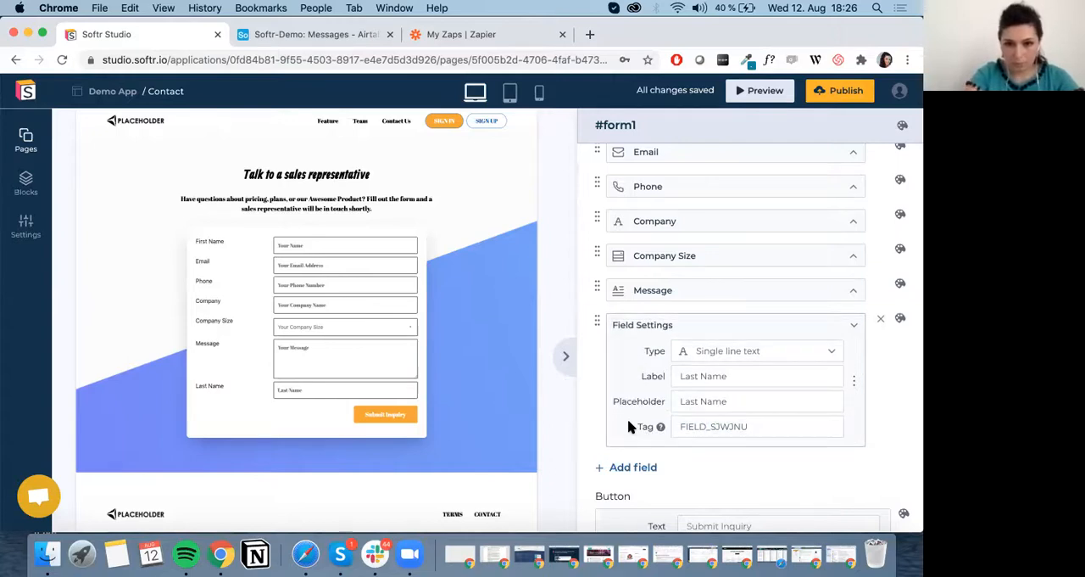
pyautogui.doubleClick(717, 427)
pyautogui.write('LAST')
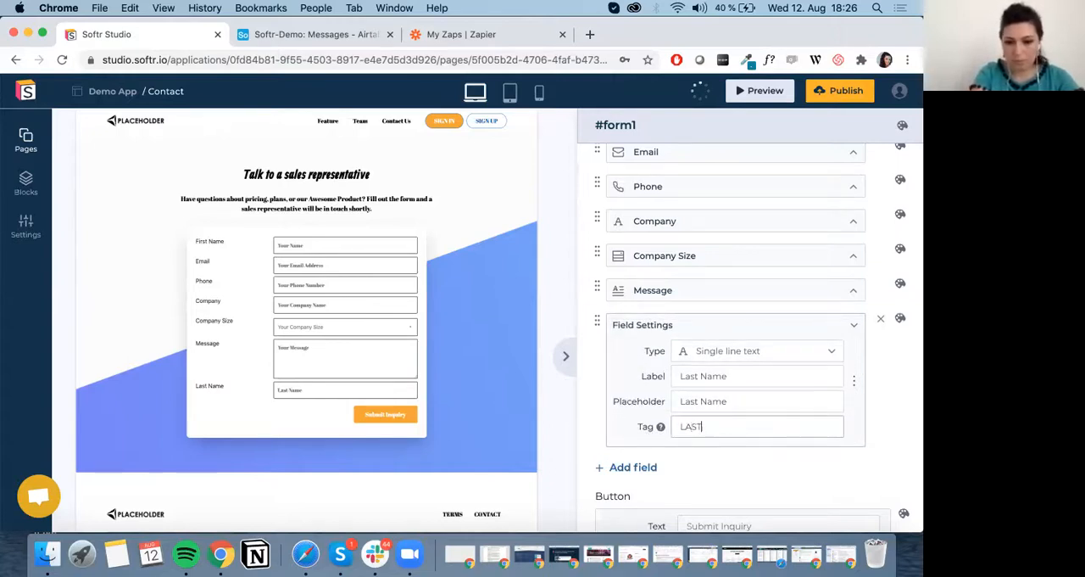
pyautogui.write('_NAME')
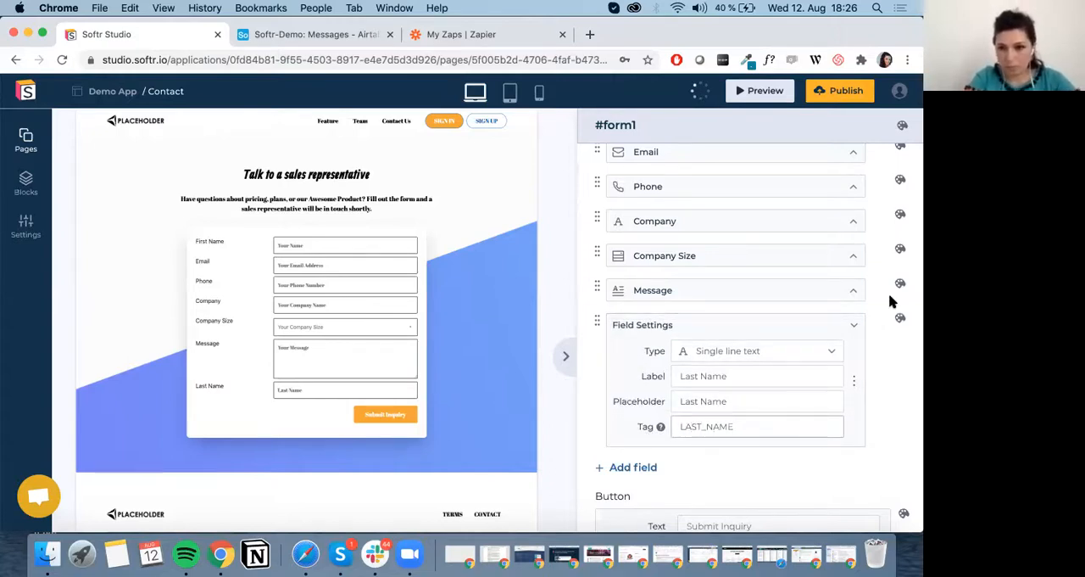
# Collapse the Last Name field's settings and move the field directly below First Name.
pyautogui.click(853, 324)
pyautogui.click(853, 324)
pyautogui.click(852, 381)
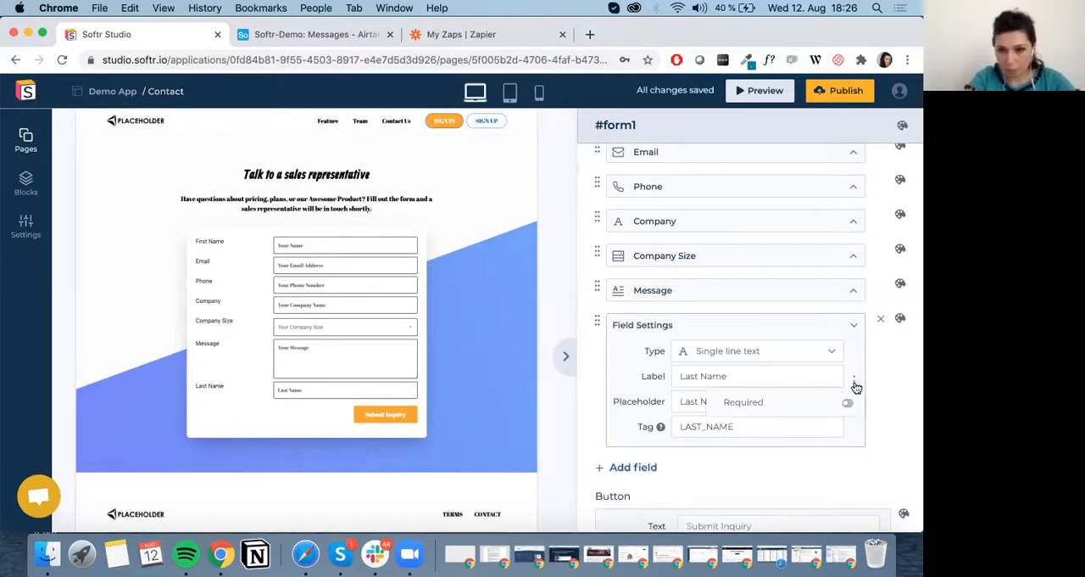
pyautogui.click(851, 329)
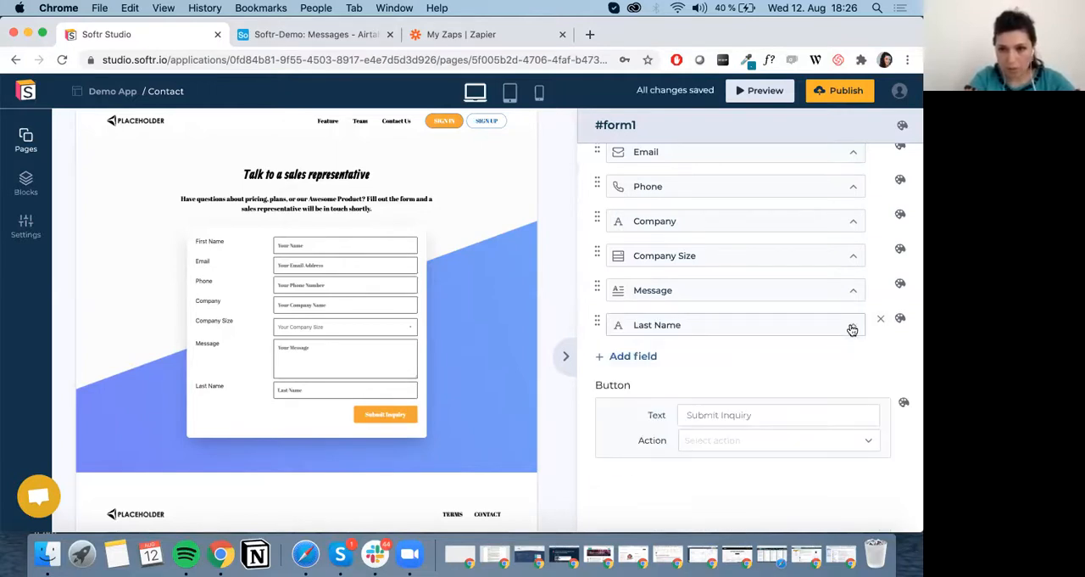
pyautogui.scroll(2, 605, 327)
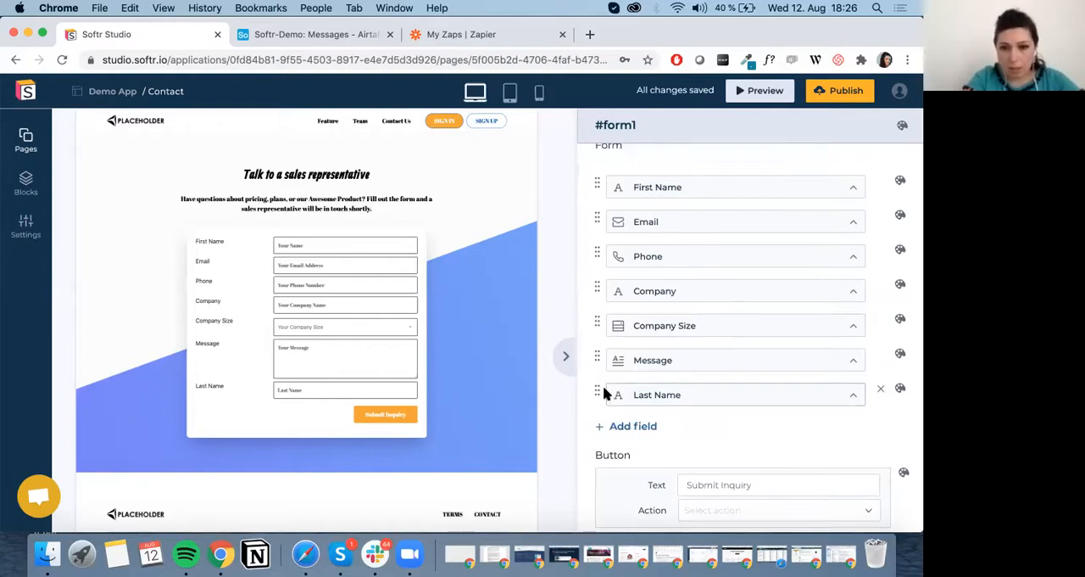
pyautogui.moveTo(597, 395); pyautogui.dragTo(598, 205)
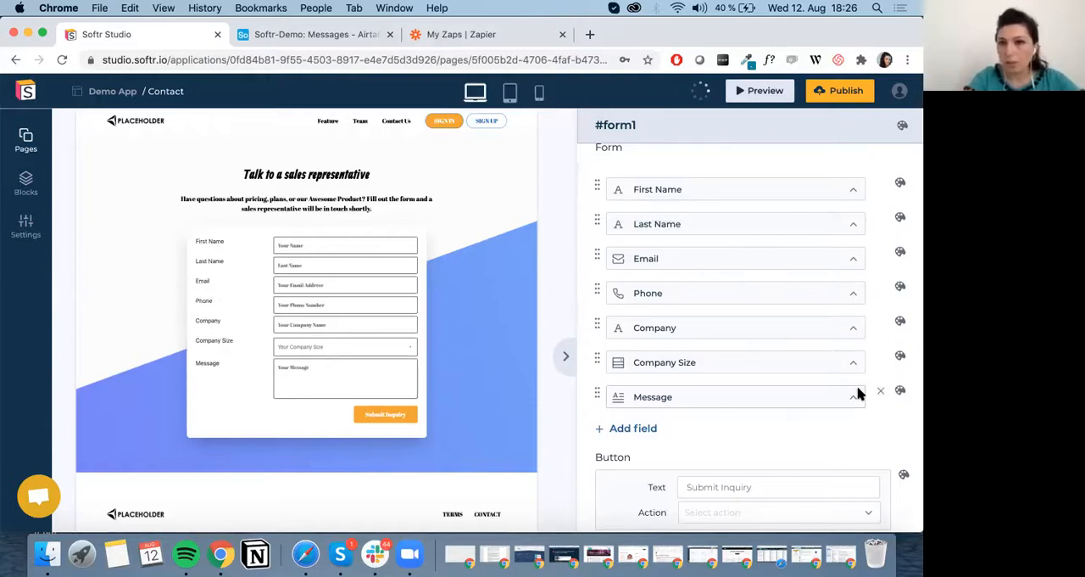
# Review the actions available for the form's Submit Inquiry button without choosing one.
pyautogui.scroll(-3, 722, 388)
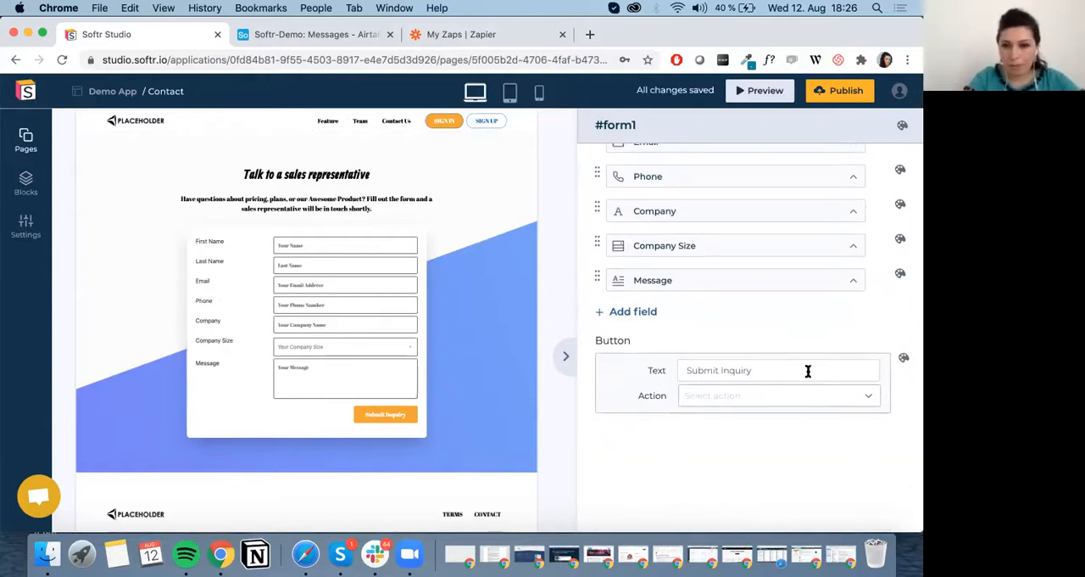
pyautogui.scroll(-2, 806, 371)
pyautogui.click(733, 335)
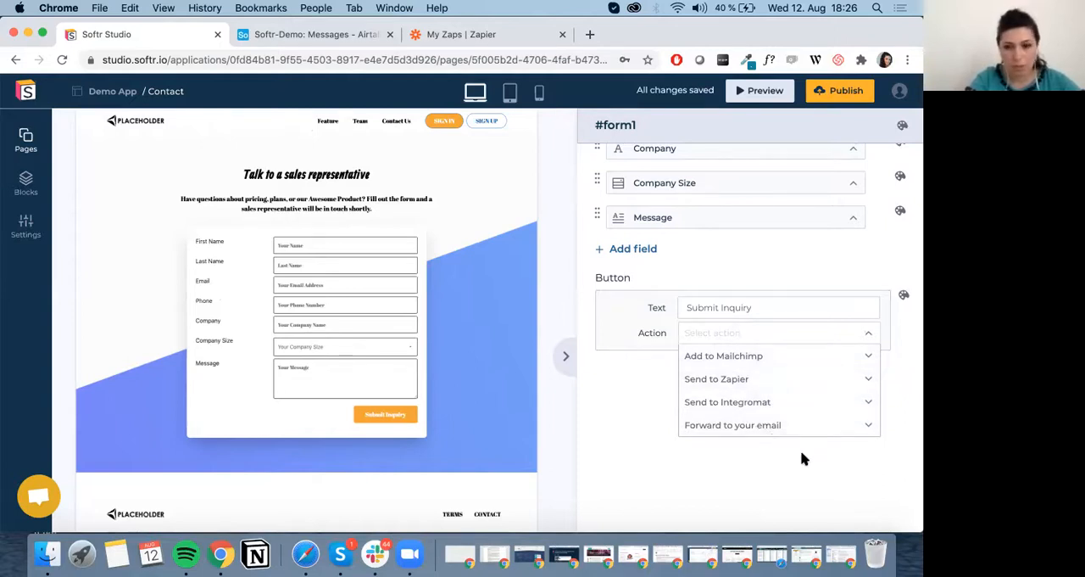
pyautogui.click(469, 184)
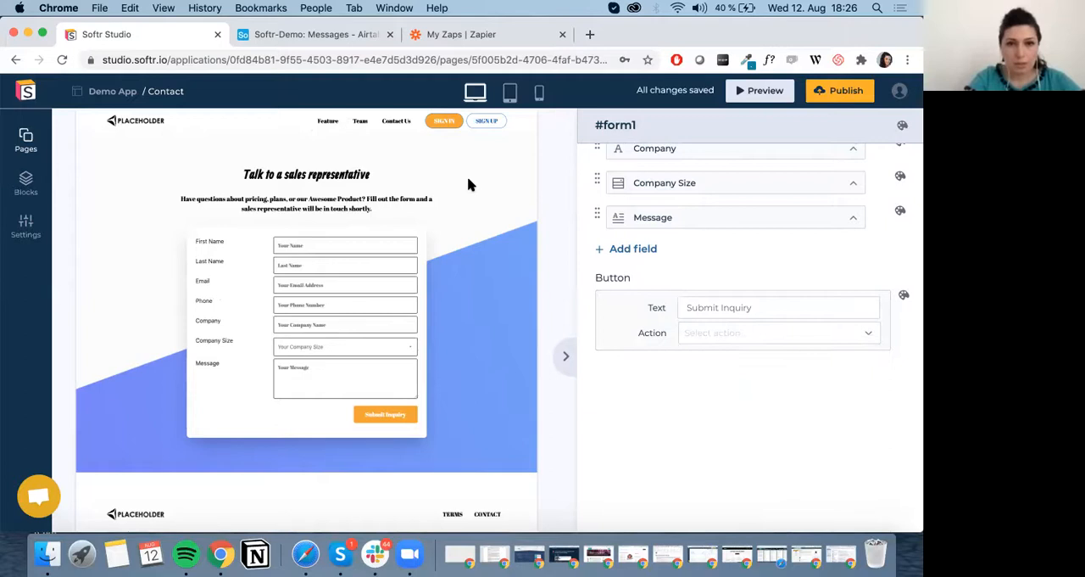
# Preview the Contact page and go to the home page through the header logo.
pyautogui.scroll(1, 467, 193)
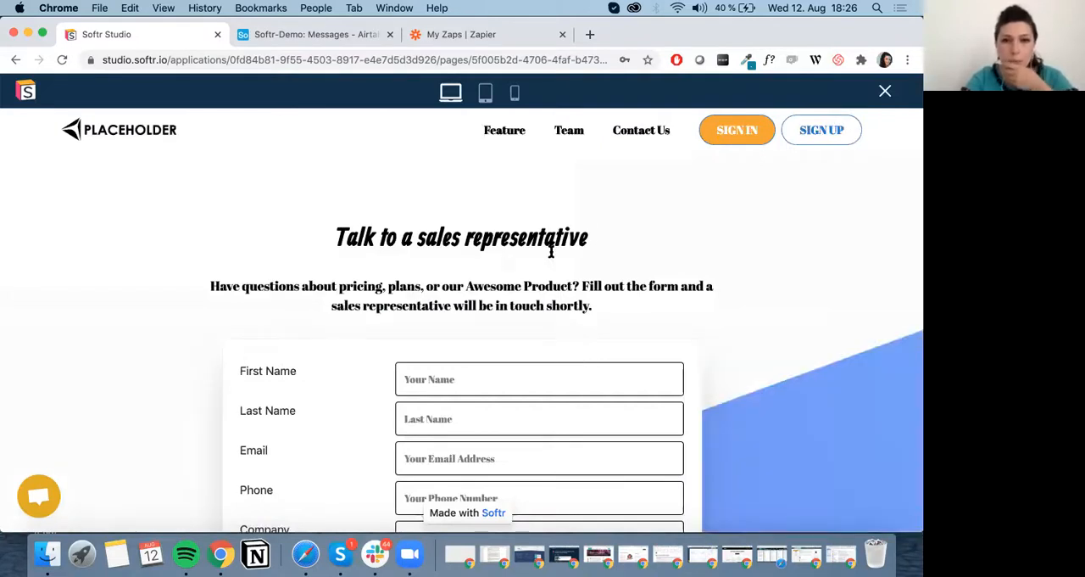
pyautogui.scroll(-7, 552, 256)
pyautogui.scroll(7, 107, 128)
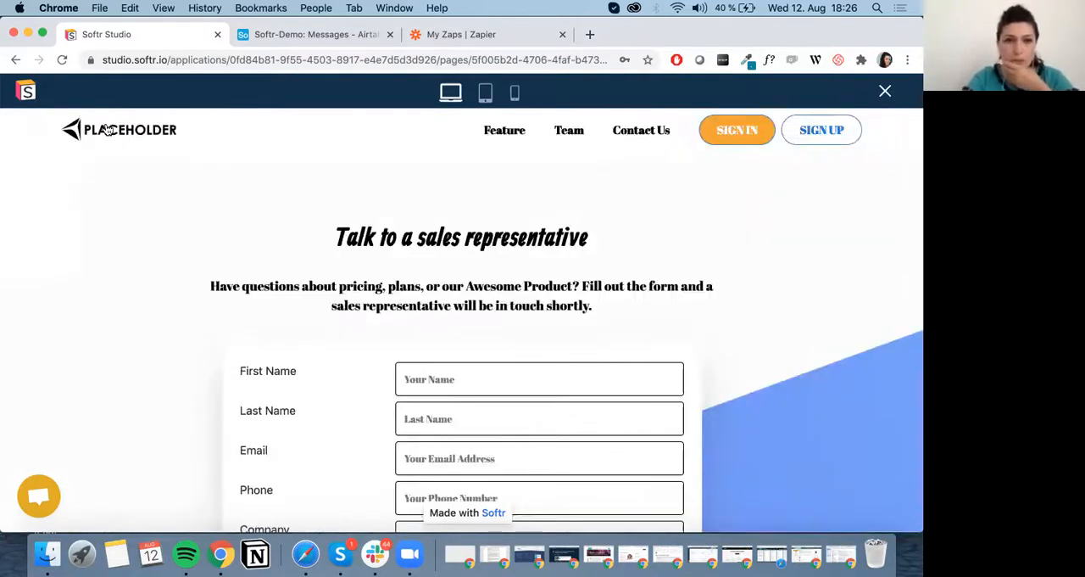
pyautogui.click(108, 168)
pyautogui.scroll(-8, 580, 324)
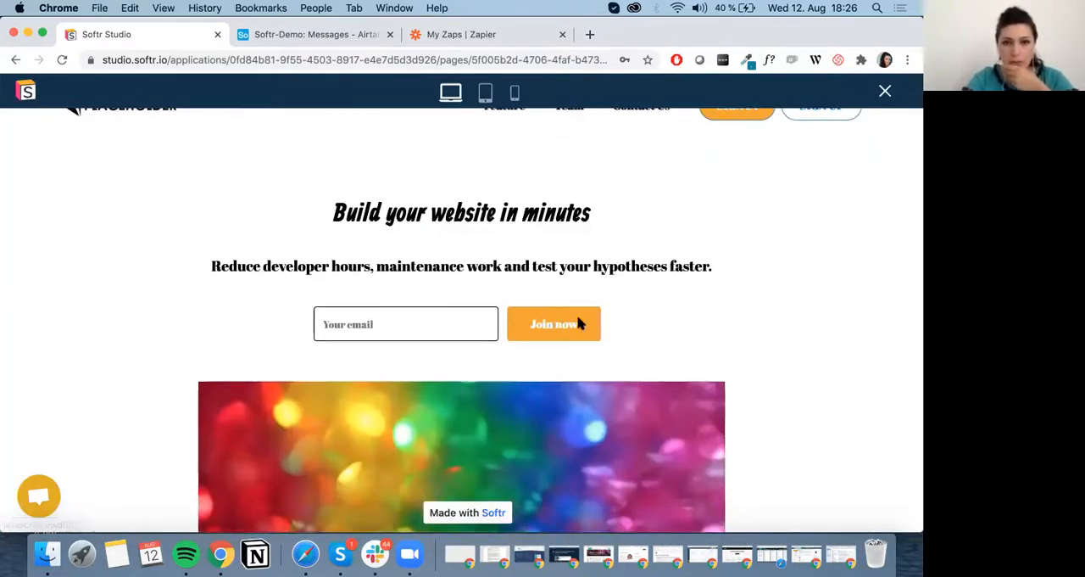
pyautogui.scroll(8, 712, 227)
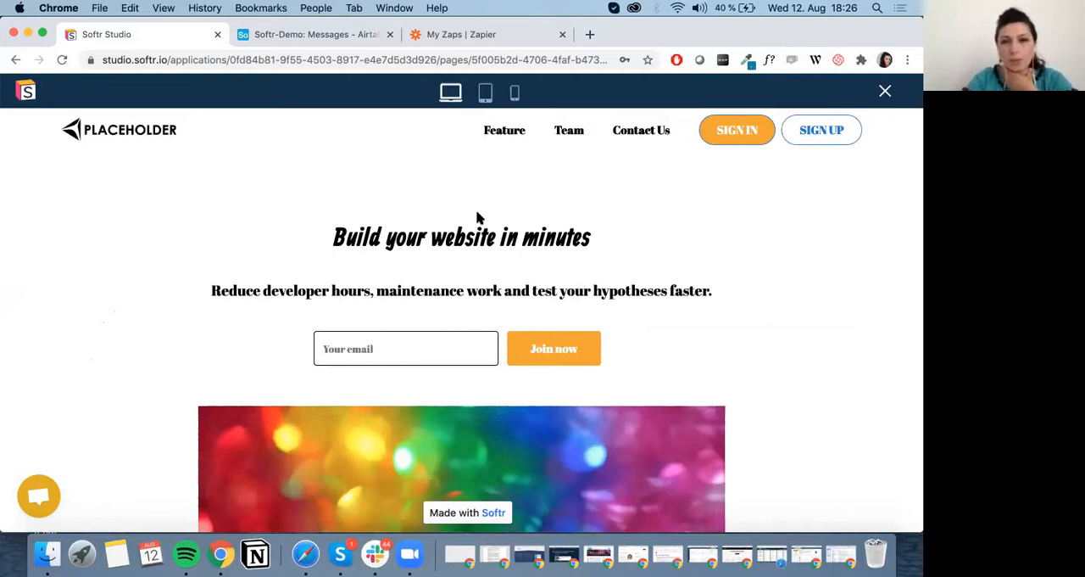
# Examine the home page preview in tablet, mobile and desktop layouts and close the preview.
pyautogui.click(485, 95)
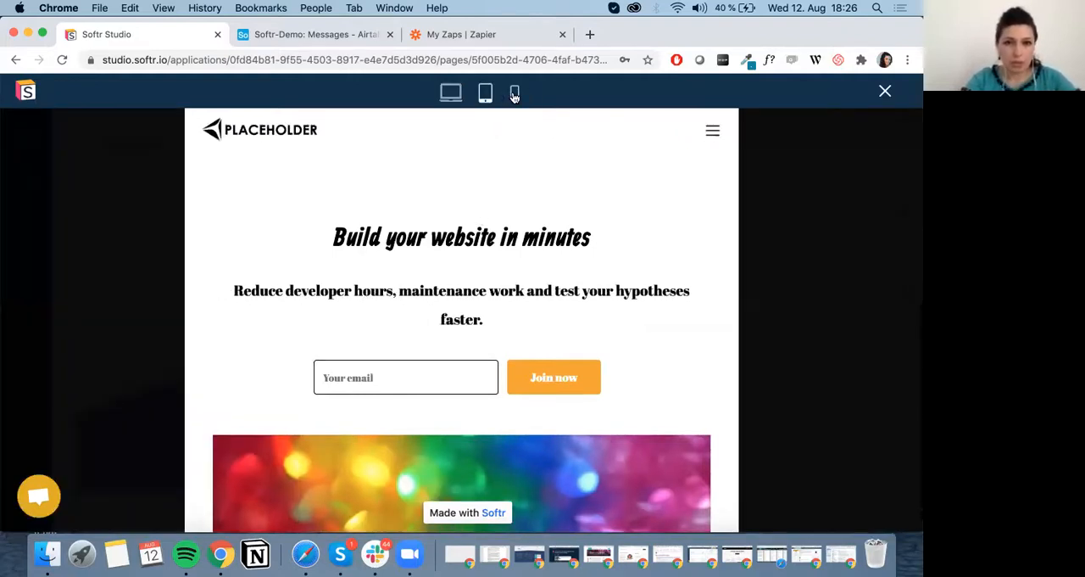
pyautogui.click(514, 94)
pyautogui.scroll(-6, 549, 295)
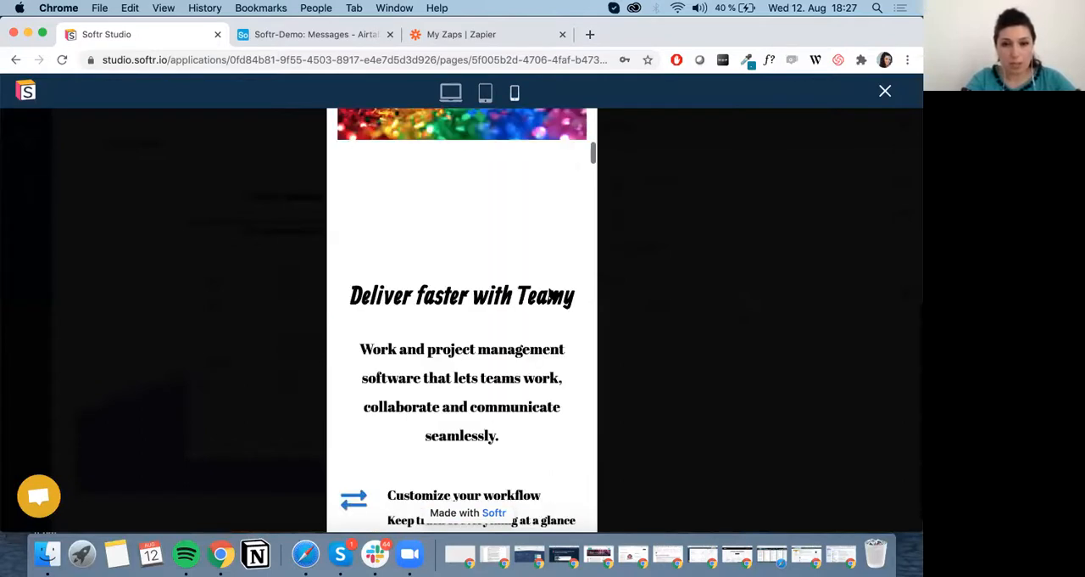
pyautogui.scroll(6, 549, 294)
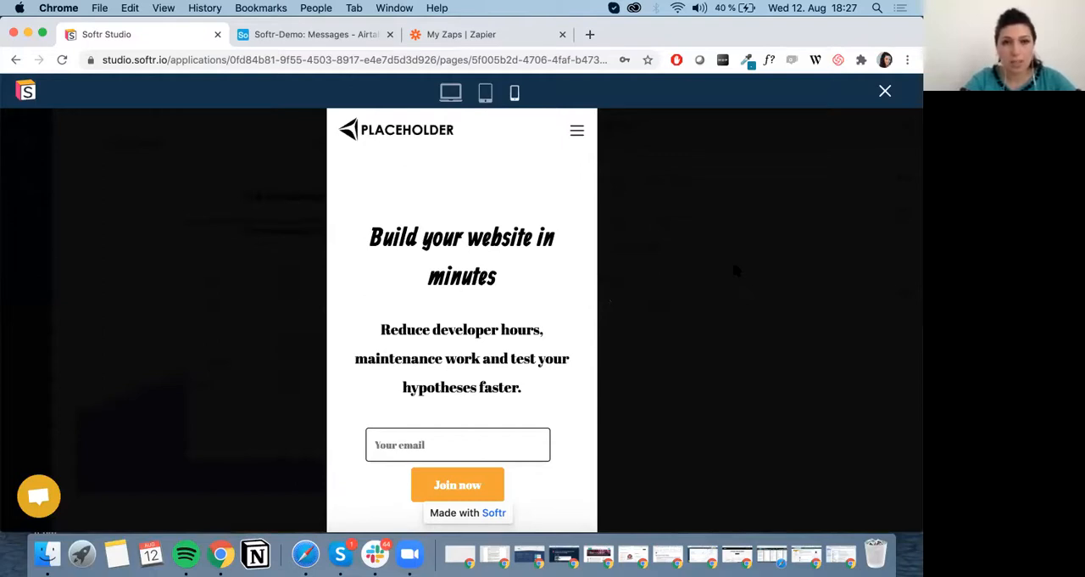
pyautogui.click(487, 93)
pyautogui.click(451, 93)
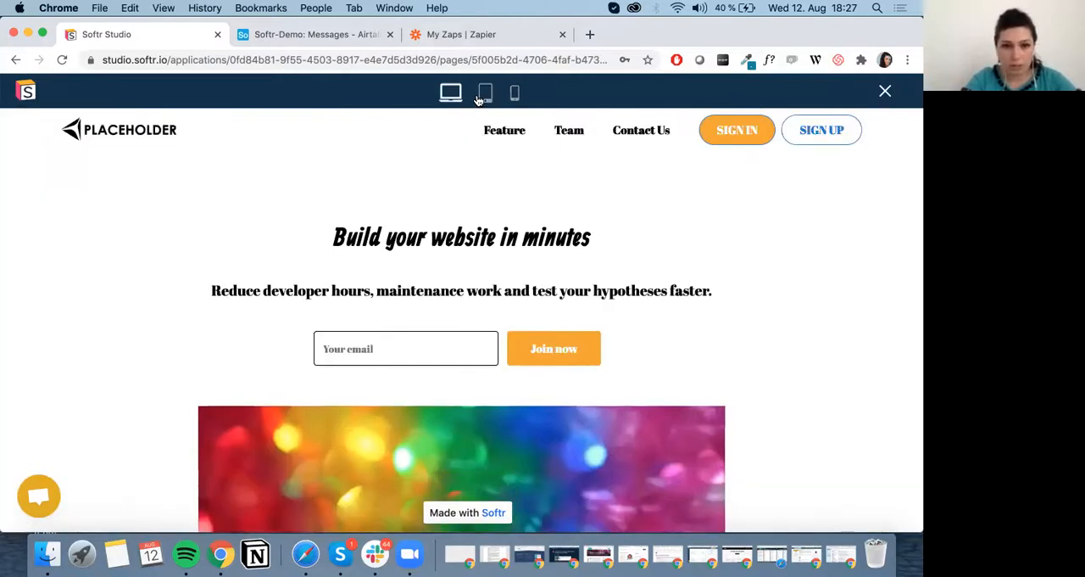
pyautogui.click(490, 95)
pyautogui.click(514, 96)
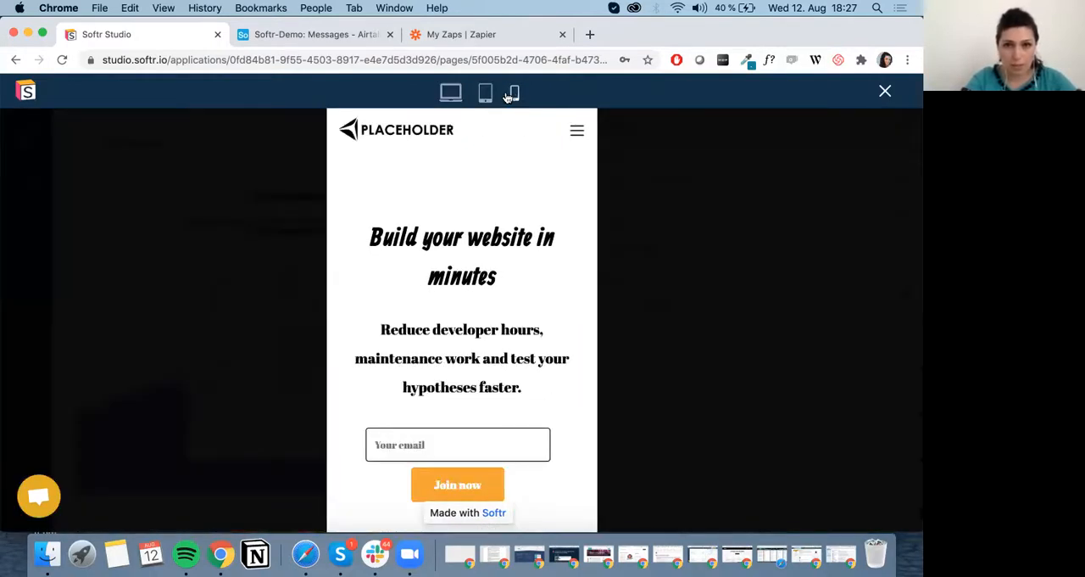
pyautogui.click(450, 95)
pyautogui.scroll(-5, 463, 121)
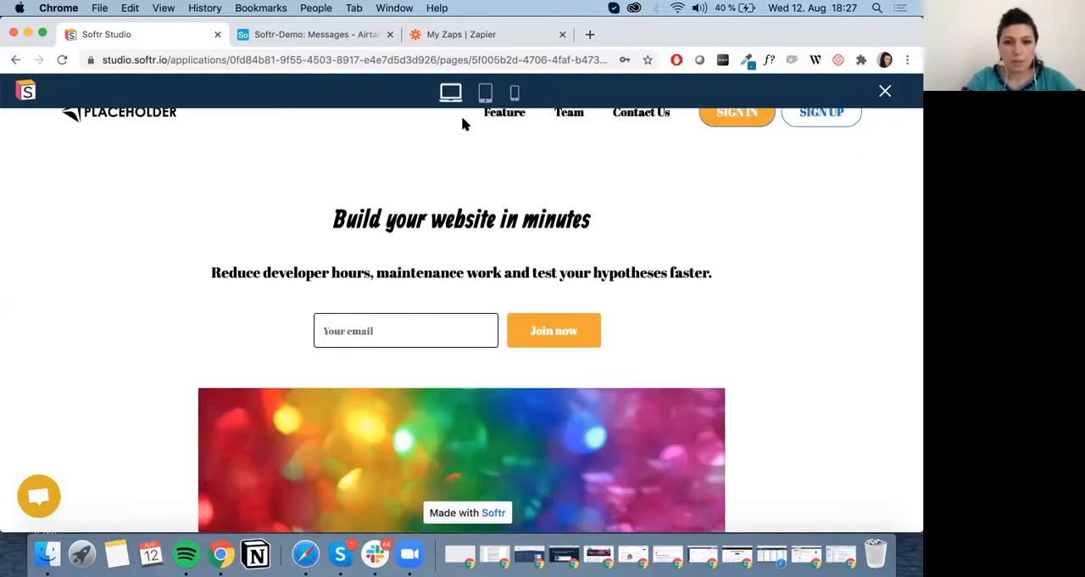
pyautogui.click(484, 93)
pyautogui.scroll(-10, 538, 363)
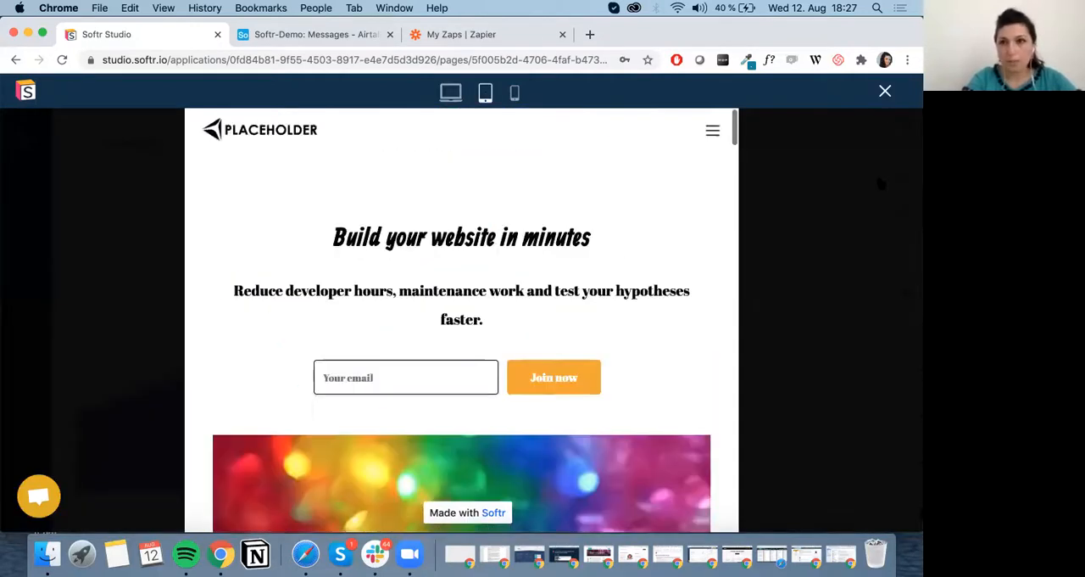
pyautogui.click(885, 90)
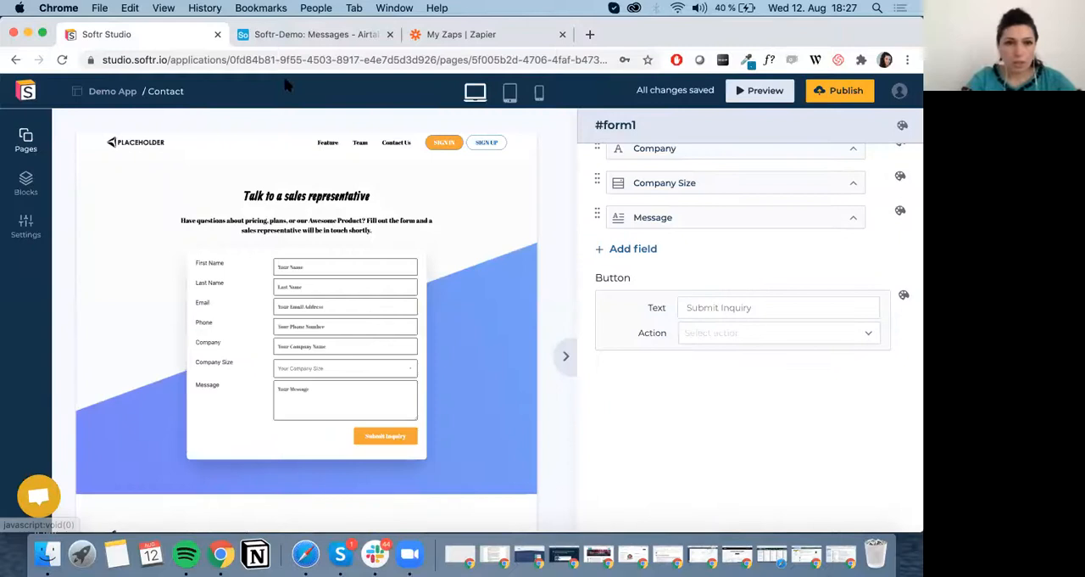
pyautogui.click(26, 141)
pyautogui.click(345, 154)
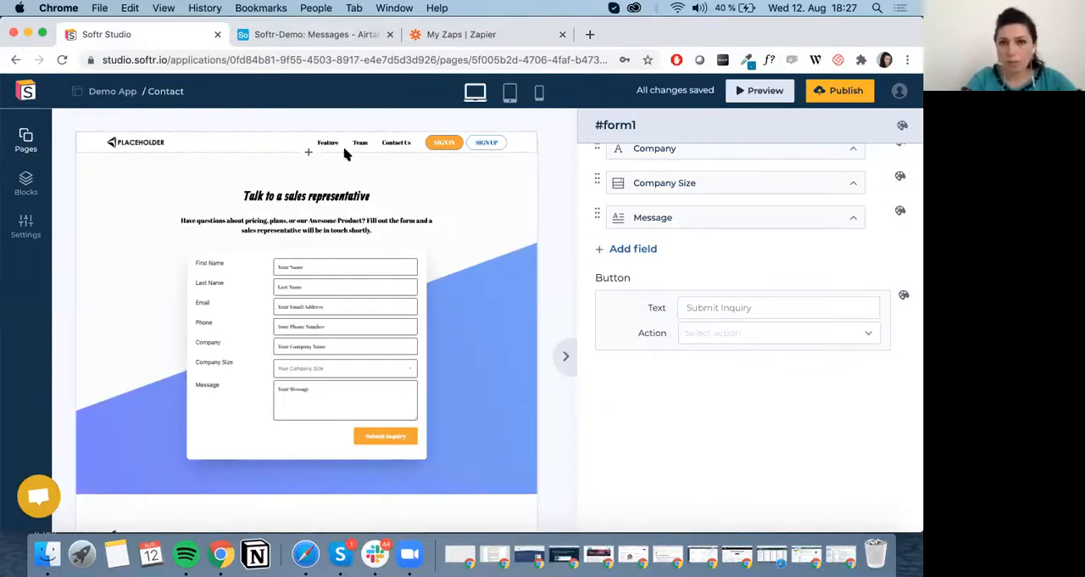
# Open the Home page for editing and bring up the settings of its header block.
pyautogui.click(26, 141)
pyautogui.click(251, 158)
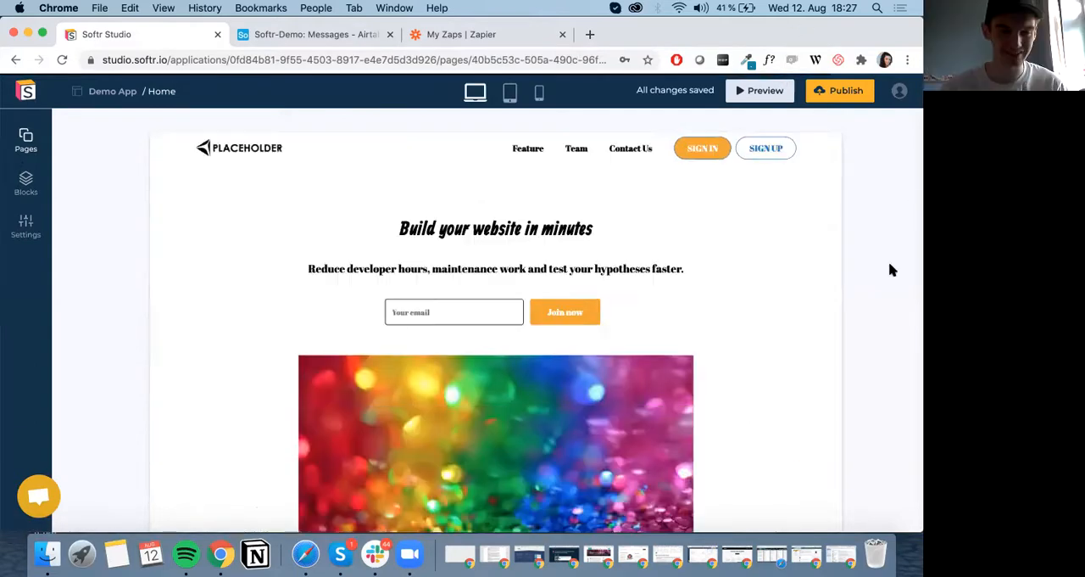
pyautogui.click(523, 158)
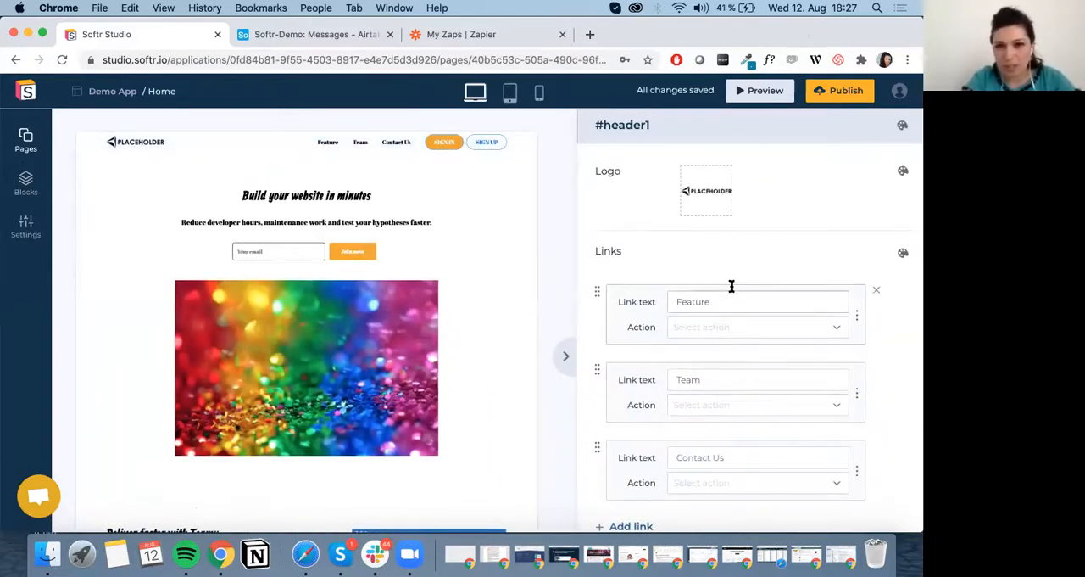
# Make the header's Feature link scroll to the section Home/#feature1.
pyautogui.scroll(-2, 721, 276)
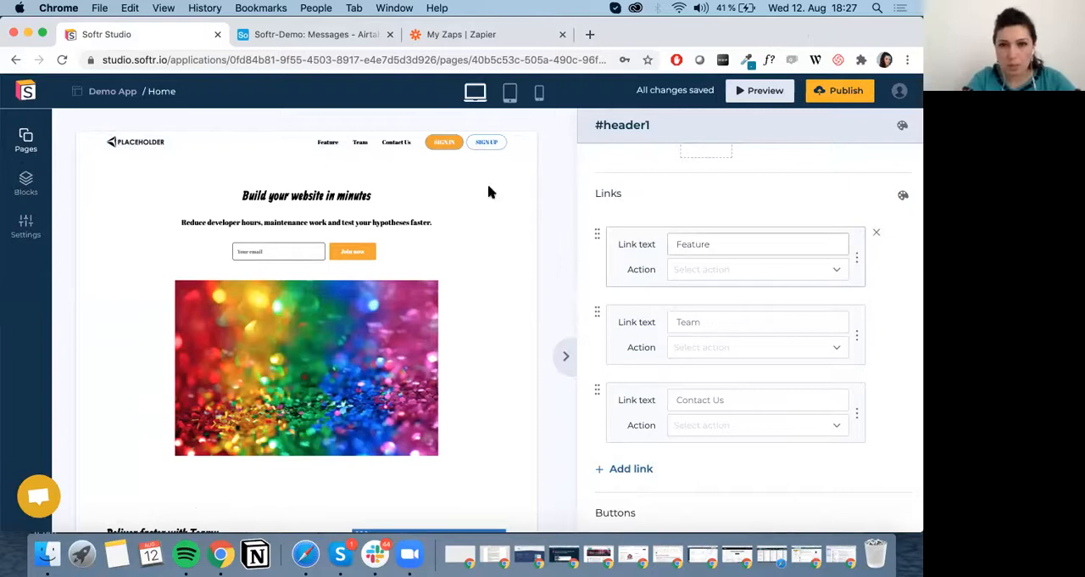
pyautogui.click(718, 272)
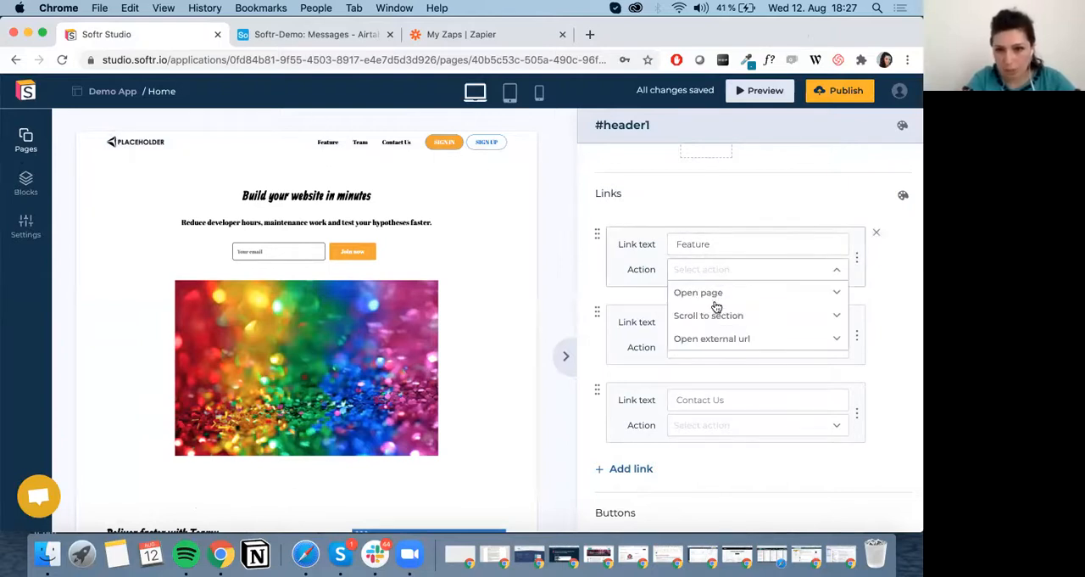
pyautogui.click(717, 315)
pyautogui.click(717, 316)
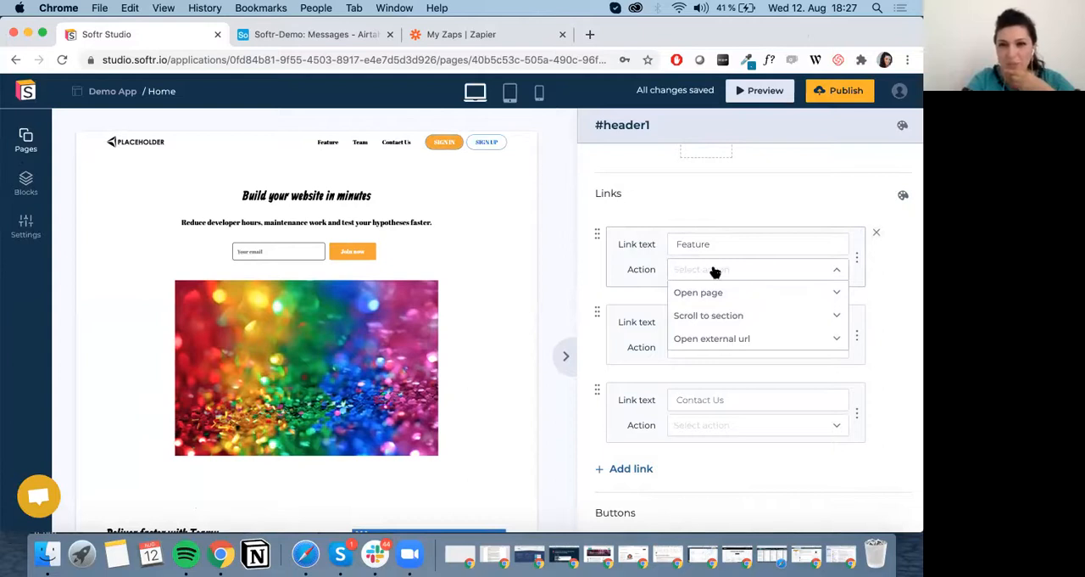
pyautogui.click(717, 296)
pyautogui.click(717, 296)
pyautogui.click(718, 317)
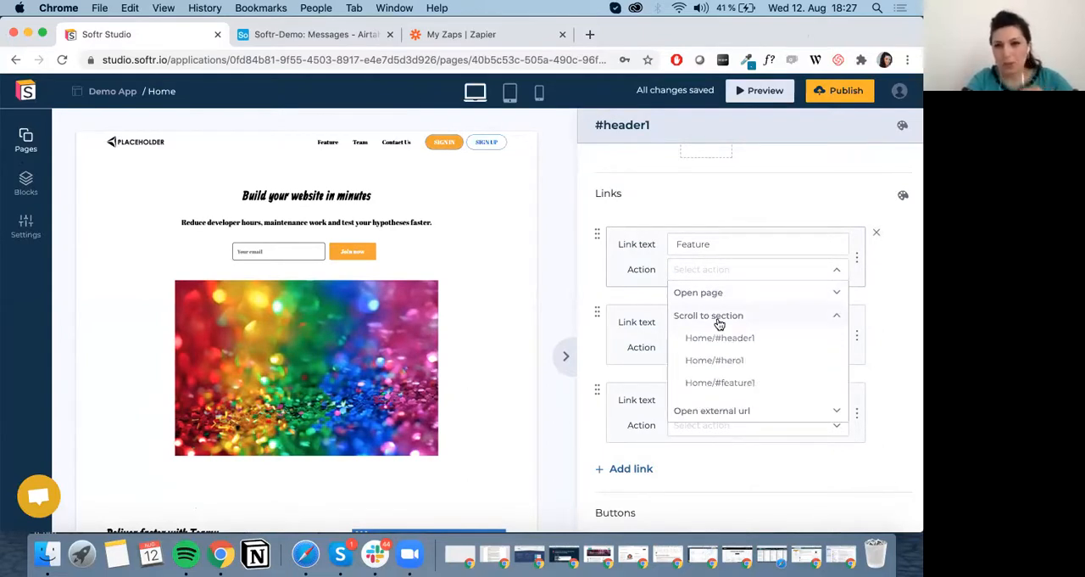
pyautogui.scroll(-1, 723, 346)
pyautogui.scroll(-1, 725, 346)
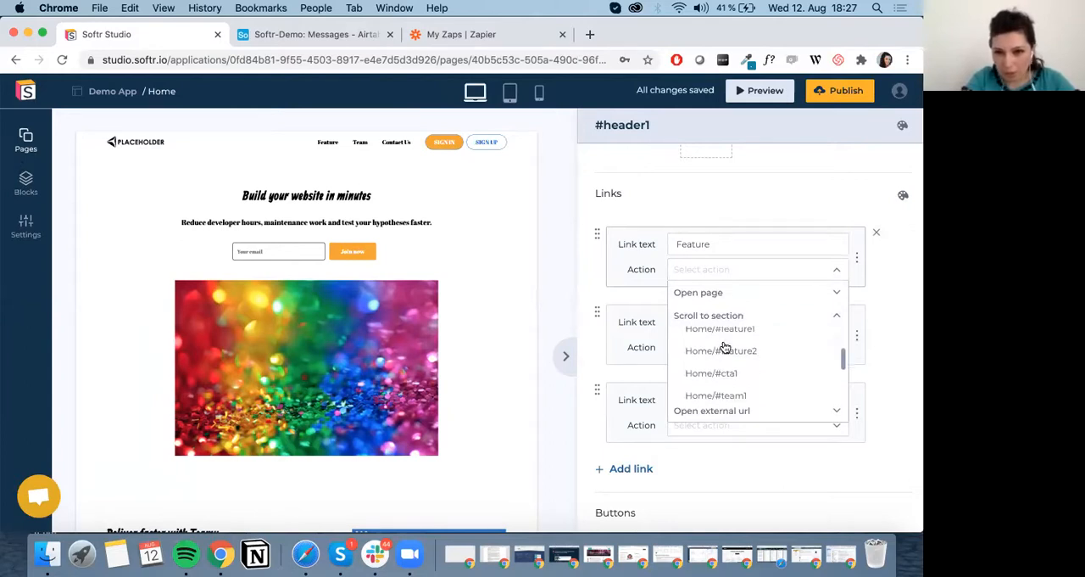
pyautogui.click(744, 331)
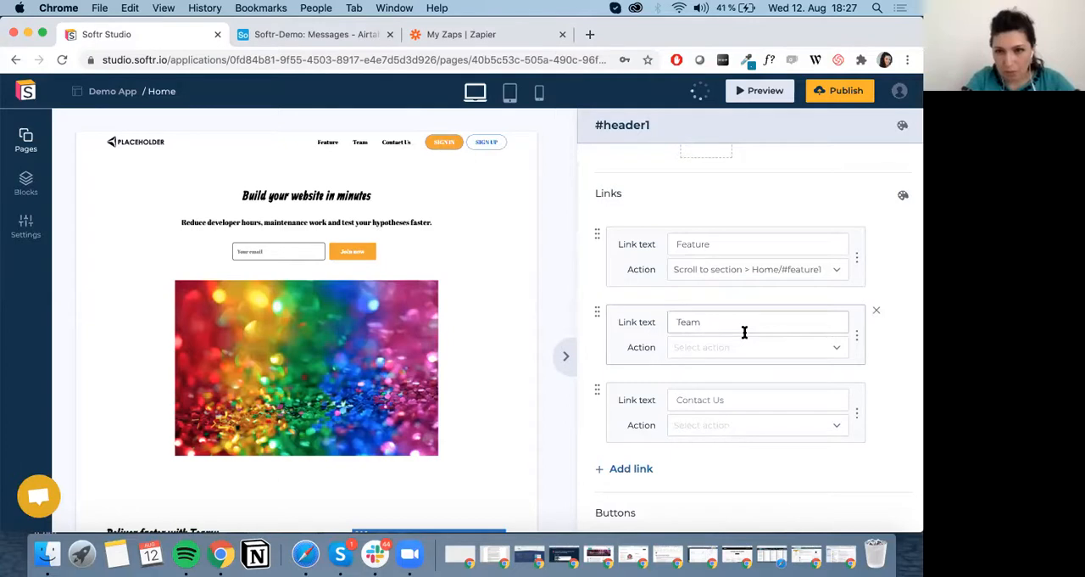
# Set the header's Team link to scroll to the section Home/#team1.
pyautogui.click(714, 313)
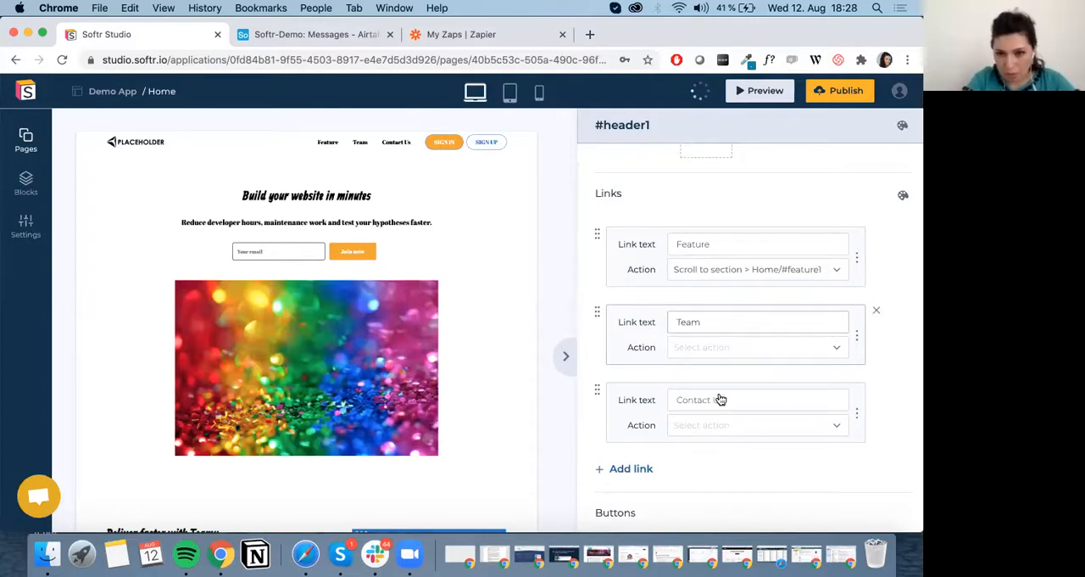
pyautogui.click(734, 347)
pyautogui.click(734, 393)
pyautogui.scroll(-3, 735, 466)
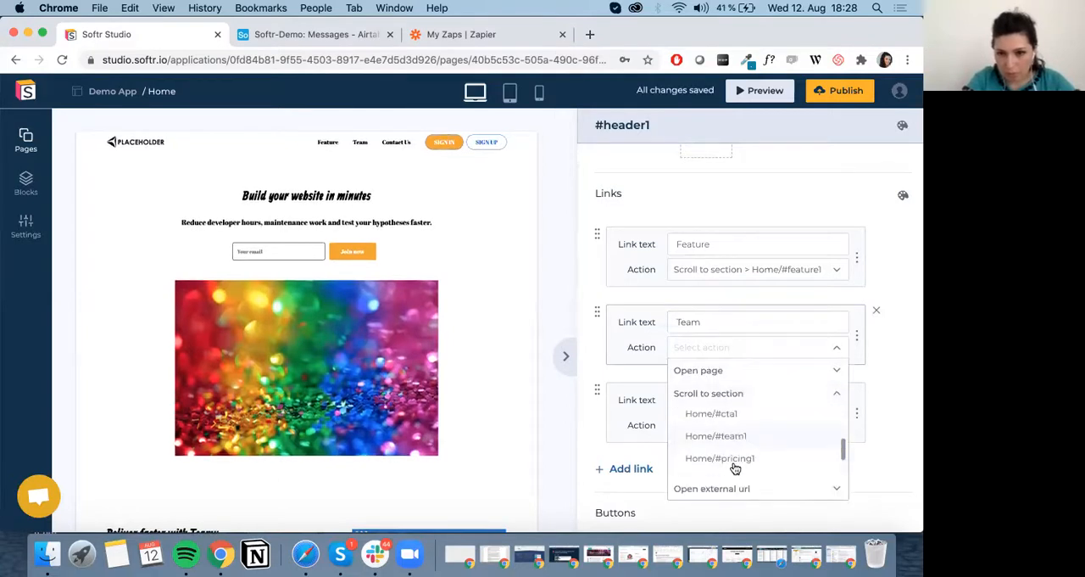
pyautogui.scroll(1, 744, 433)
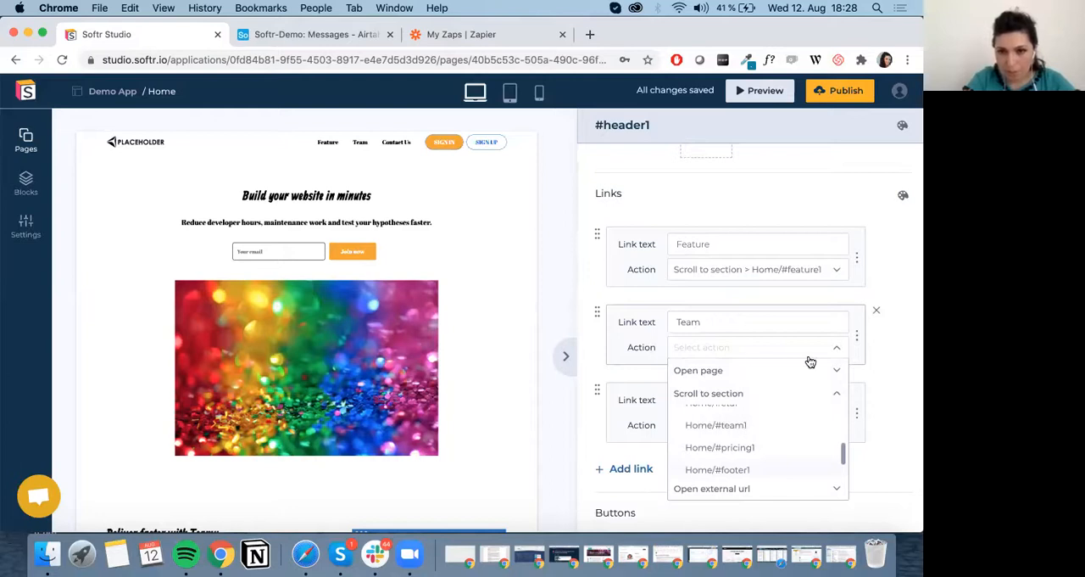
pyautogui.click(801, 425)
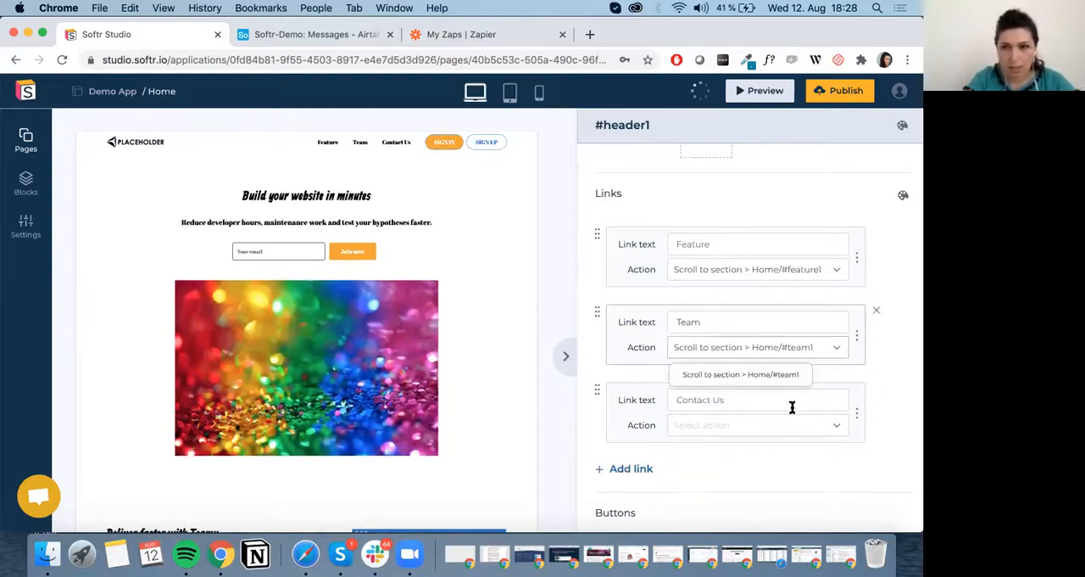
# Set the header's Contact Us link to open the Contact page.
pyautogui.scroll(-1, 792, 406)
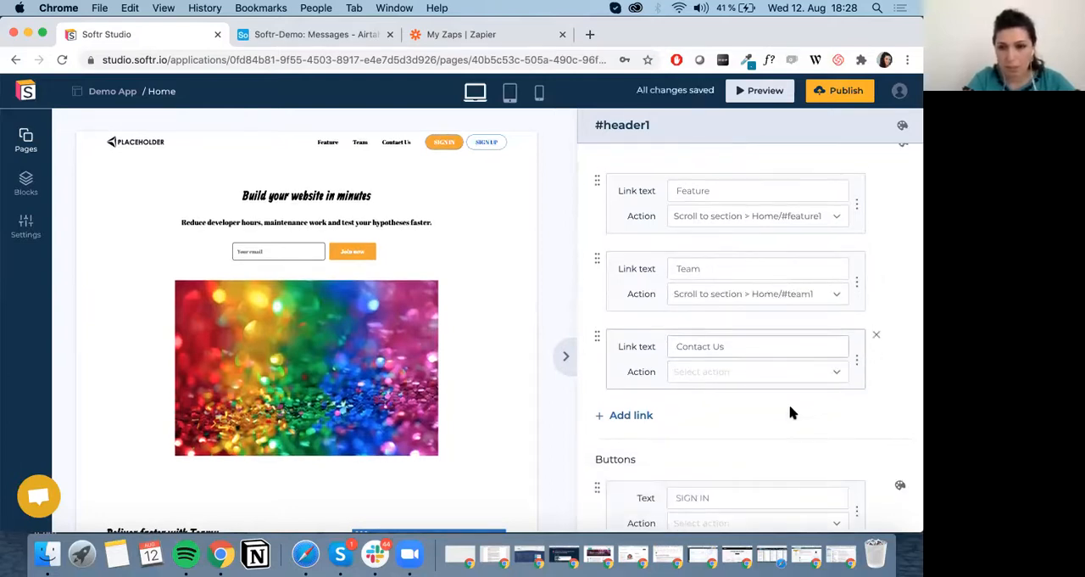
pyautogui.click(708, 377)
pyautogui.click(717, 445)
pyautogui.click(718, 447)
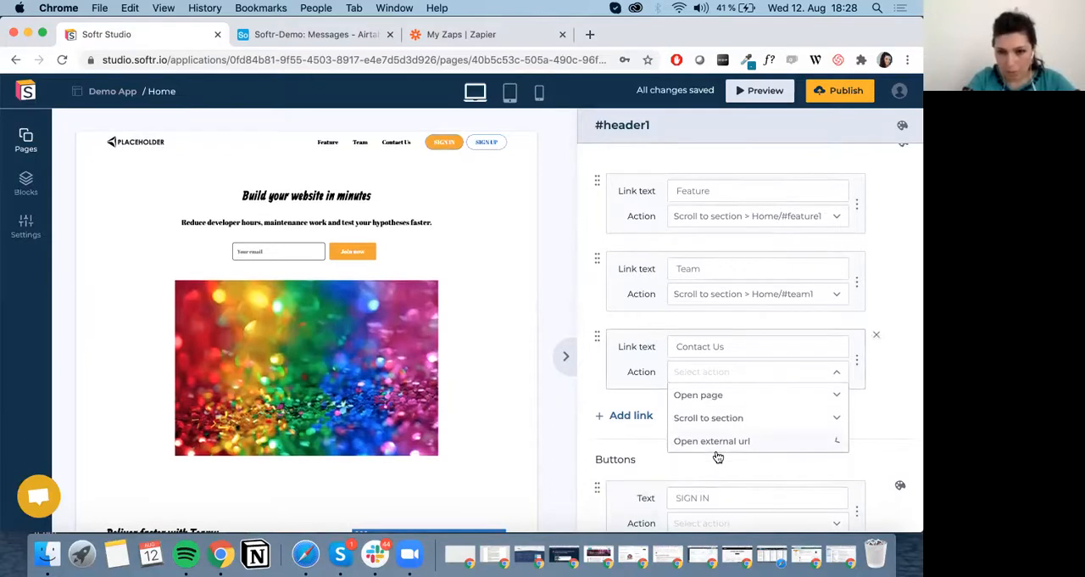
pyautogui.click(715, 395)
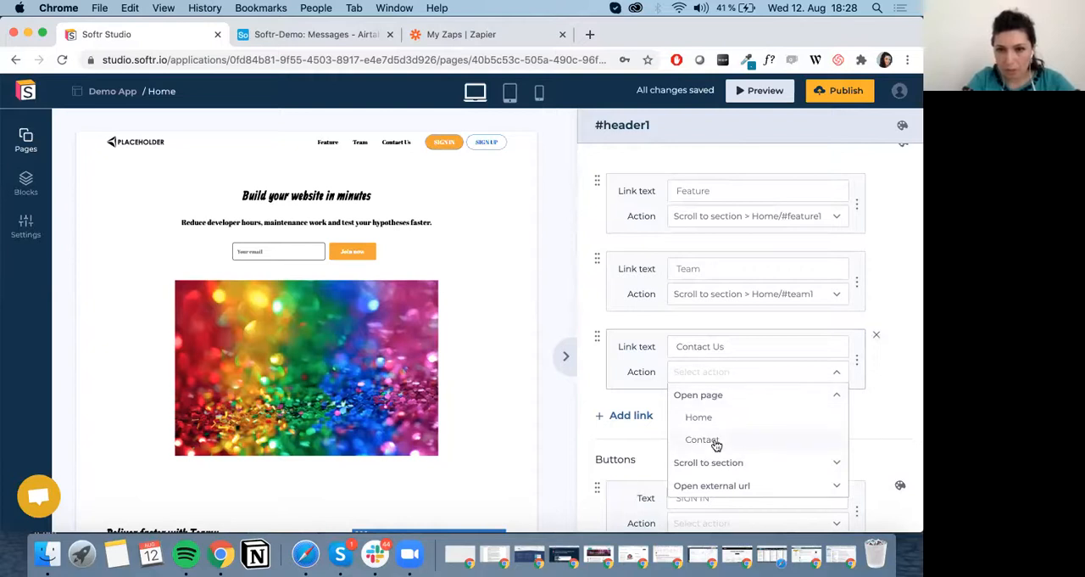
pyautogui.click(716, 441)
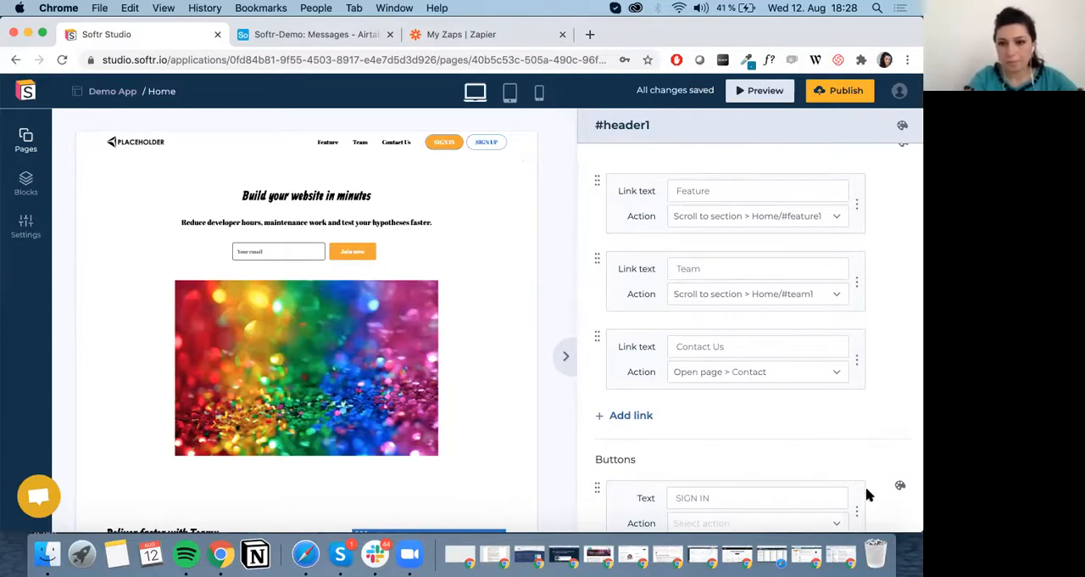
# Preview the home page in desktop layout and test the header's Feature and Team links.
pyautogui.click(766, 93)
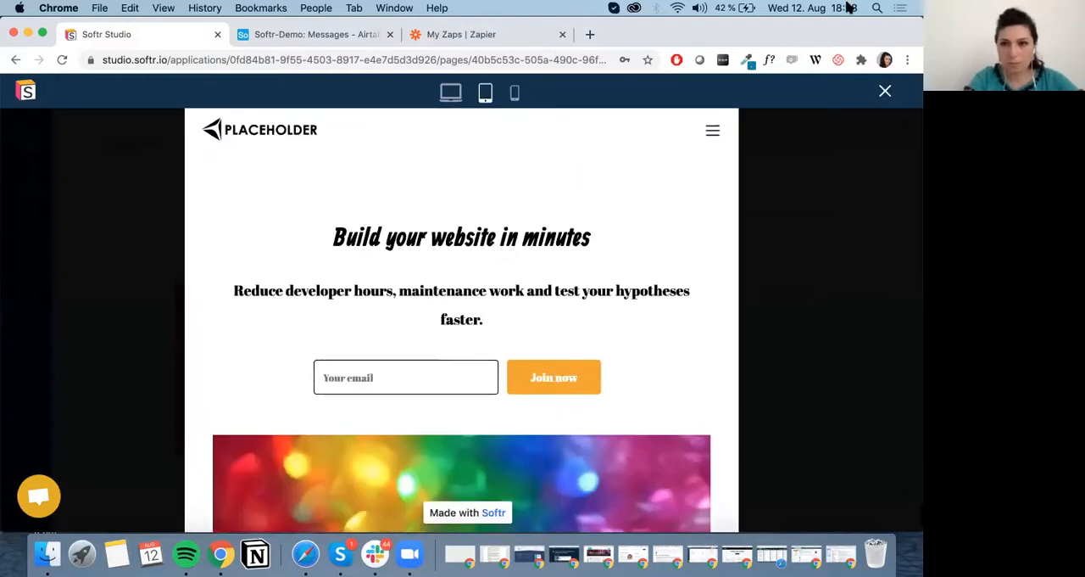
pyautogui.click(450, 93)
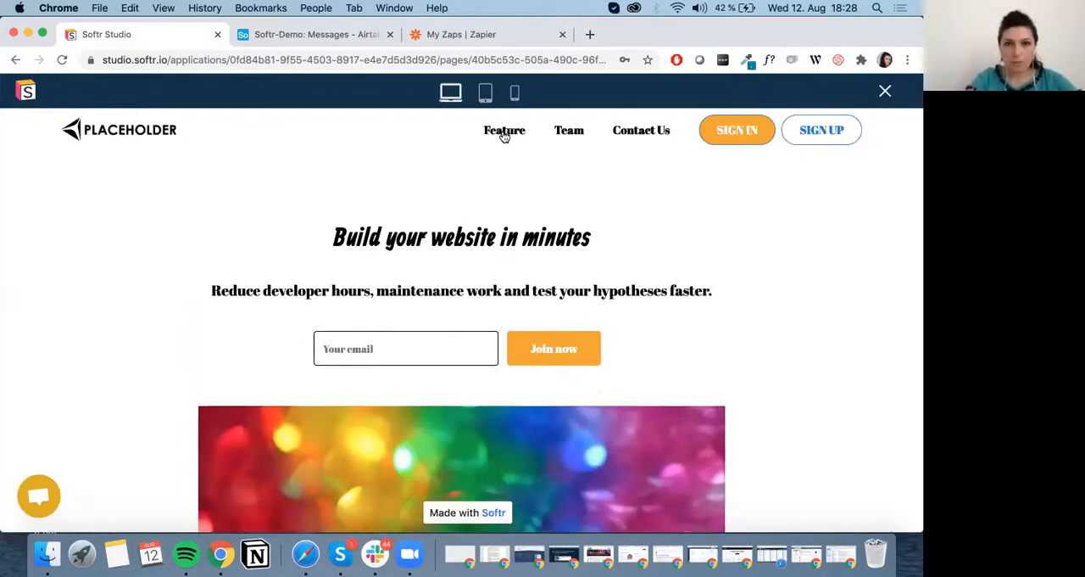
pyautogui.click(504, 134)
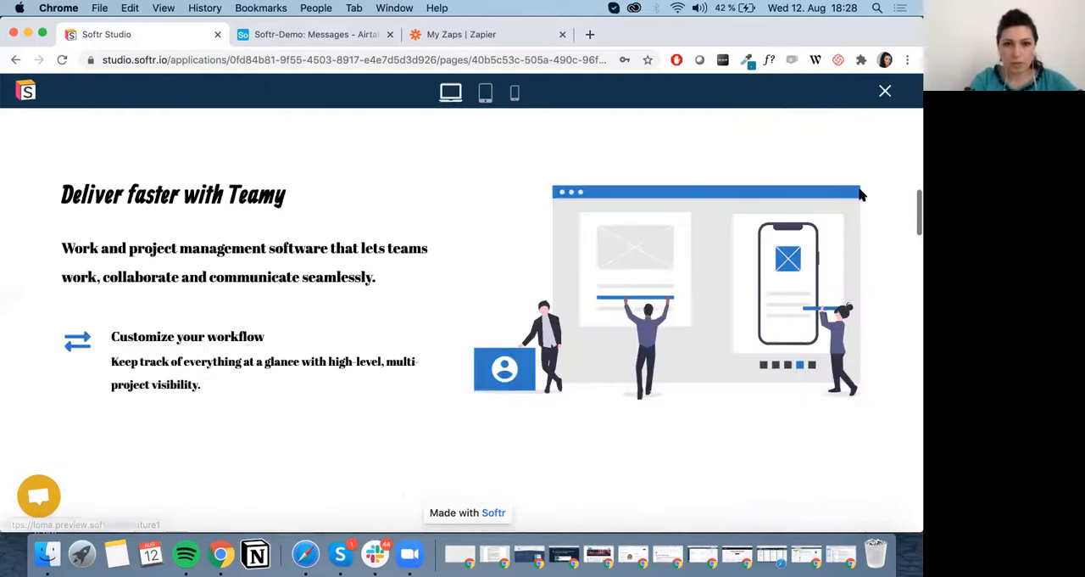
pyautogui.scroll(10, 448, 225)
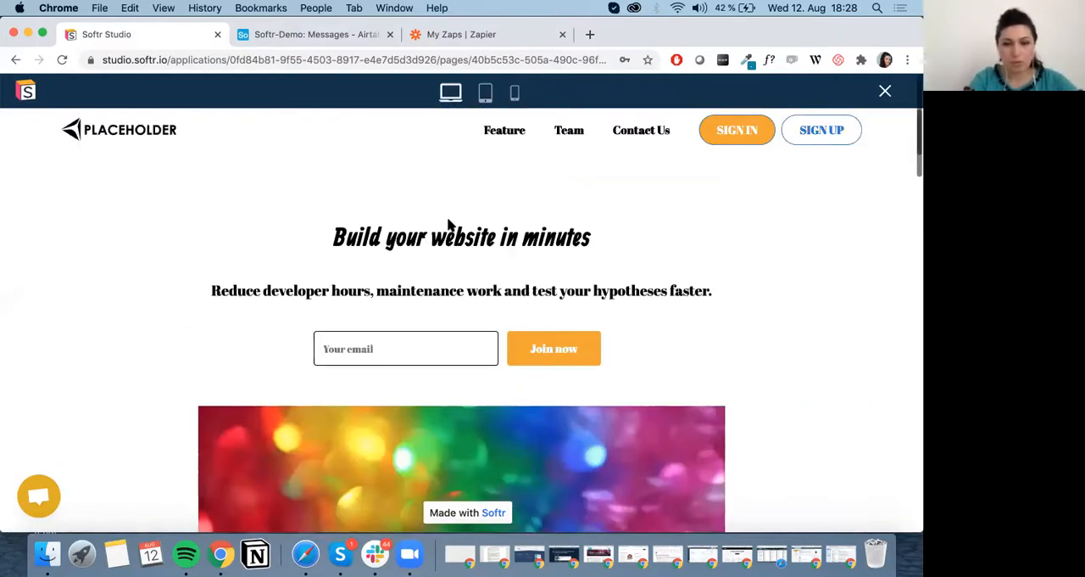
pyautogui.click(574, 138)
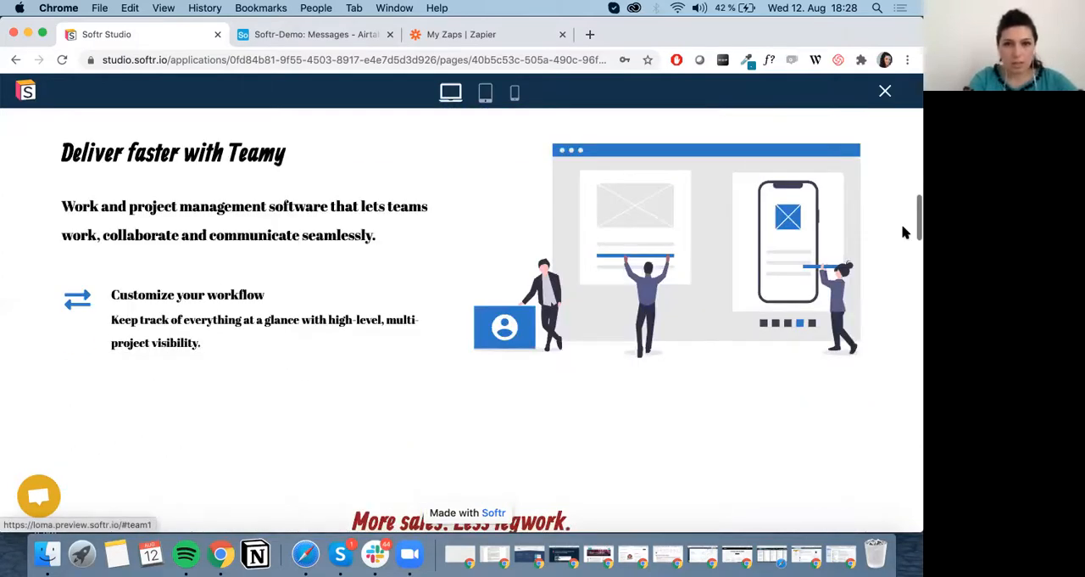
pyautogui.scroll(-2, 903, 232)
pyautogui.scroll(15, 903, 230)
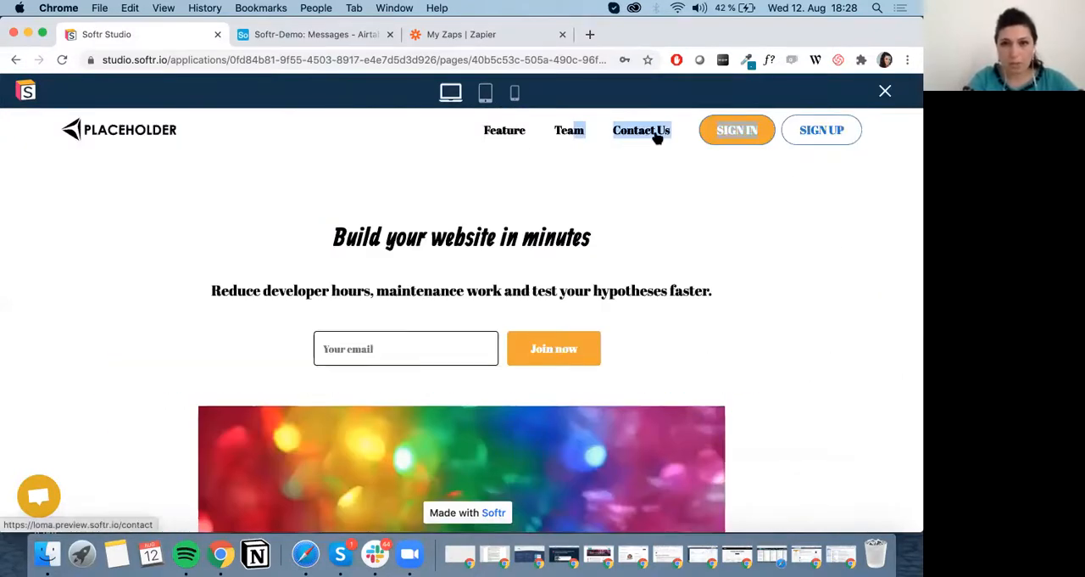
# Test the Contact Us link in the preview, look through the Contact page and close the preview.
pyautogui.click(658, 137)
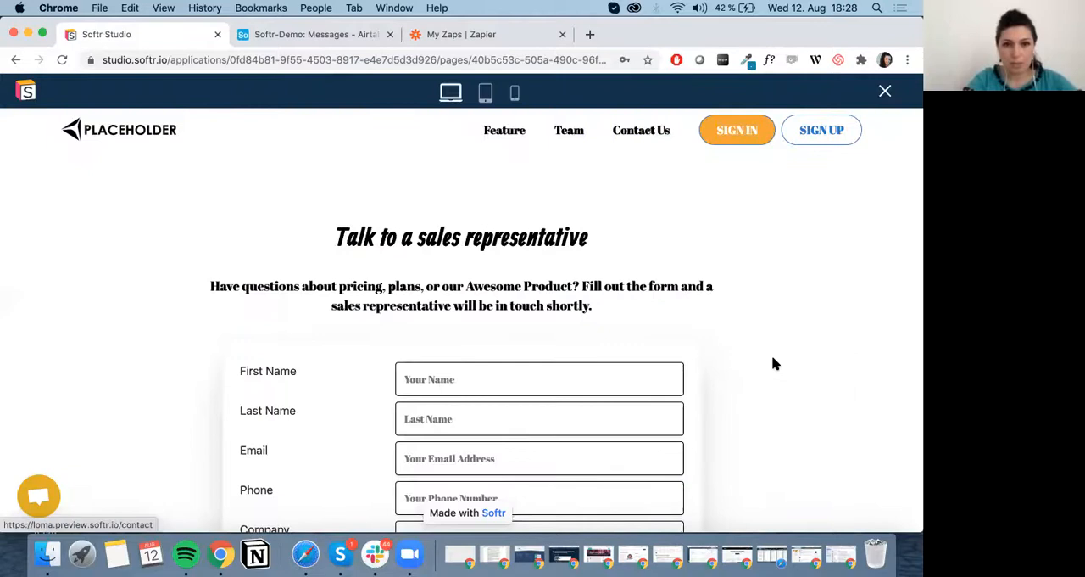
pyautogui.scroll(-10, 773, 362)
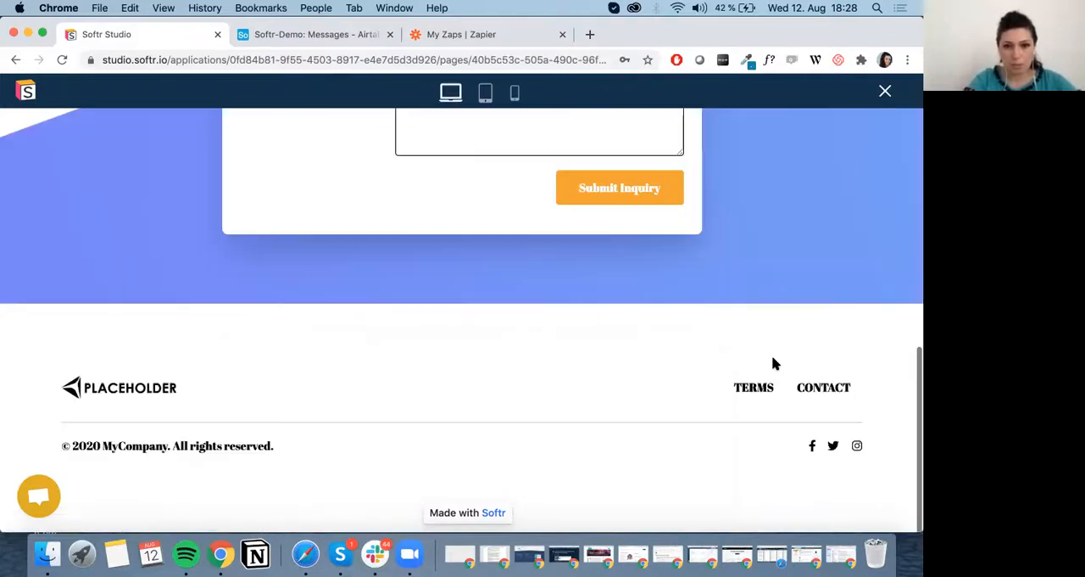
pyautogui.scroll(10, 772, 363)
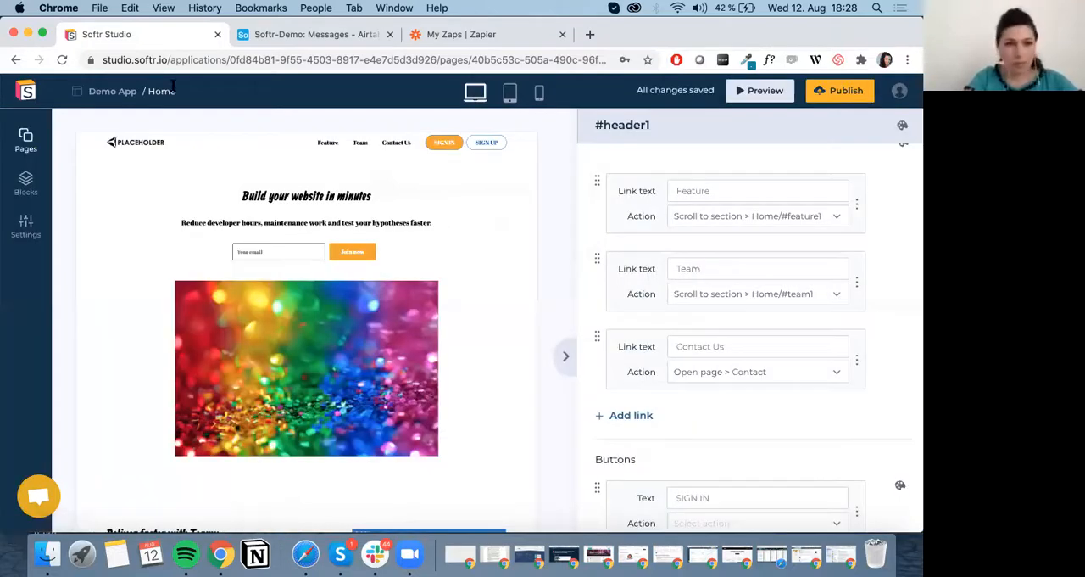
# Review the list of third-party integrations available in the application settings.
pyautogui.click(28, 234)
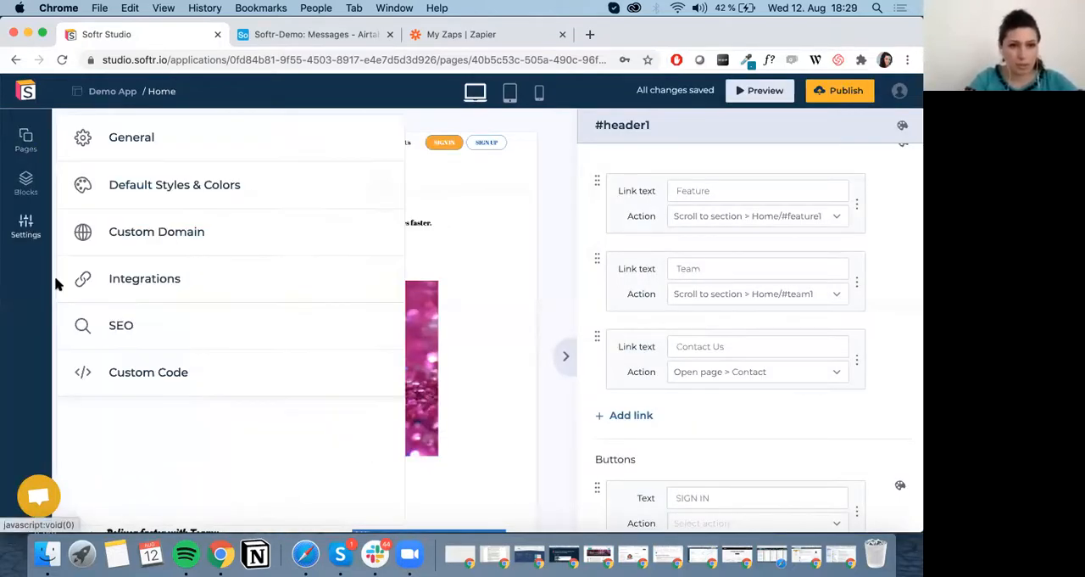
pyautogui.click(201, 287)
pyautogui.scroll(-2, 201, 287)
pyautogui.scroll(2, 209, 177)
pyautogui.scroll(-1, 192, 233)
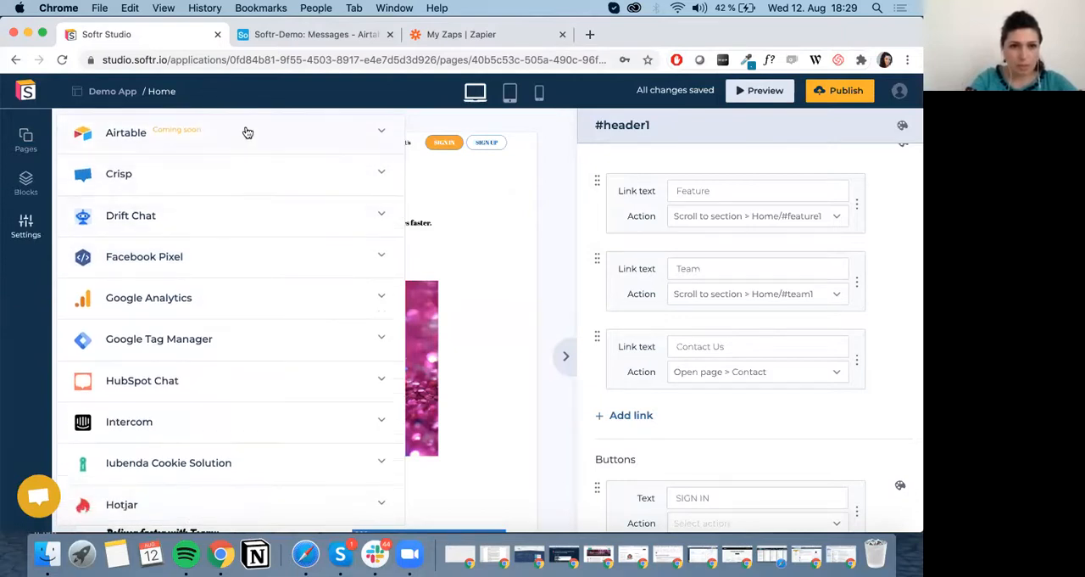
pyautogui.scroll(-1, 231, 178)
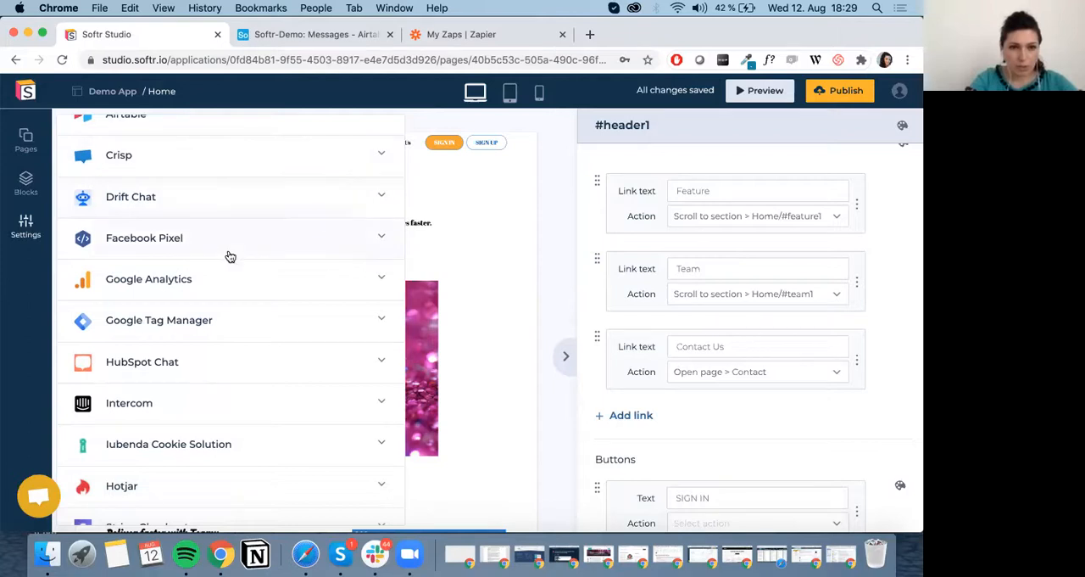
pyautogui.scroll(-3, 217, 293)
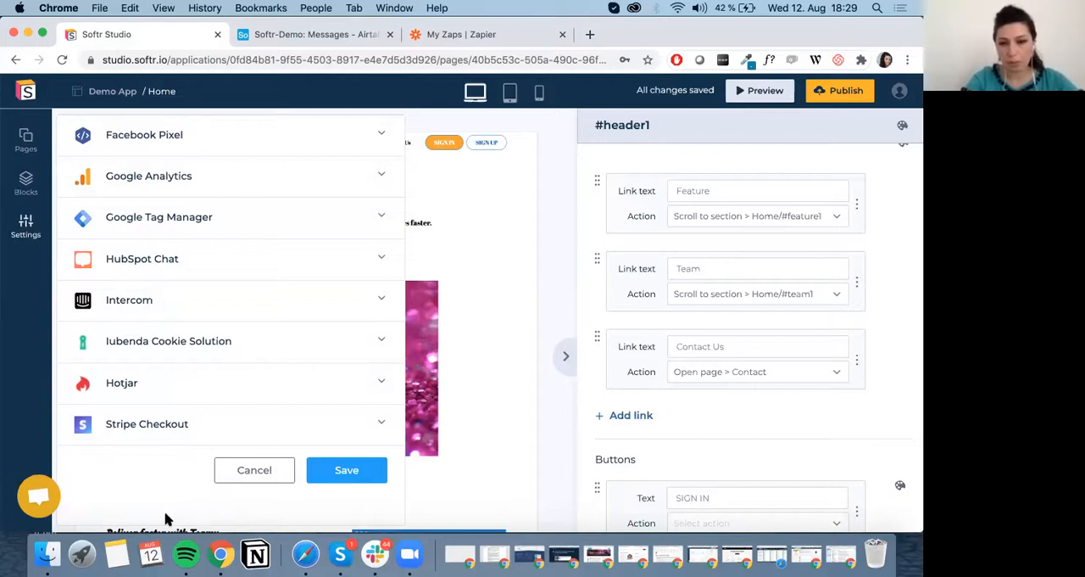
# Examine the application's custom code settings for header and footer code, and leave them without adding anything.
pyautogui.click(26, 234)
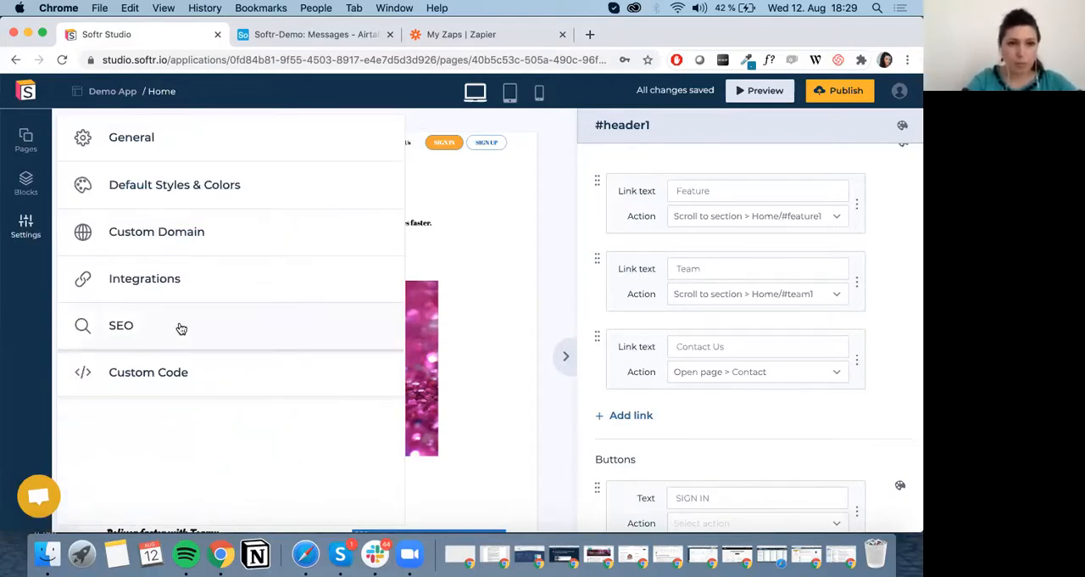
pyautogui.click(196, 383)
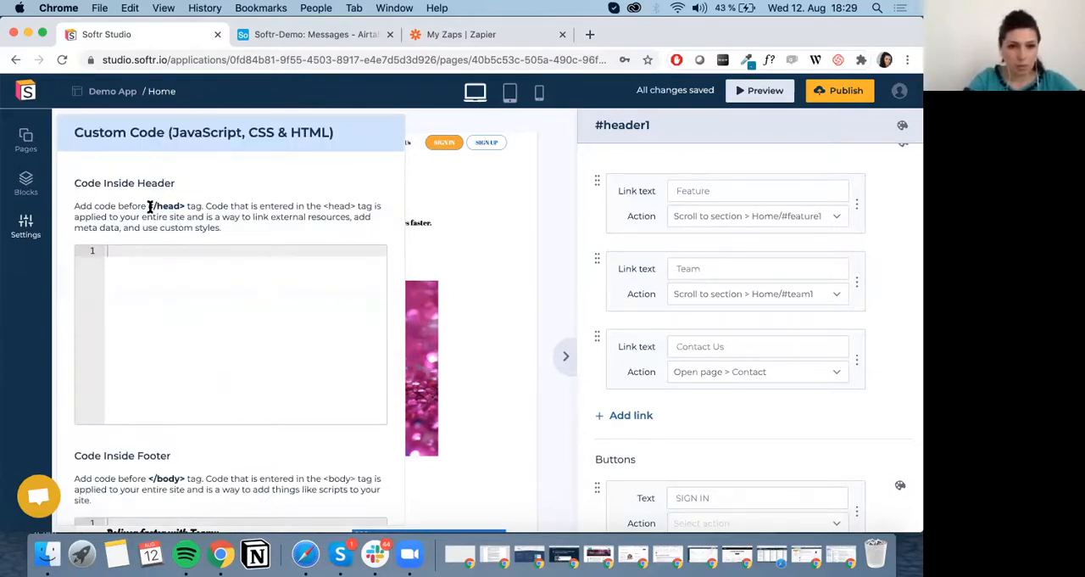
pyautogui.scroll(-4, 180, 223)
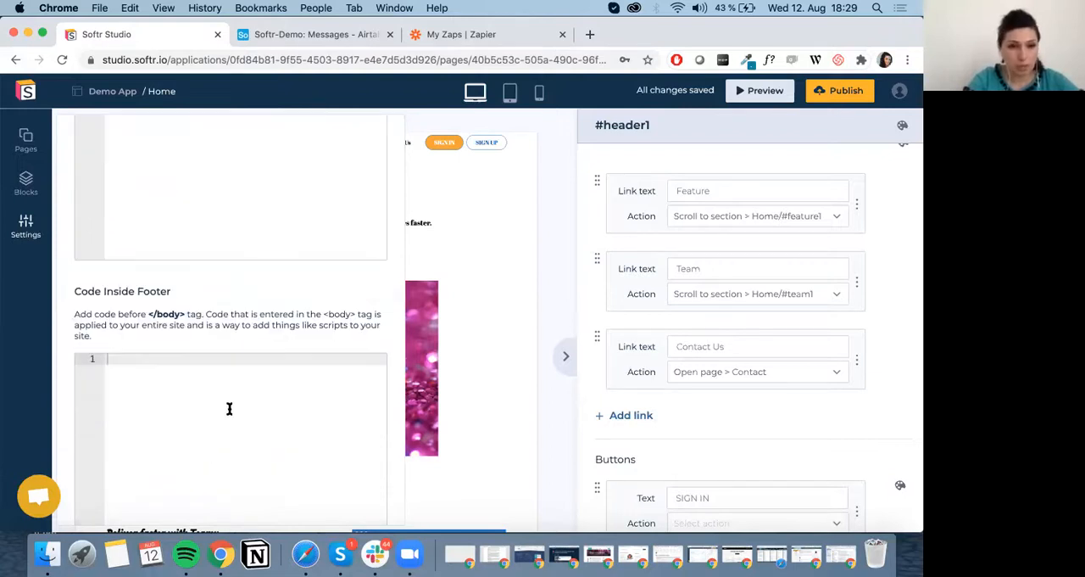
pyautogui.click(124, 204)
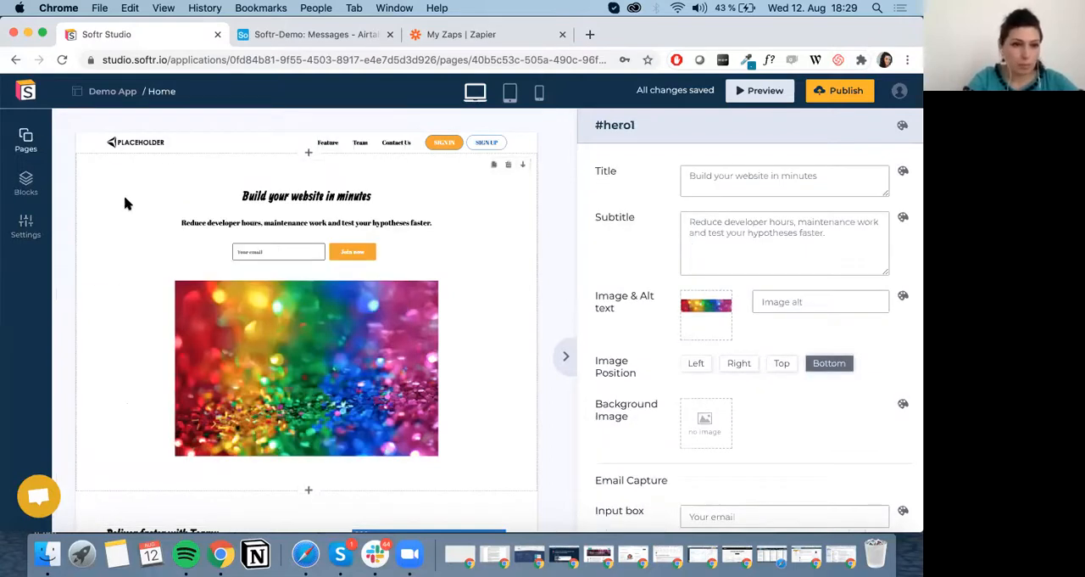
# Add a custom code block to the home page and select its placeholder embed code.
pyautogui.click(26, 182)
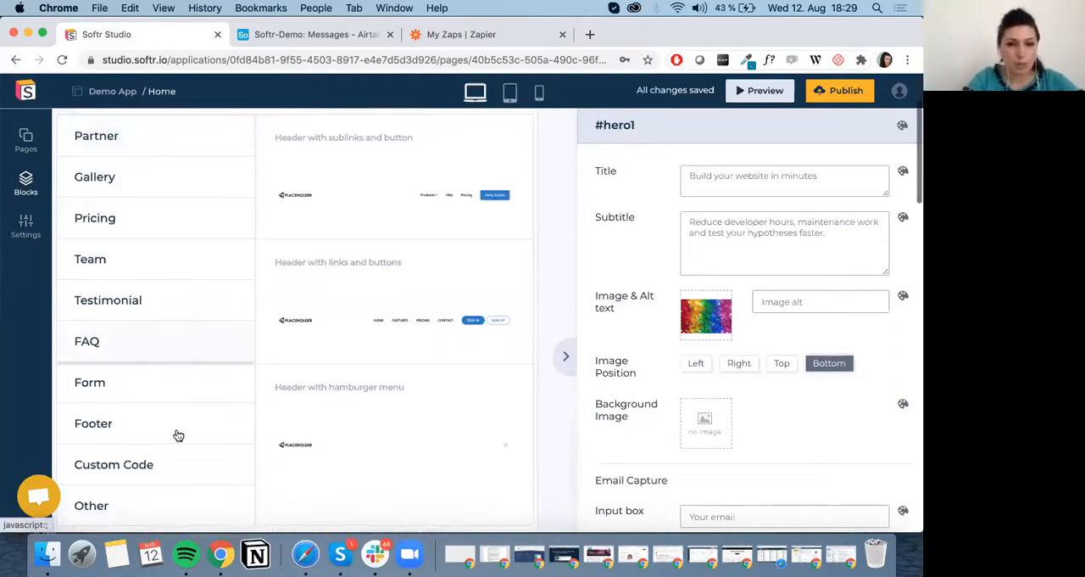
pyautogui.click(125, 468)
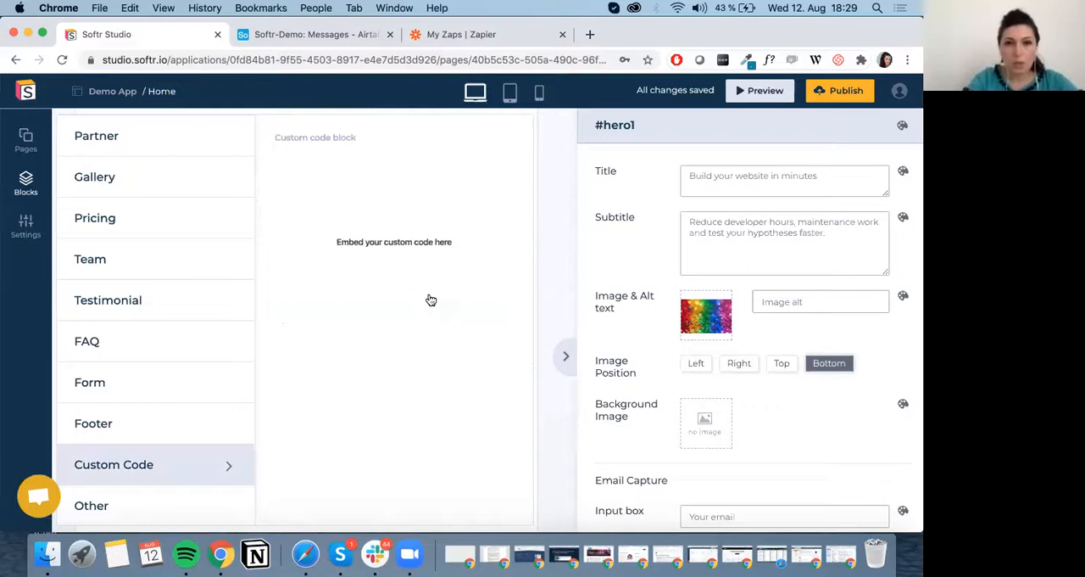
pyautogui.click(410, 244)
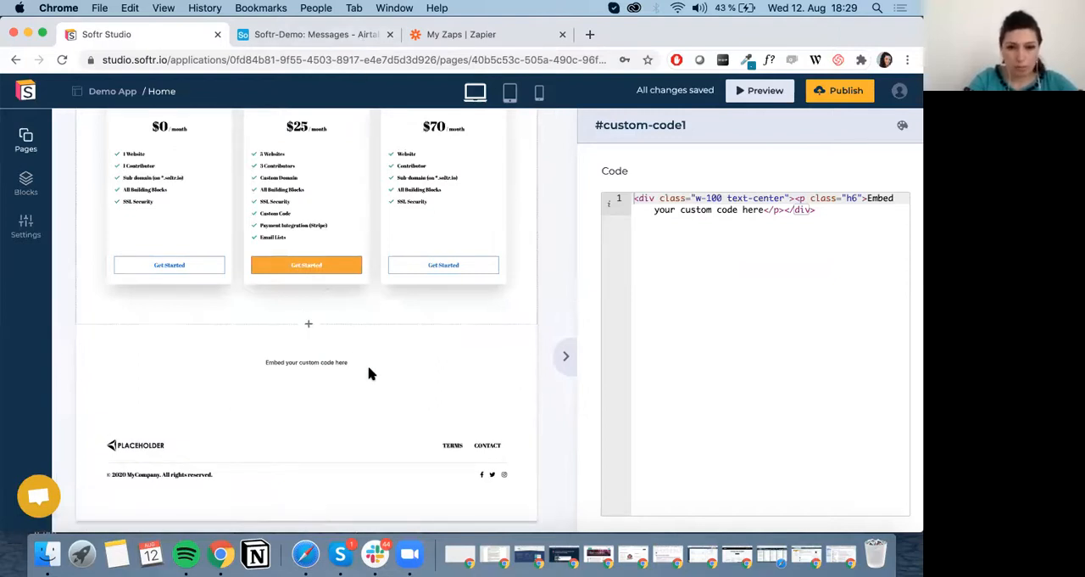
pyautogui.moveTo(501, 341)
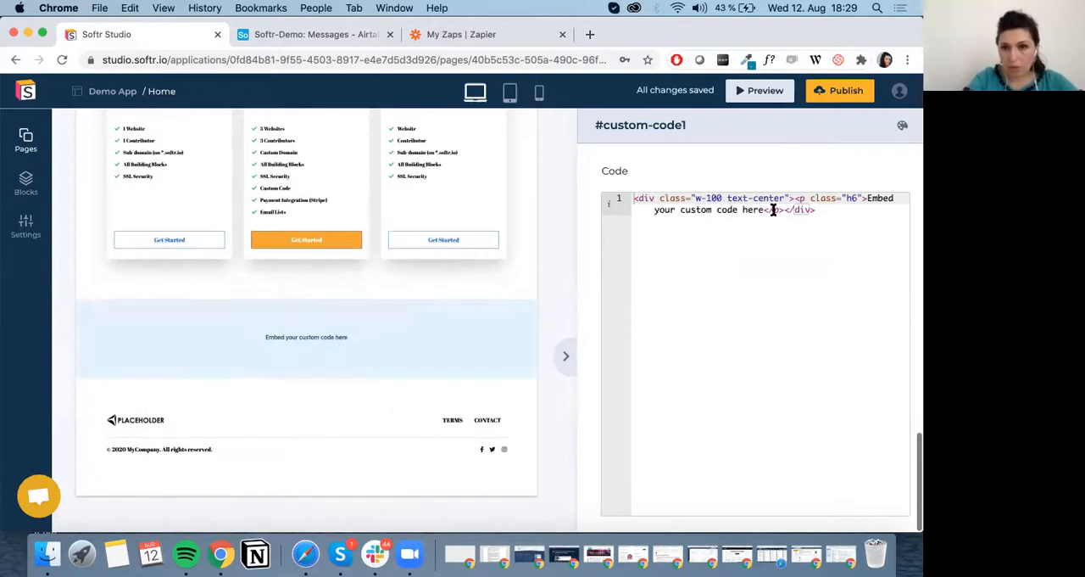
pyautogui.moveTo(821, 223); pyautogui.dragTo(613, 180)
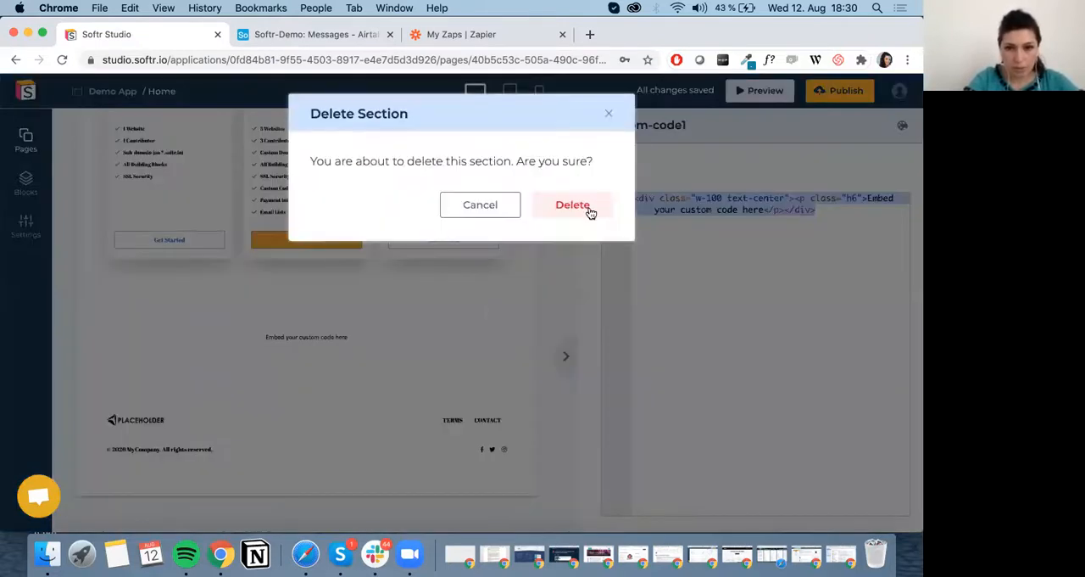
# Delete the custom code block from the home page and confirm the deletion.
pyautogui.click(587, 208)
pyautogui.scroll(10, 468, 278)
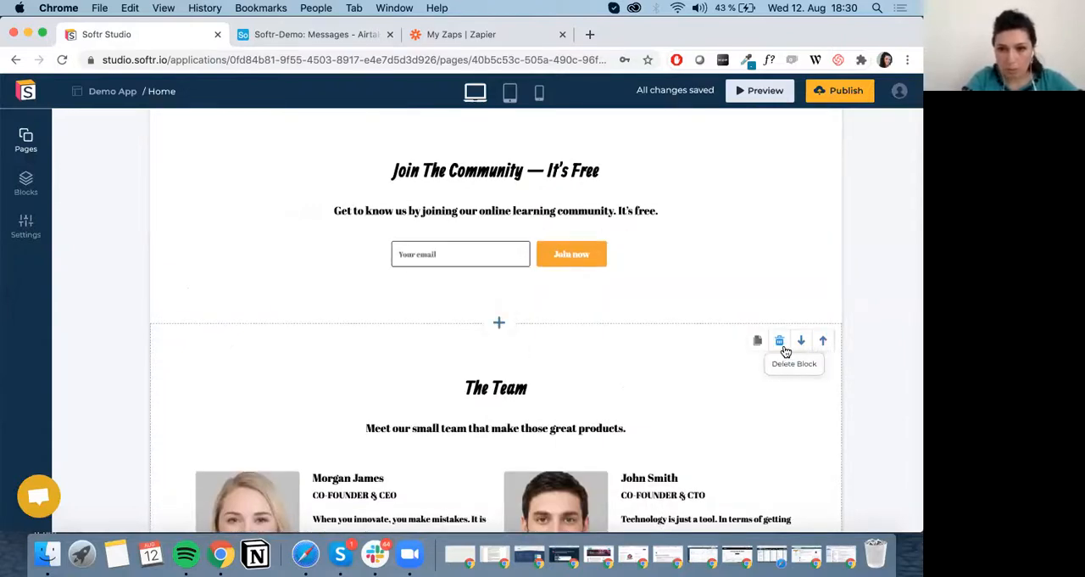
# Examine the Home page's settings for name, URL, title and description, and leave them without changes.
pyautogui.click(26, 138)
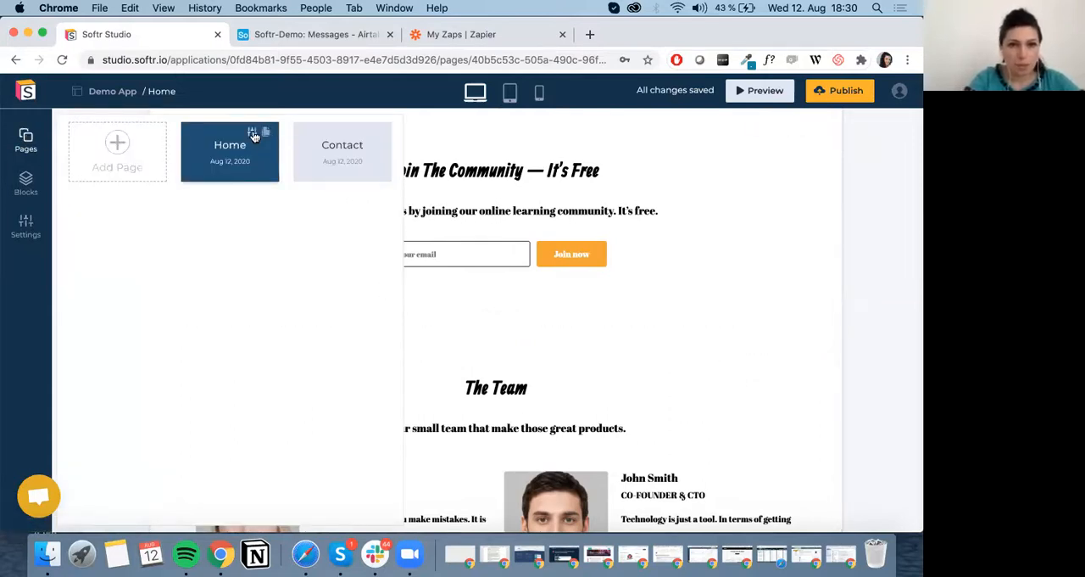
pyautogui.click(253, 133)
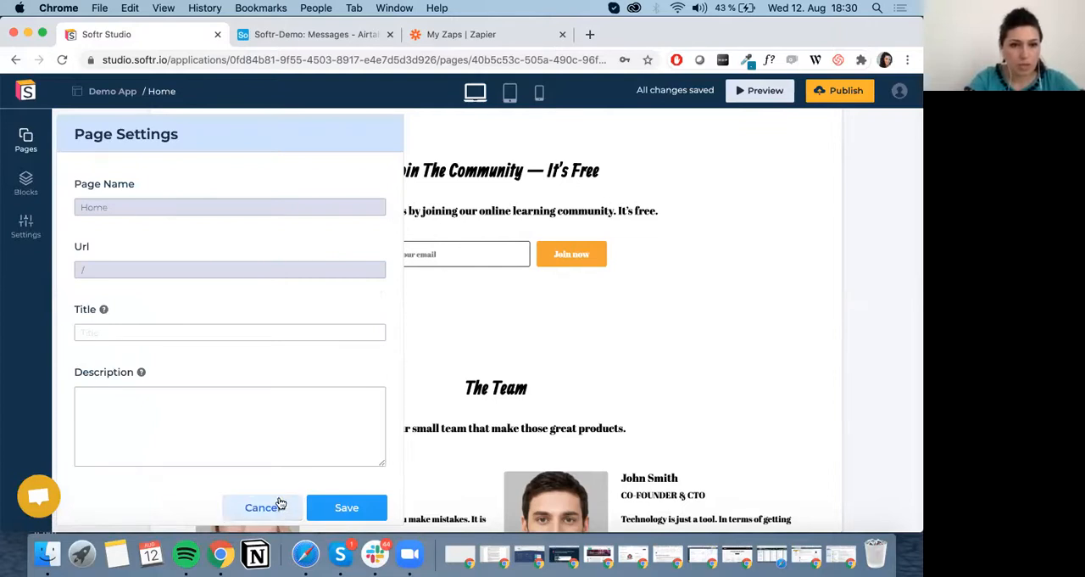
pyautogui.click(27, 228)
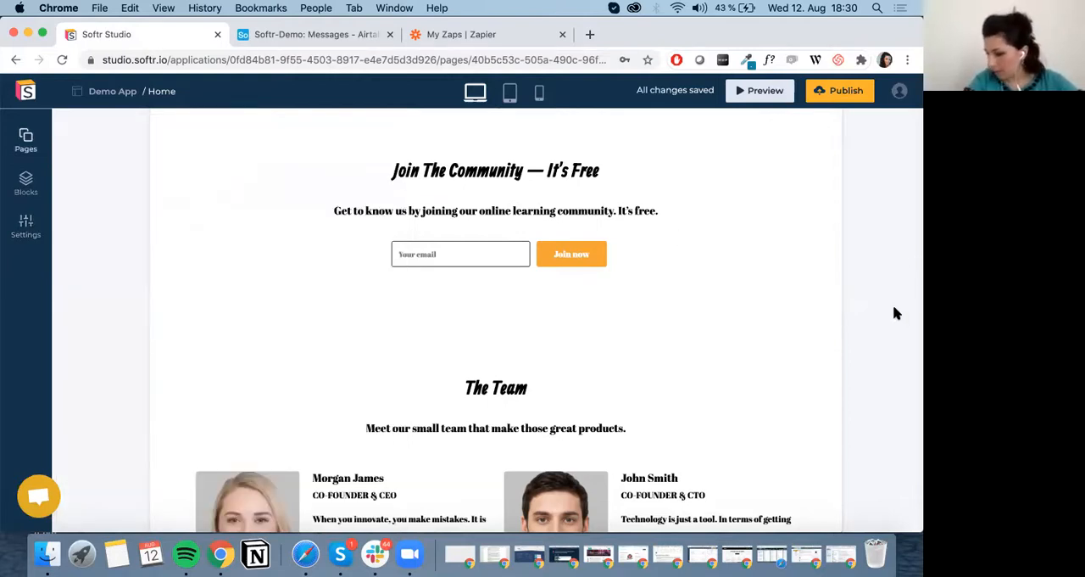
# Return to the dashboard, look over the applications and show the management options for Demo App.
pyautogui.click(25, 91)
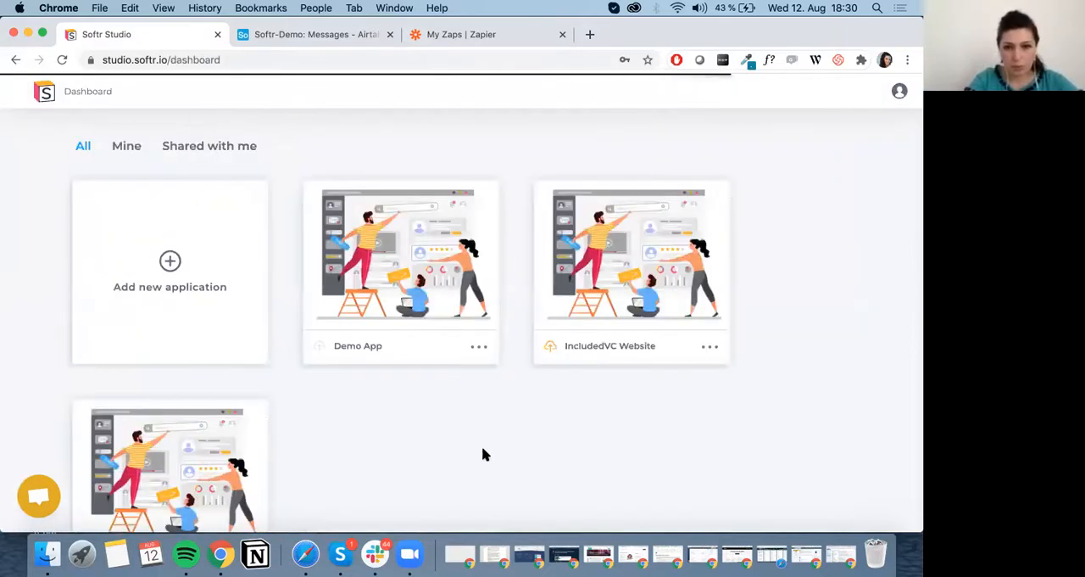
pyautogui.scroll(-3, 477, 347)
pyautogui.scroll(2, 383, 237)
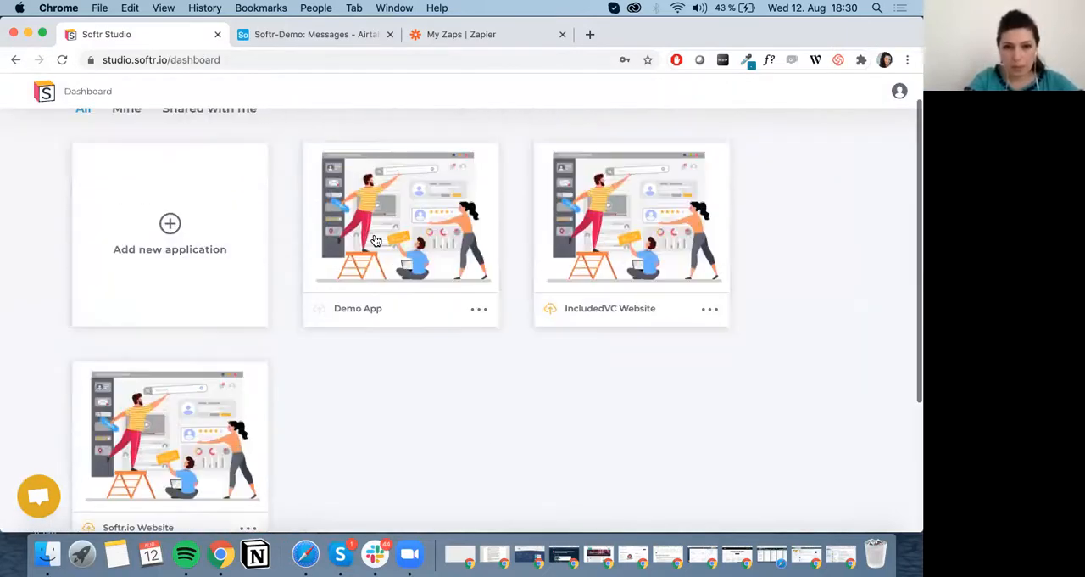
pyautogui.click(482, 310)
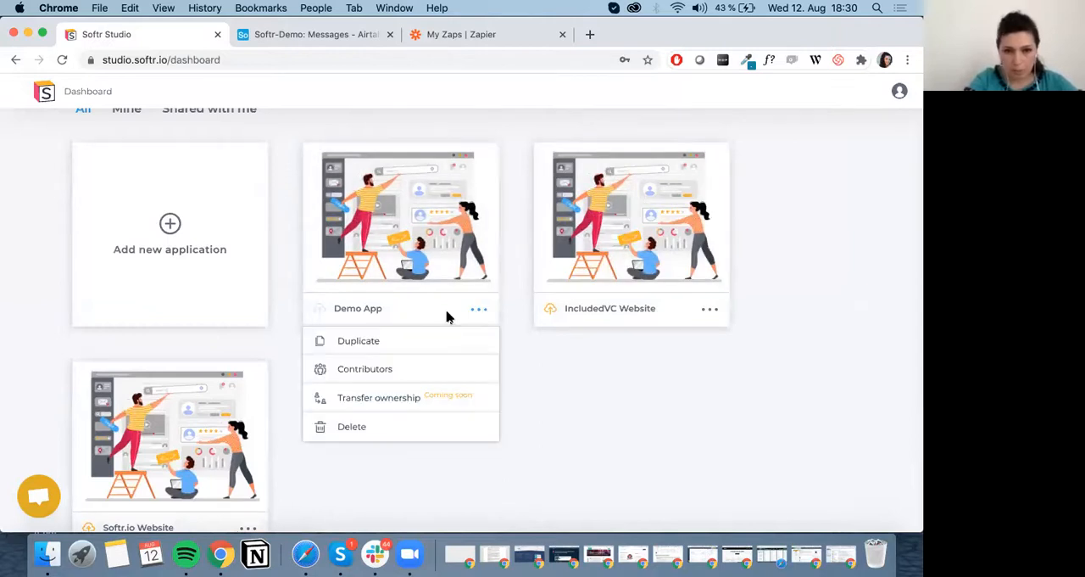
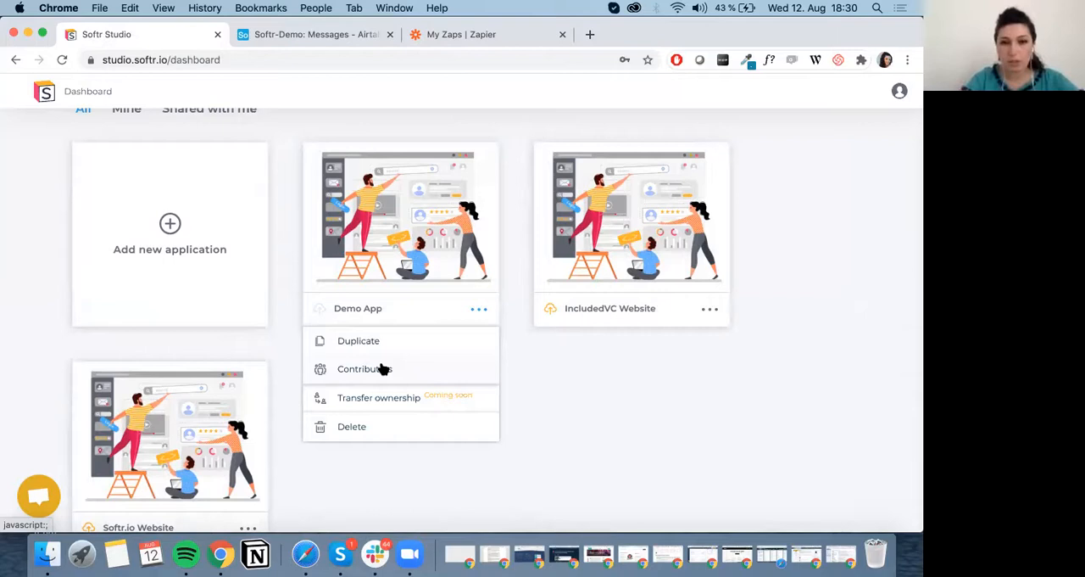
# Review the contributors dialog and the ownership transfer option for Demo App, leaving both without changes.
pyautogui.click(426, 371)
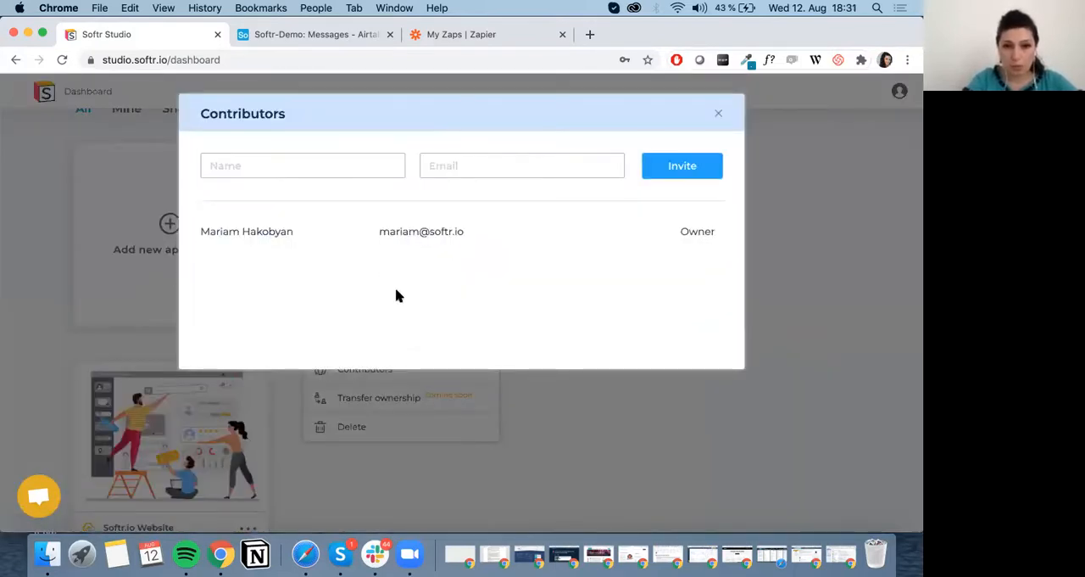
pyautogui.click(718, 115)
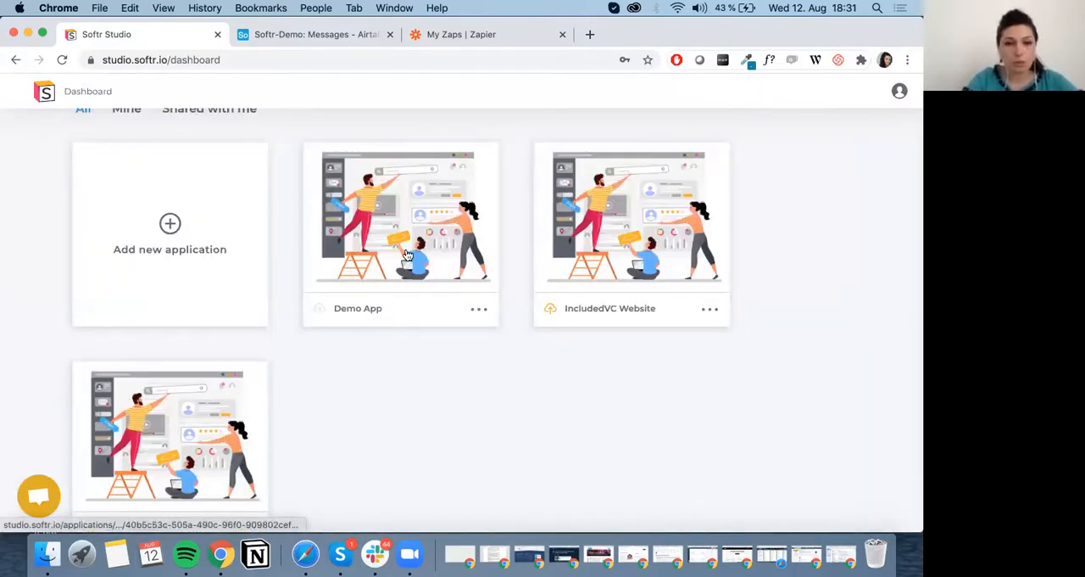
pyautogui.click(479, 308)
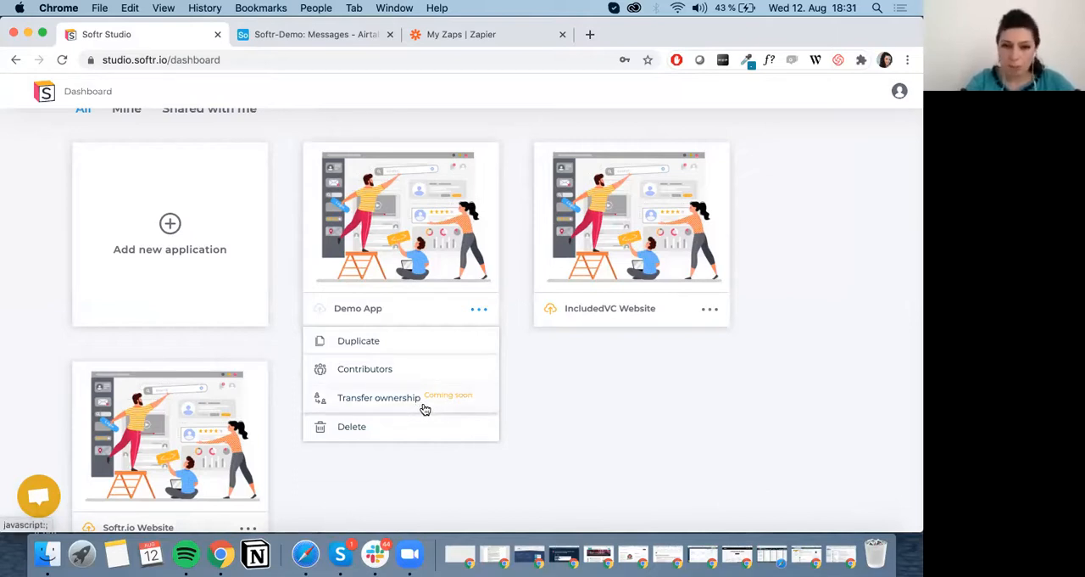
pyautogui.click(612, 396)
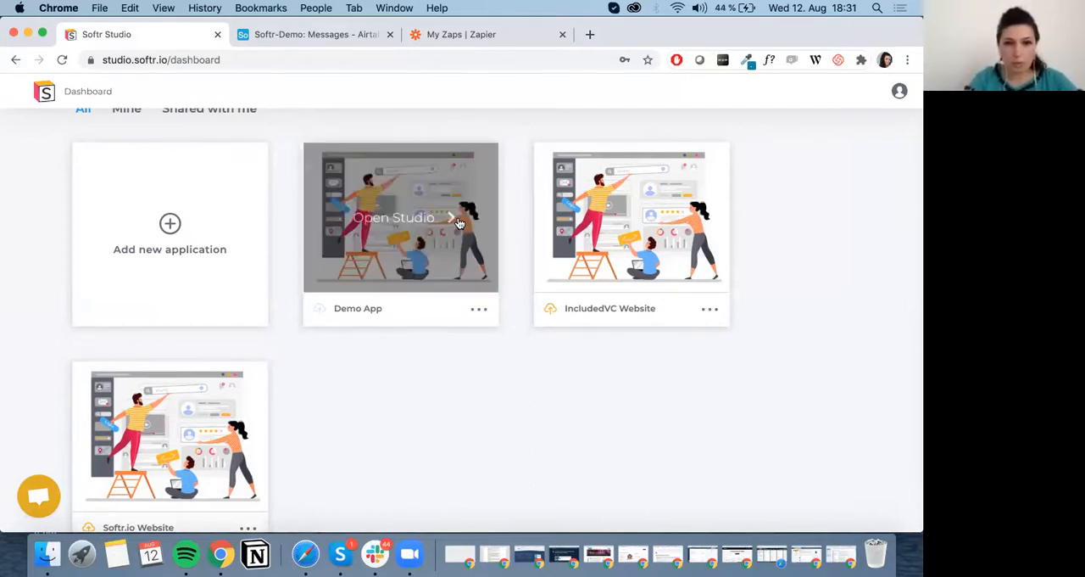
# Open Demo App in the studio and switch to its Contact page.
pyautogui.click(407, 216)
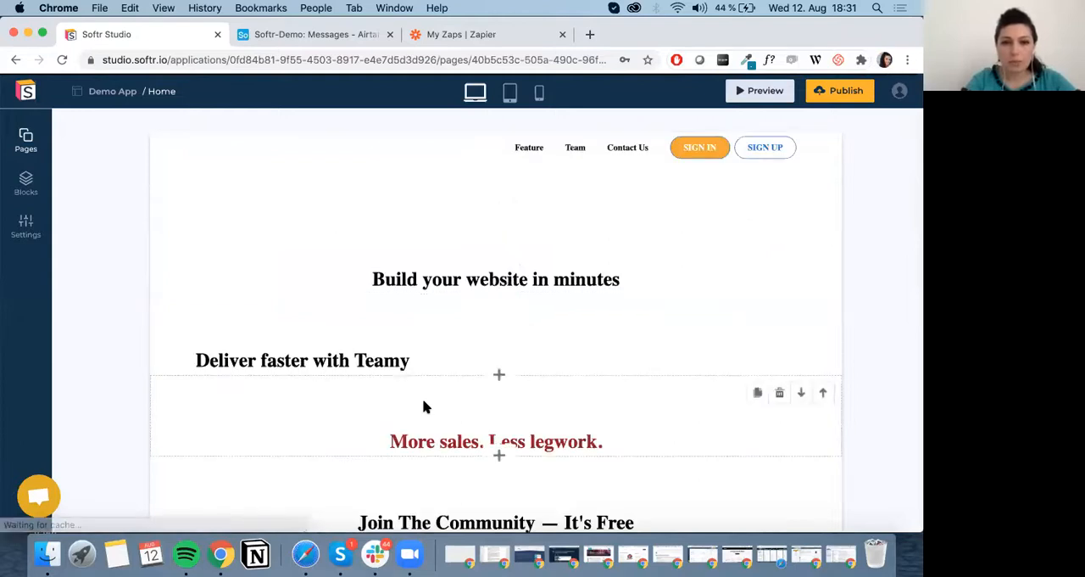
pyautogui.scroll(-15, 425, 407)
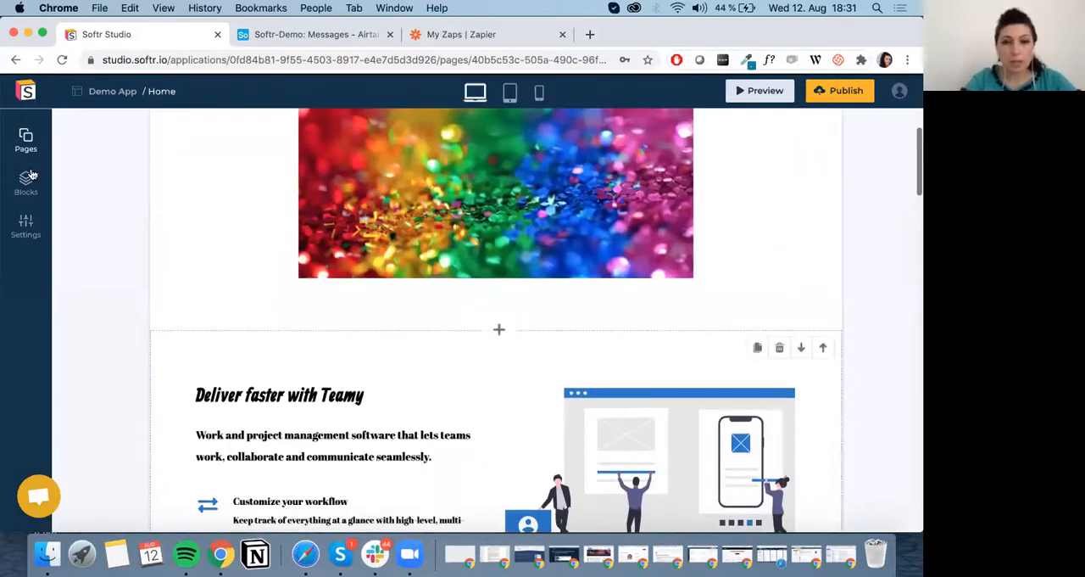
pyautogui.click(24, 134)
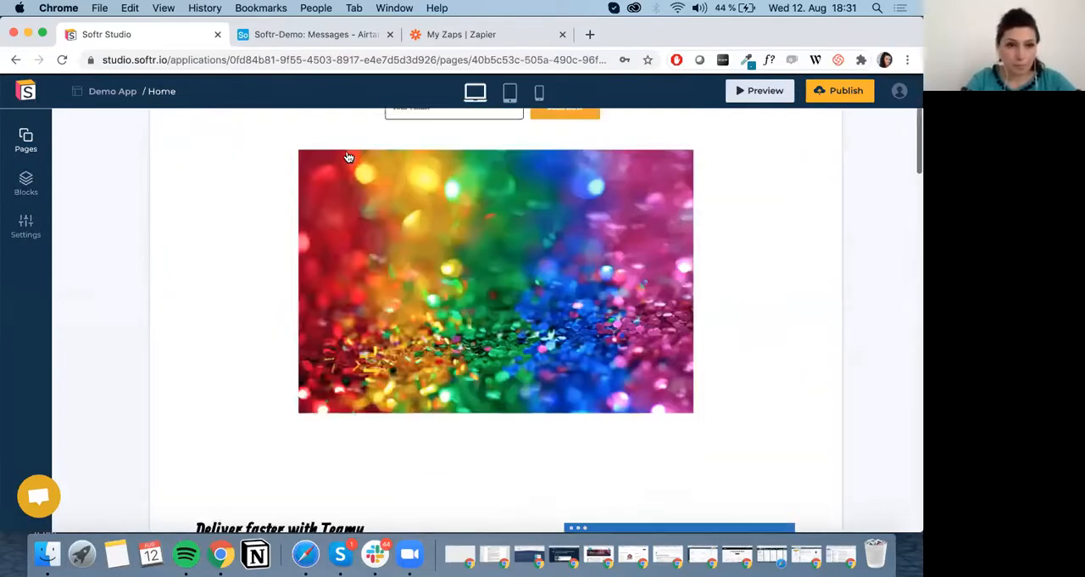
pyautogui.click(342, 151)
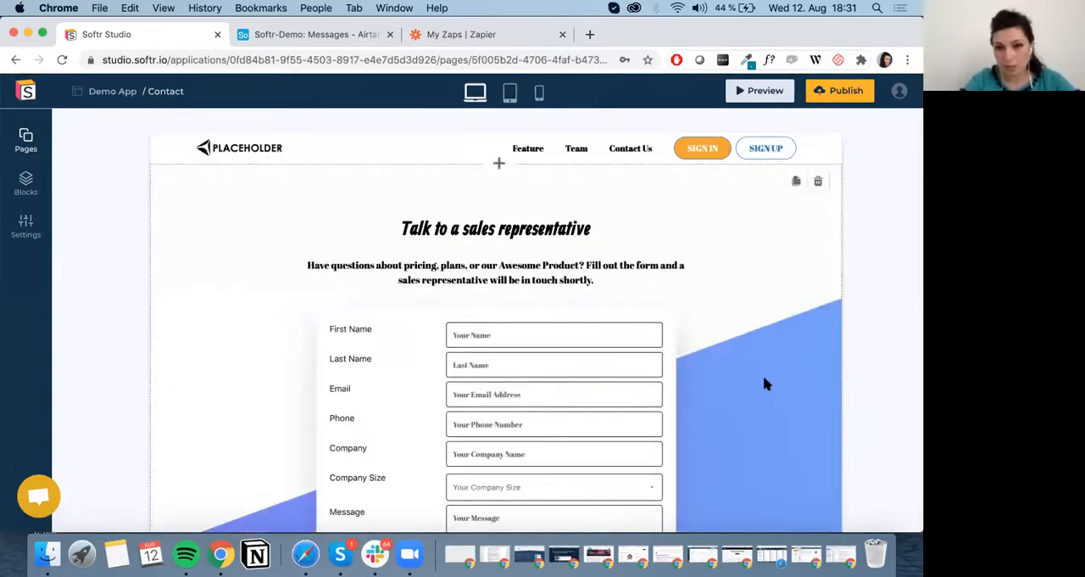
# In the contact form block's settings, expand the Send to Zapier action for the Submit Inquiry button and read the webhook instructions.
pyautogui.click(761, 372)
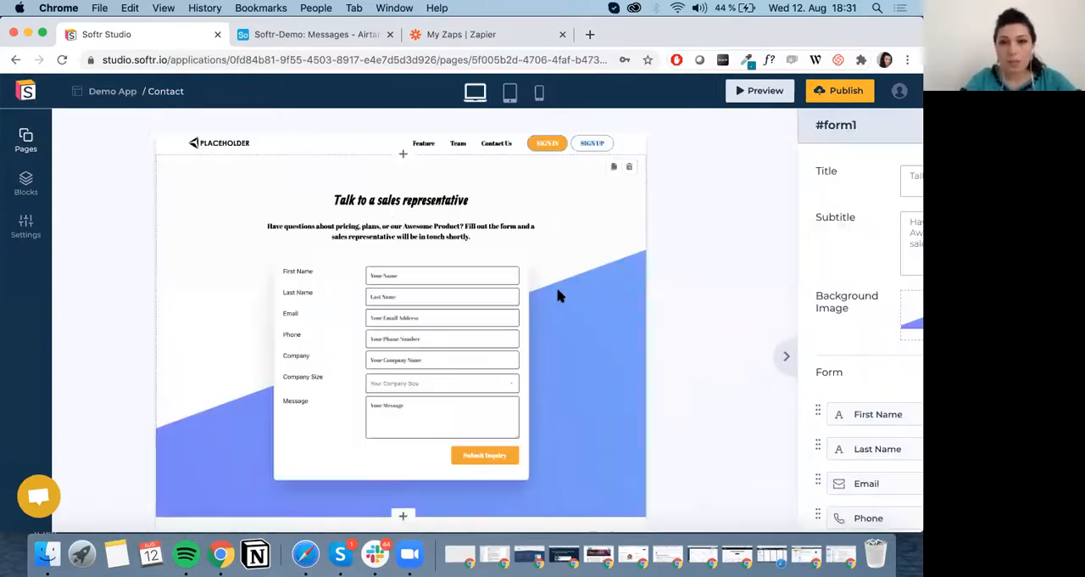
pyautogui.scroll(-5, 835, 315)
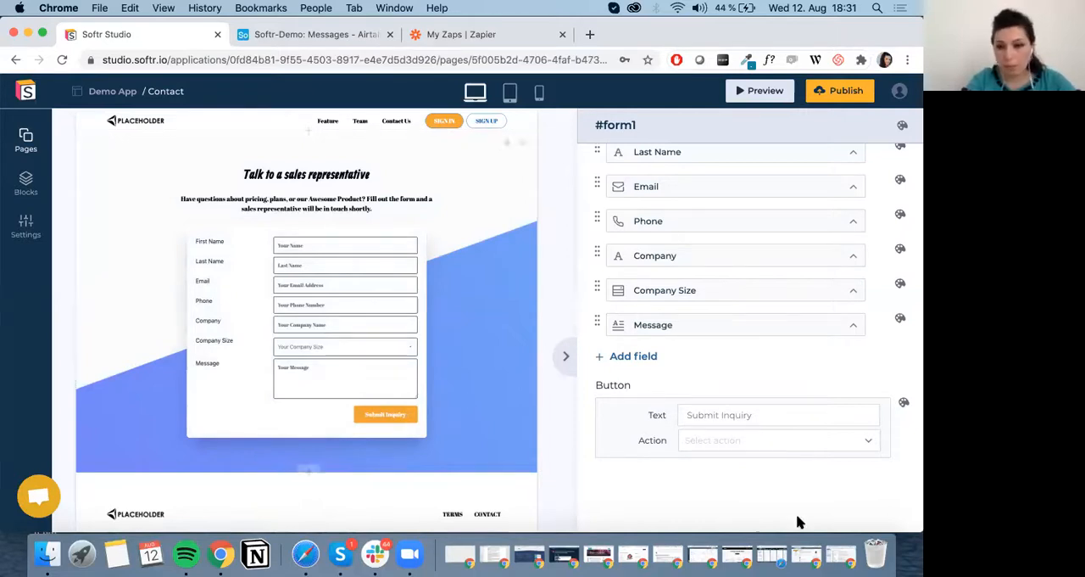
pyautogui.click(824, 445)
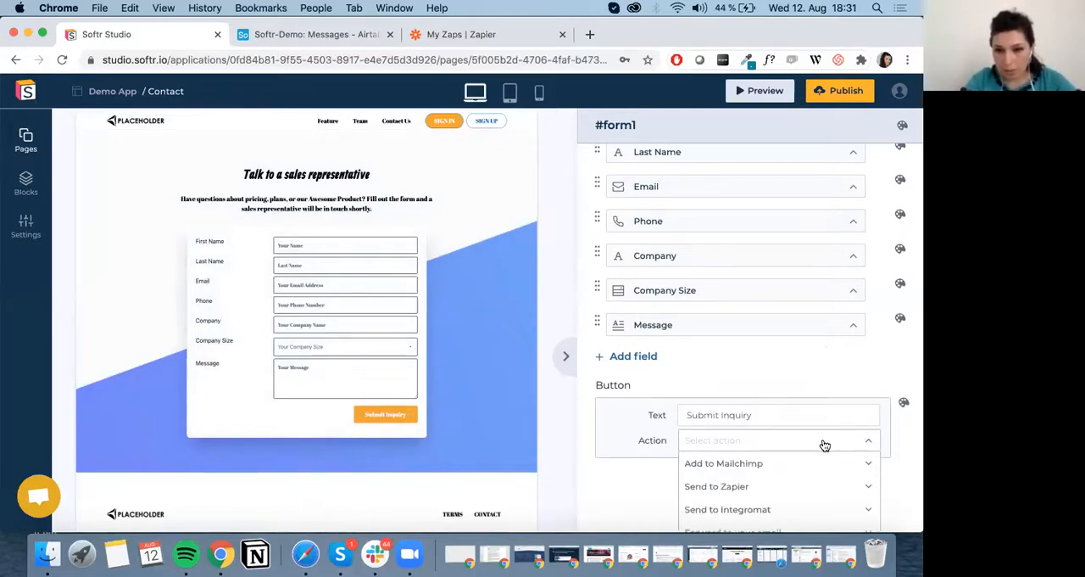
pyautogui.scroll(-2, 824, 445)
pyautogui.click(805, 385)
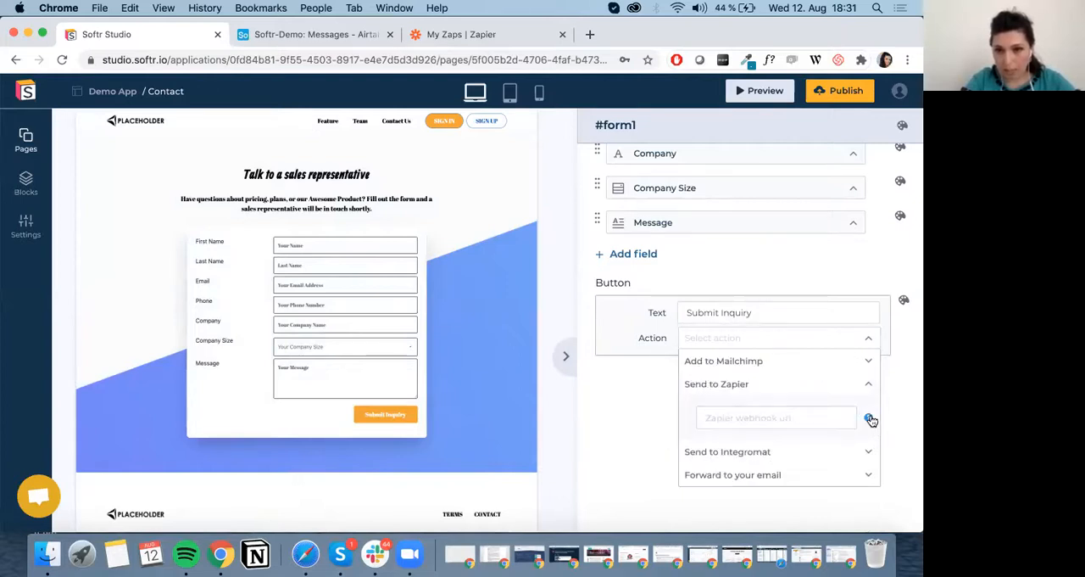
pyautogui.moveTo(868, 421)
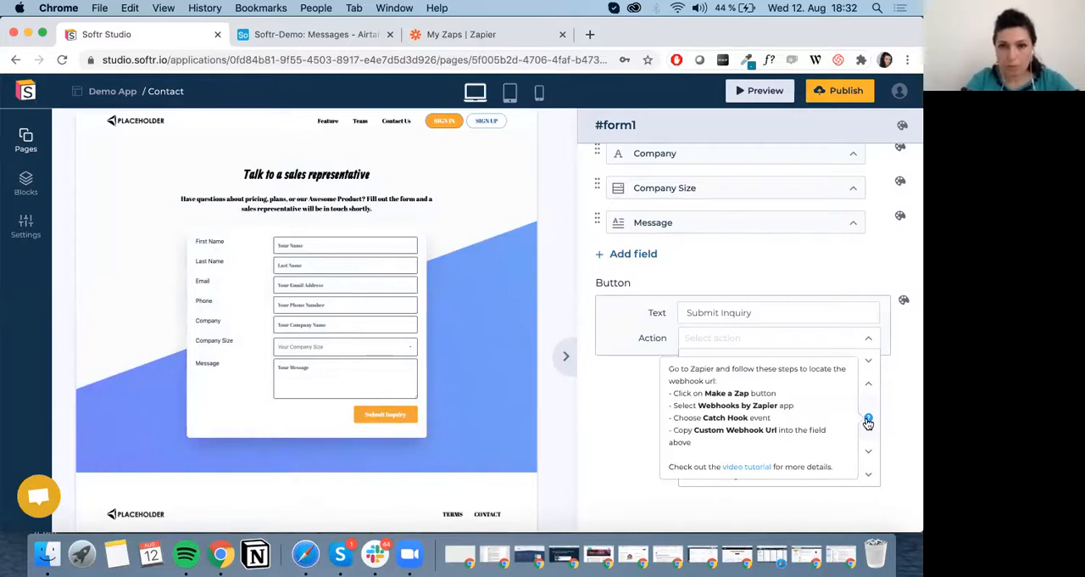
# Switch to Zapier and create a new zap triggered by the Catch Hook event of Webhooks by Zapier.
pyautogui.click(454, 34)
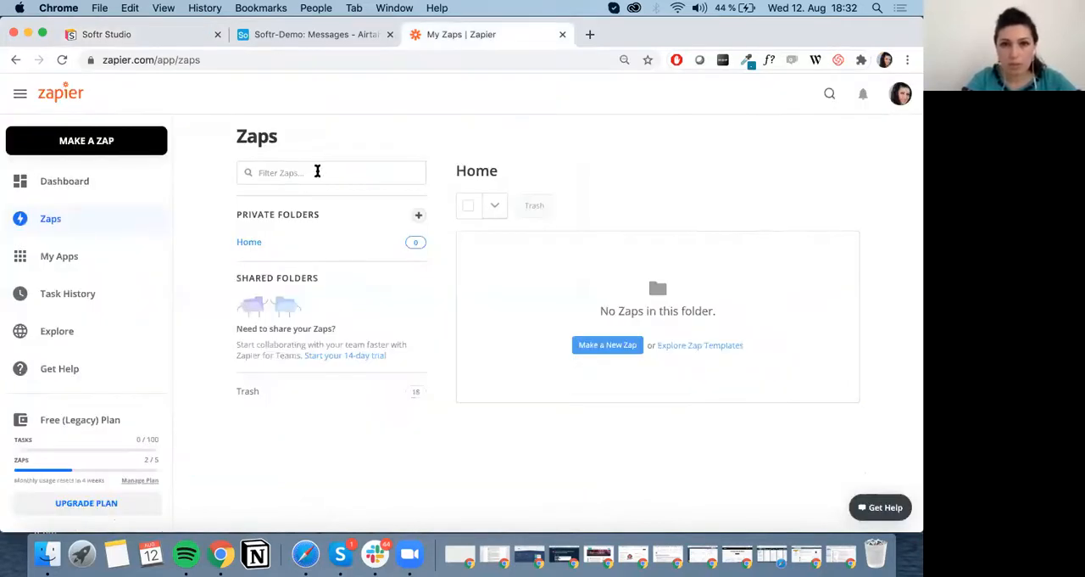
pyautogui.click(616, 345)
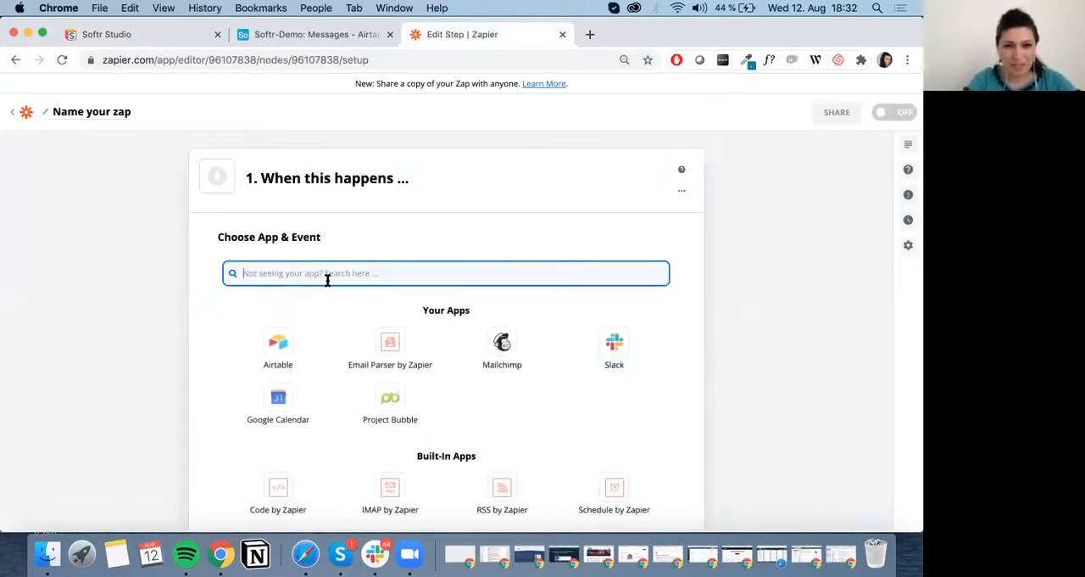
pyautogui.write('webhoo')
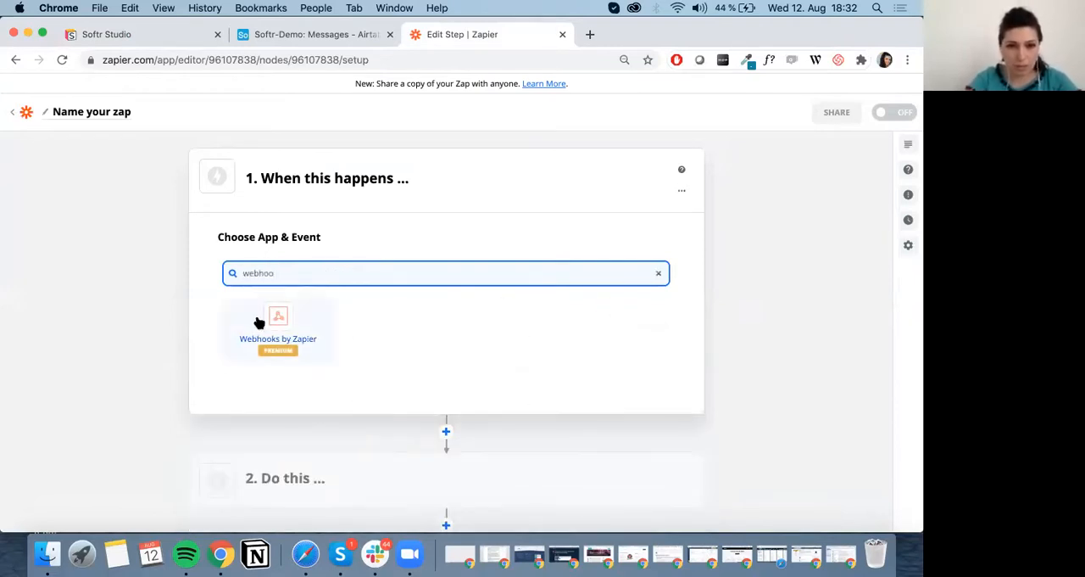
pyautogui.click(259, 322)
pyautogui.click(270, 342)
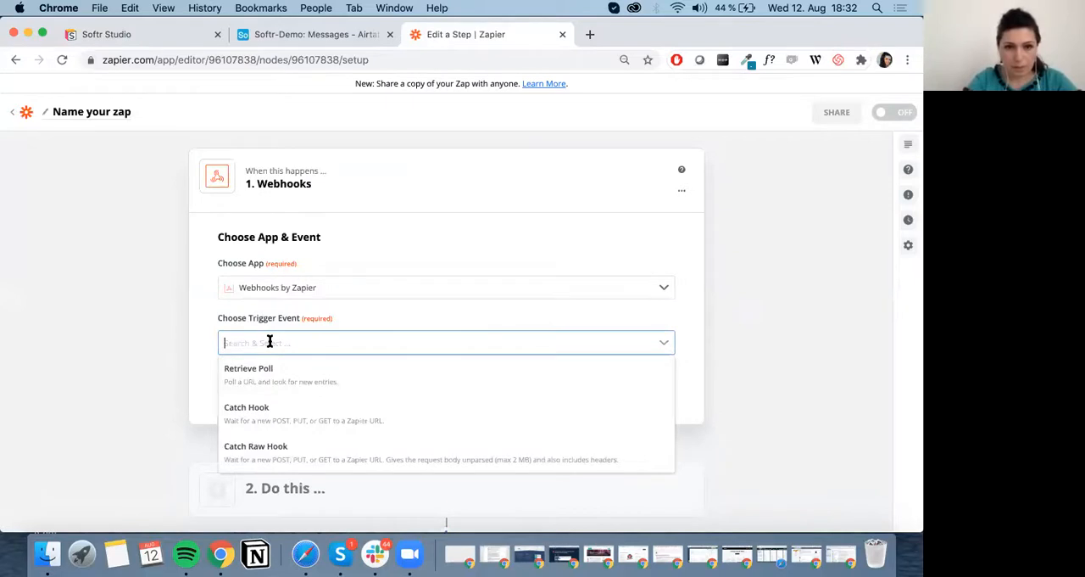
pyautogui.click(405, 388)
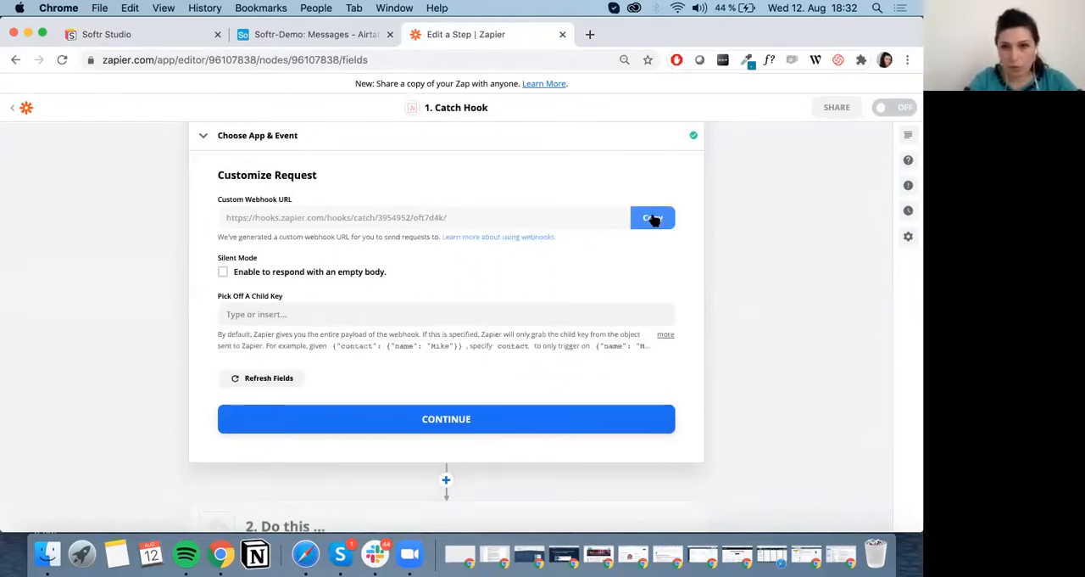
# Copy the zap's custom webhook URL and enter it in Softr as the Submit Inquiry button's Send to Zapier URL.
pyautogui.click(652, 217)
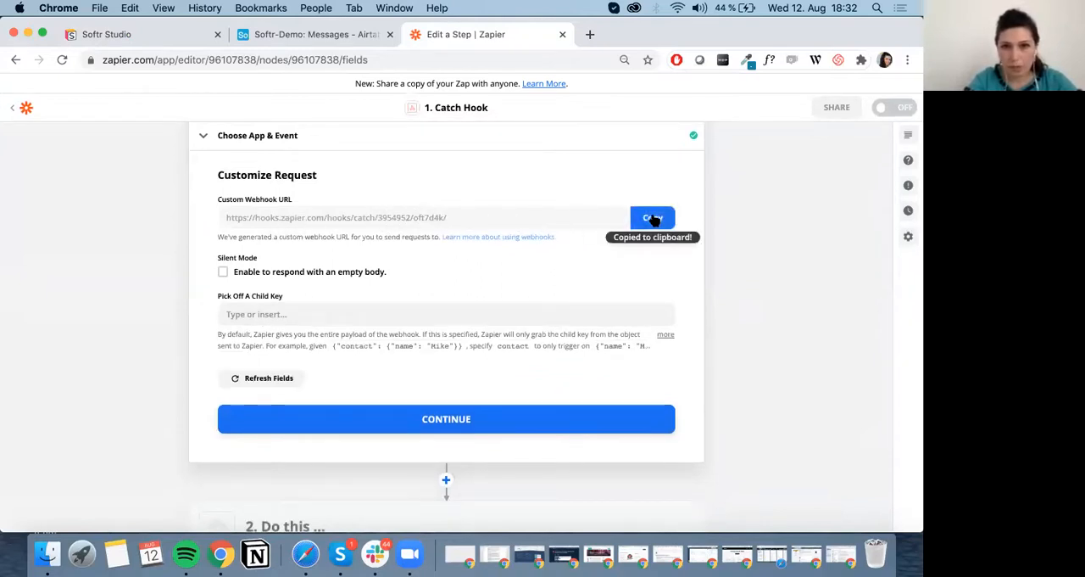
pyautogui.click(113, 34)
pyautogui.click(749, 415)
pyautogui.press('super+v')
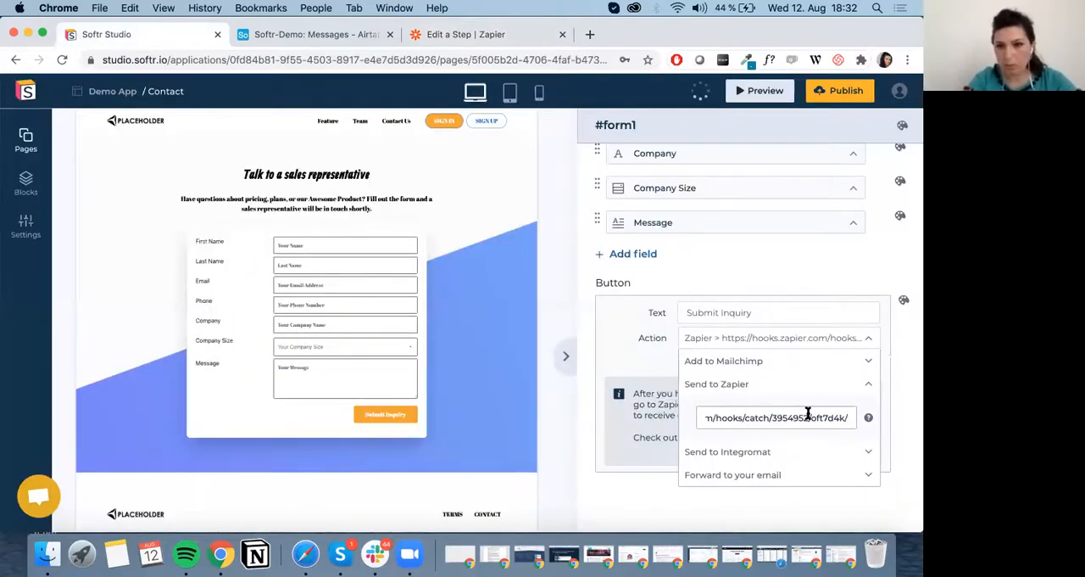
pyautogui.click(638, 361)
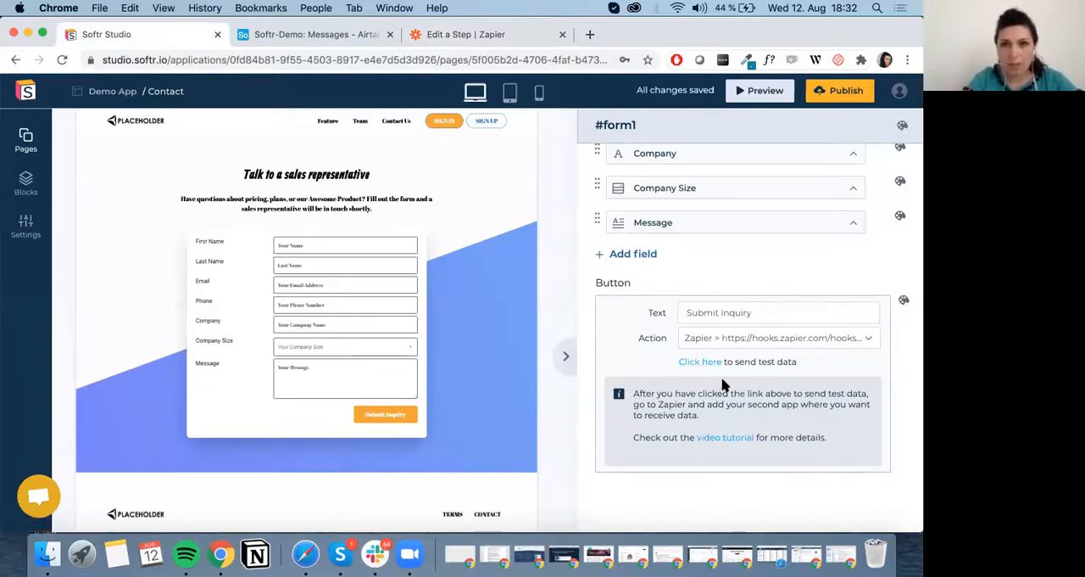
# Send test data from the Softr form, load the request in Zapier's trigger test, and continue to the action step.
pyautogui.click(700, 362)
pyautogui.click(462, 33)
pyautogui.click(381, 420)
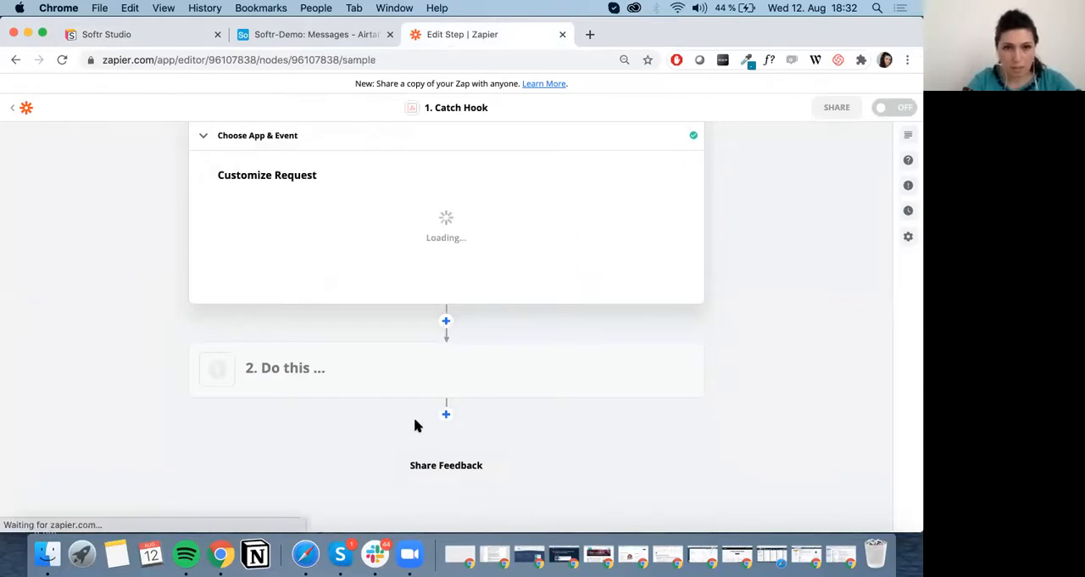
pyautogui.click(466, 376)
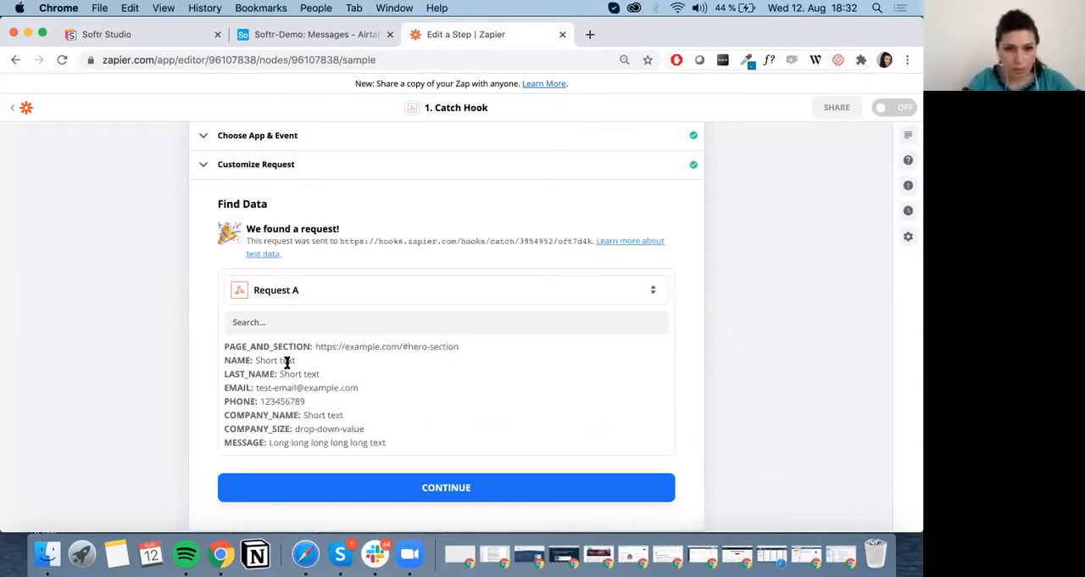
pyautogui.scroll(-3, 332, 236)
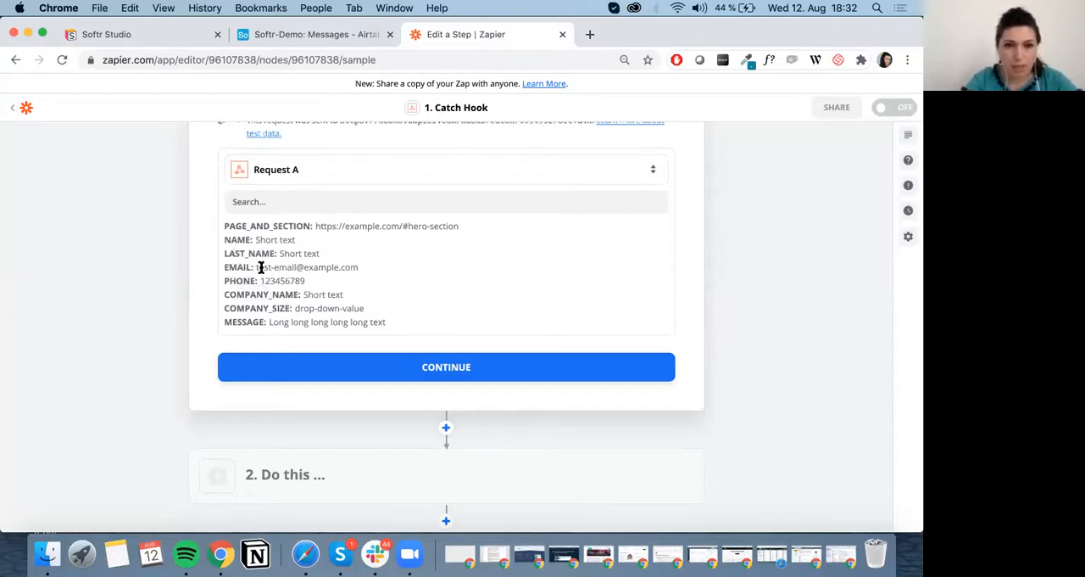
pyautogui.click(474, 367)
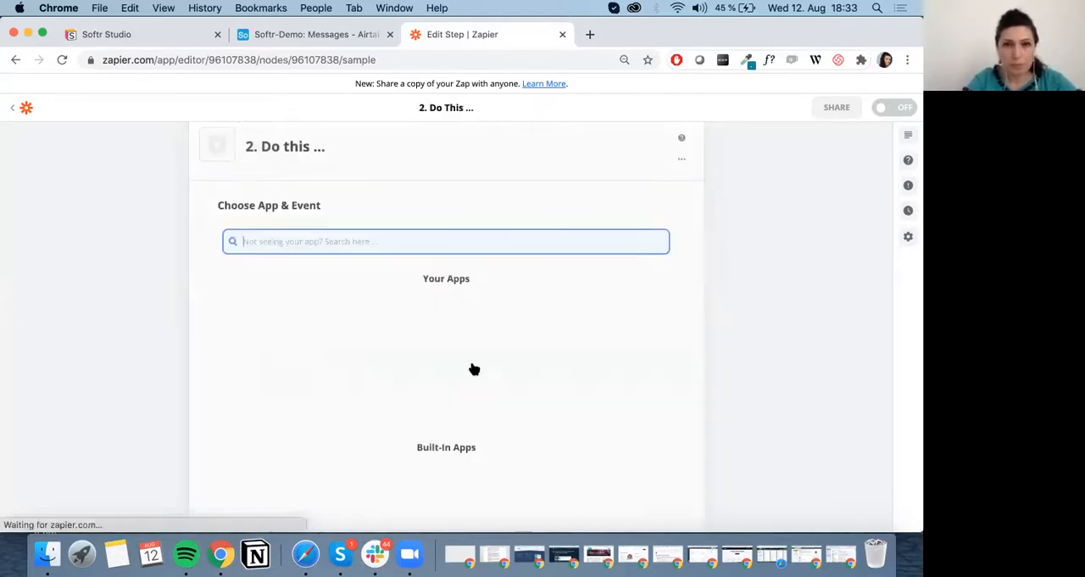
# Set the zap's second step to Airtable with the Create Record action event.
pyautogui.click(136, 39)
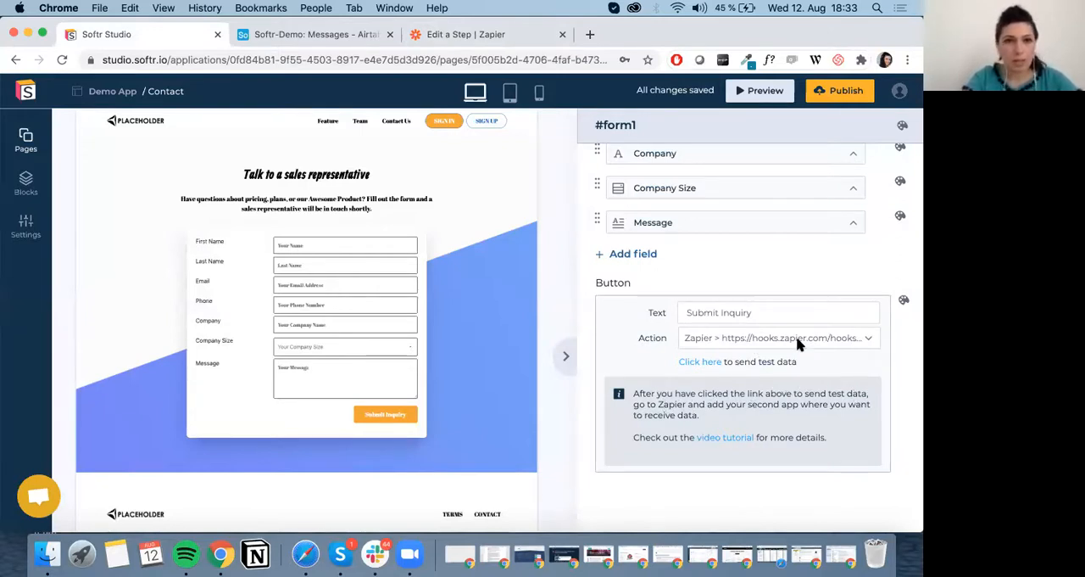
pyautogui.click(465, 36)
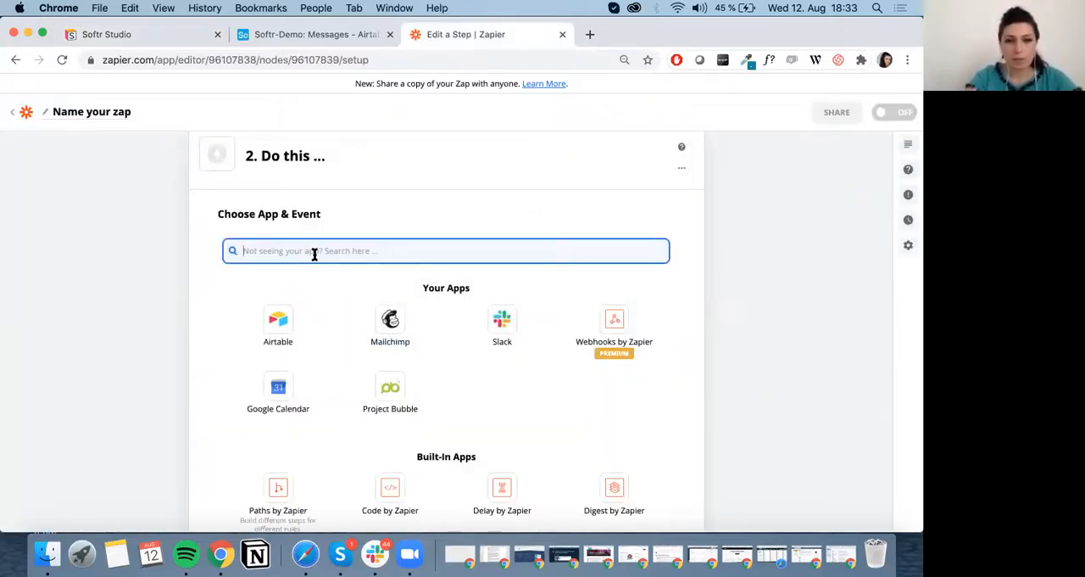
pyautogui.write('airta')
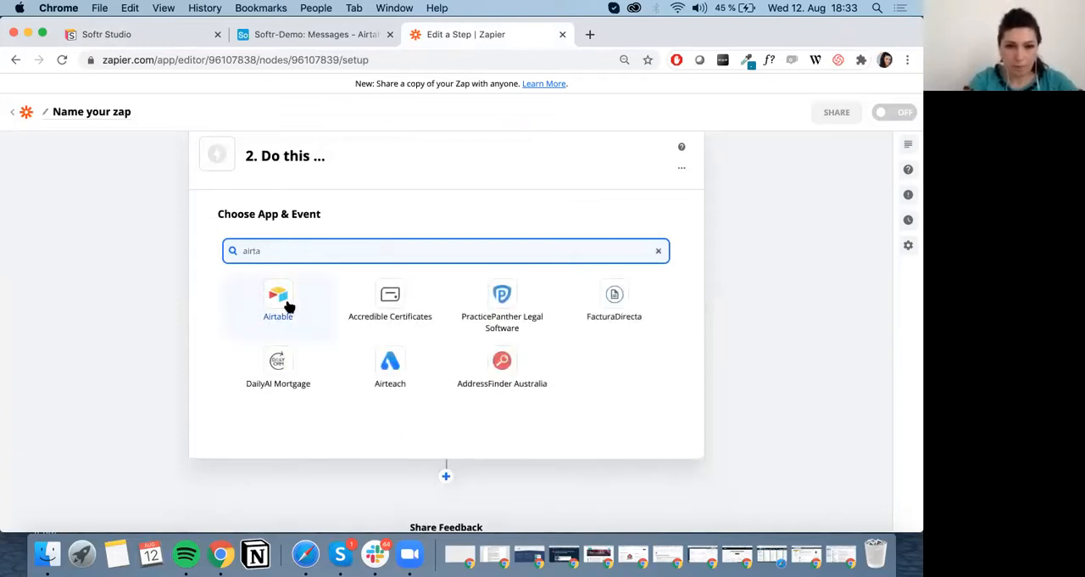
pyautogui.click(280, 301)
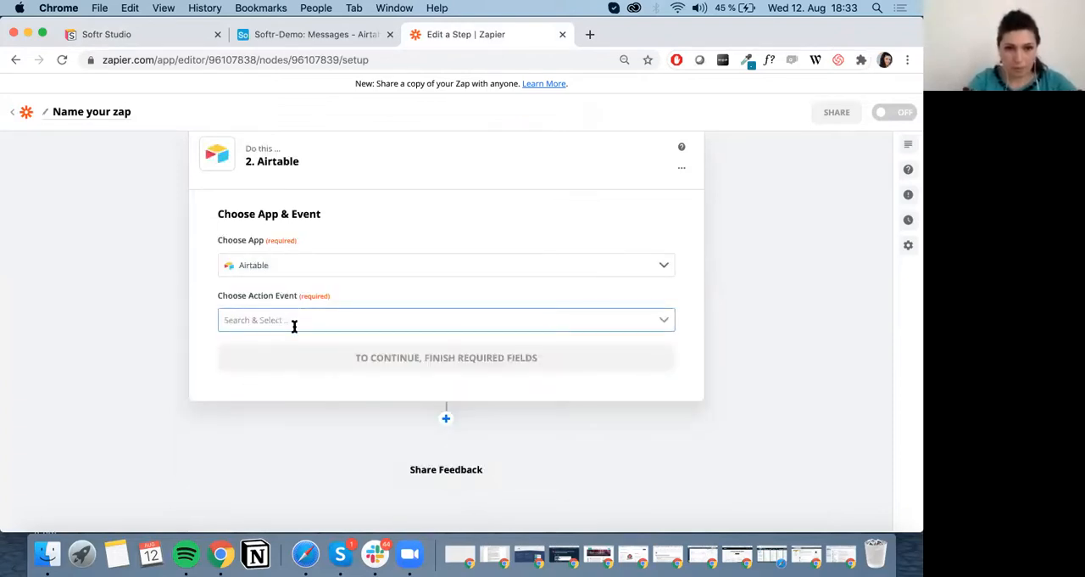
pyautogui.click(294, 324)
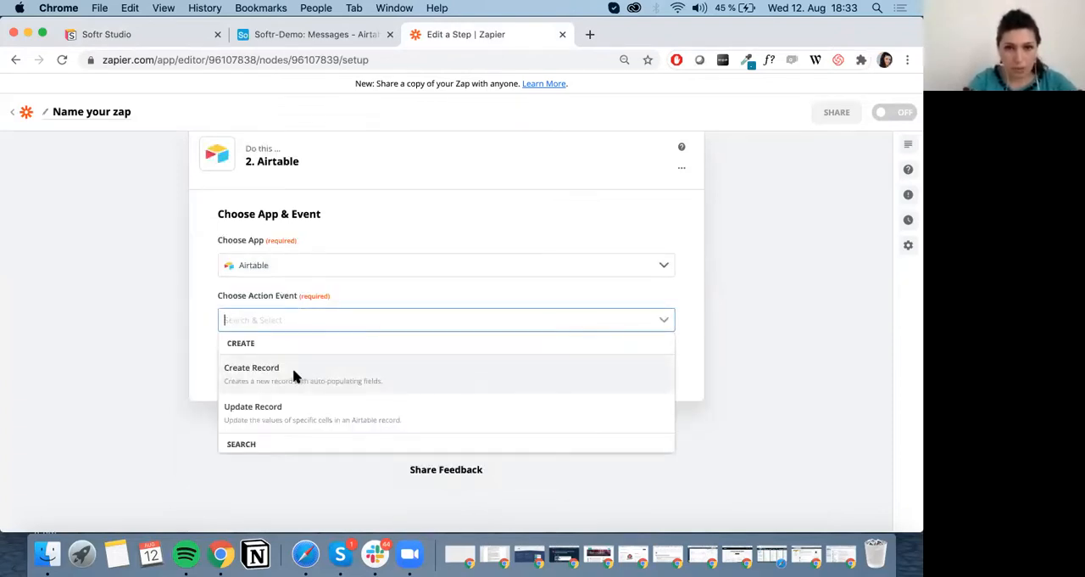
pyautogui.click(294, 373)
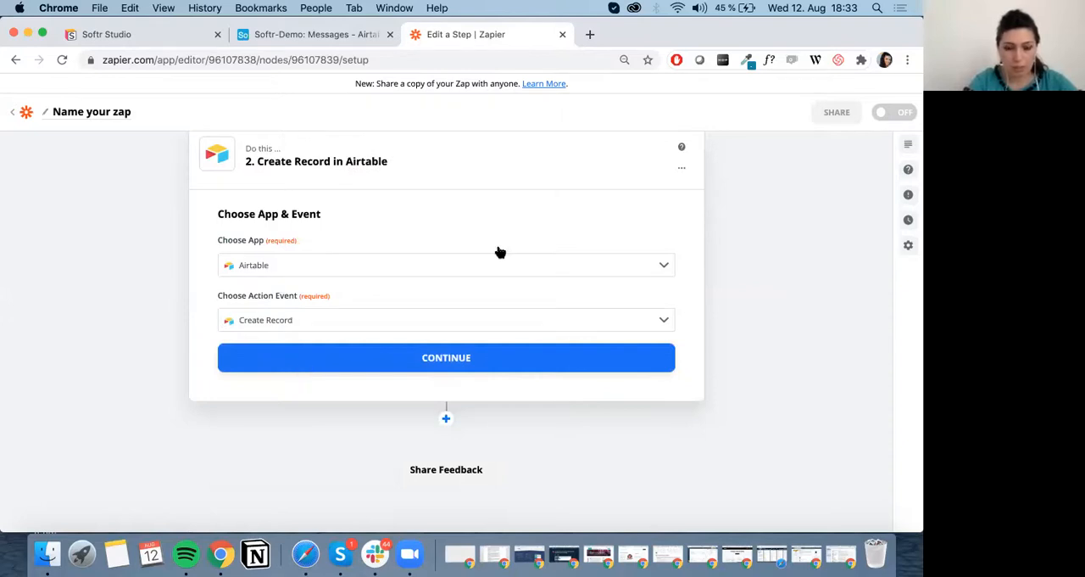
pyautogui.click(508, 368)
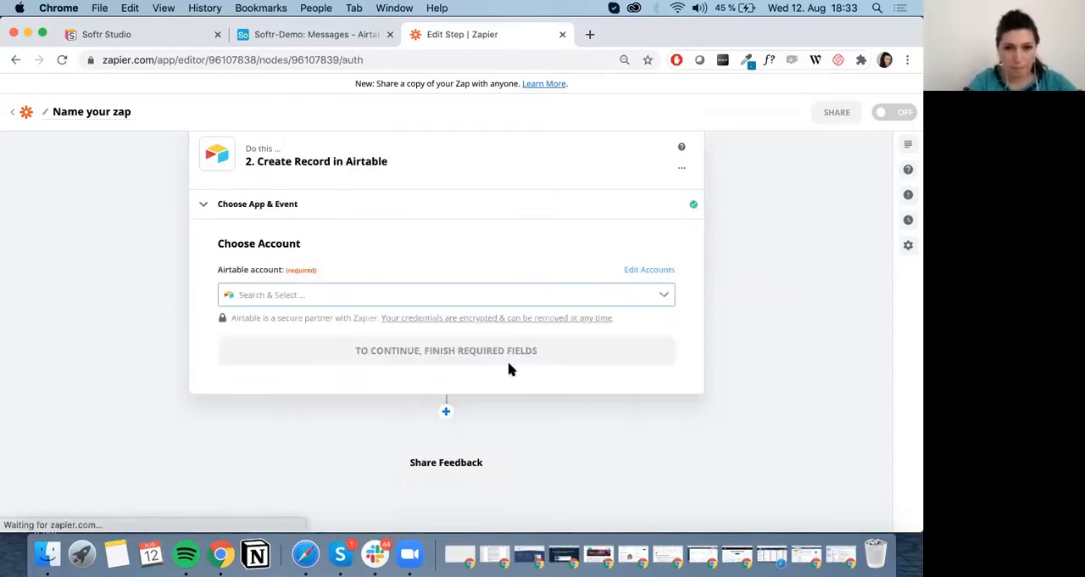
# Choose the existing Airtable account for the Create Record step and continue to the record customization.
pyautogui.click(388, 295)
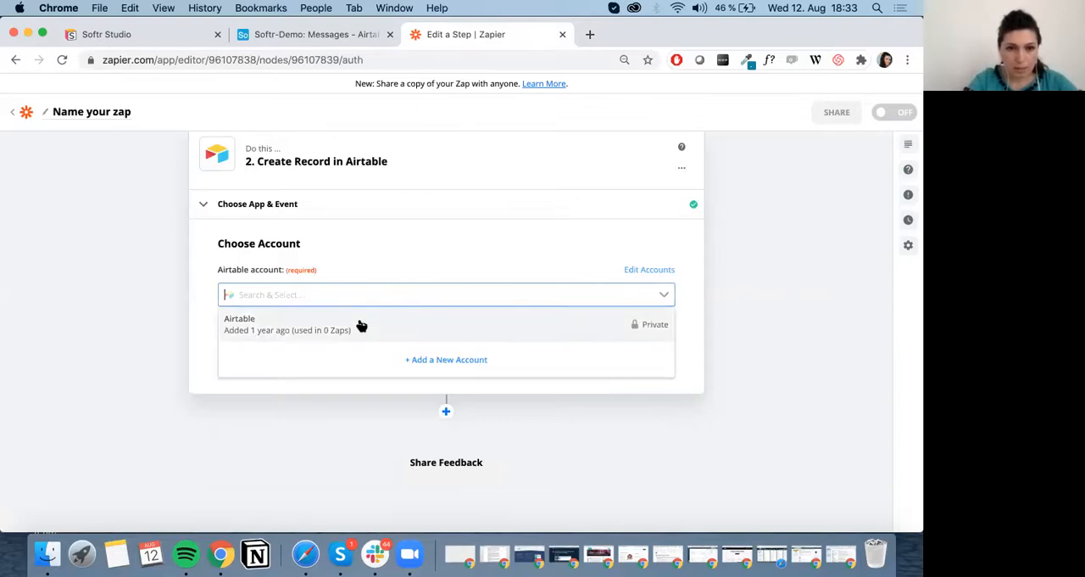
pyautogui.click(359, 322)
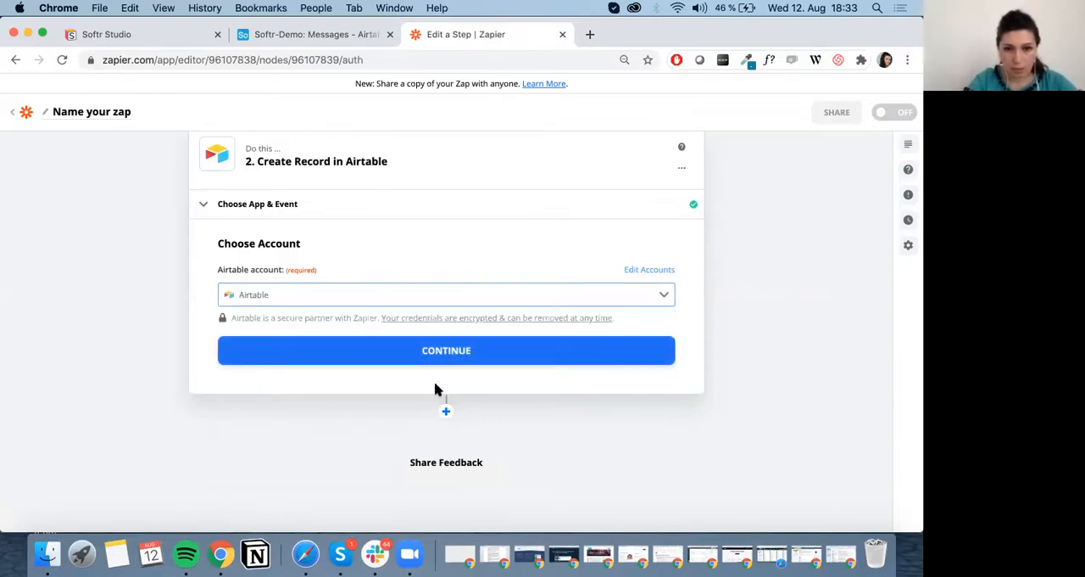
pyautogui.click(450, 361)
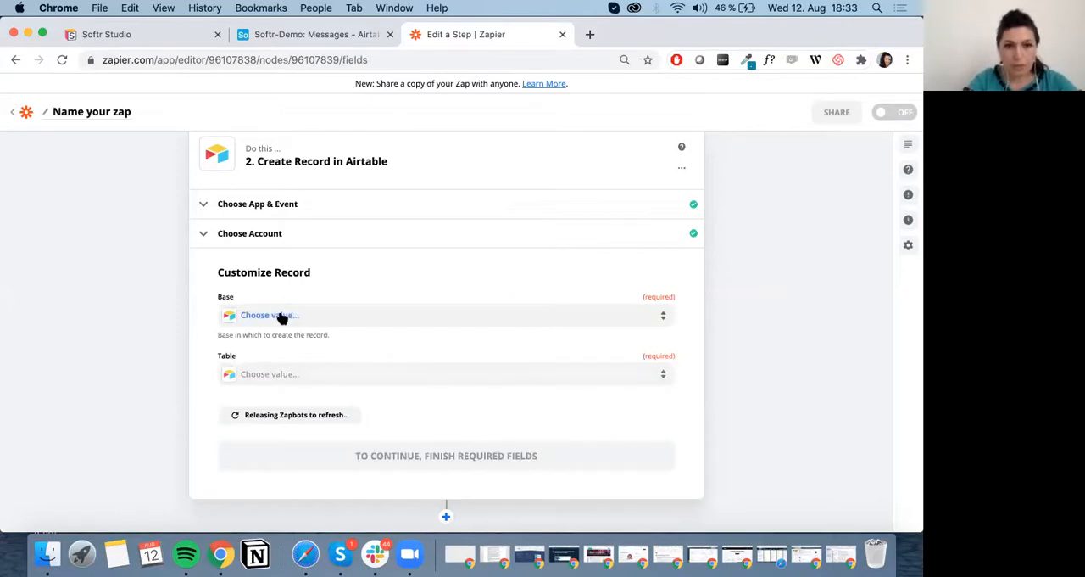
# Set the Create Record step's base to Softr-Demo and its table to Messages, checking the names against Airtable.
pyautogui.click(282, 316)
pyautogui.scroll(-1, 299, 424)
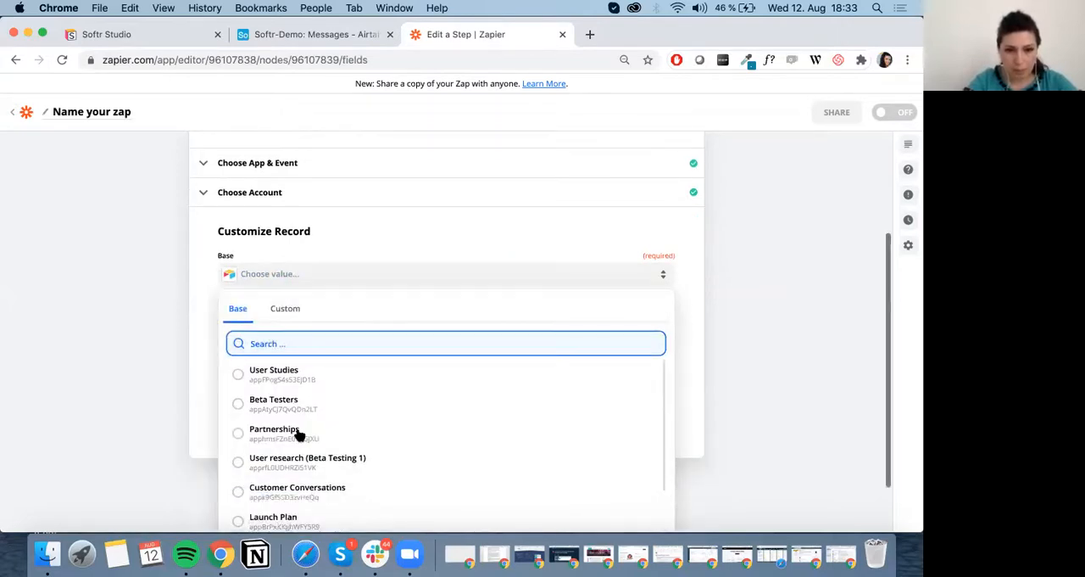
pyautogui.scroll(-10, 299, 434)
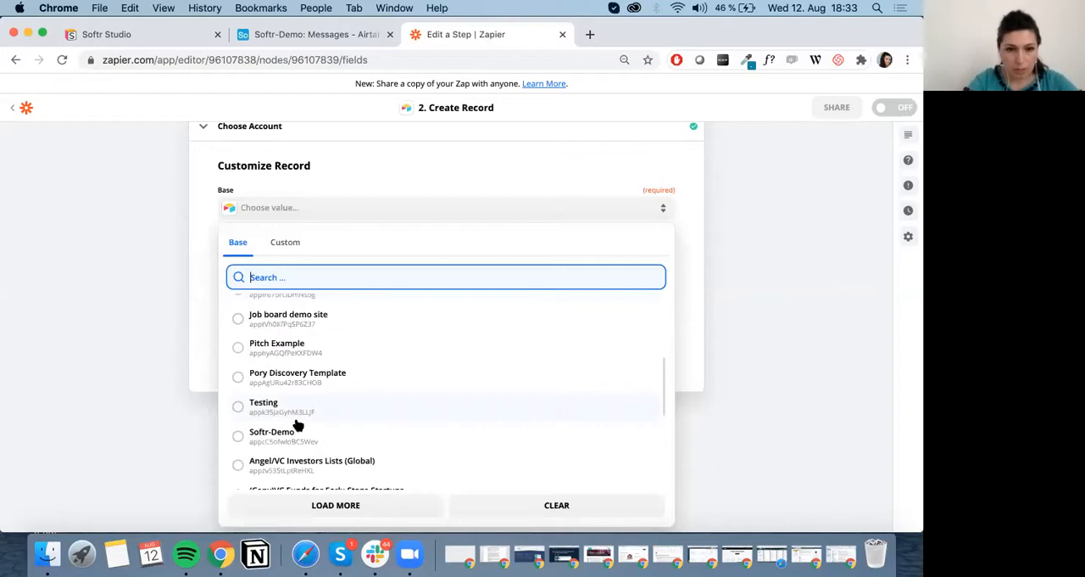
pyautogui.click(295, 424)
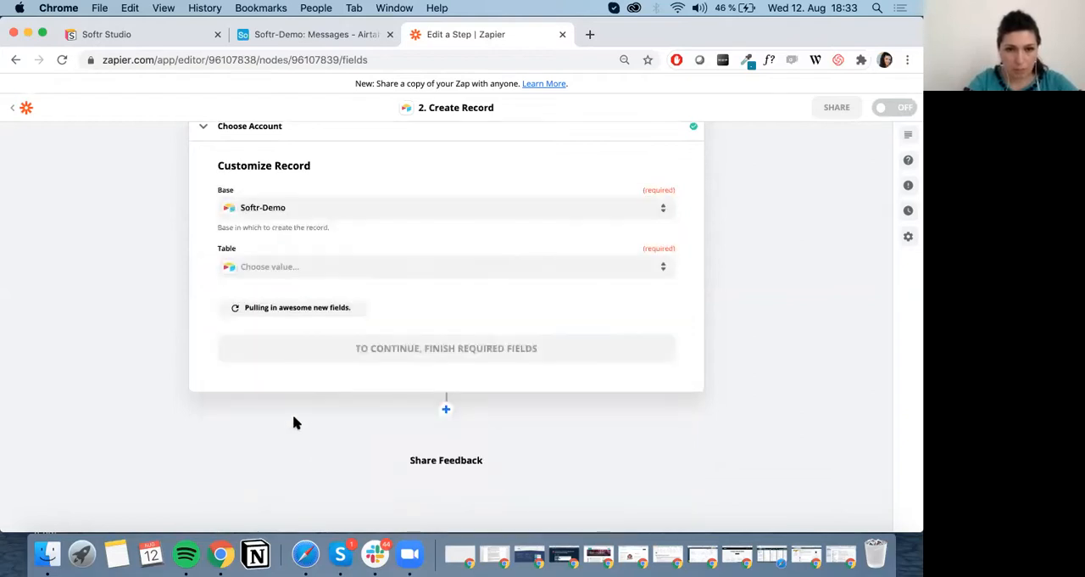
pyautogui.click(286, 39)
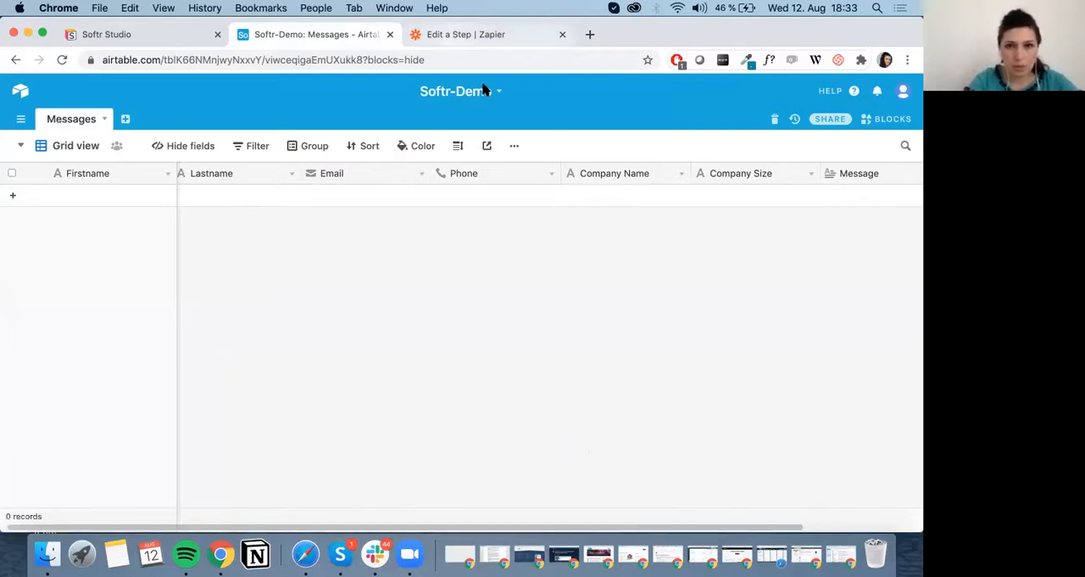
pyautogui.hotkey('ctrl', 'Tab')
pyautogui.click(283, 269)
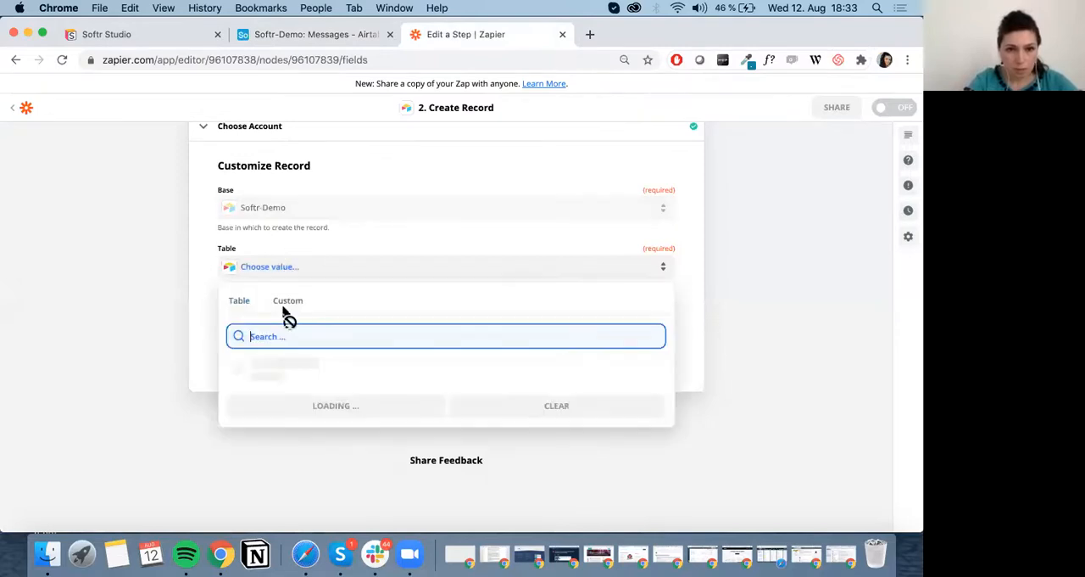
pyautogui.click(278, 374)
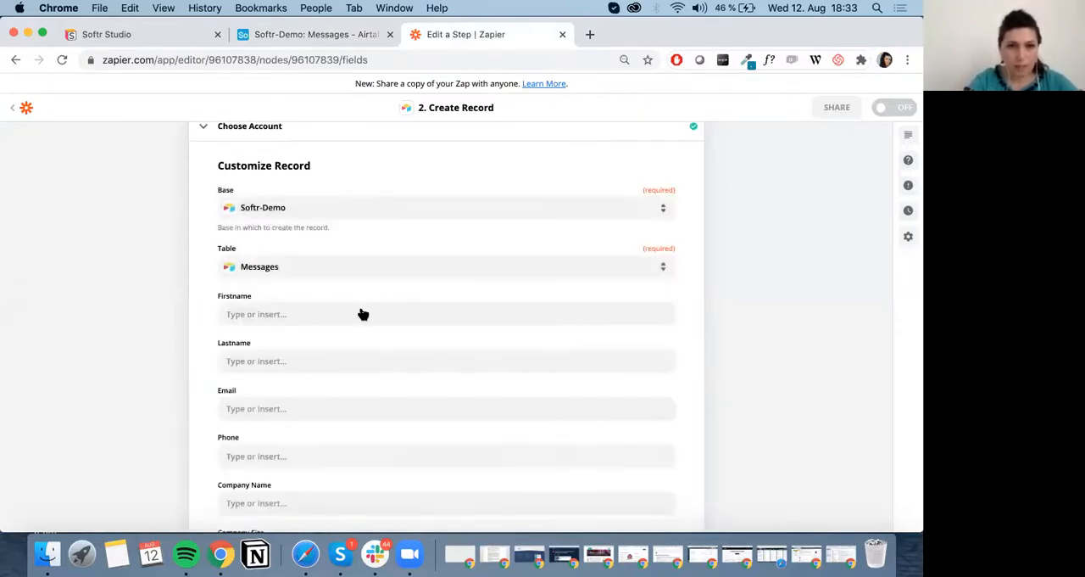
# Map the record's Firstname field to the Catch Hook's Name value and Lastname to its Last Name value.
pyautogui.scroll(-3, 339, 309)
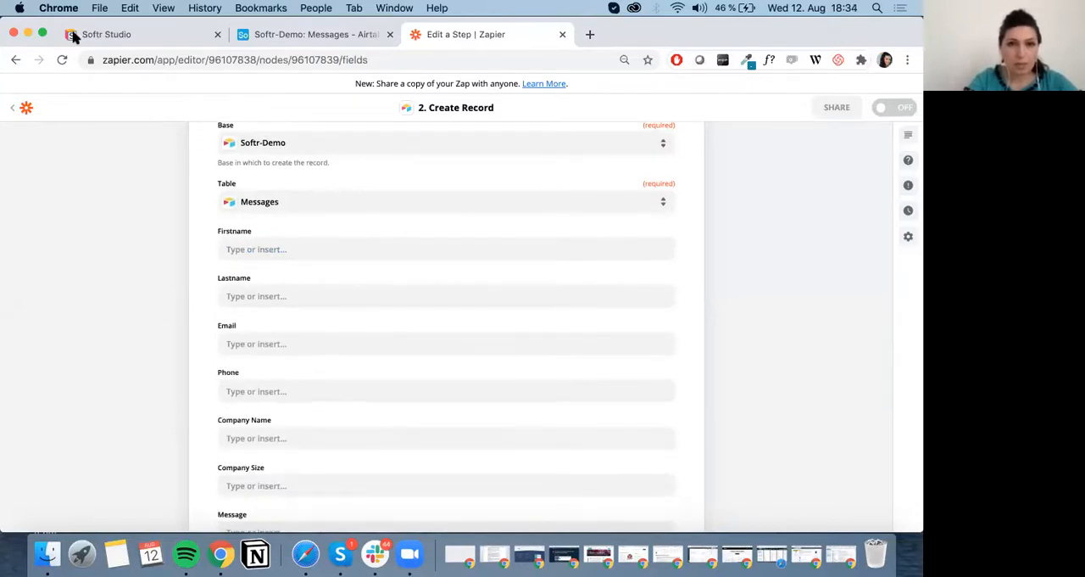
pyautogui.click(102, 34)
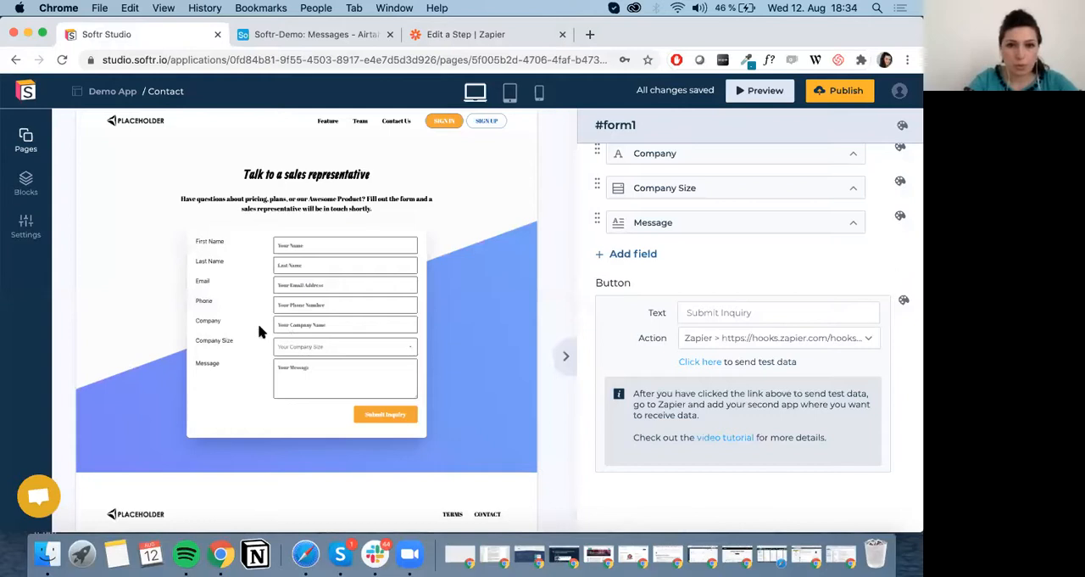
pyautogui.click(471, 36)
pyautogui.click(277, 250)
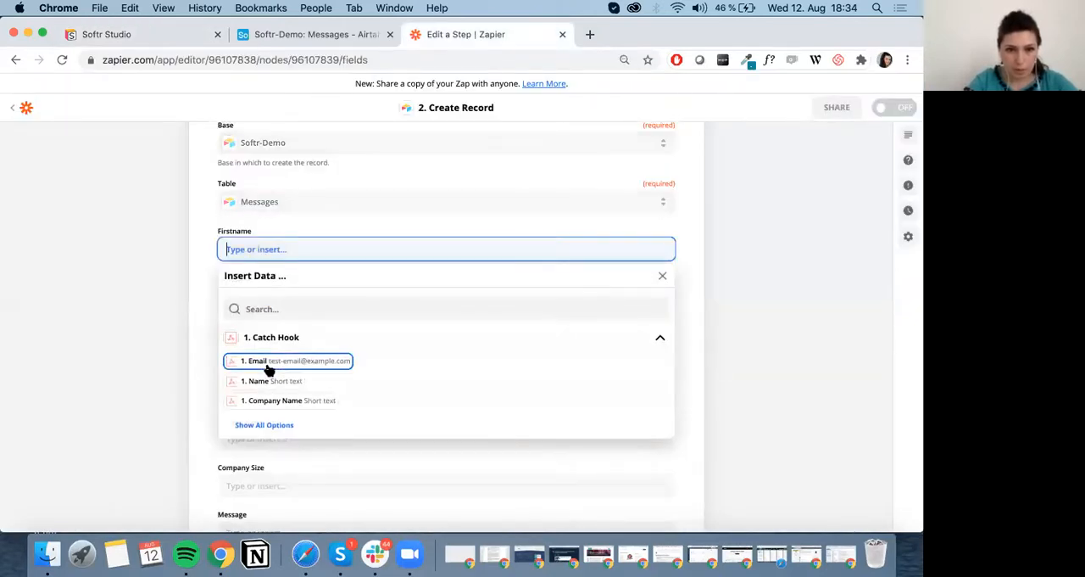
pyautogui.scroll(-2, 280, 315)
pyautogui.click(258, 316)
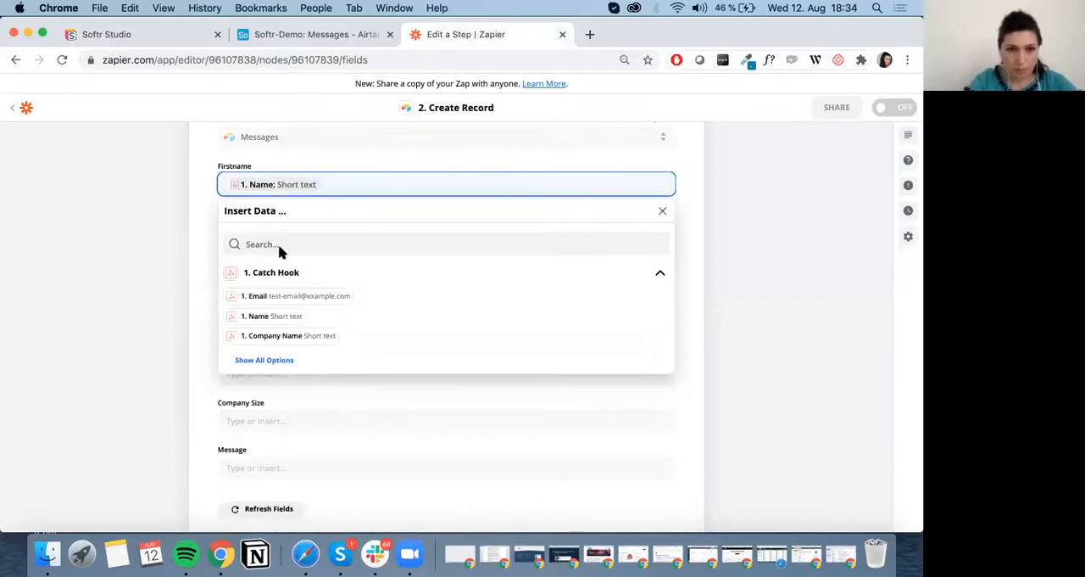
pyautogui.press('Tab')
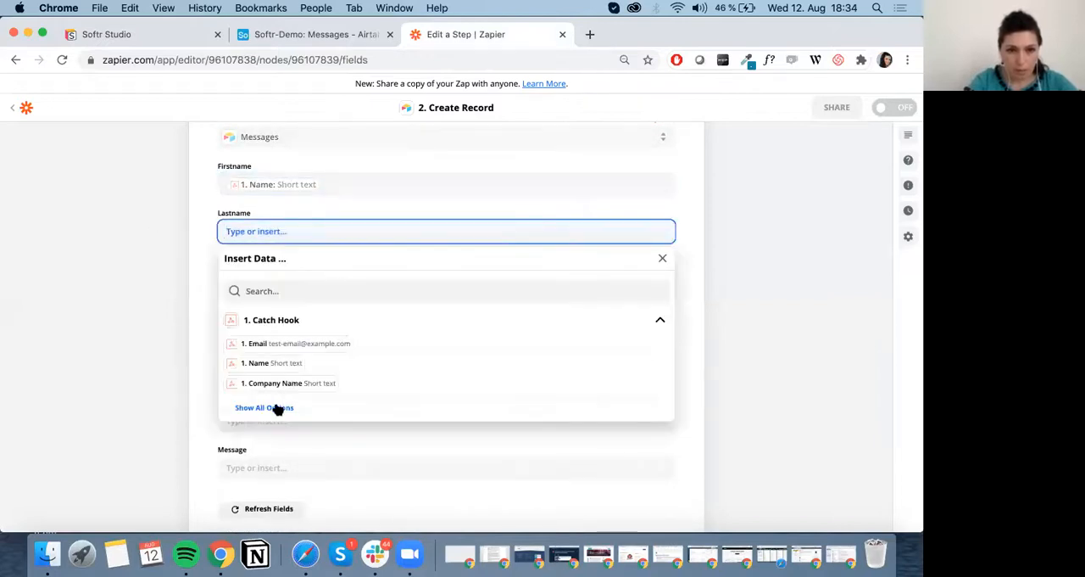
pyautogui.click(265, 408)
pyautogui.click(288, 326)
pyautogui.click(93, 286)
# Map the record's Email field to the Catch Hook's Email value and Phone to its Phone value.
pyautogui.click(308, 201)
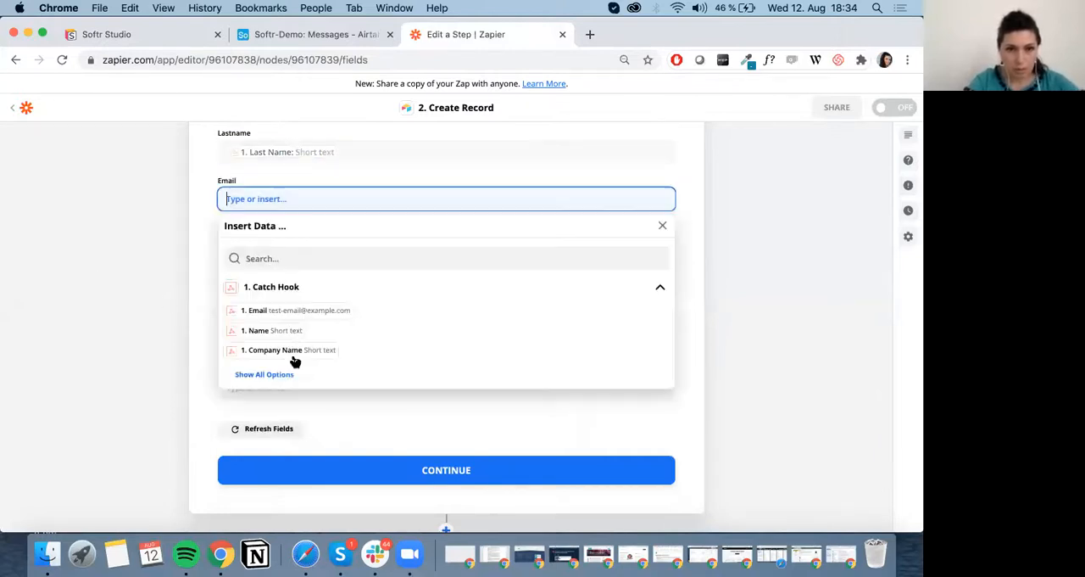
pyautogui.click(250, 310)
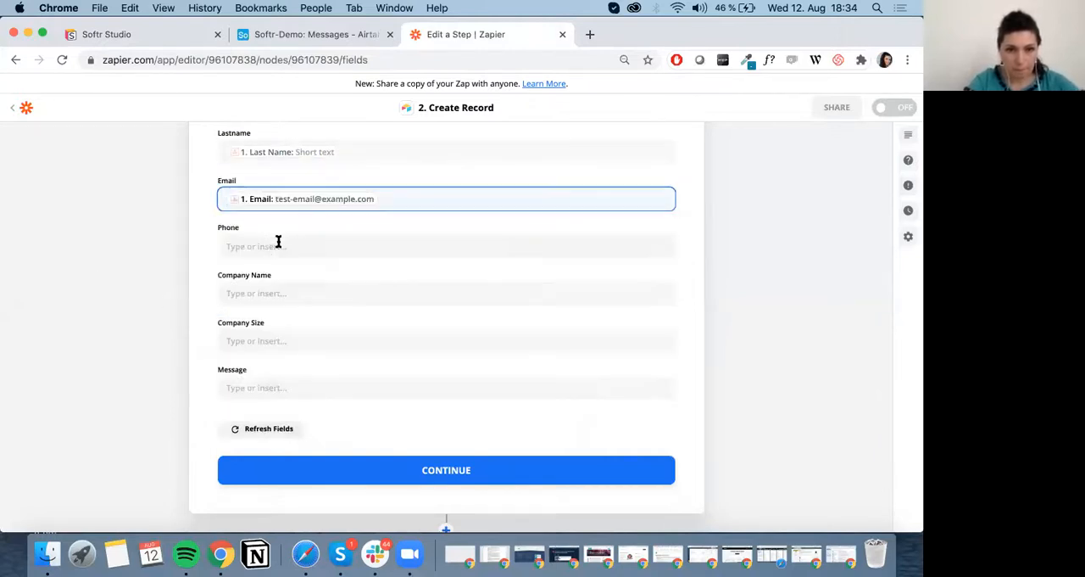
pyautogui.scroll(-1, 254, 377)
pyautogui.click(266, 373)
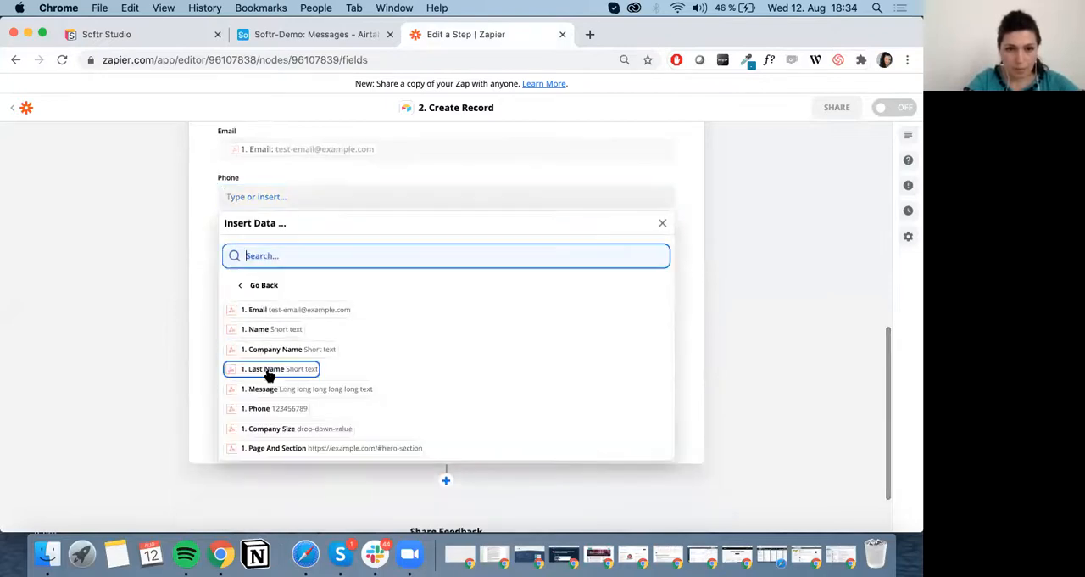
pyautogui.click(268, 373)
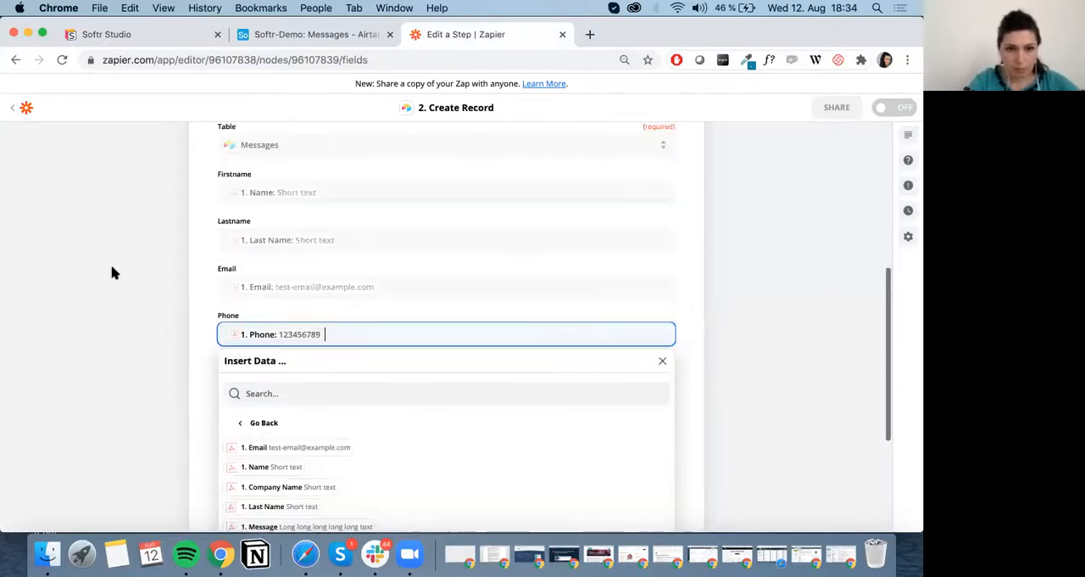
pyautogui.click(161, 389)
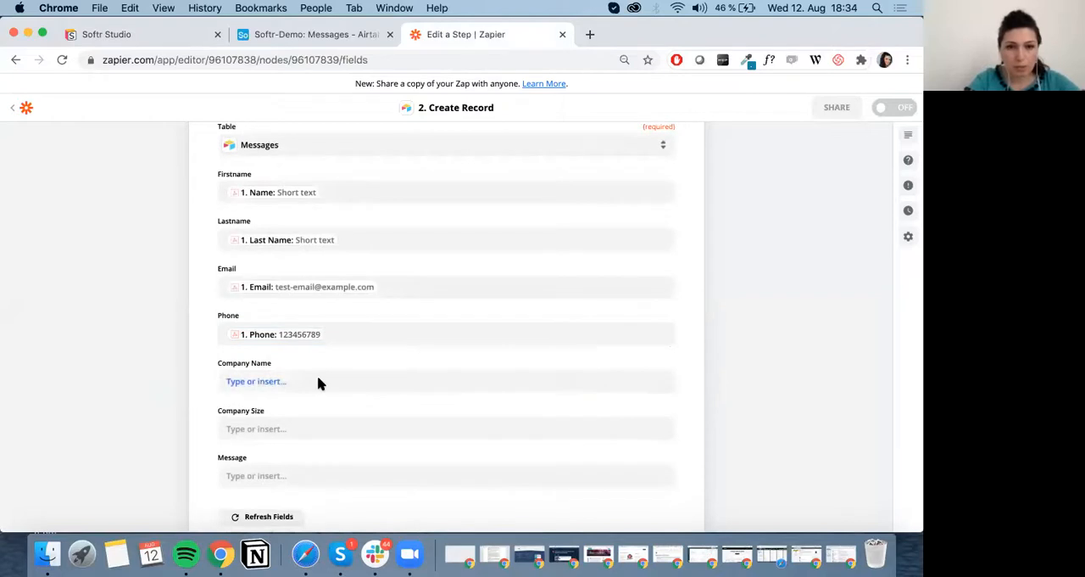
# Check the form's fields in Softr and map the record's Company Name field to the Catch Hook's Company Name value.
pyautogui.scroll(-2, 320, 356)
pyautogui.click(145, 36)
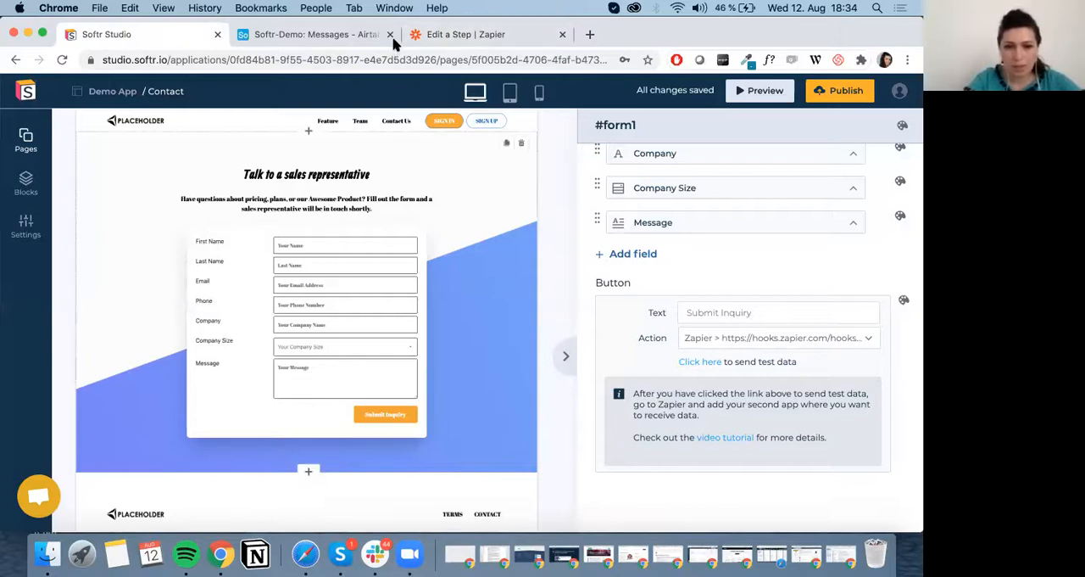
pyautogui.click(431, 38)
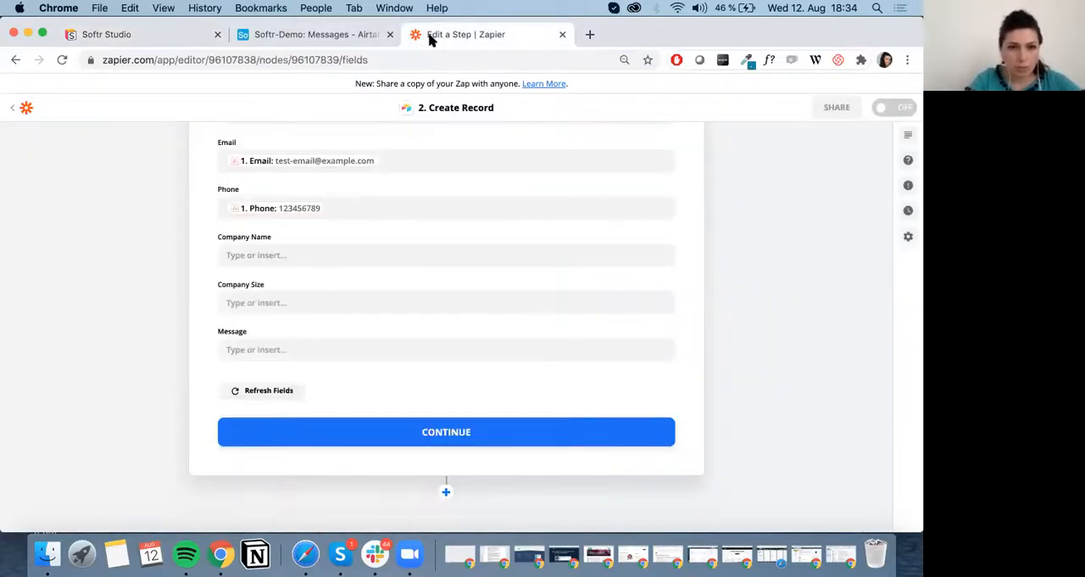
pyautogui.click(300, 255)
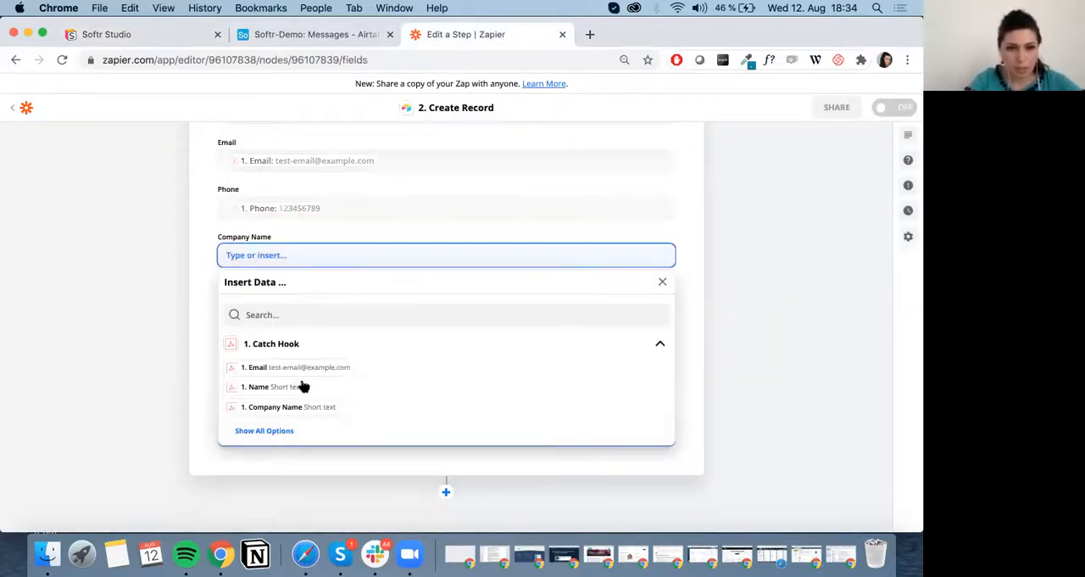
pyautogui.click(279, 407)
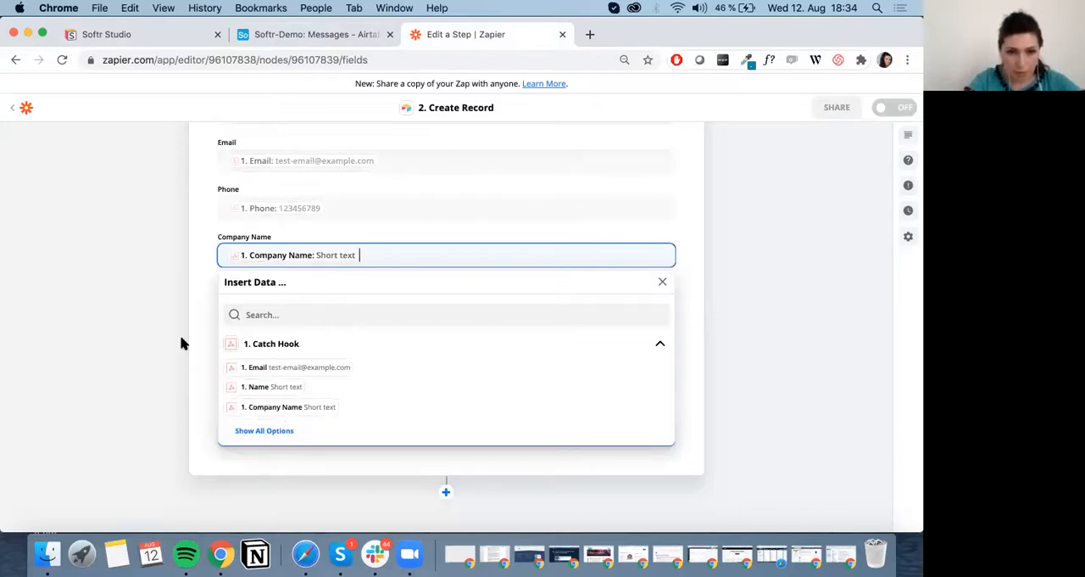
pyautogui.click(181, 339)
# Map the record's Company Size field to the Catch Hook's Company Size value.
pyautogui.click(286, 303)
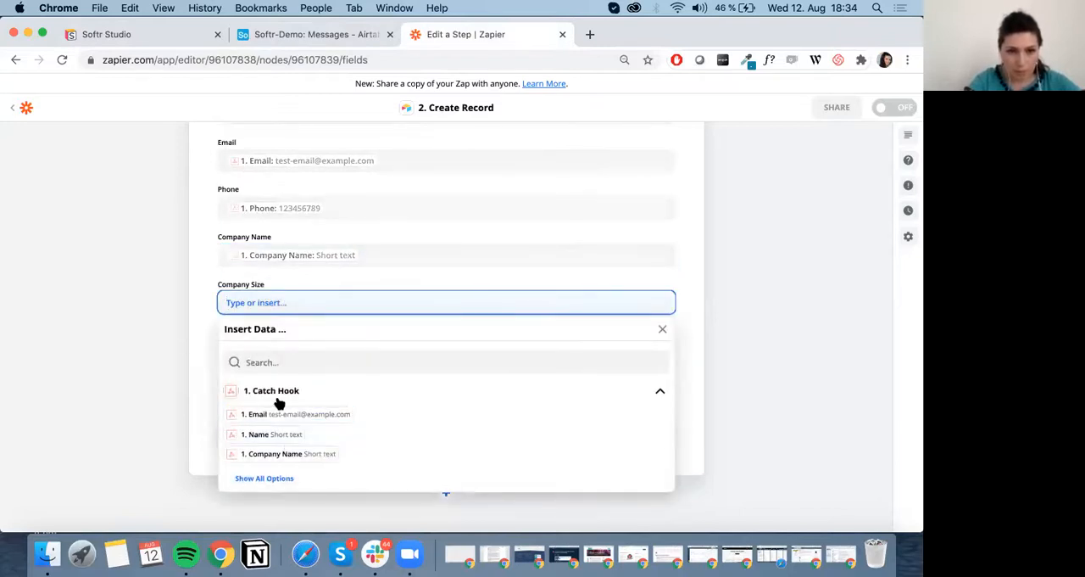
pyautogui.scroll(-2, 284, 397)
pyautogui.click(279, 394)
pyautogui.click(277, 452)
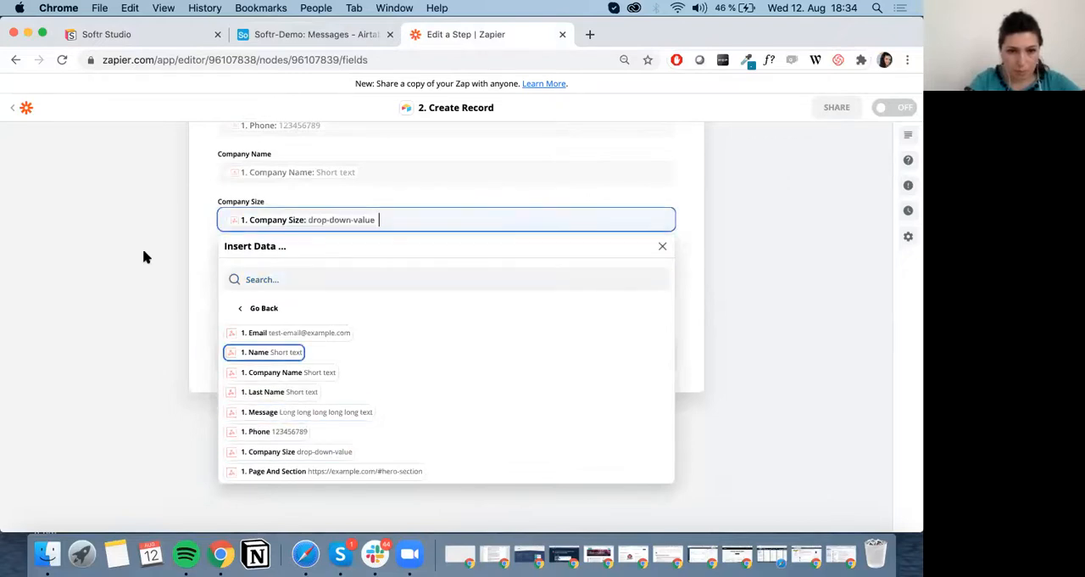
pyautogui.click(286, 269)
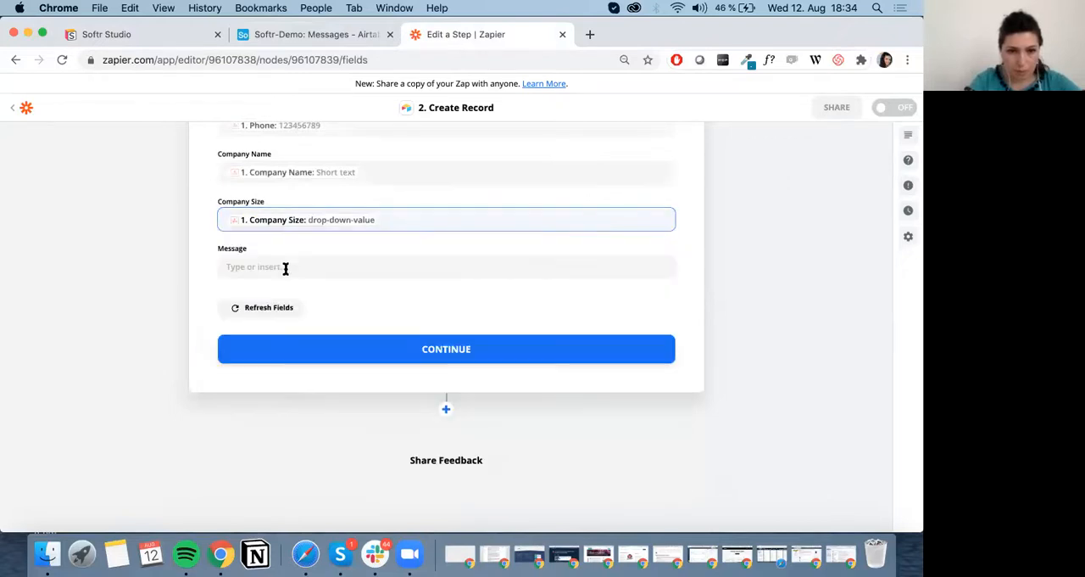
# Map the record's Message field to the Catch Hook's Message value and turn on the zap.
pyautogui.click(286, 268)
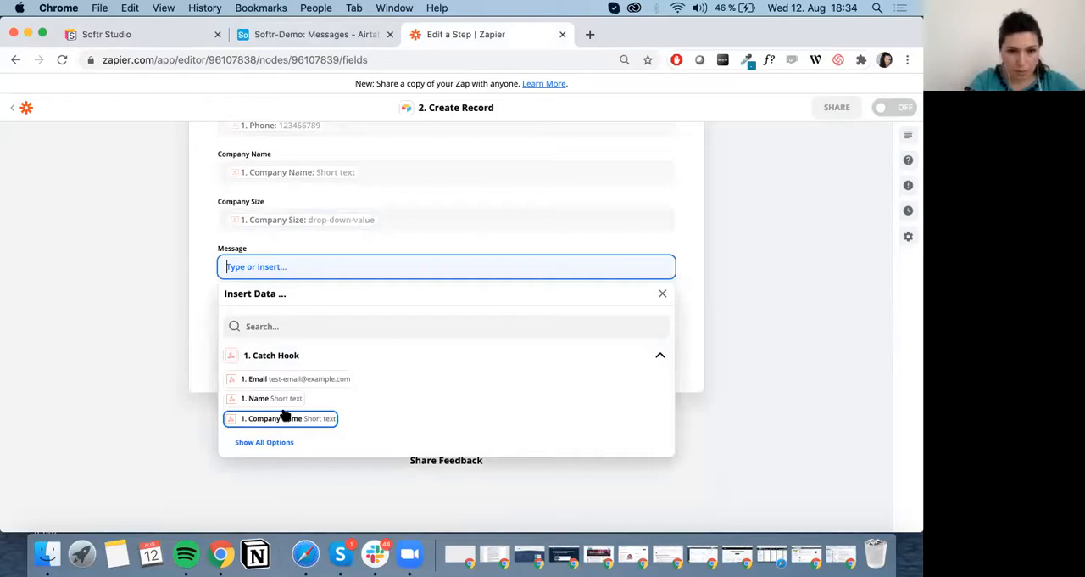
pyautogui.click(277, 442)
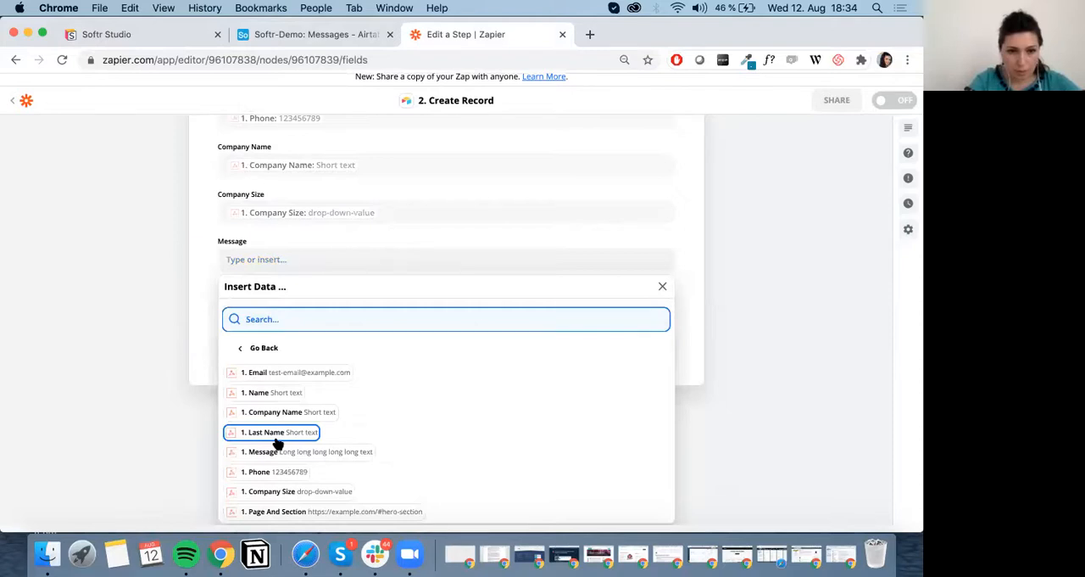
pyautogui.click(264, 451)
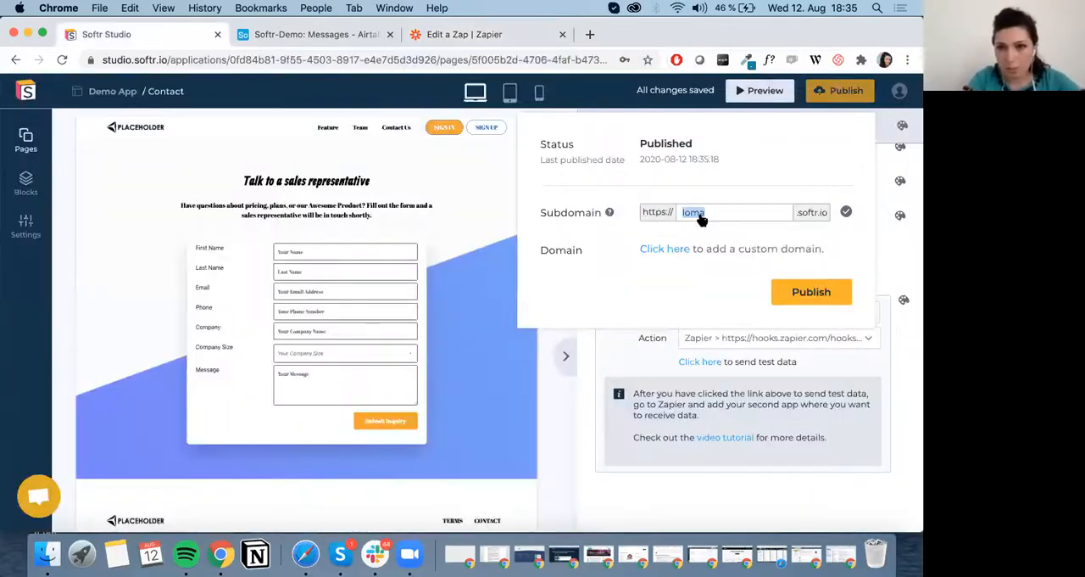
# Set the Softr application's subdomain to demo and try opening its published address.
pyautogui.write('demo')
pyautogui.press('Return')
pyautogui.click(708, 213)
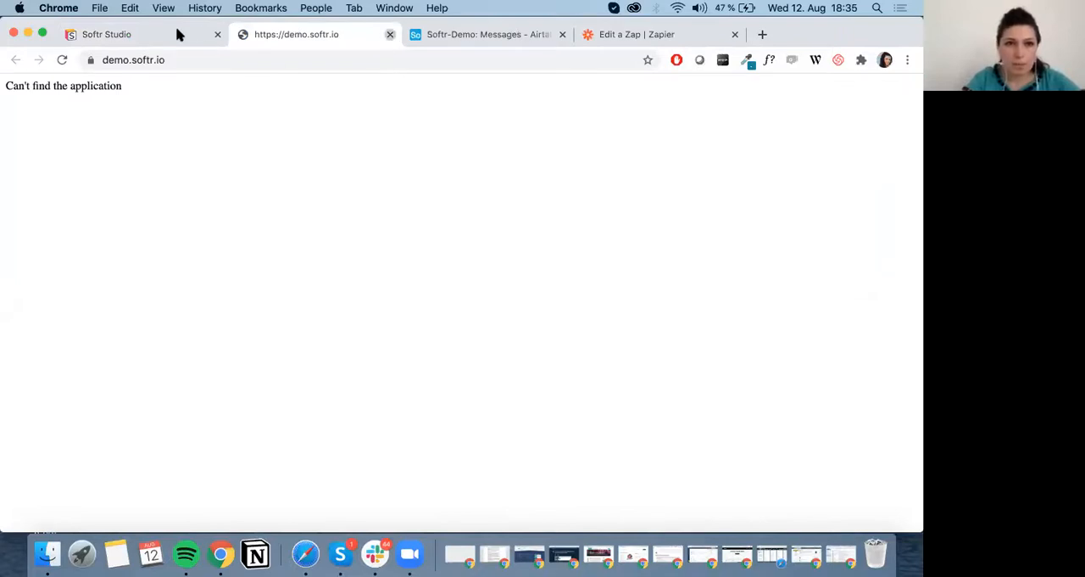
pyautogui.press('super+w')
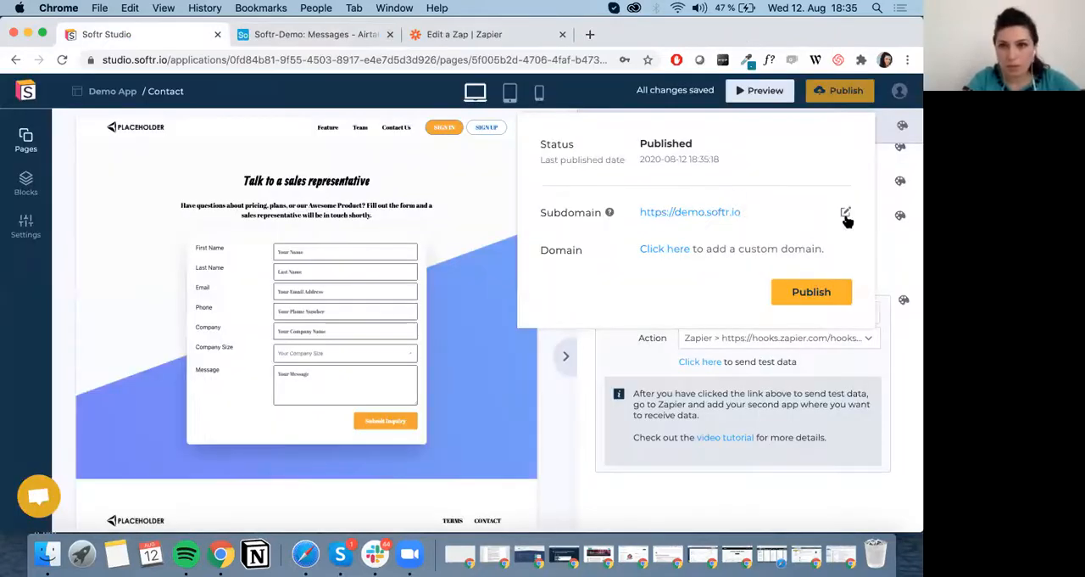
# Publish the application again and open its live site at demo.softr.io.
pyautogui.click(802, 293)
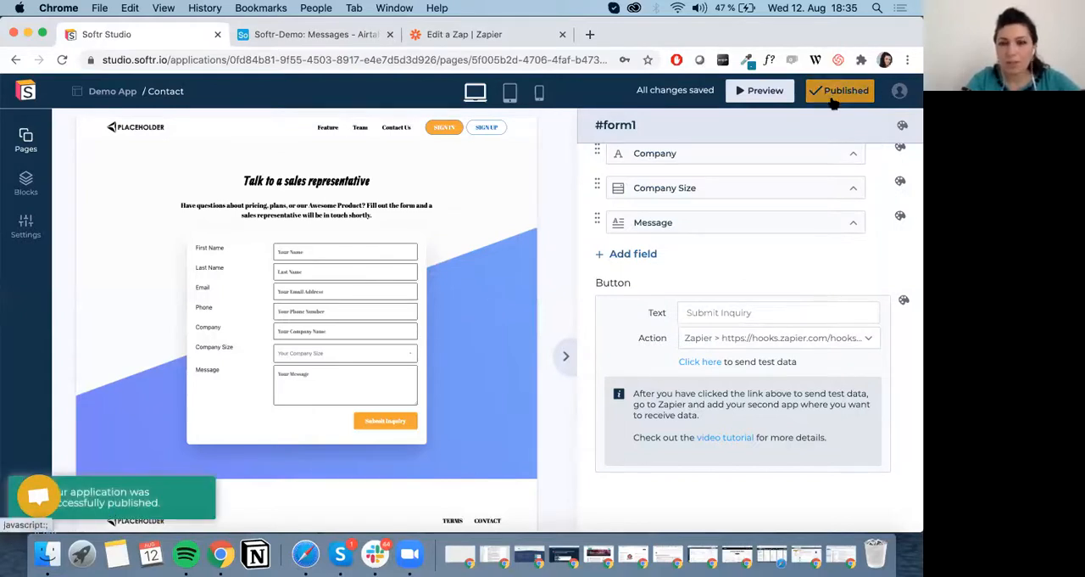
pyautogui.click(838, 93)
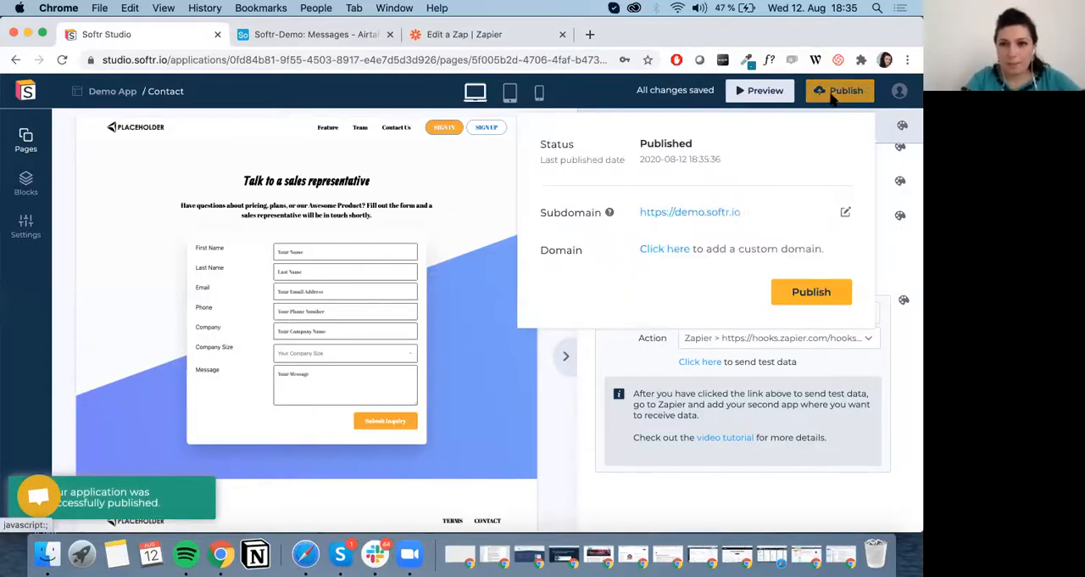
pyautogui.click(710, 214)
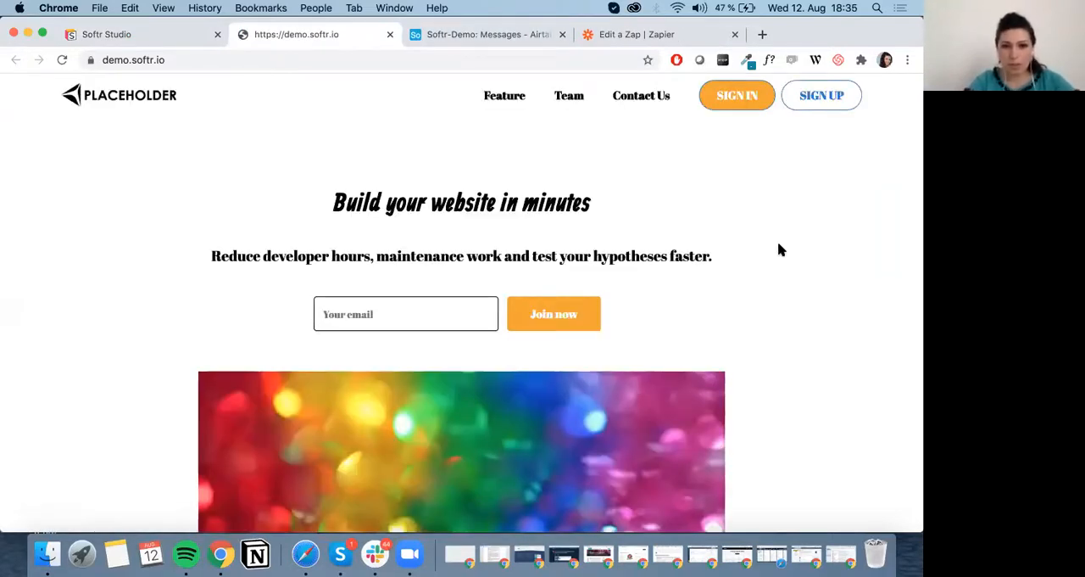
# Open the live site's Contact Us page and go to its sales inquiry form.
pyautogui.scroll(-20, 777, 246)
pyautogui.scroll(20, 635, 99)
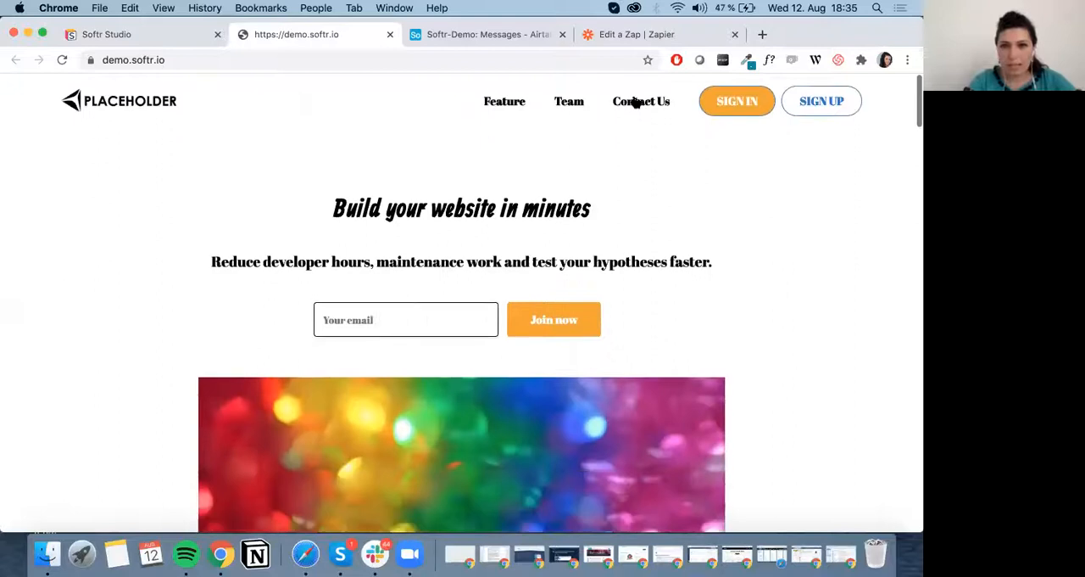
pyautogui.click(636, 99)
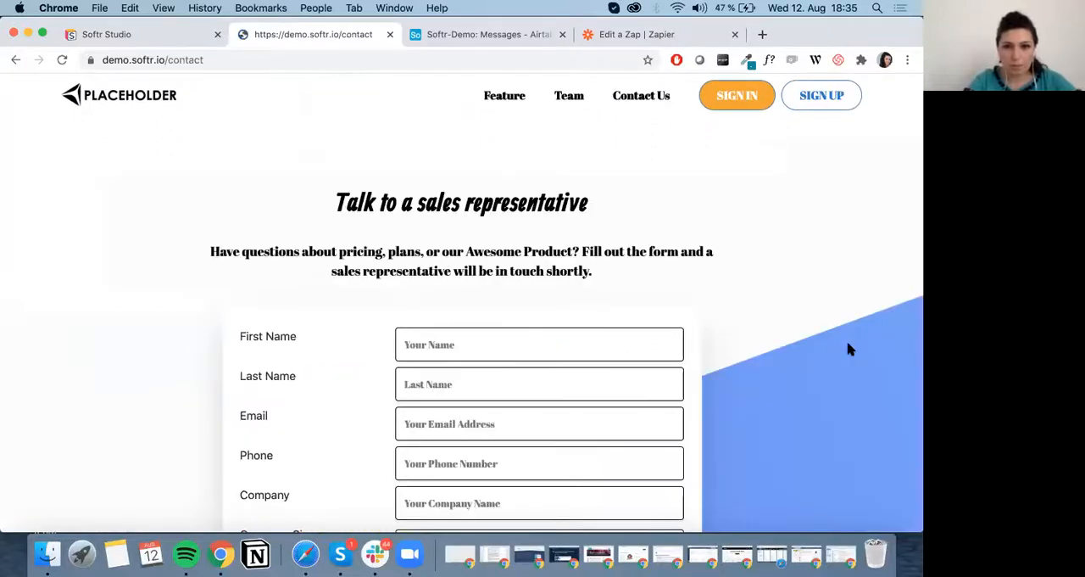
pyautogui.scroll(-3, 850, 349)
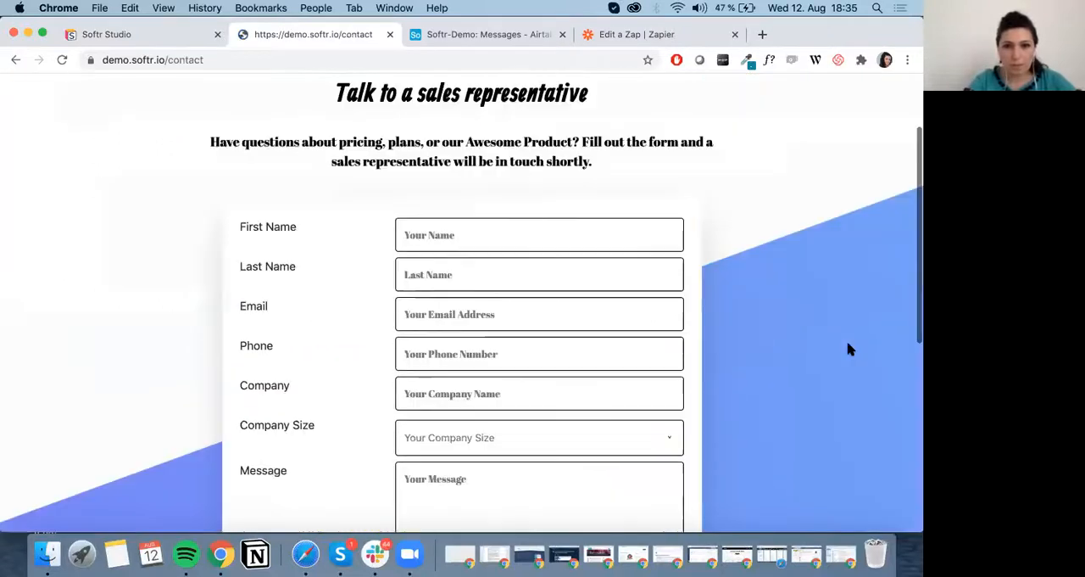
# Fill in the contact's first name, last name, email address and phone number in the inquiry form.
pyautogui.click(454, 217)
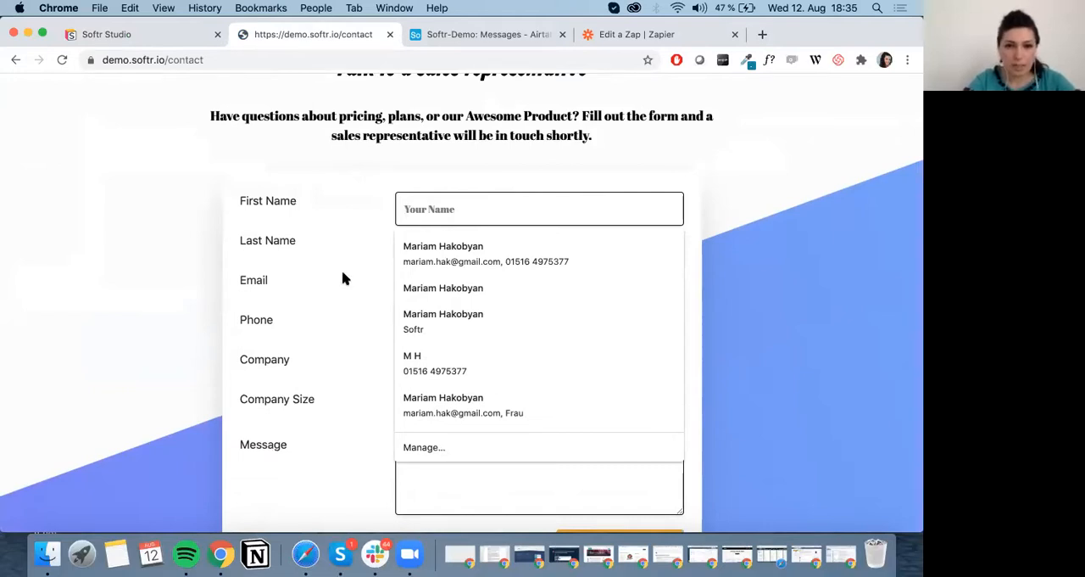
pyautogui.click(469, 207)
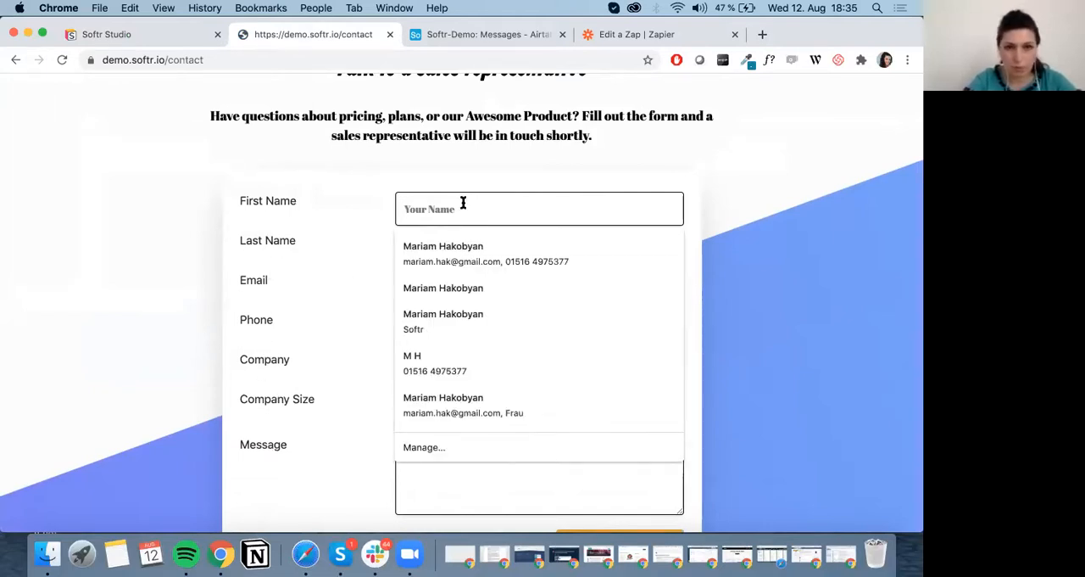
pyautogui.press('Tab')
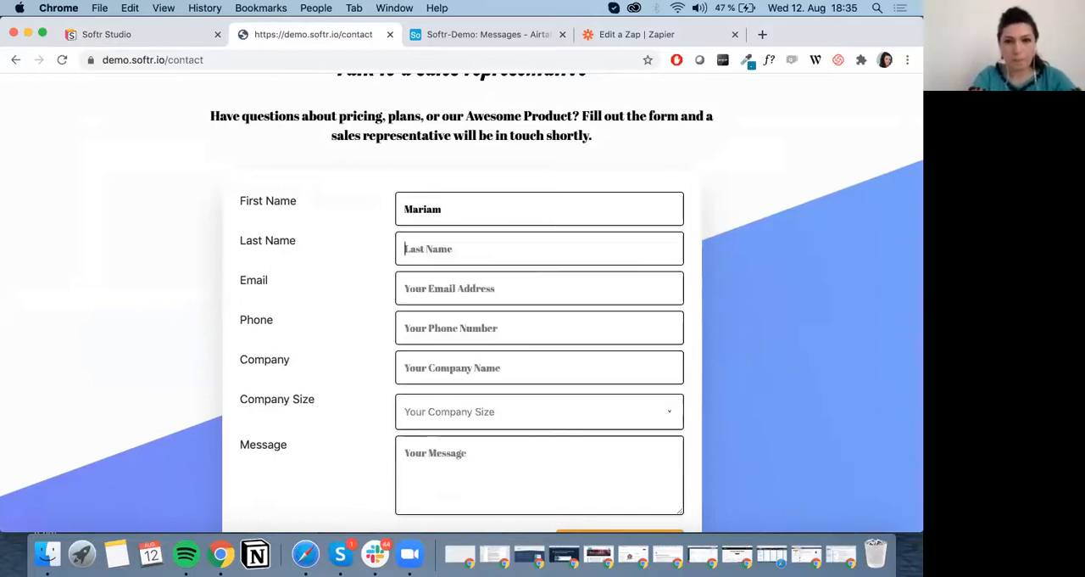
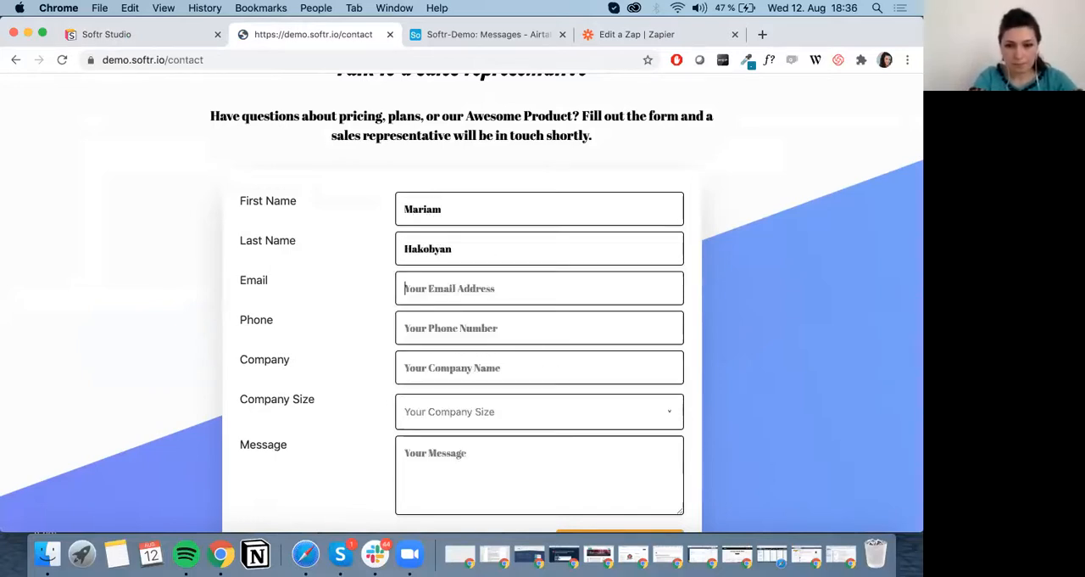
pyautogui.write('test@gmail.com')
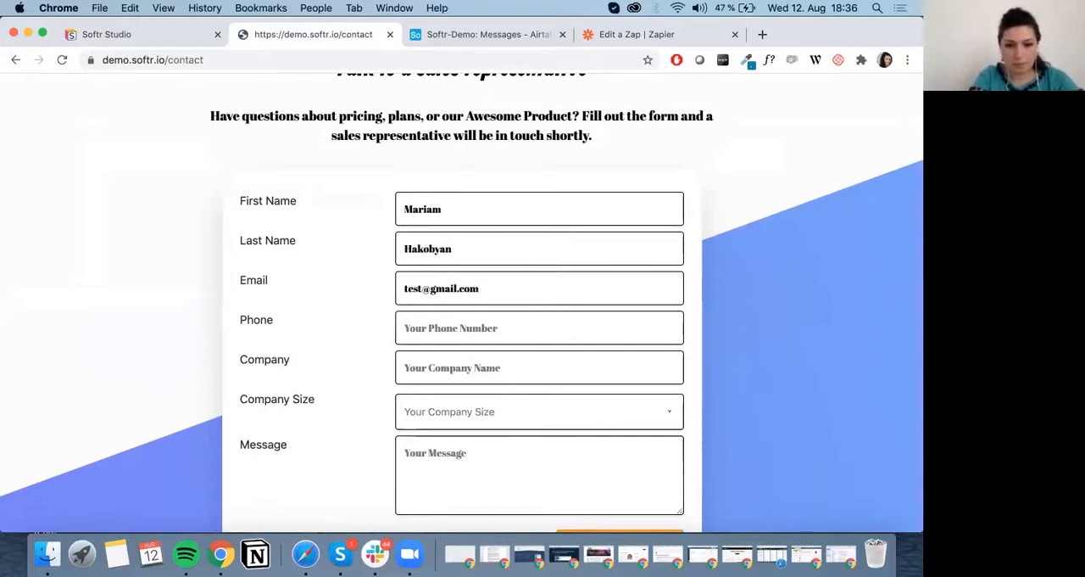
pyautogui.write('0190')
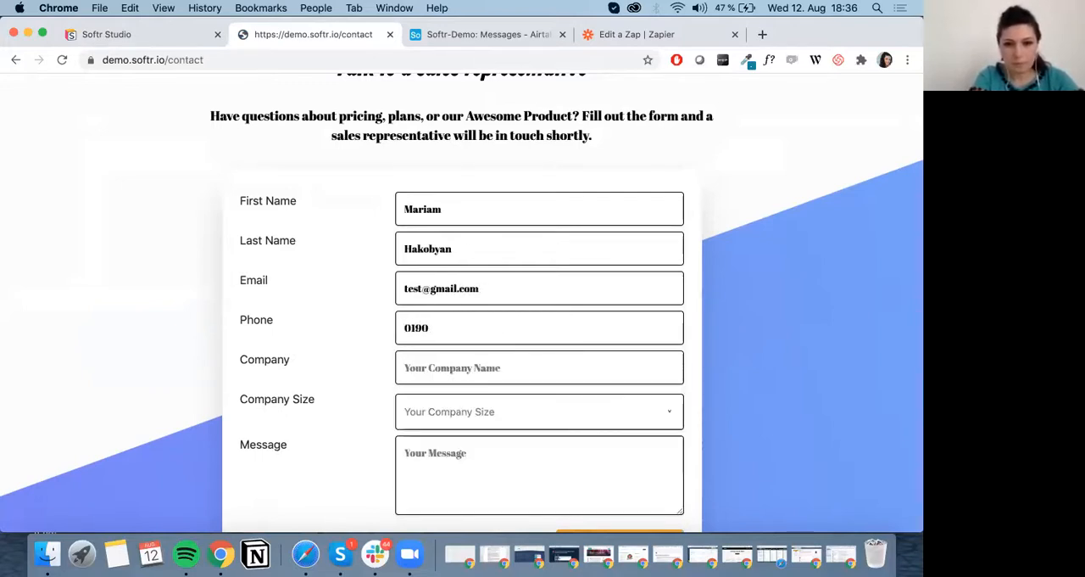
# Enter Softr as the company and choose 51-200 as the company size.
pyautogui.click(479, 358)
pyautogui.write('Softr')
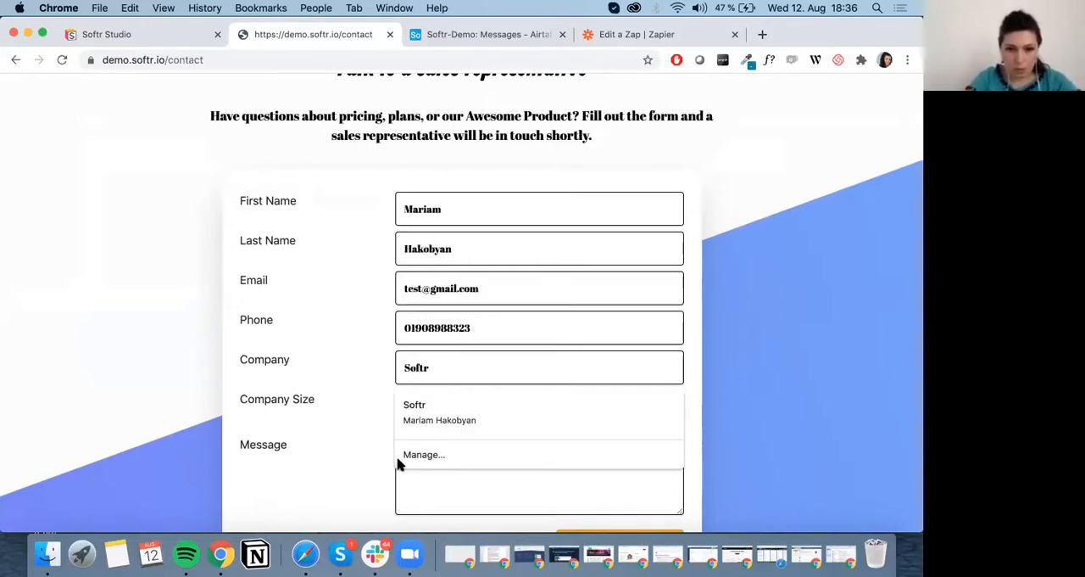
pyautogui.click(330, 438)
pyautogui.scroll(-2, 380, 435)
pyautogui.click(480, 322)
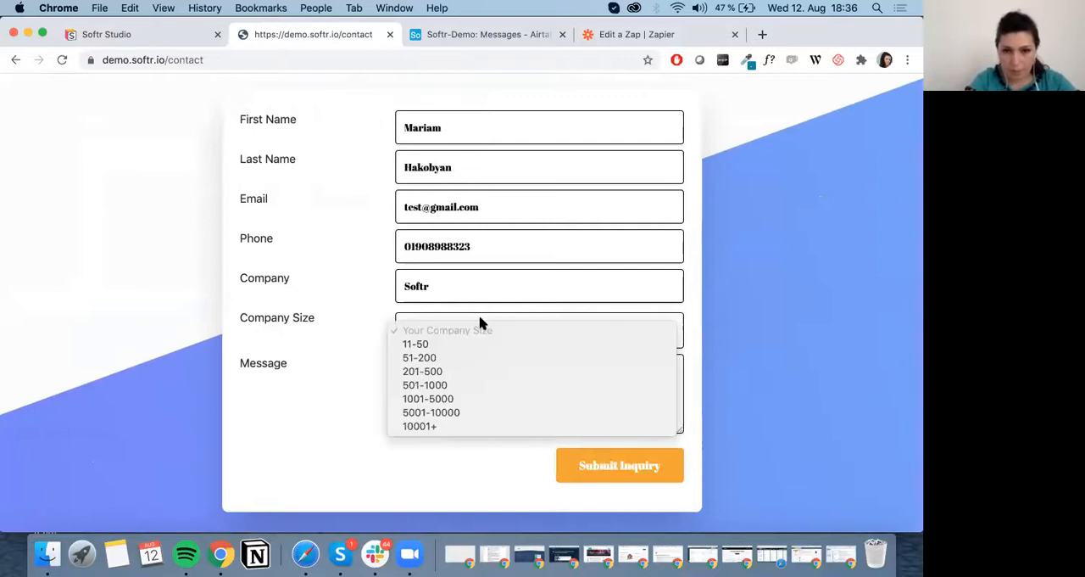
pyautogui.click(467, 360)
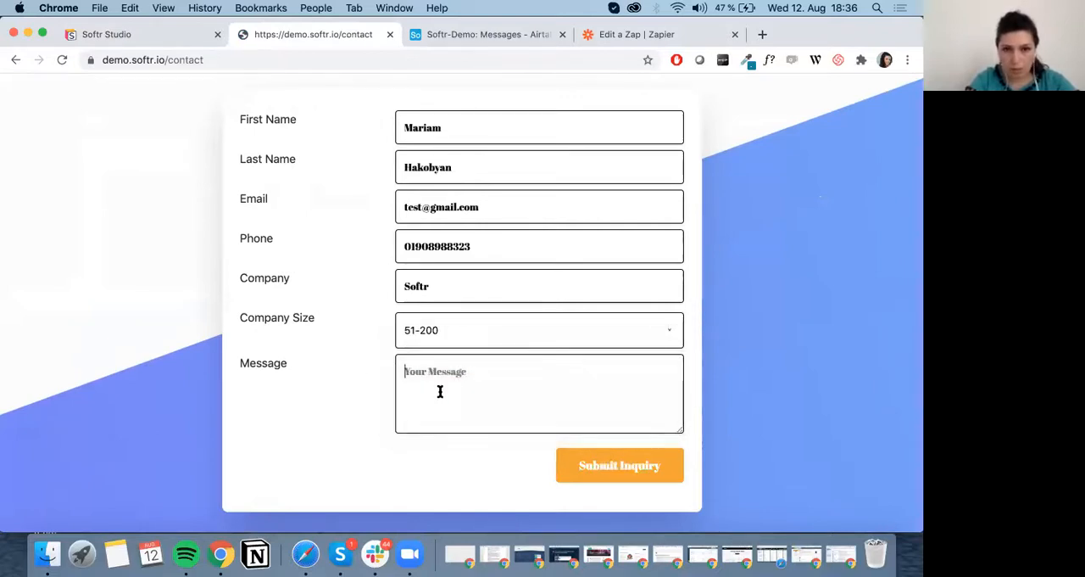
# Write "Hello No-Code World!" as the inquiry's message.
pyautogui.click(440, 391)
pyautogui.write('Hello No-Code World!')
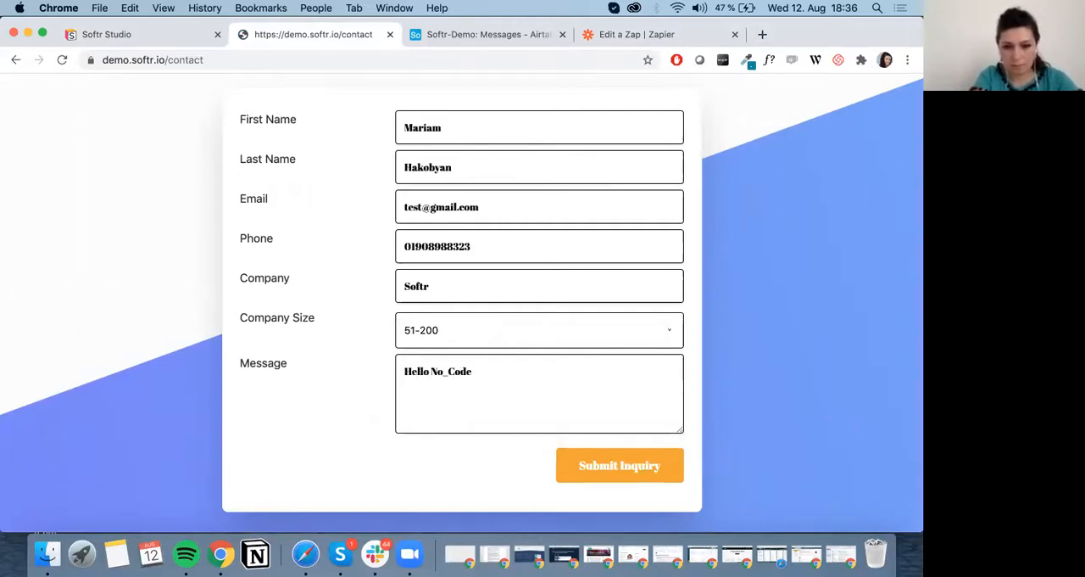
pyautogui.click(447, 370)
pyautogui.press('BackSpace')
pyautogui.write('-')
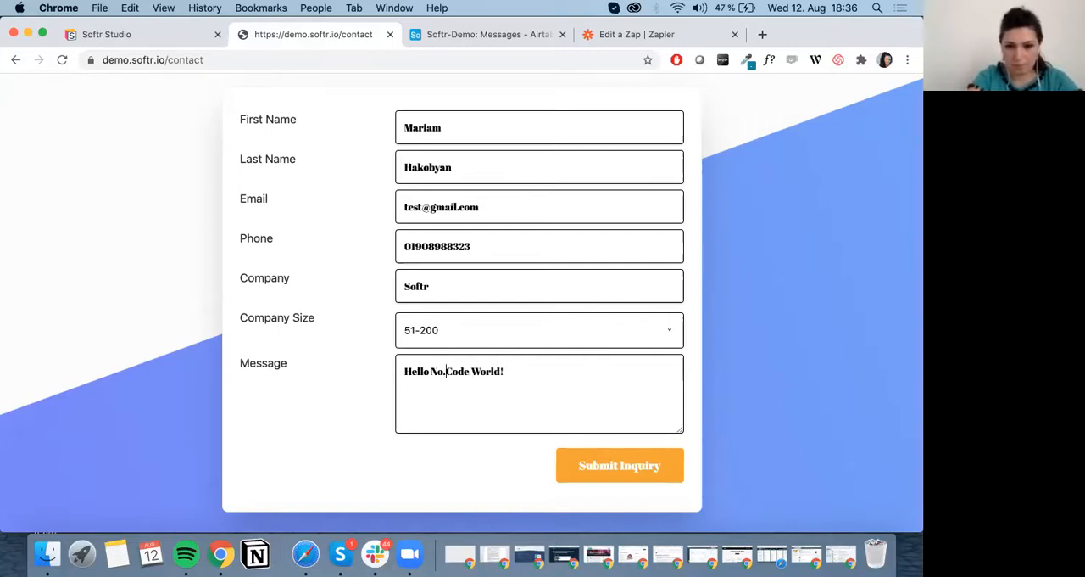
# Submit the inquiry and check Airtable's Messages table for the new record.
pyautogui.click(655, 471)
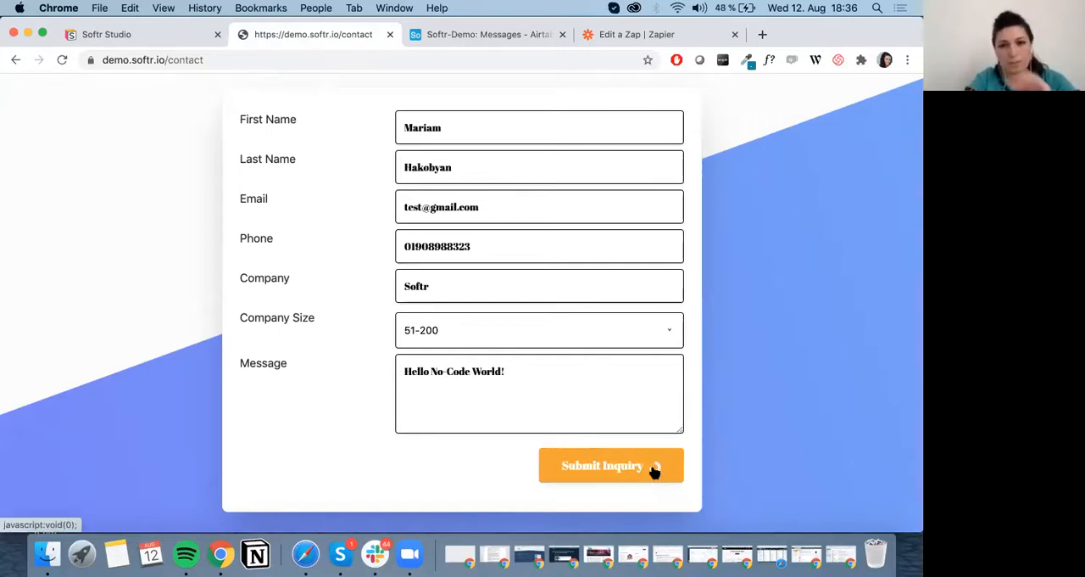
pyautogui.click(476, 34)
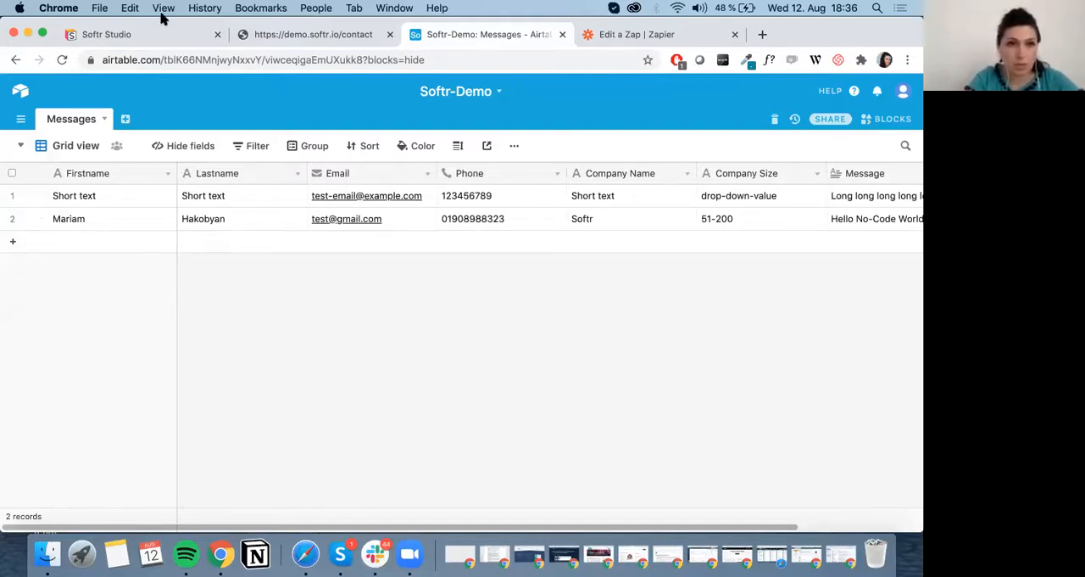
# Return to Softr Studio and review the field types available for the contact form's Last Name field.
pyautogui.click(146, 35)
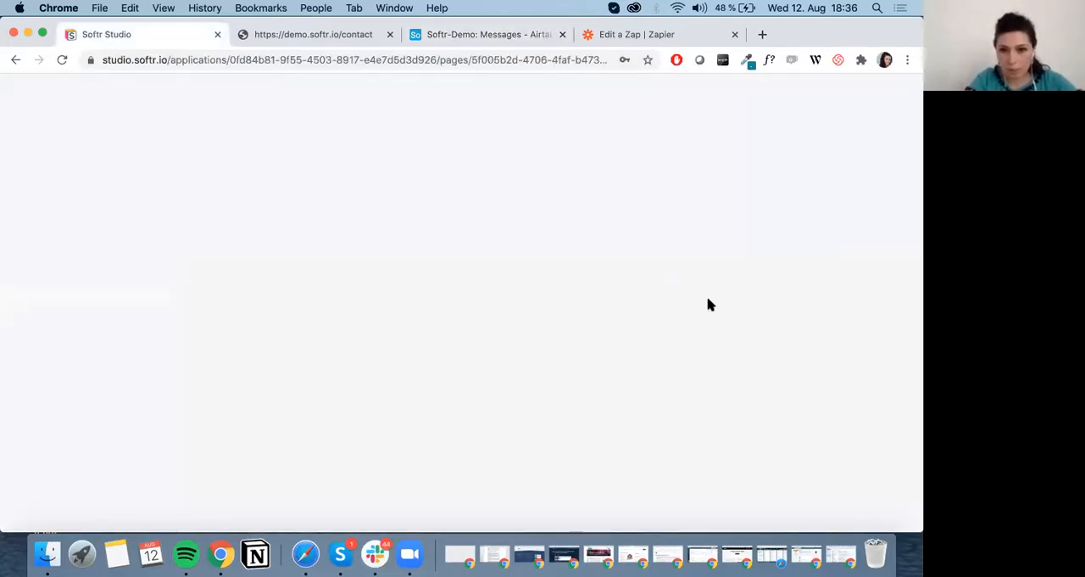
pyautogui.click(452, 315)
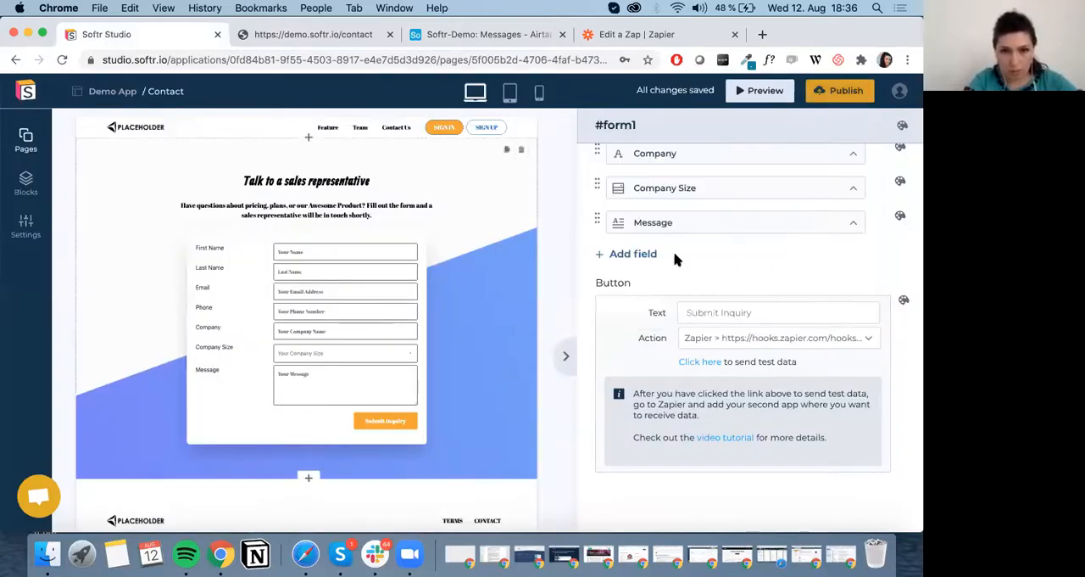
pyautogui.scroll(3, 708, 289)
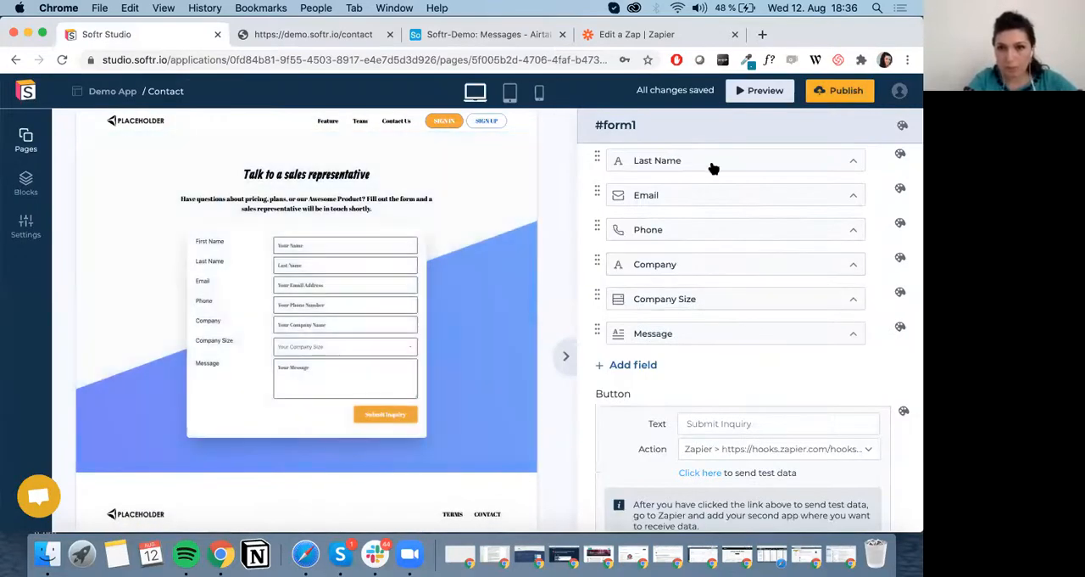
pyautogui.click(713, 161)
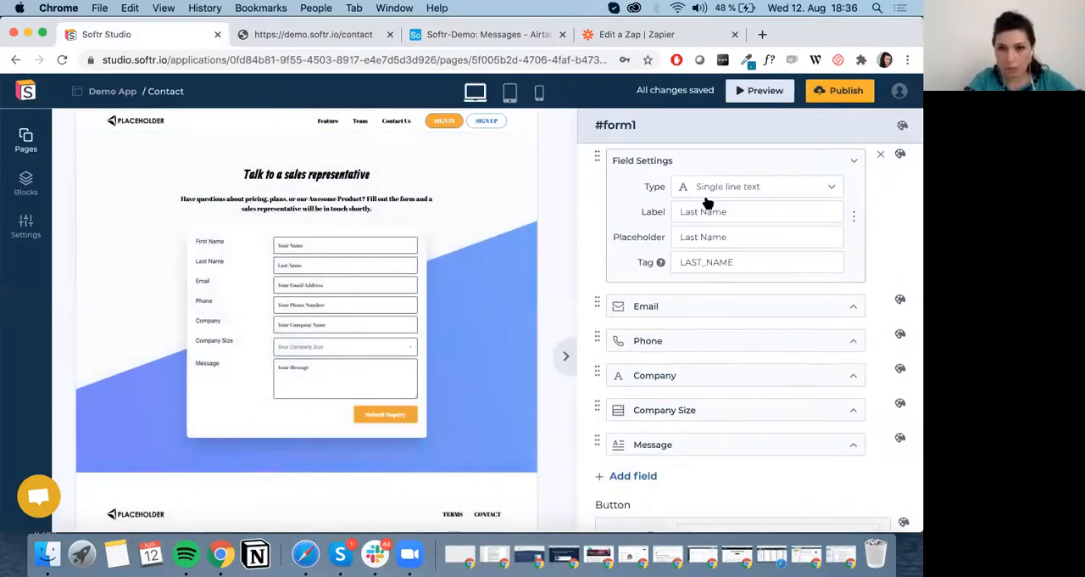
pyautogui.click(834, 188)
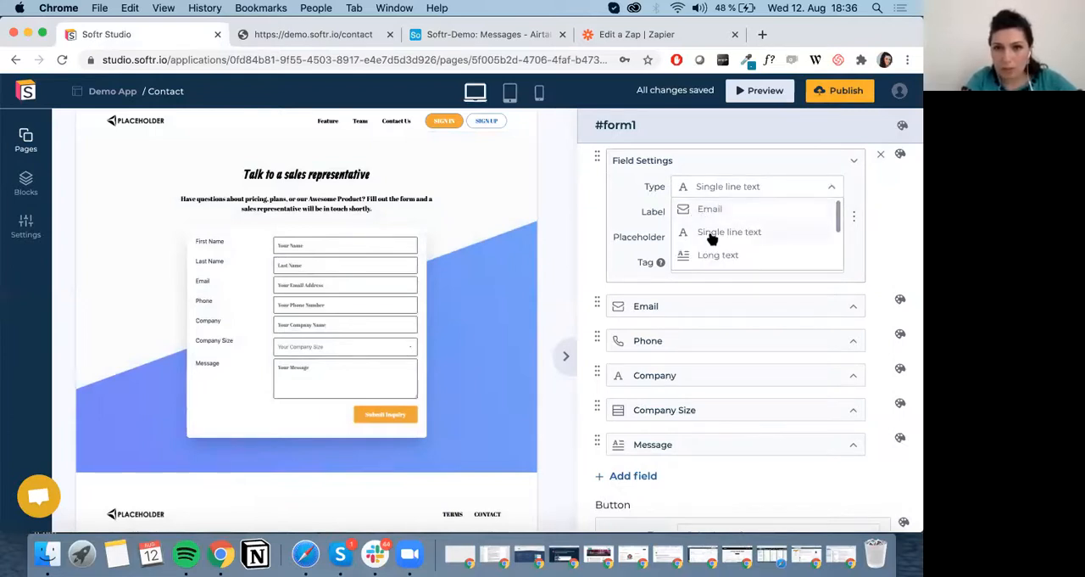
pyautogui.scroll(-4, 712, 237)
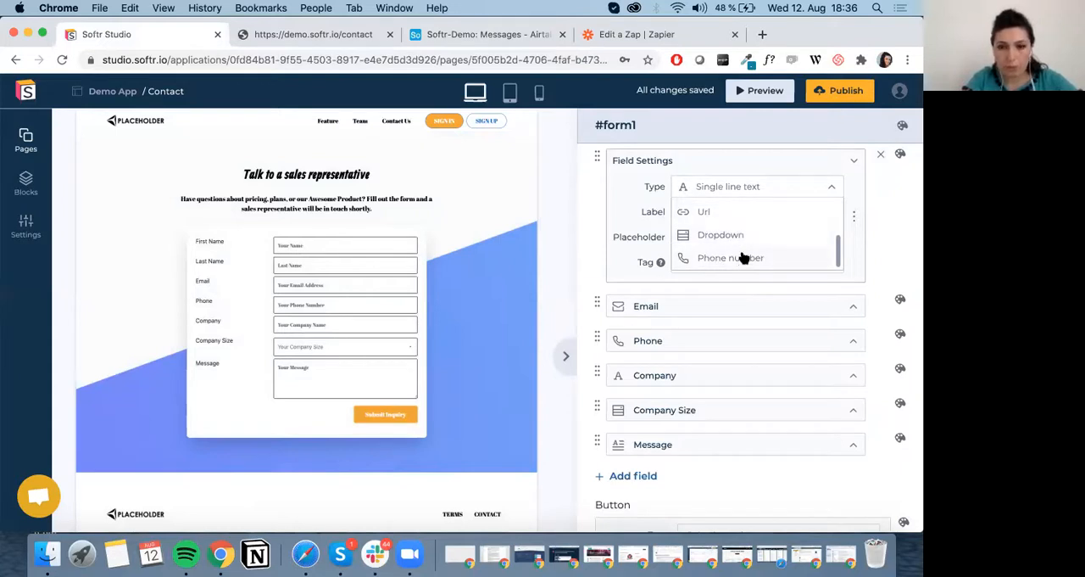
pyautogui.scroll(-1, 741, 256)
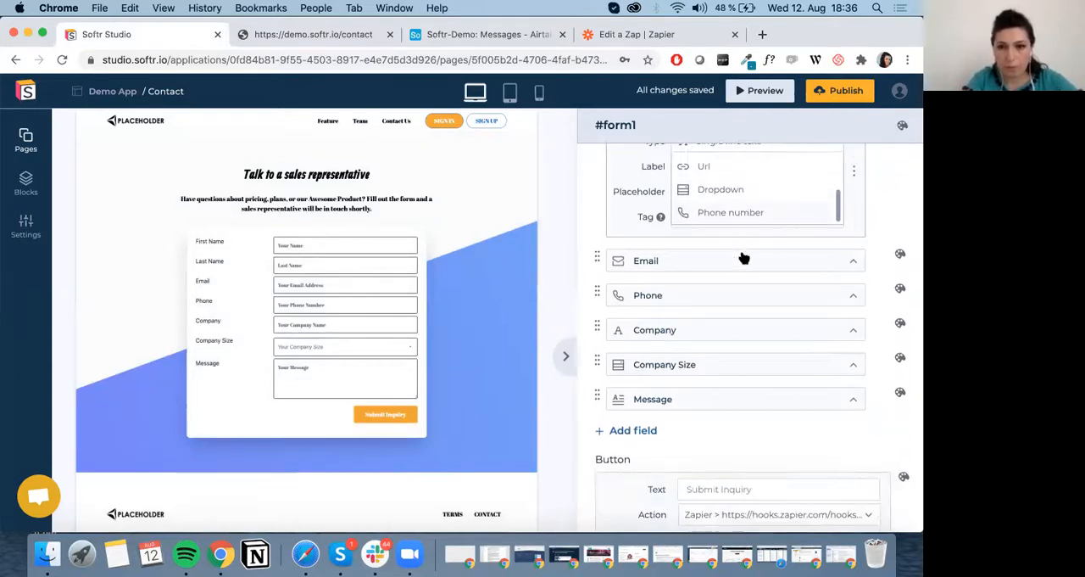
pyautogui.click(897, 218)
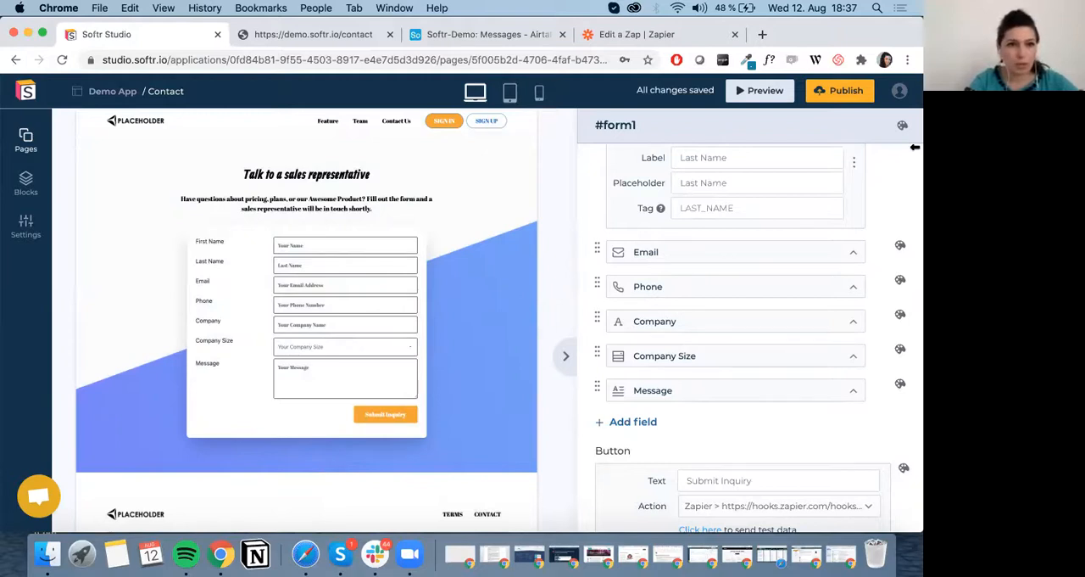
# Open the Softr documentation, look through its Studio section and close it again.
pyautogui.click(899, 91)
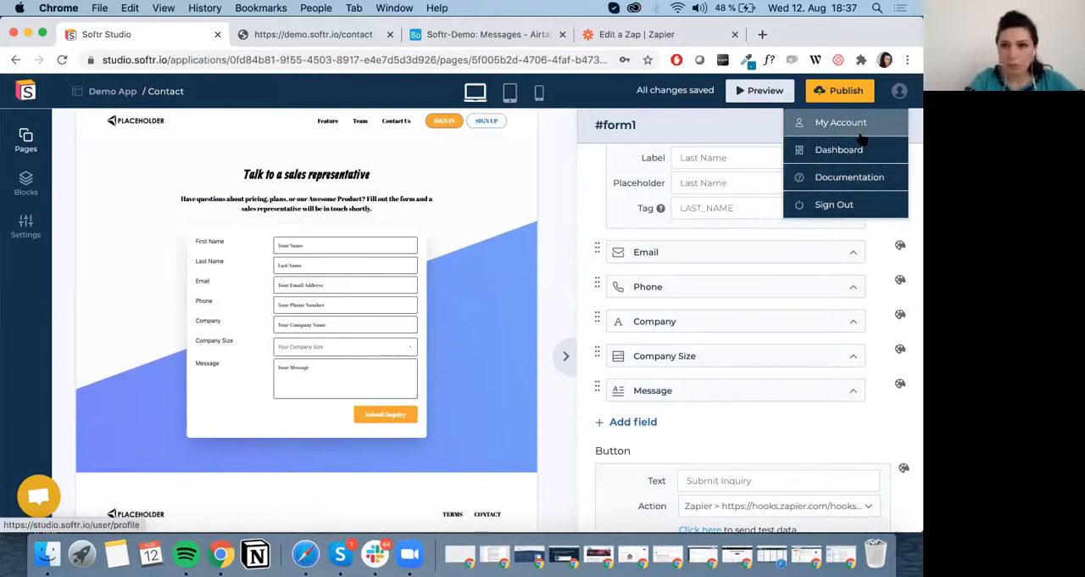
pyautogui.click(864, 180)
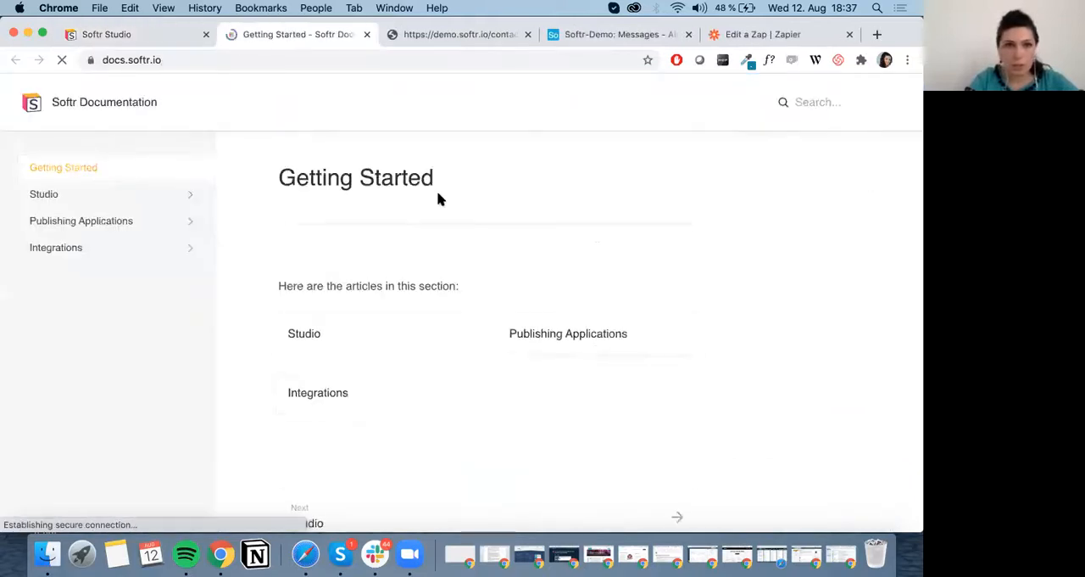
pyautogui.click(106, 201)
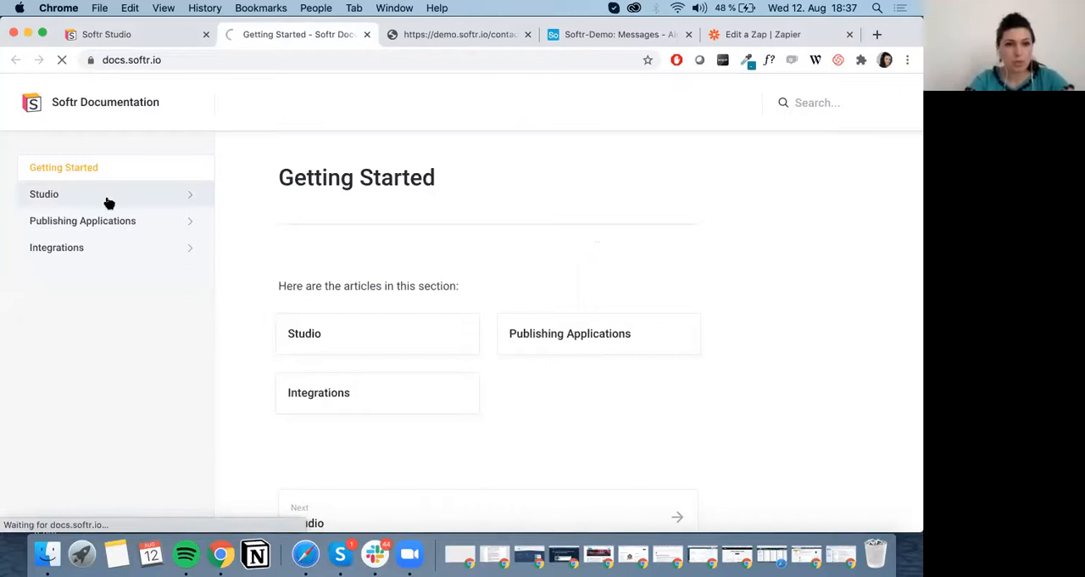
pyautogui.scroll(-3, 430, 404)
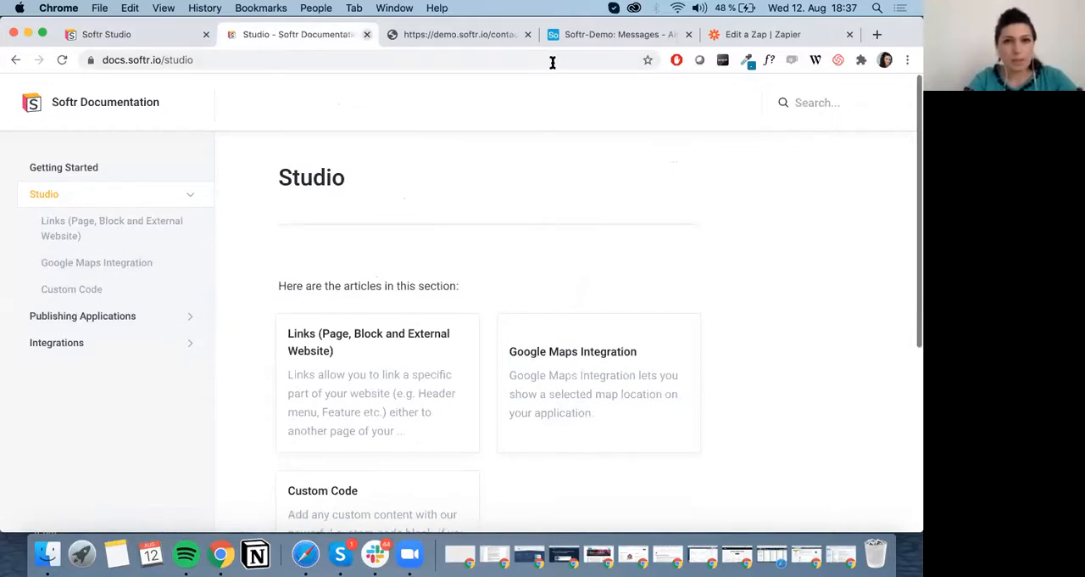
pyautogui.press('super+w')
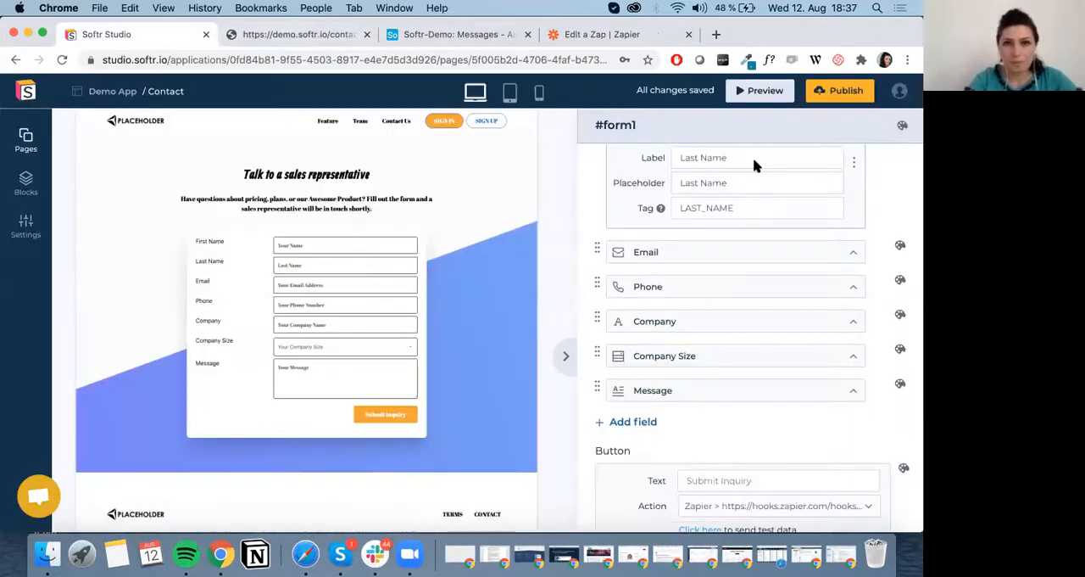
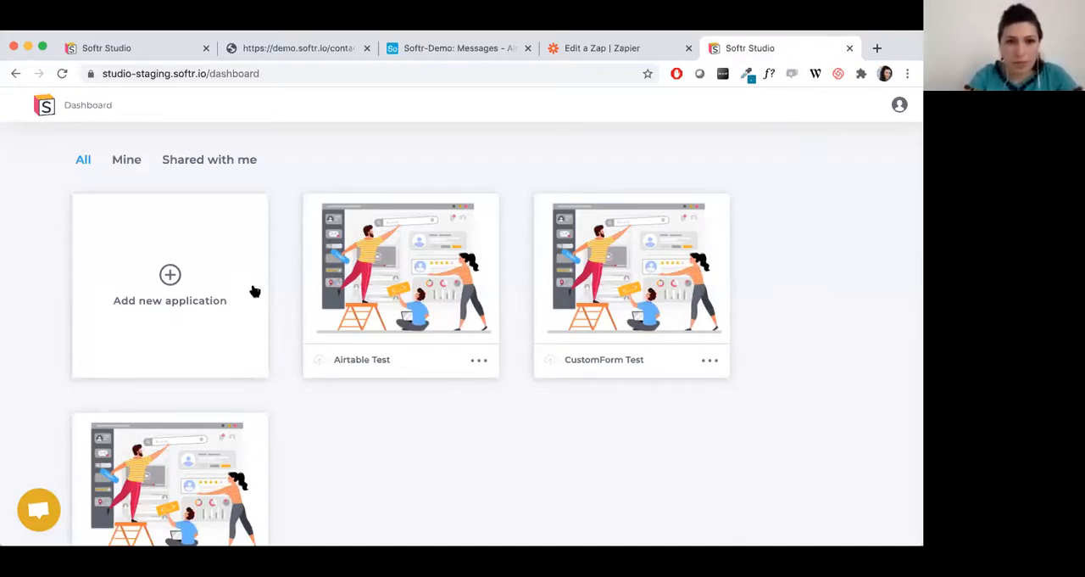
pyautogui.moveTo(416, 264)
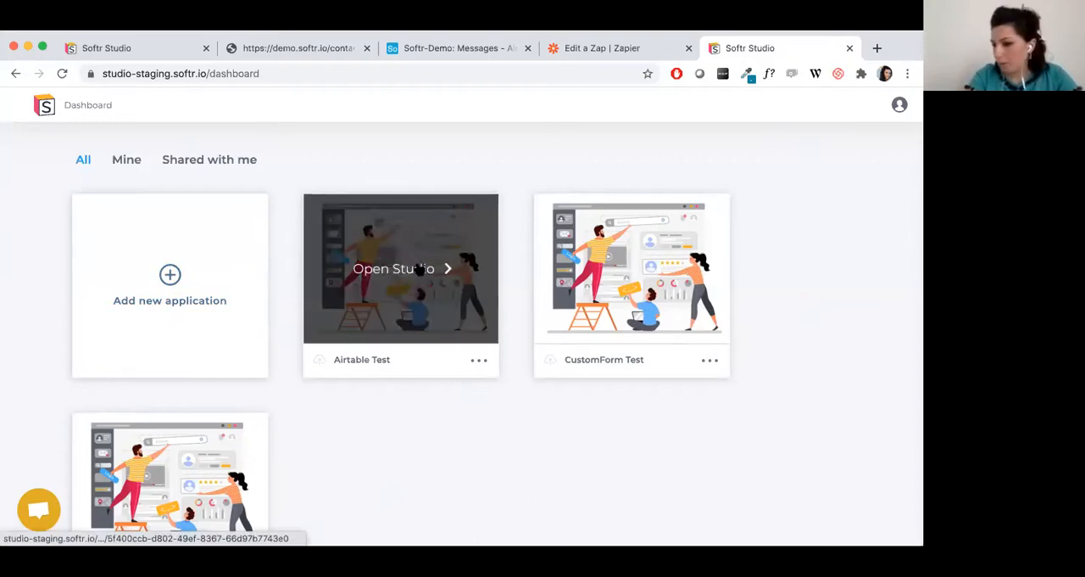
pyautogui.click(418, 269)
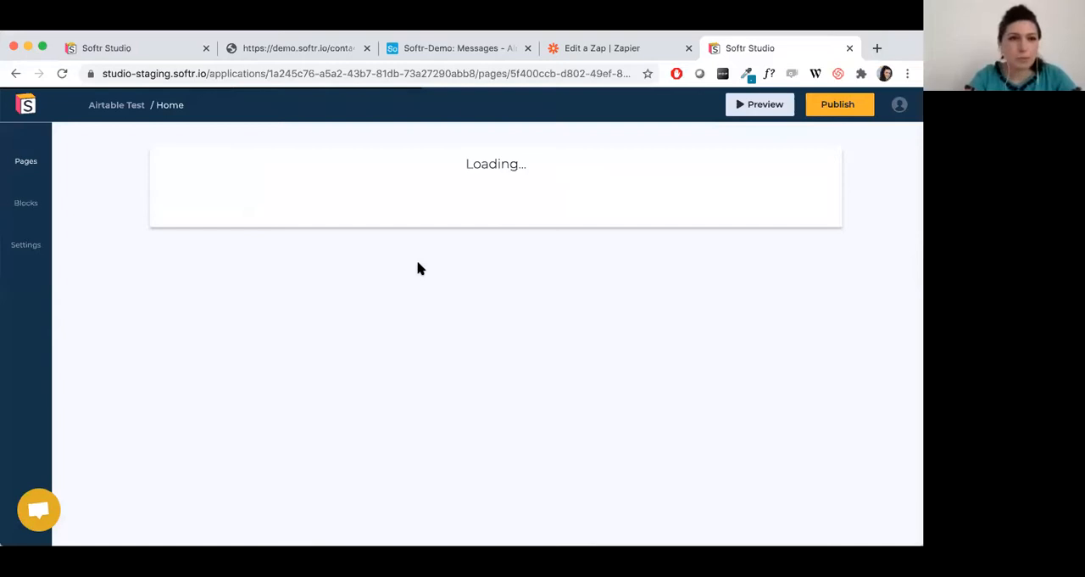
pyautogui.click(26, 105)
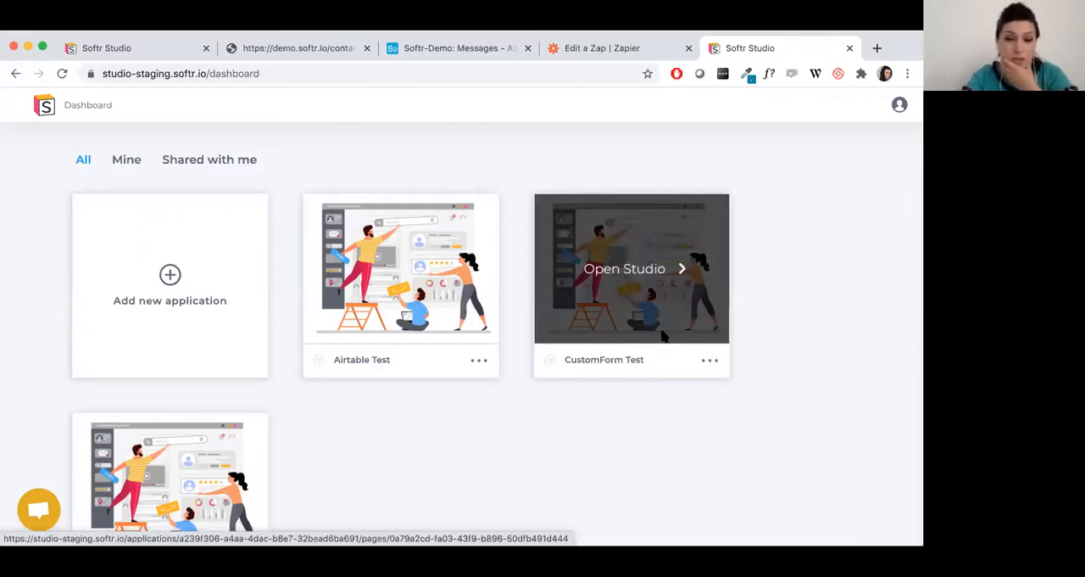
# Browse the Landing, SaaS and Portfolio starting points, and create a new application from the Blank template.
pyautogui.click(187, 272)
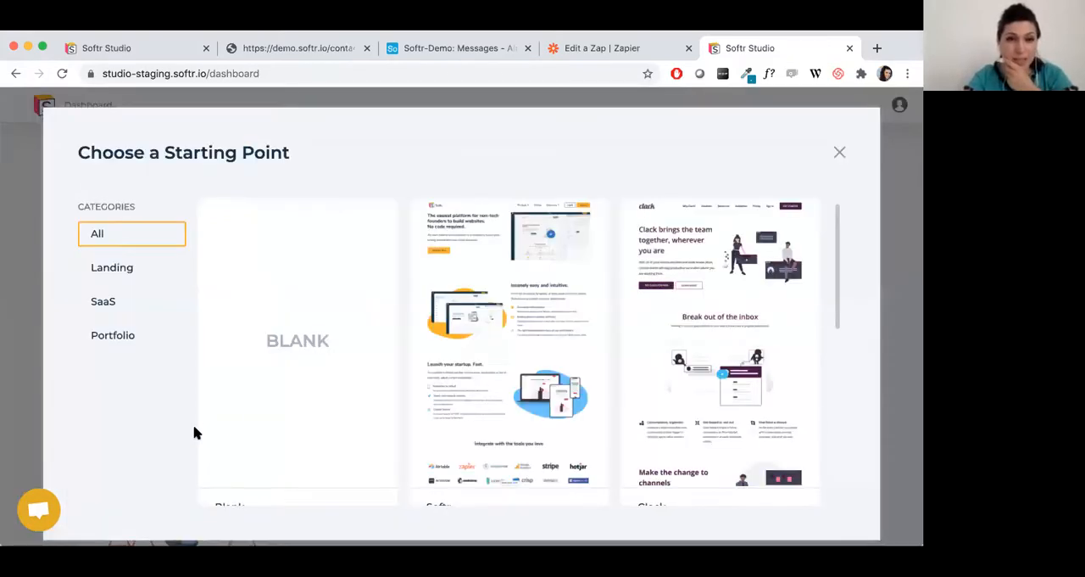
pyautogui.moveTo(490, 504)
pyautogui.scroll(-10, 492, 505)
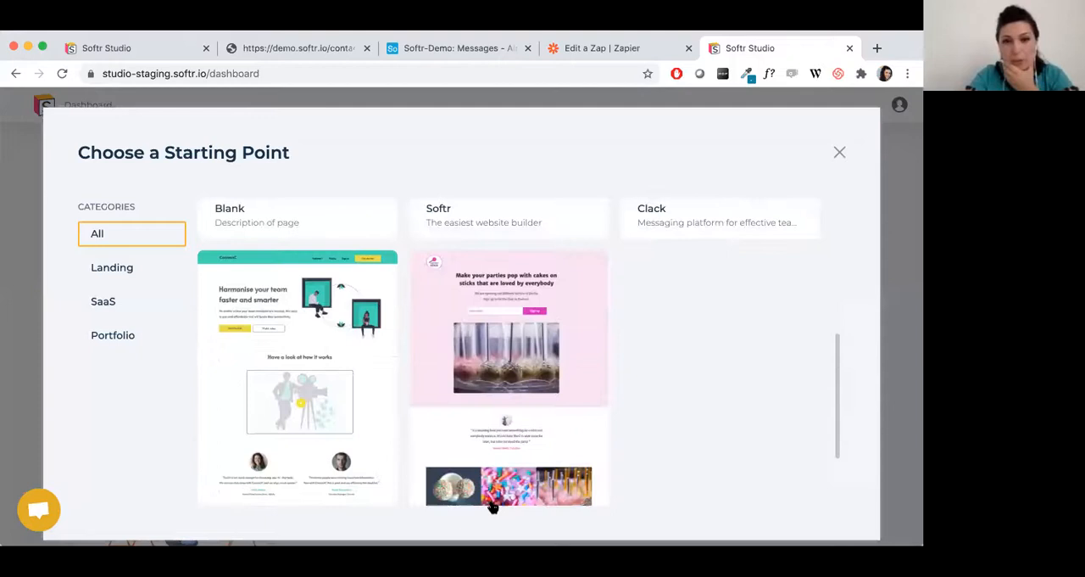
pyautogui.scroll(10, 642, 329)
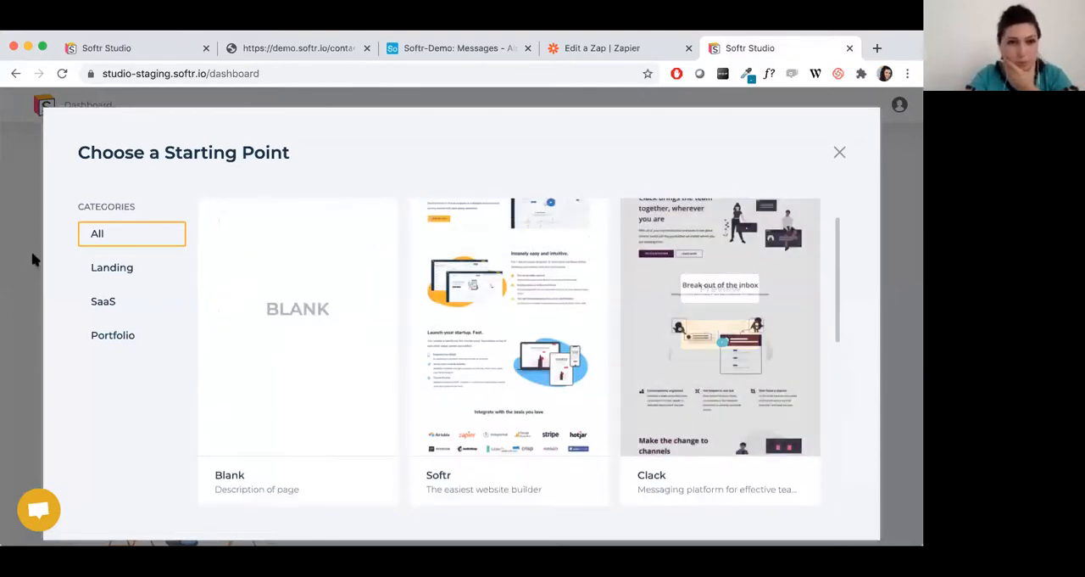
pyautogui.click(111, 267)
pyautogui.click(116, 305)
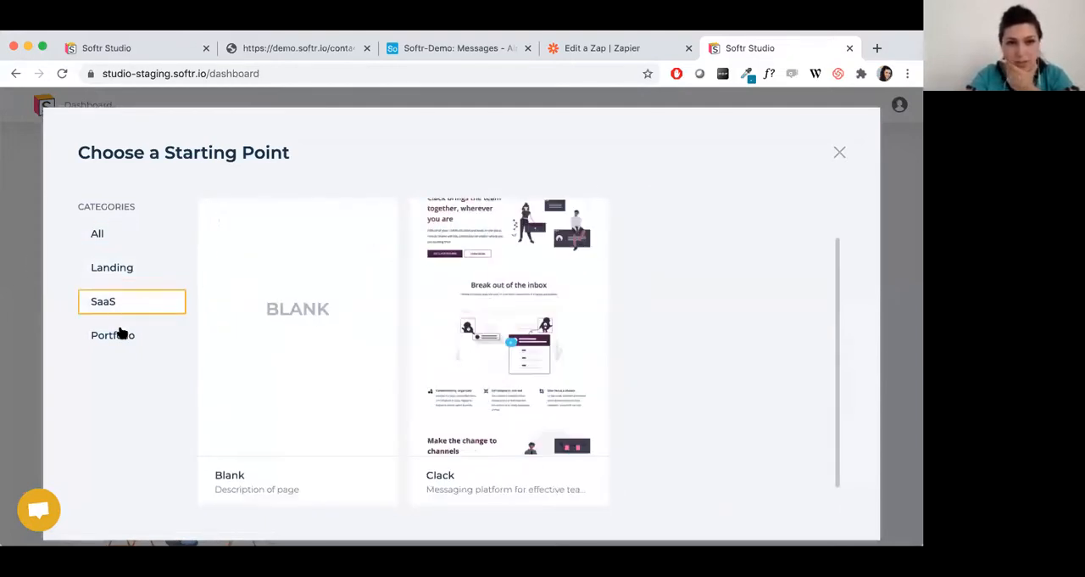
pyautogui.click(122, 336)
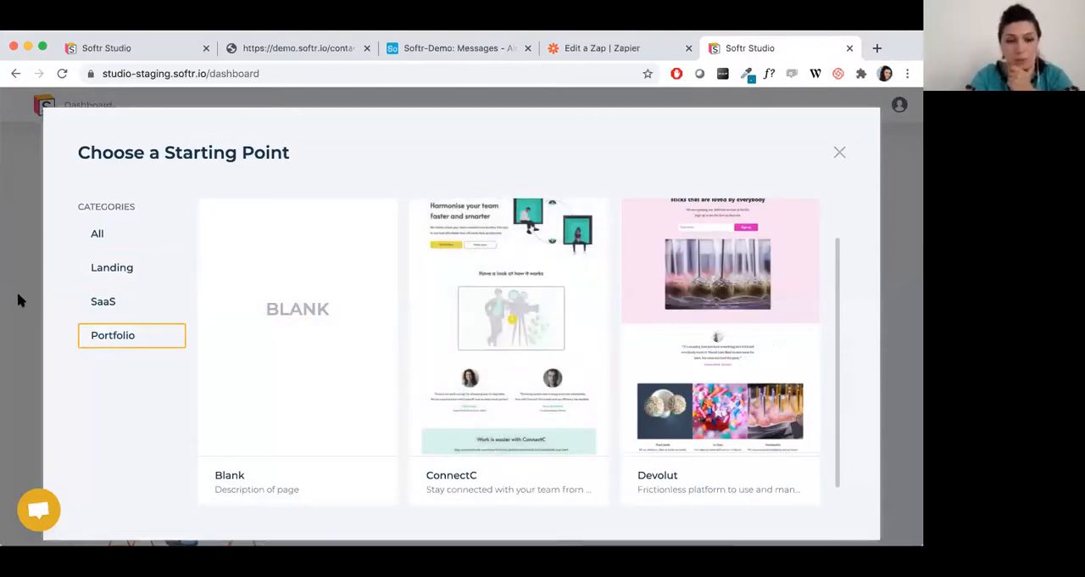
pyautogui.moveTo(310, 286)
pyautogui.click(313, 305)
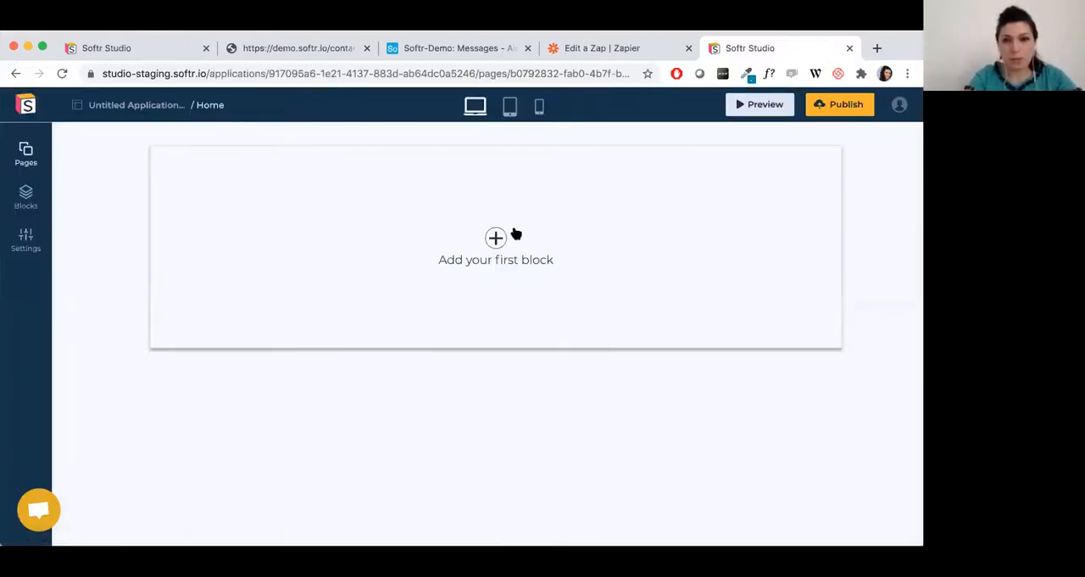
# Add the "Header with links and buttons" block as the first block of the empty Home page.
pyautogui.click(483, 254)
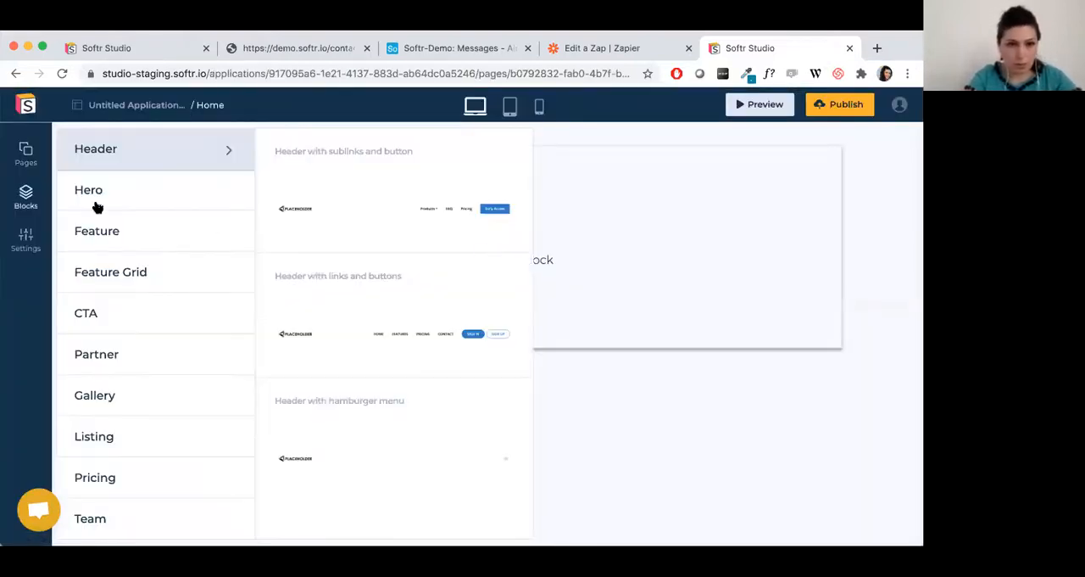
pyautogui.moveTo(424, 325)
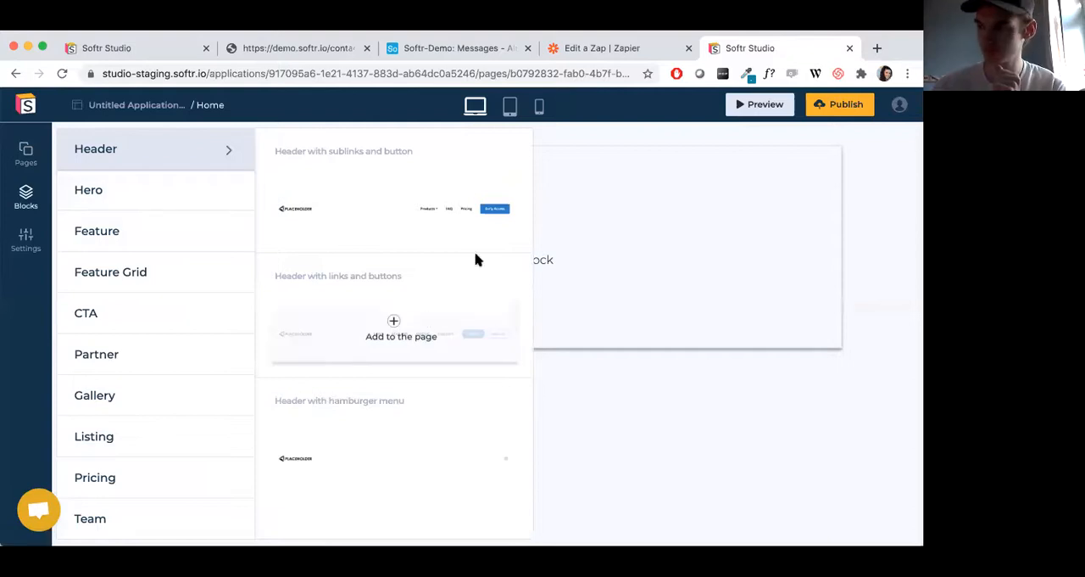
pyautogui.click(467, 327)
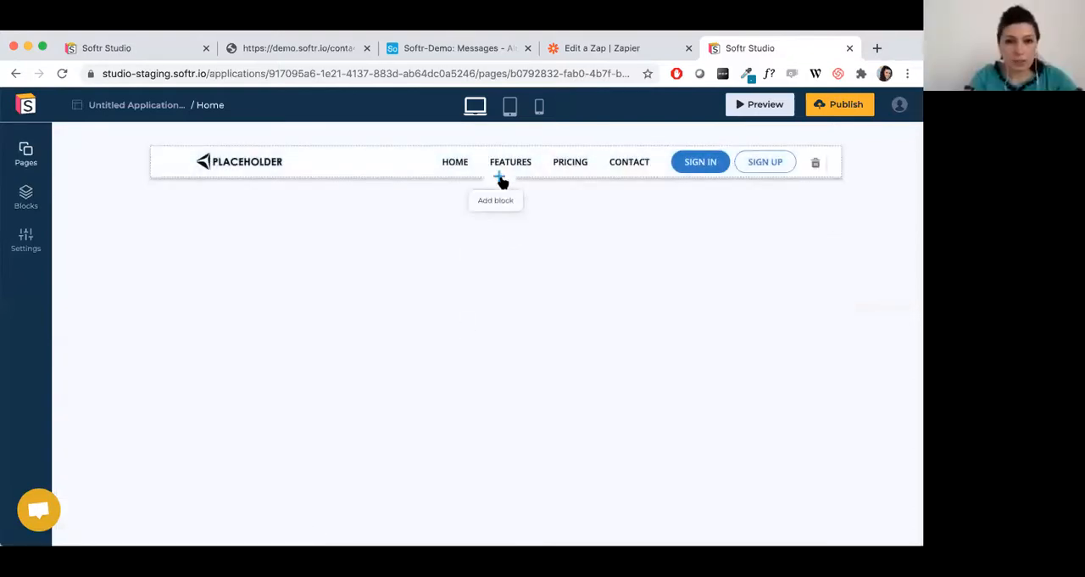
# Add the multi-row "Simple Listings with image" block with category tabs and search below the header, and open its settings.
pyautogui.click(500, 176)
pyautogui.scroll(-3, 129, 430)
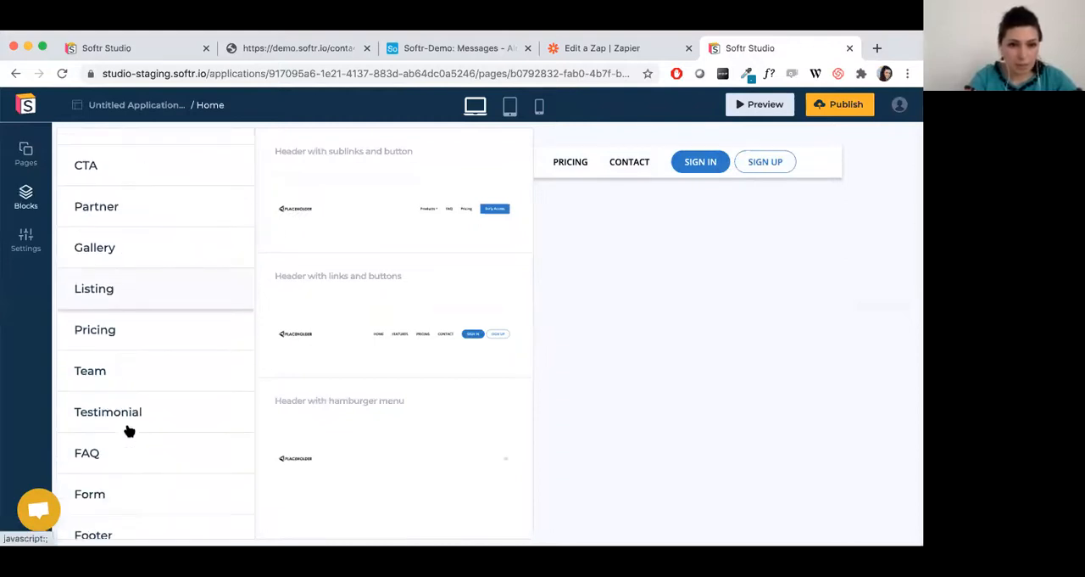
pyautogui.click(141, 290)
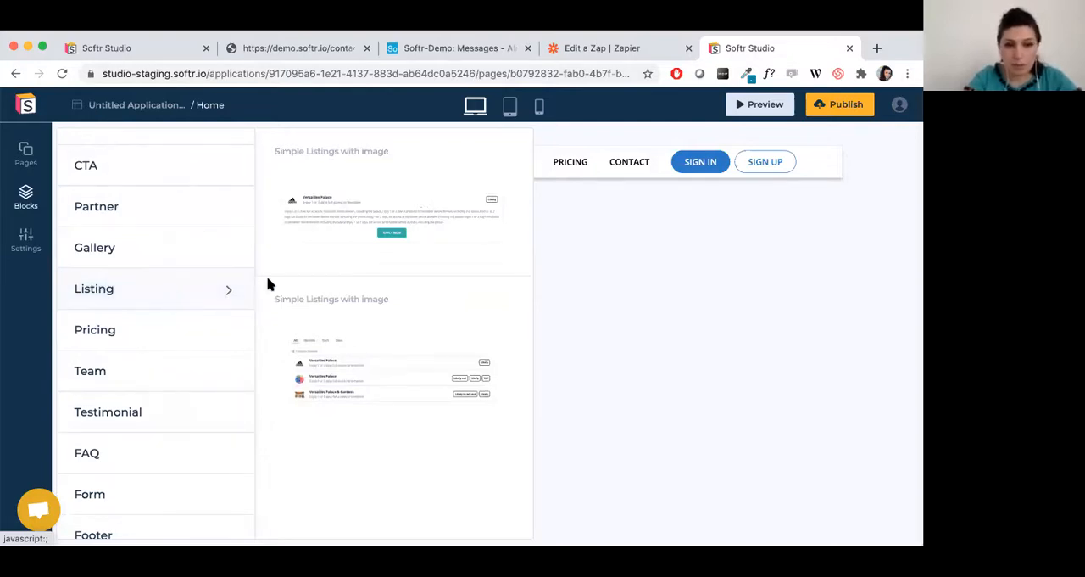
pyautogui.click(353, 365)
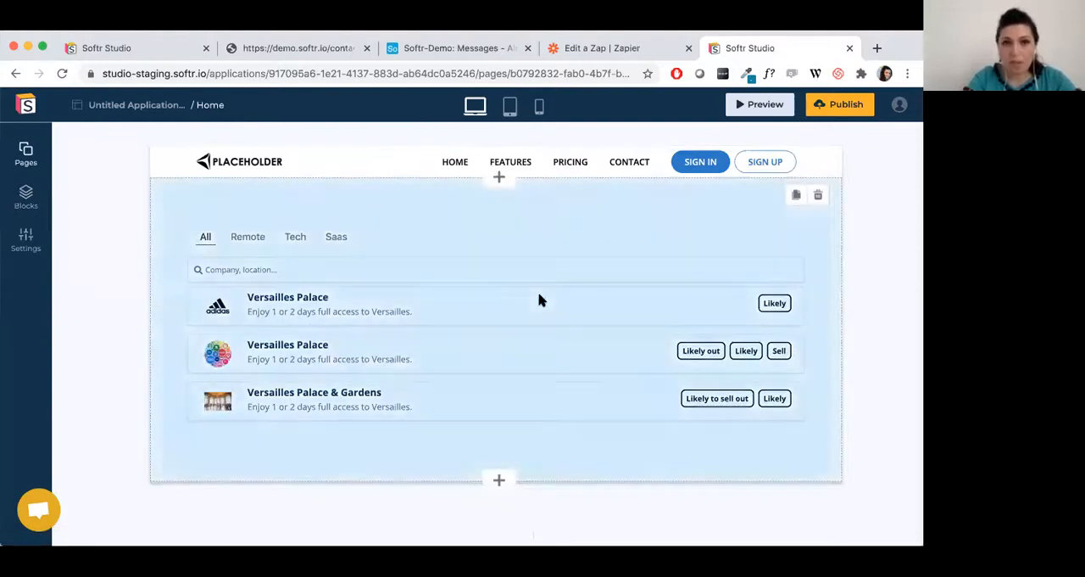
pyautogui.click(539, 300)
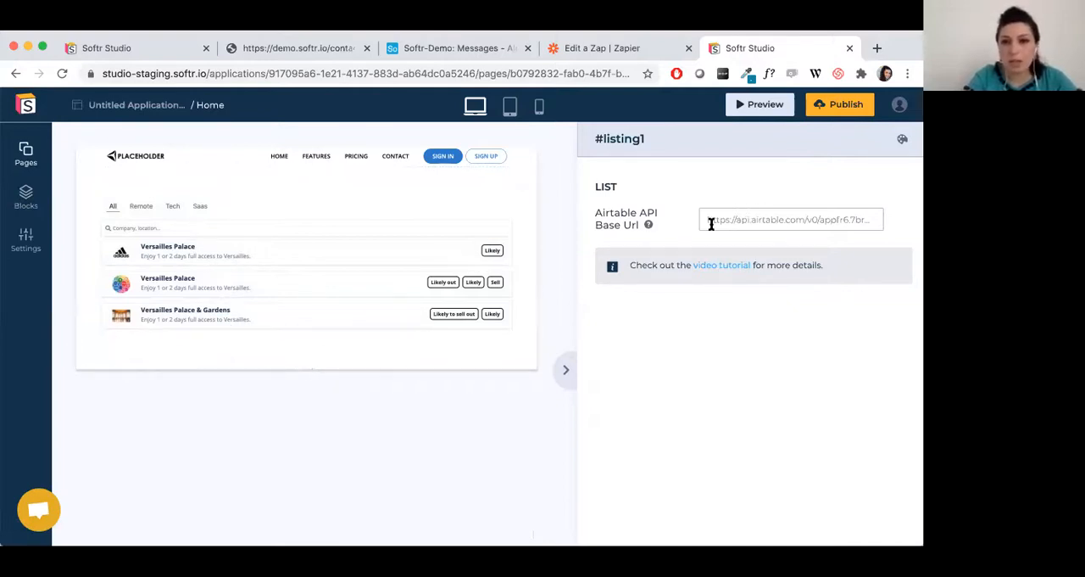
# Open the Airtable API documentation for the Softr-Demo base and copy the Messages endpoint URL from the List records example request, without its query parameters.
pyautogui.click(424, 47)
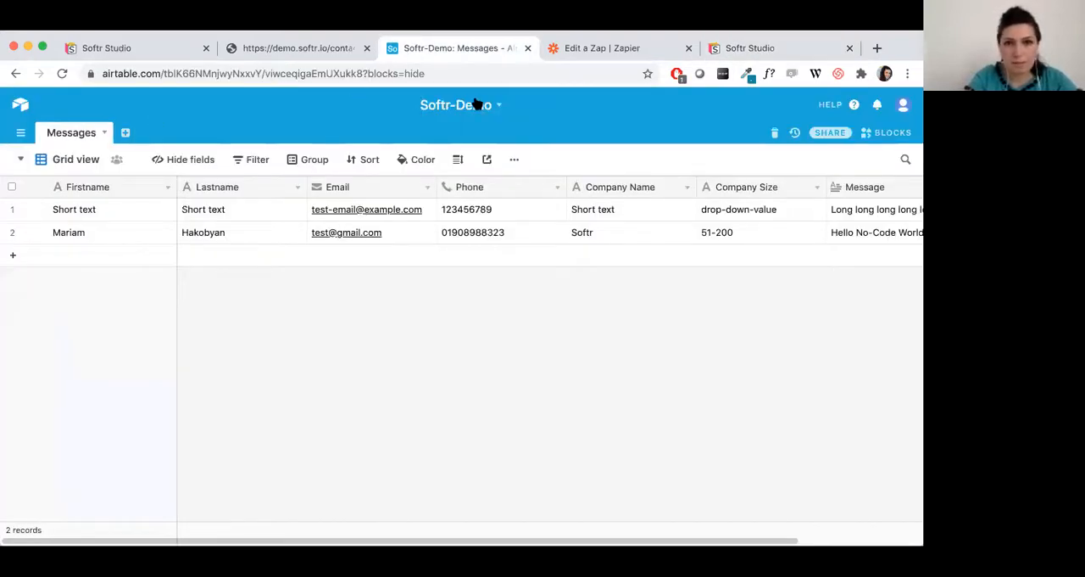
pyautogui.click(855, 105)
pyautogui.click(816, 203)
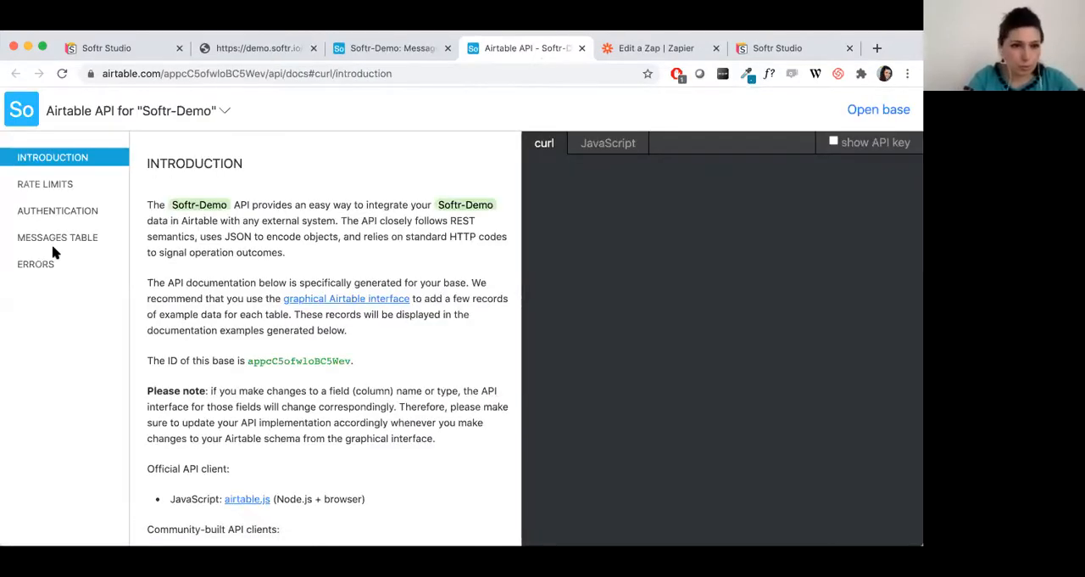
pyautogui.click(58, 245)
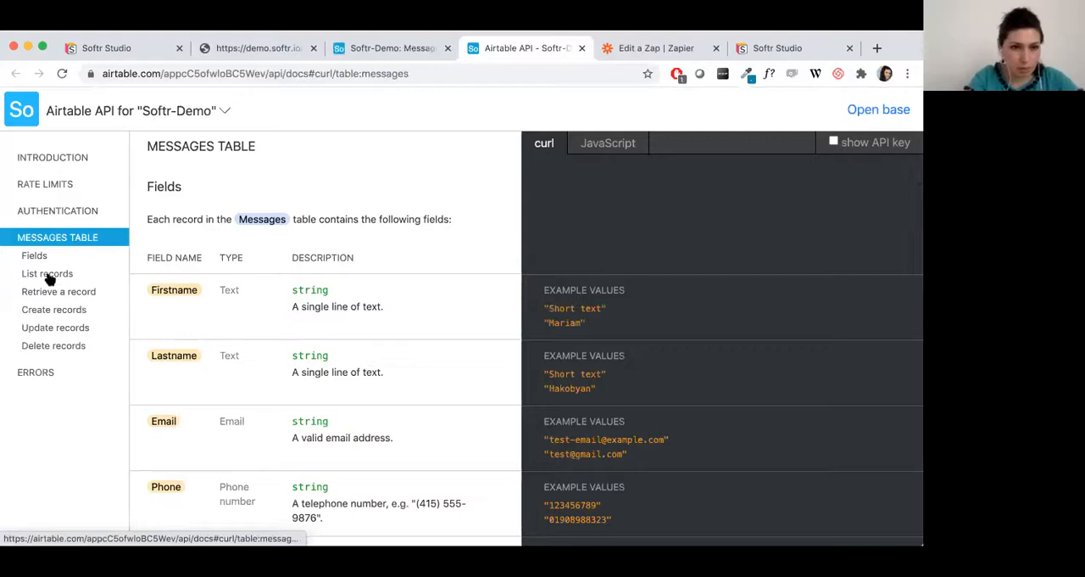
pyautogui.click(53, 276)
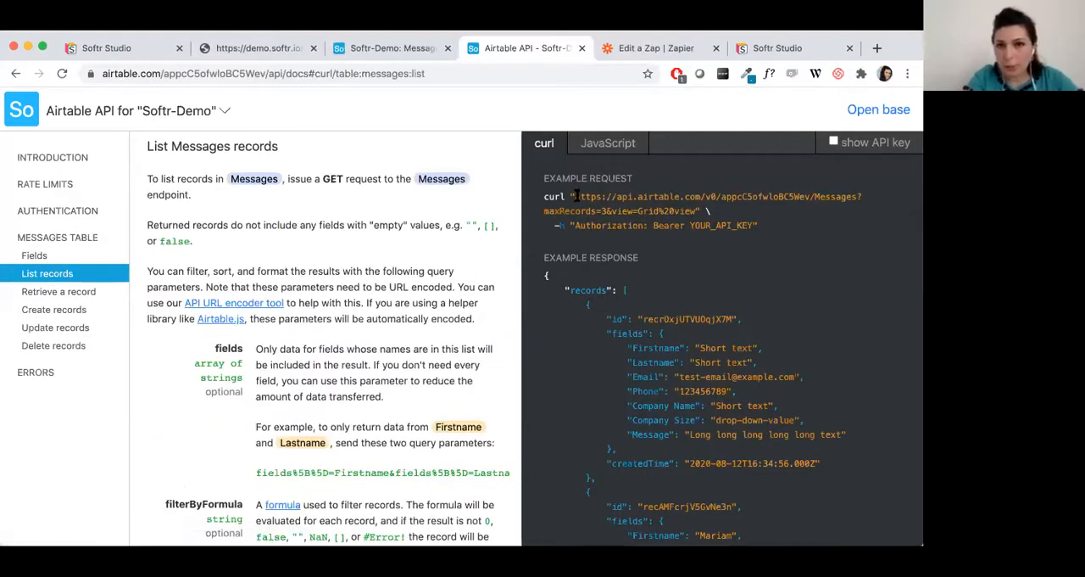
pyautogui.moveTo(616, 196); pyautogui.dragTo(856, 196)
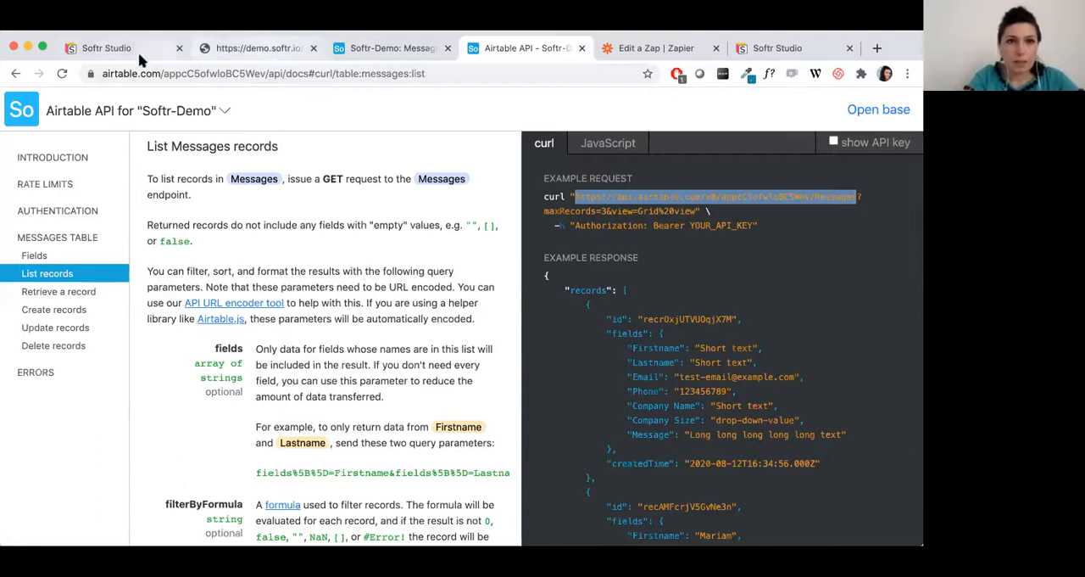
# Return to the new application in Softr Studio and set the listing's Airtable API Base Url to the copied Messages endpoint.
pyautogui.click(780, 48)
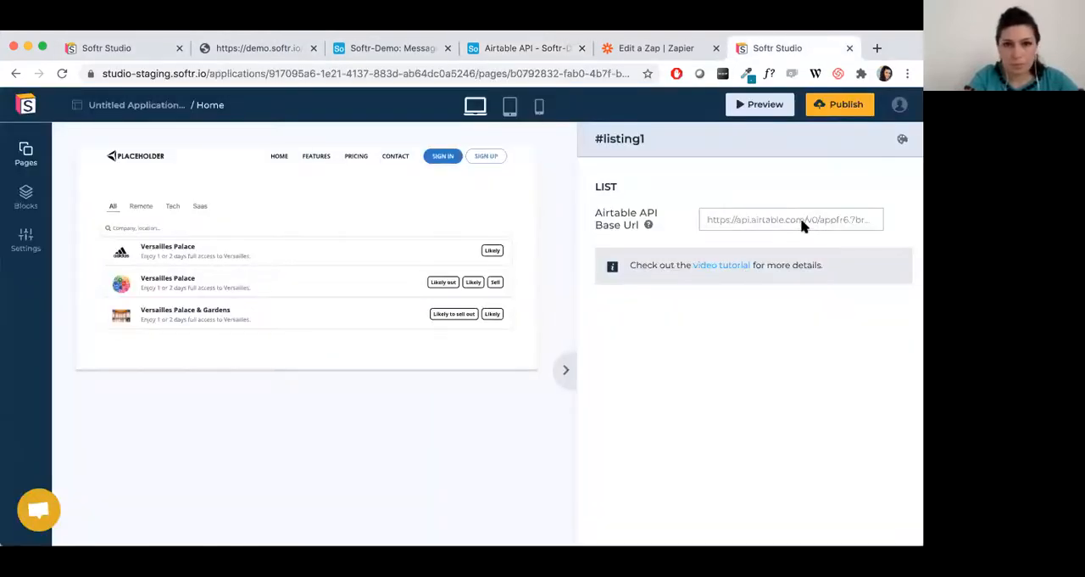
pyautogui.click(764, 220)
pyautogui.hotkey('ctrl', 'v')
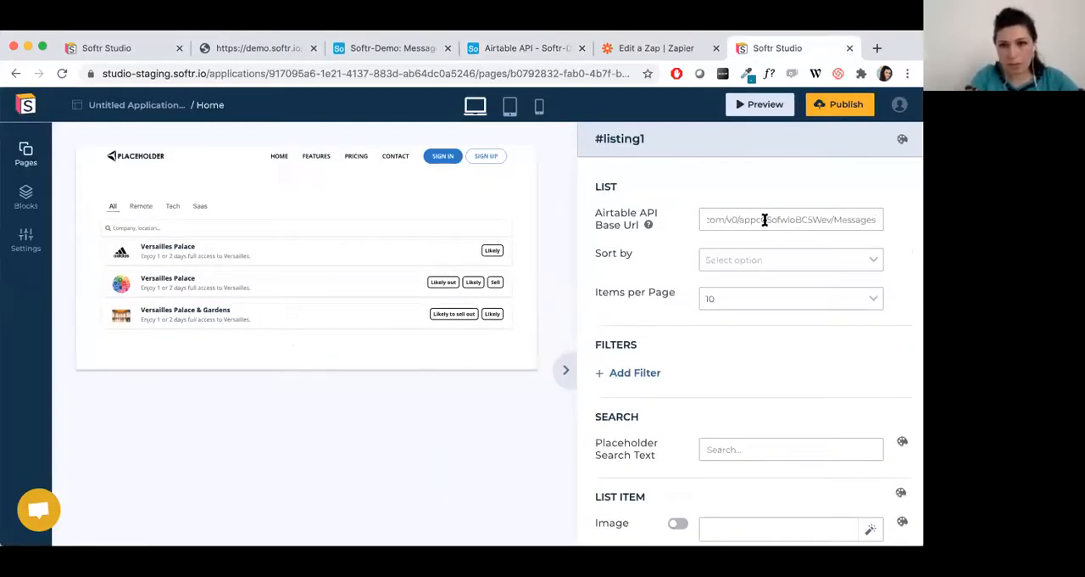
# Review the listing block's sorting, paging, filter, search and list item settings.
pyautogui.scroll(-2, 898, 242)
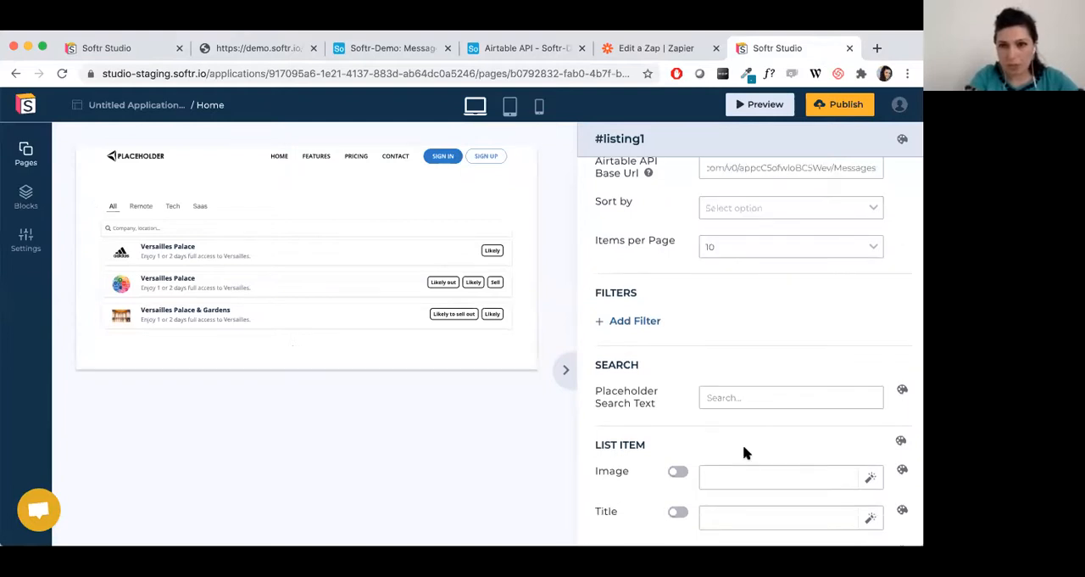
pyautogui.scroll(2, 795, 449)
pyautogui.scroll(-4, 794, 450)
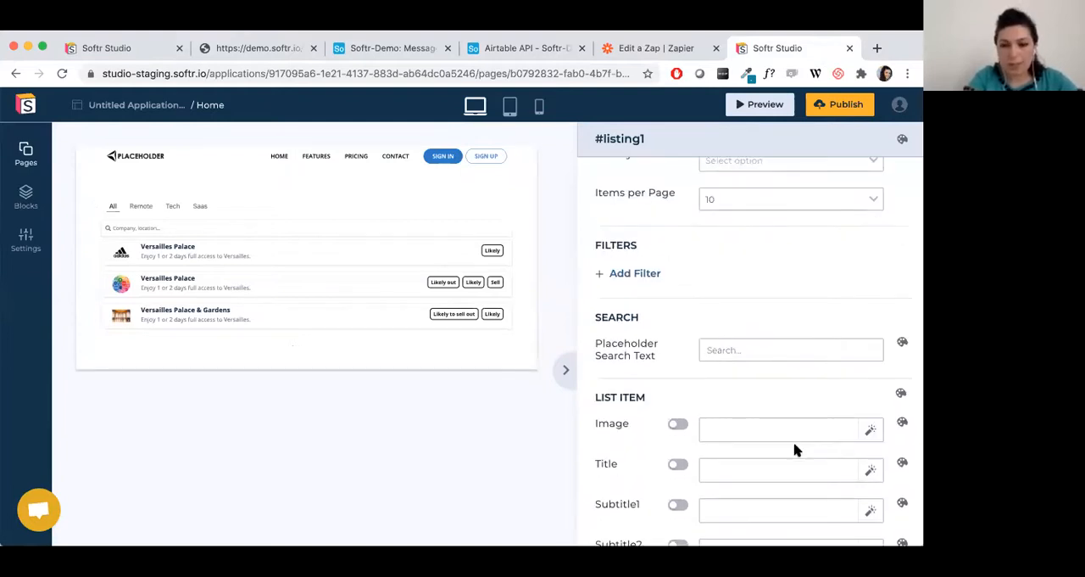
pyautogui.scroll(-3, 794, 450)
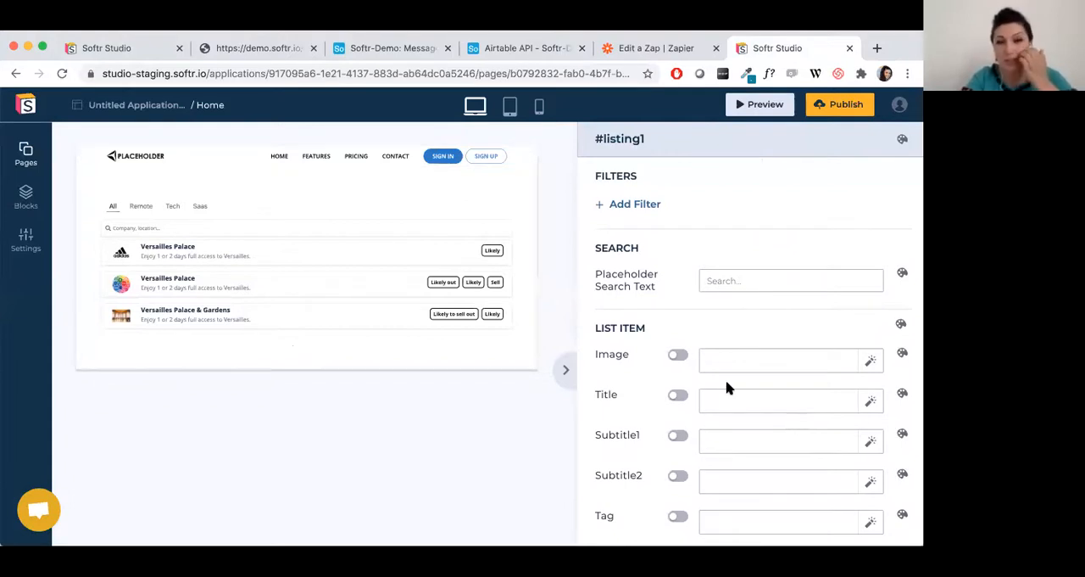
pyautogui.scroll(5, 726, 387)
pyautogui.scroll(-5, 727, 389)
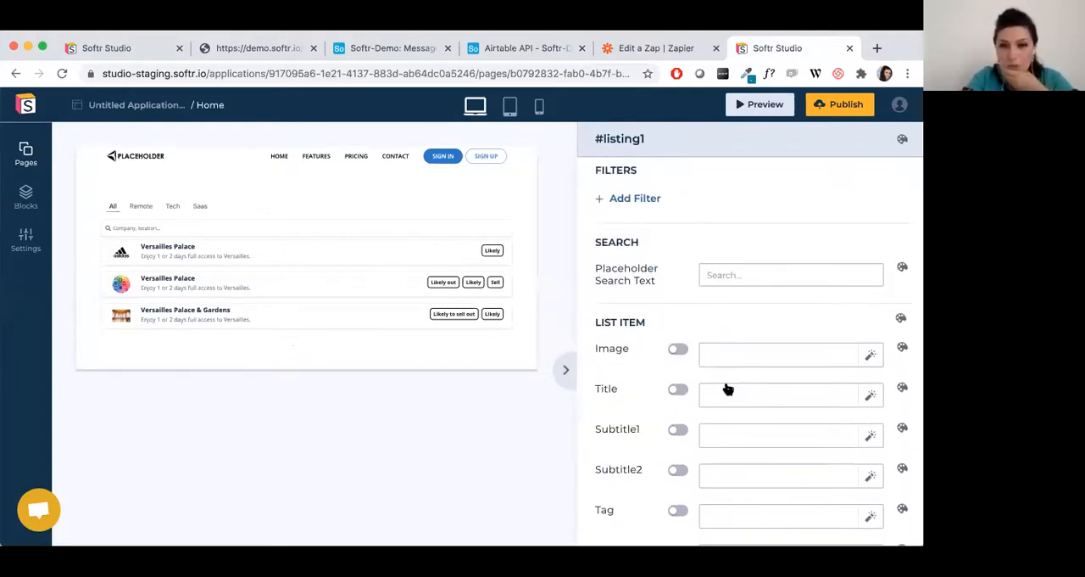
# Map the list item's Image to the Image field.
pyautogui.scroll(-2, 727, 386)
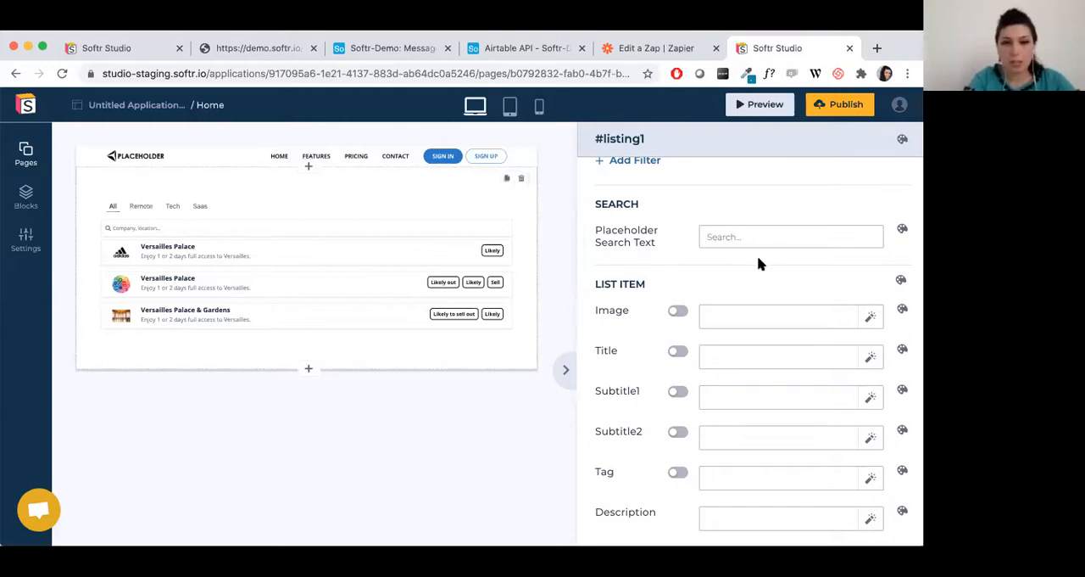
pyautogui.scroll(-1, 789, 276)
pyautogui.click(870, 286)
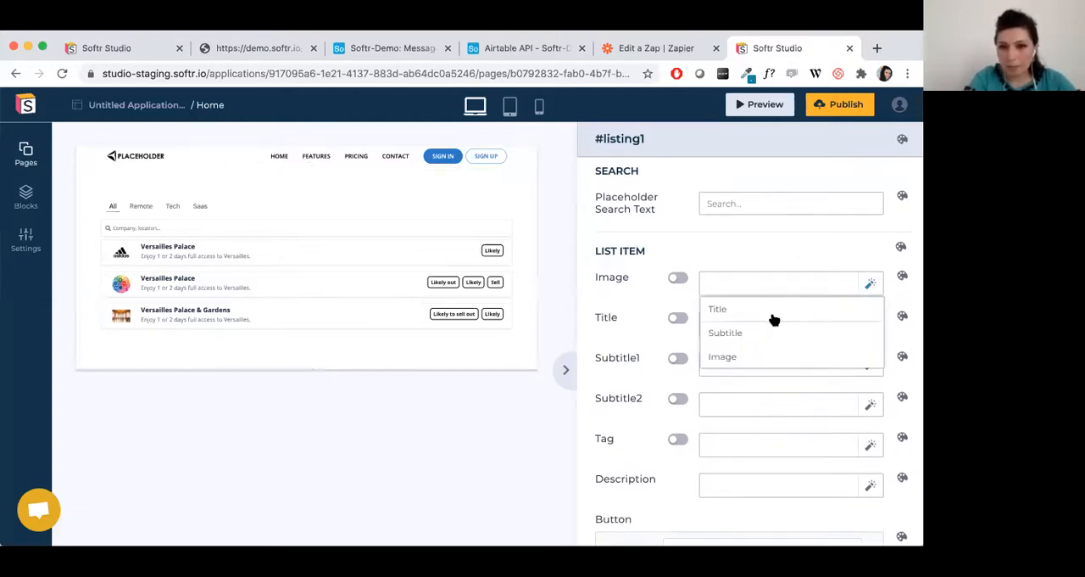
pyautogui.click(736, 363)
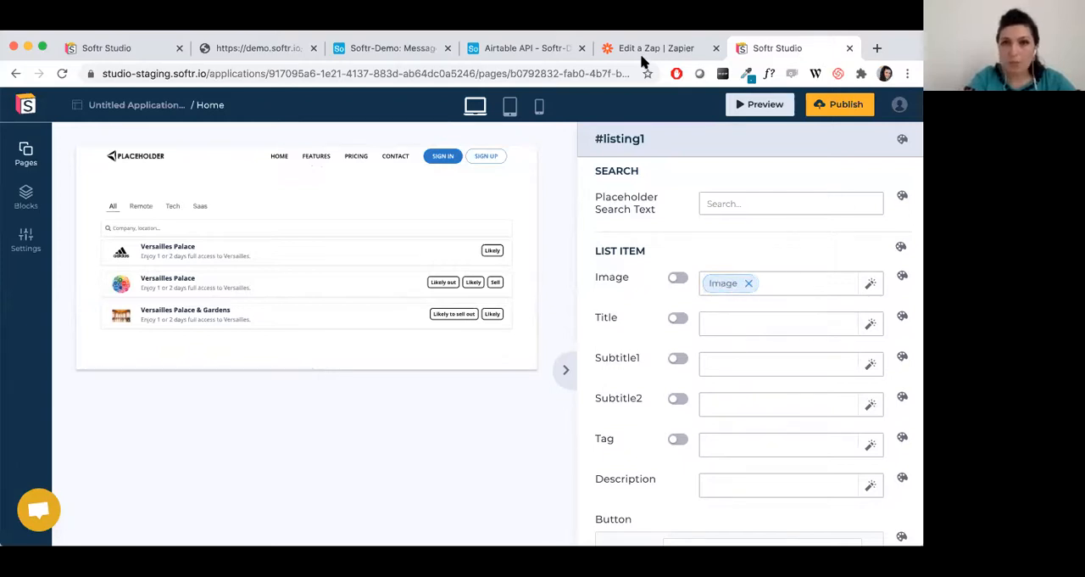
# Try mapping the list item's Title to the Title field, and remove that mapping again.
pyautogui.click(871, 325)
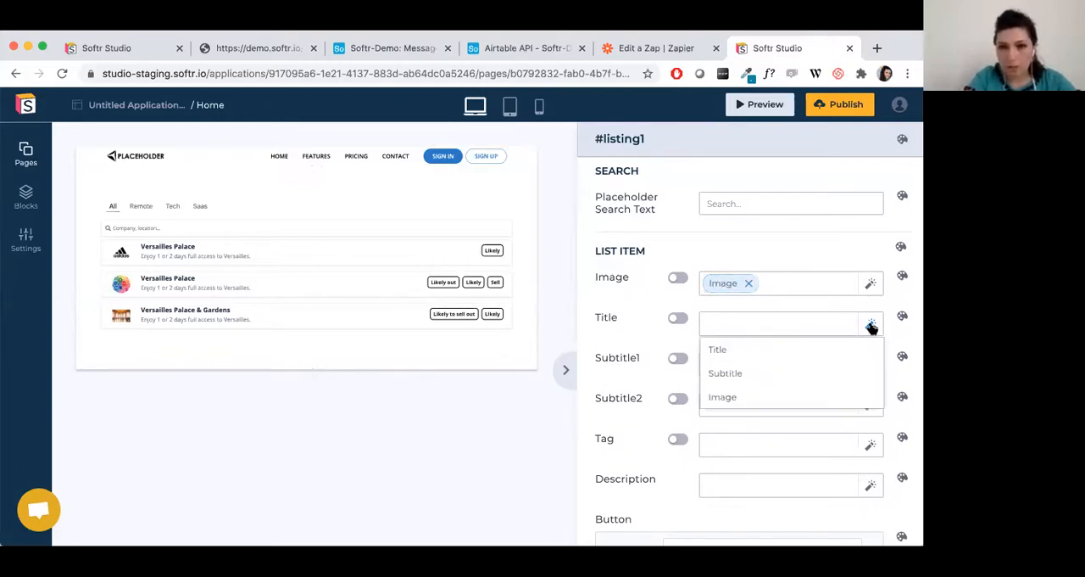
pyautogui.click(800, 352)
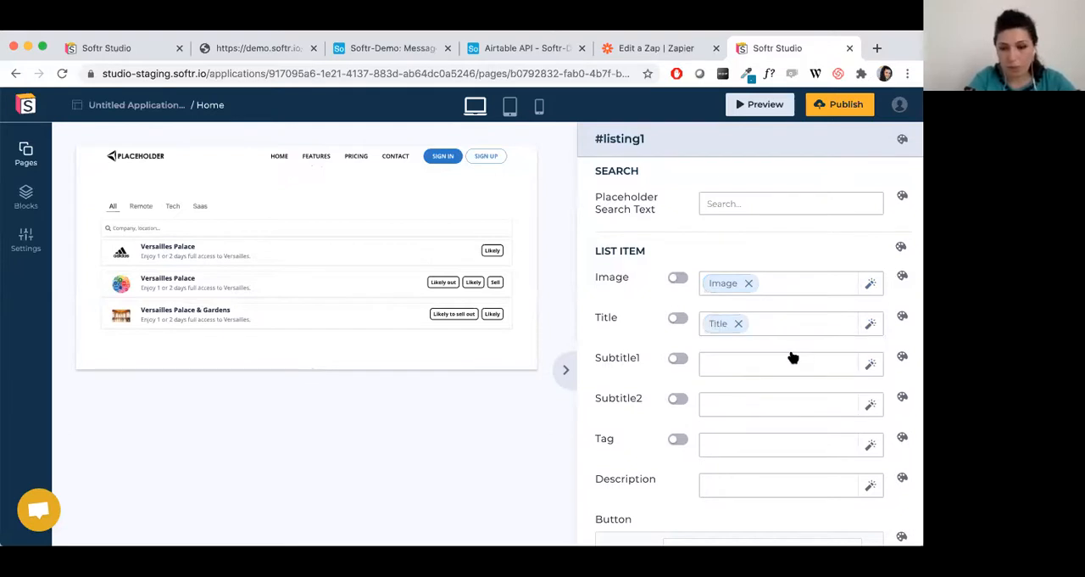
pyautogui.click(740, 325)
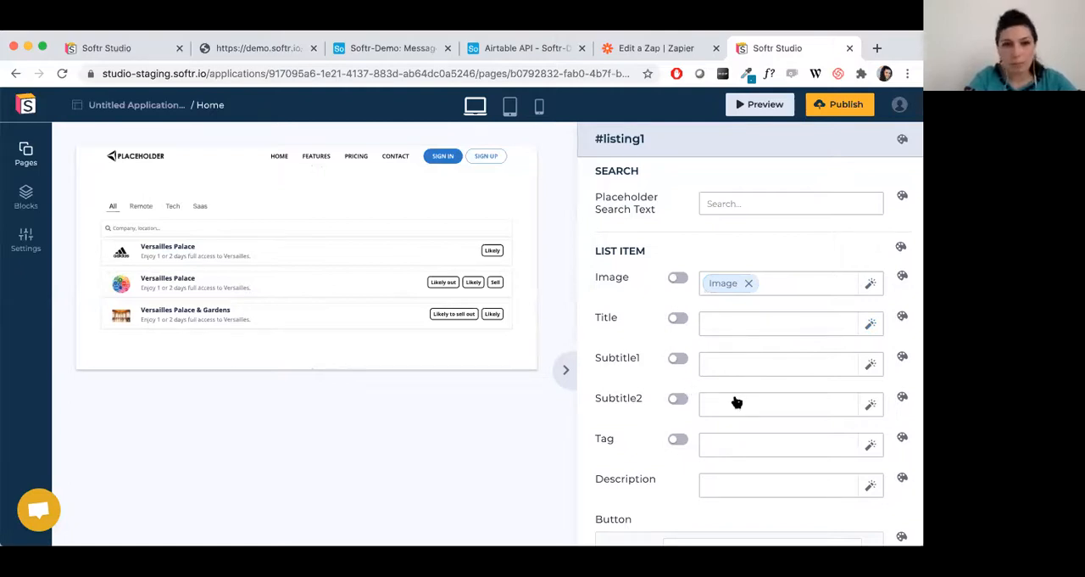
# Look through the remaining list item settings, down to the button's text and action.
pyautogui.scroll(-2, 737, 402)
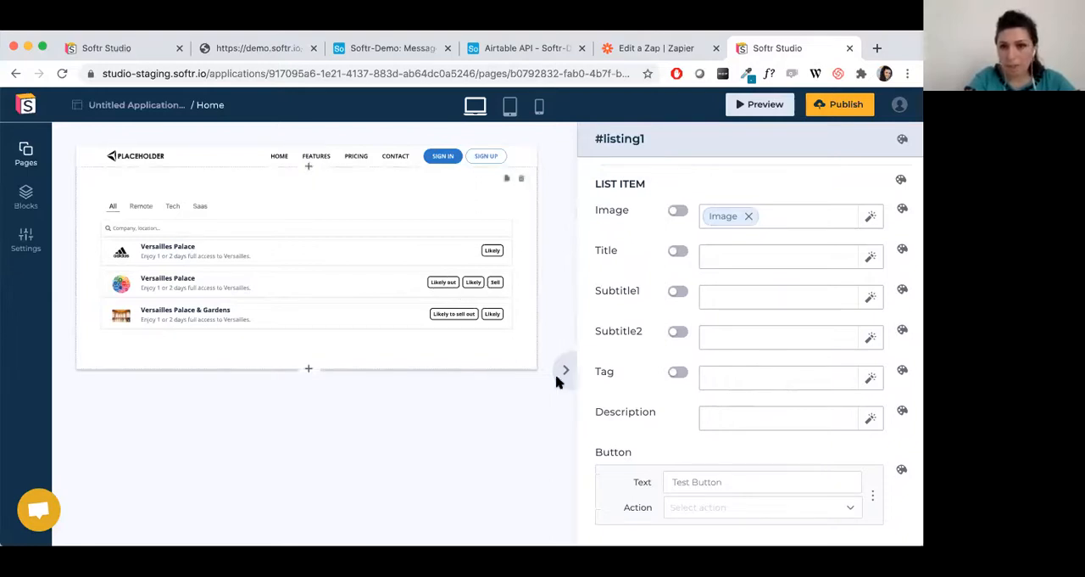
pyautogui.scroll(-2, 768, 376)
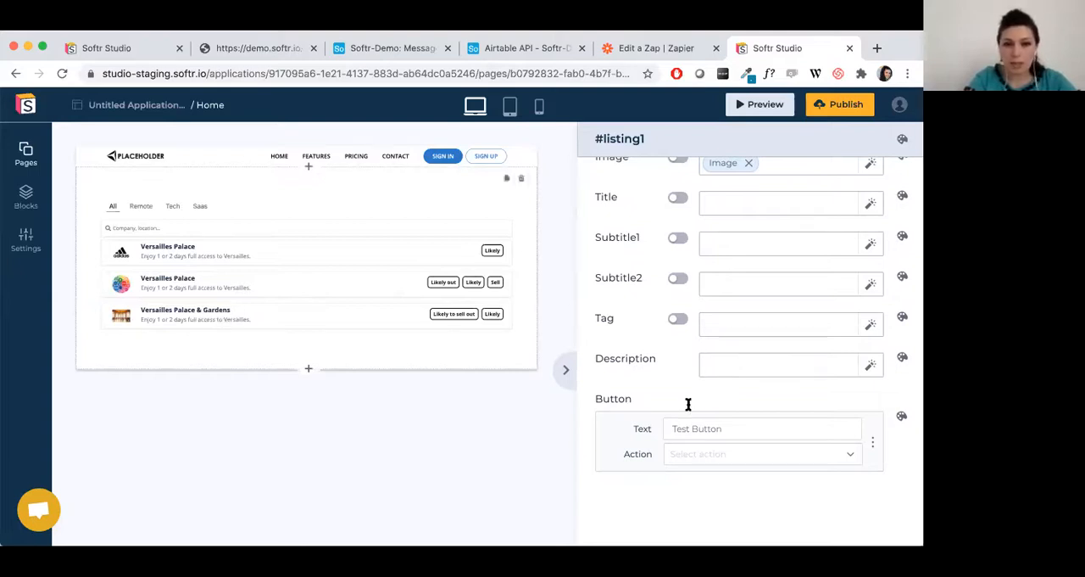
# Check the button's available actions and preview the page, expanding the first listing item to view its description and button.
pyautogui.click(768, 462)
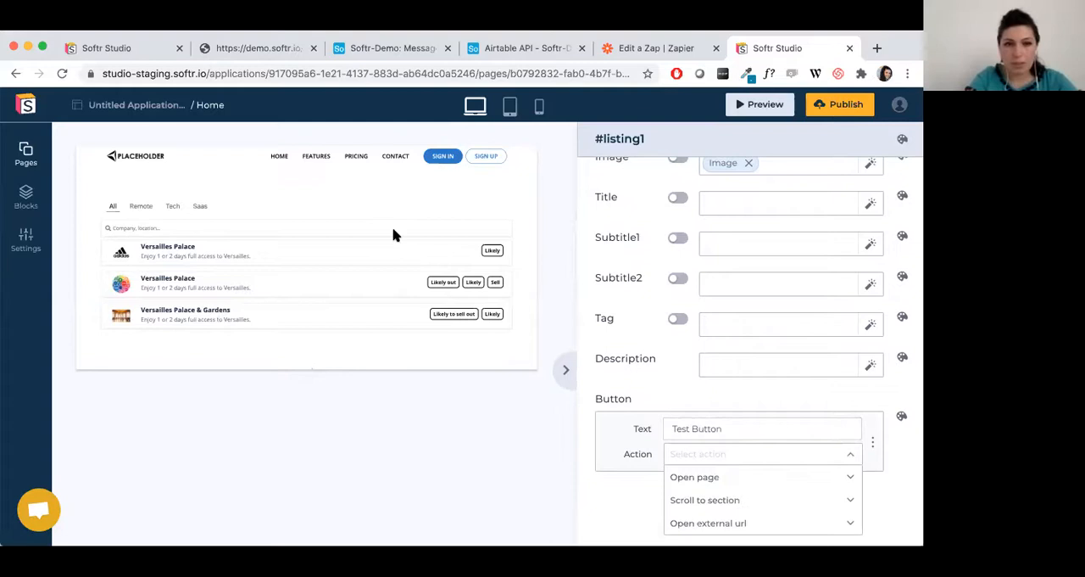
pyautogui.click(845, 137)
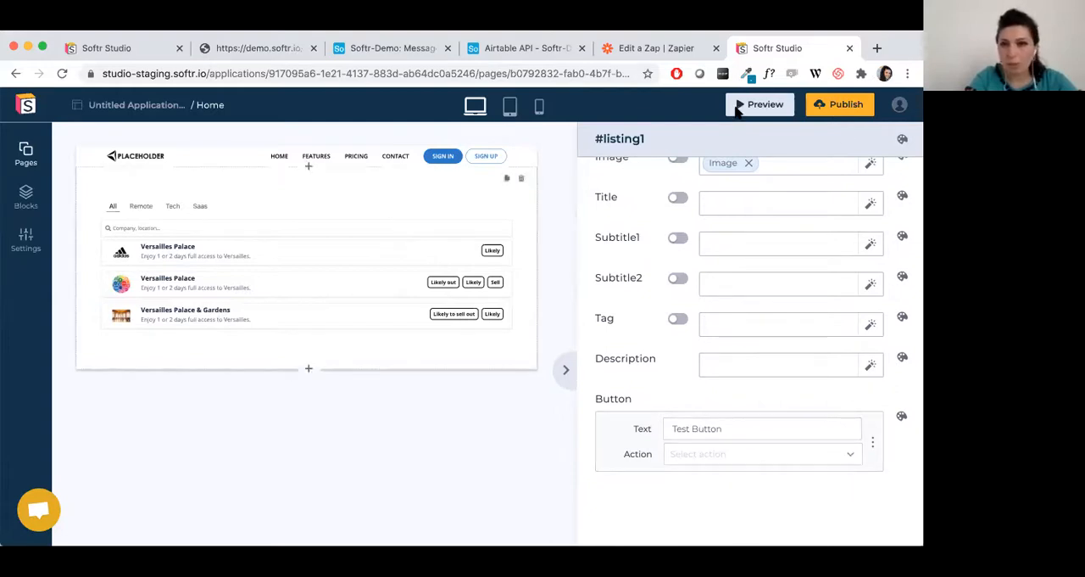
pyautogui.click(737, 109)
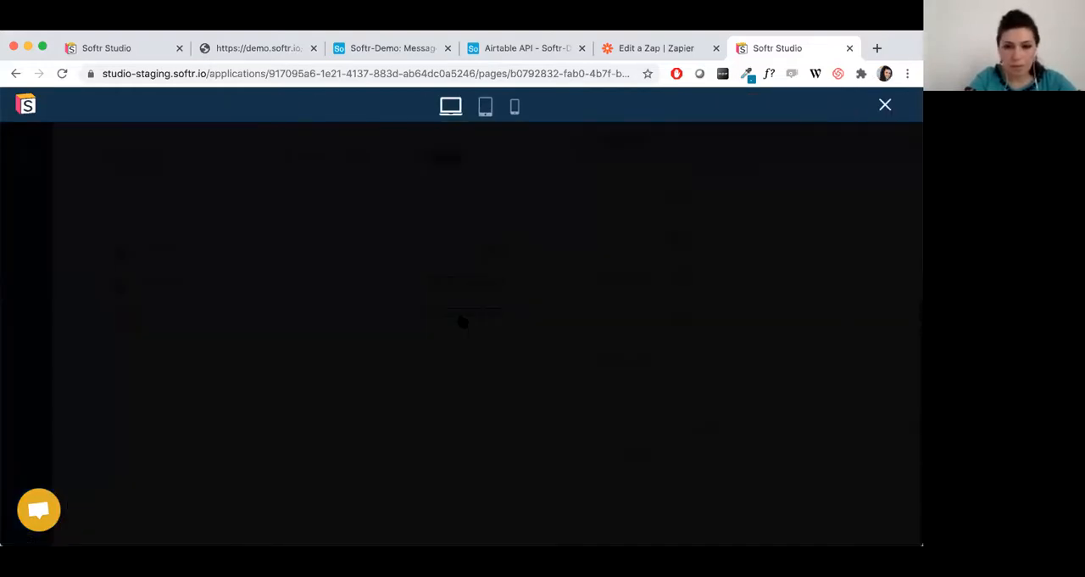
pyautogui.scroll(-1, 455, 314)
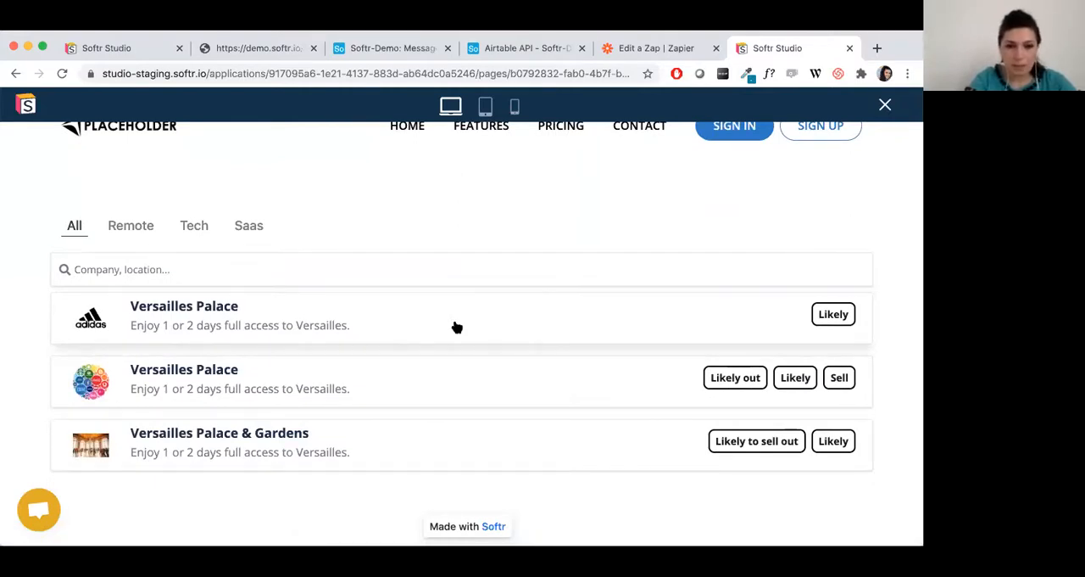
pyautogui.click(456, 327)
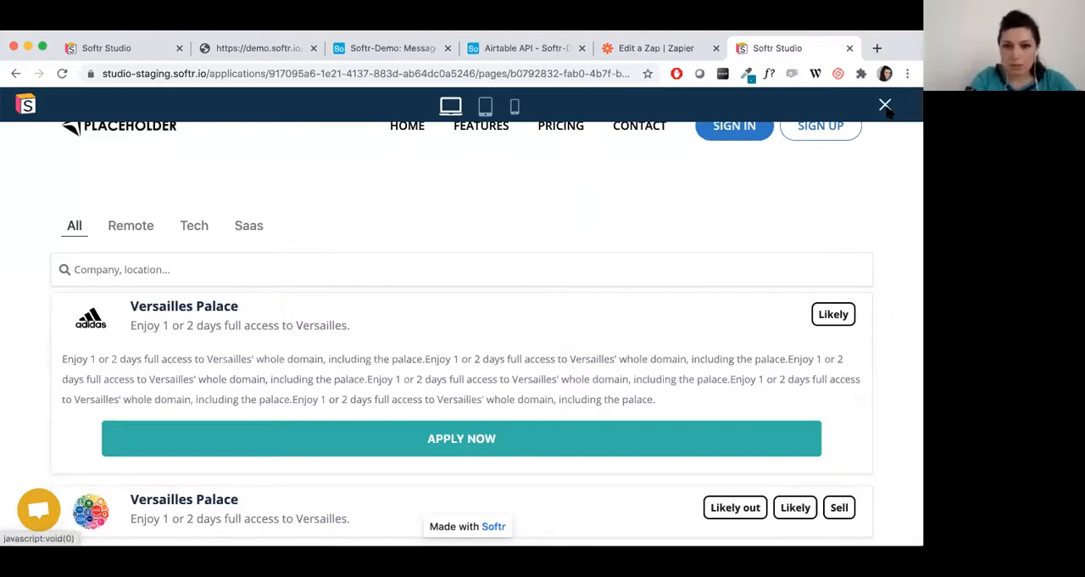
pyautogui.press('Escape')
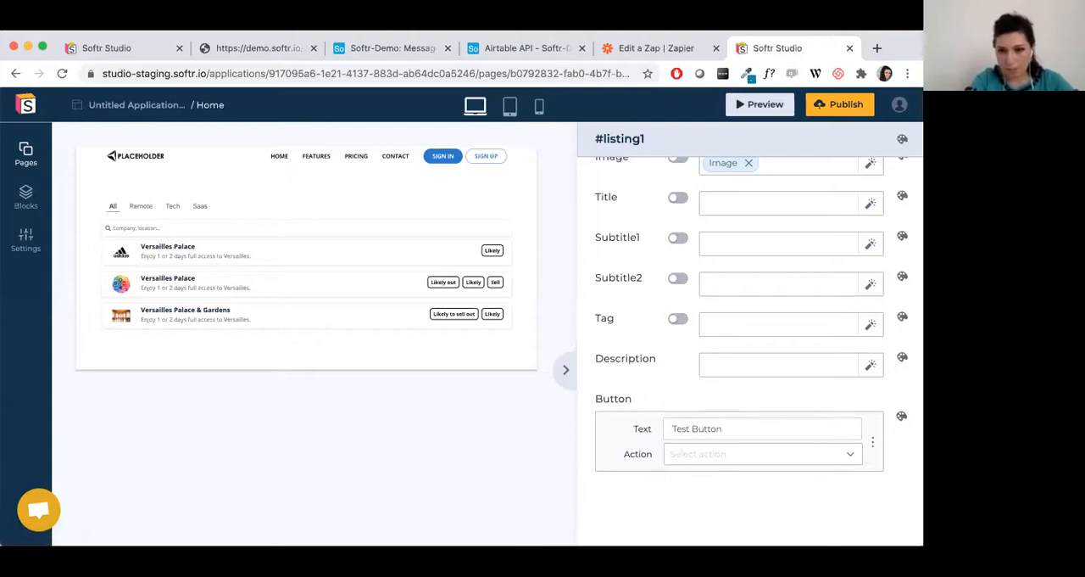
# Set the list item's button text to Apply and look through its available actions.
pyautogui.tripleClick(697, 429)
pyautogui.write('A')
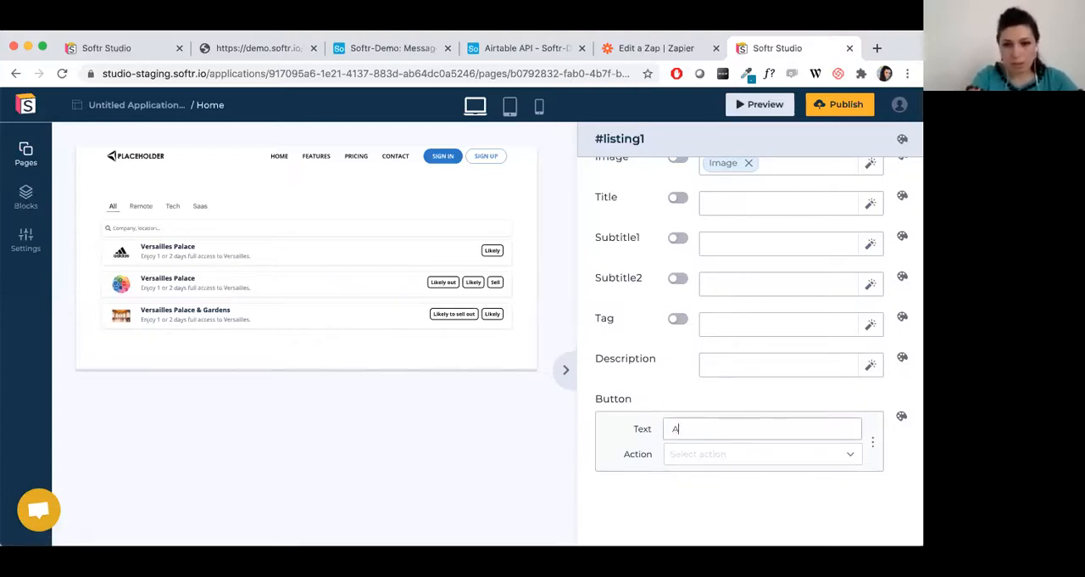
pyautogui.write('pply')
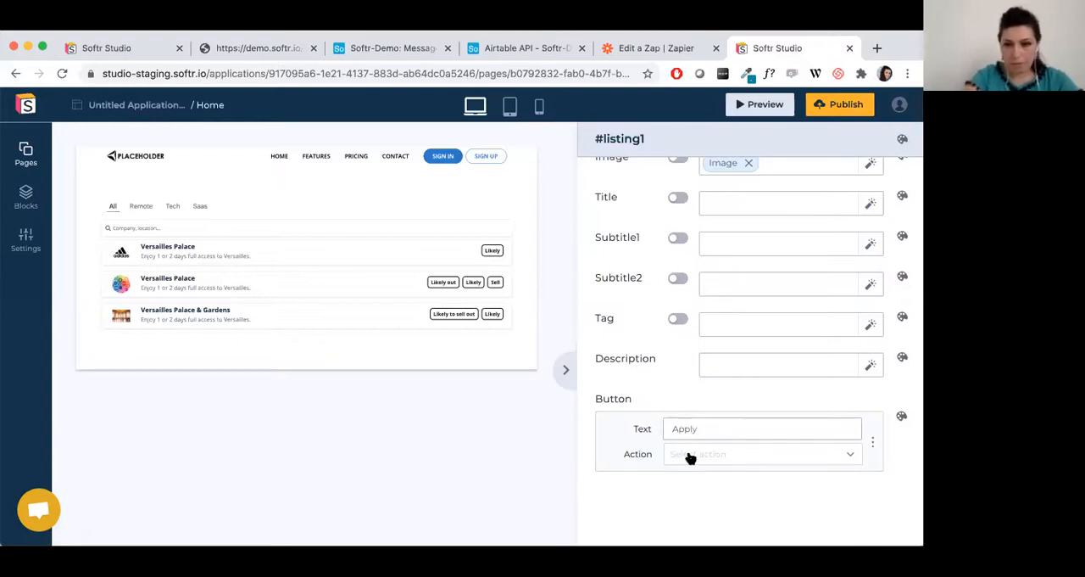
pyautogui.click(690, 454)
pyautogui.scroll(-2, 690, 457)
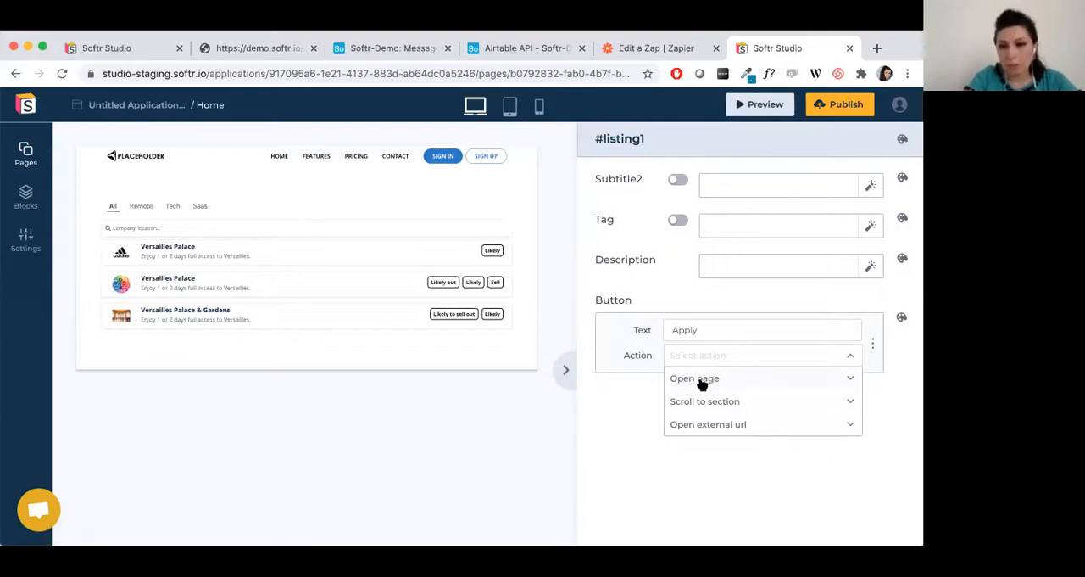
pyautogui.click(674, 446)
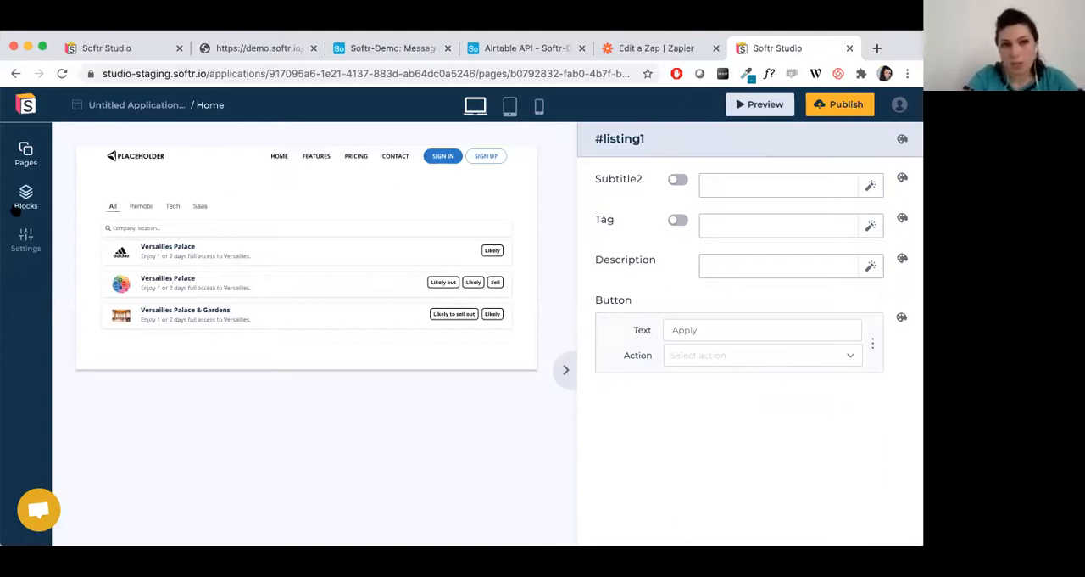
# Add a filter to the listing block and review its settings for label, field, options, position and display.
pyautogui.scroll(2, 578, 236)
pyautogui.scroll(6, 578, 236)
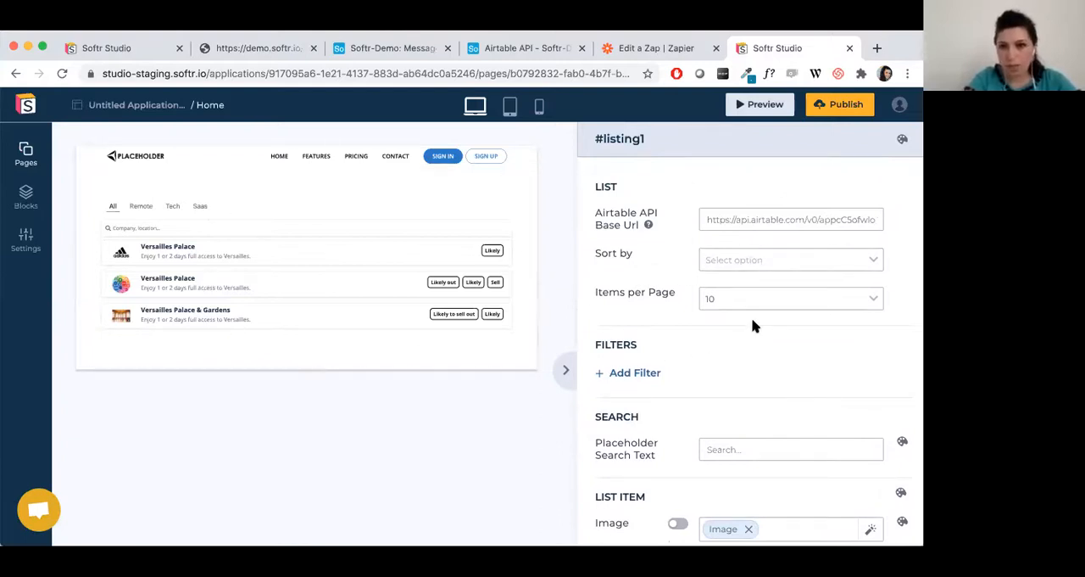
pyautogui.scroll(-2, 794, 308)
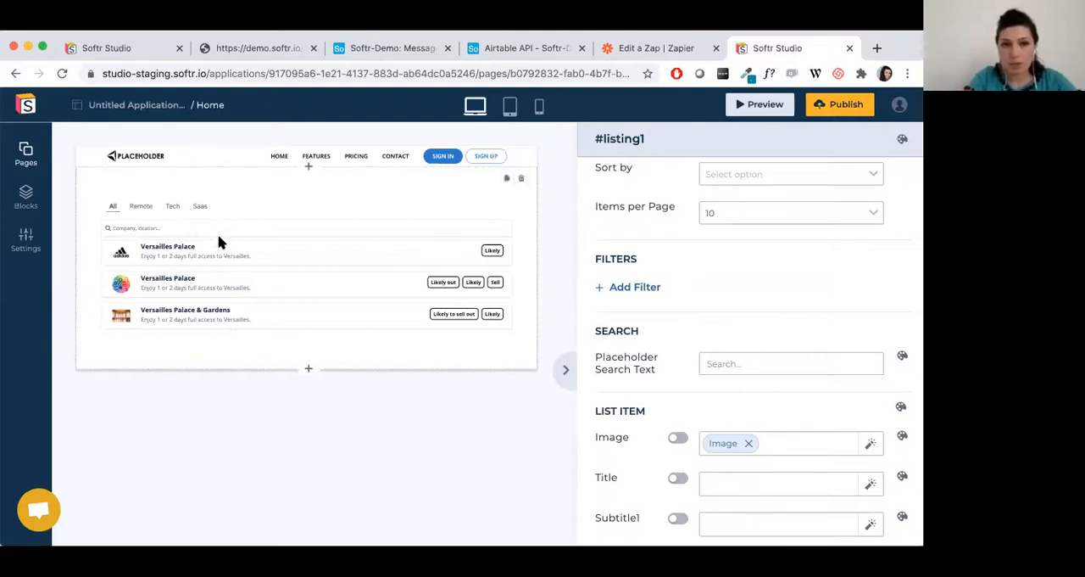
pyautogui.click(646, 287)
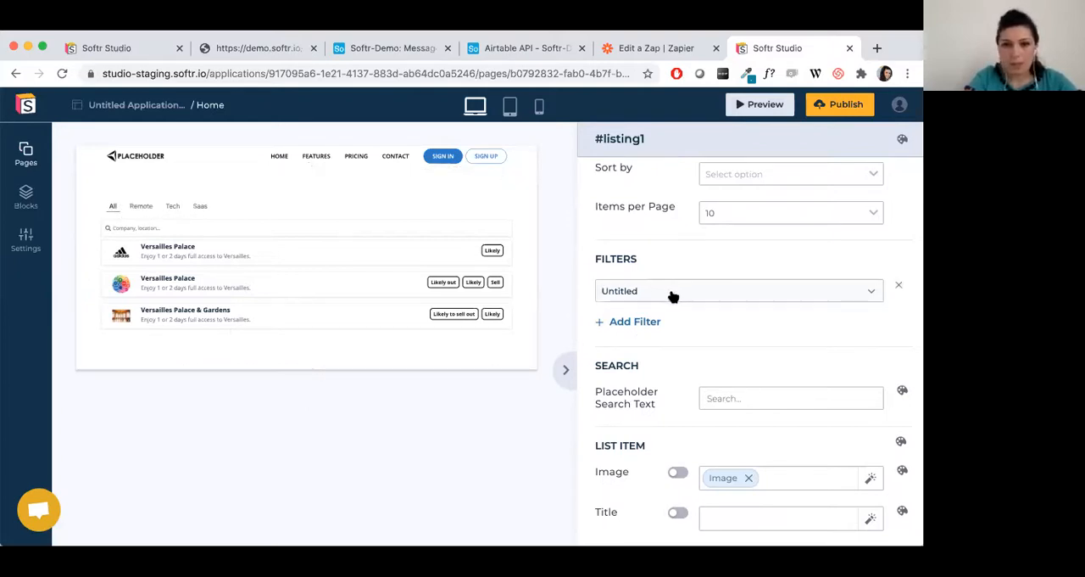
pyautogui.click(751, 296)
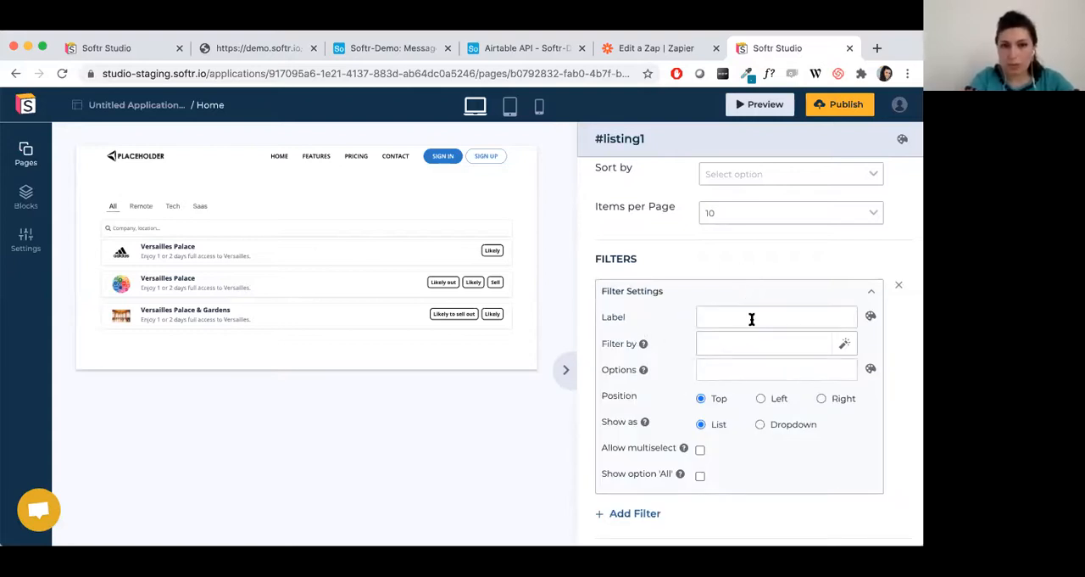
pyautogui.scroll(-2, 695, 447)
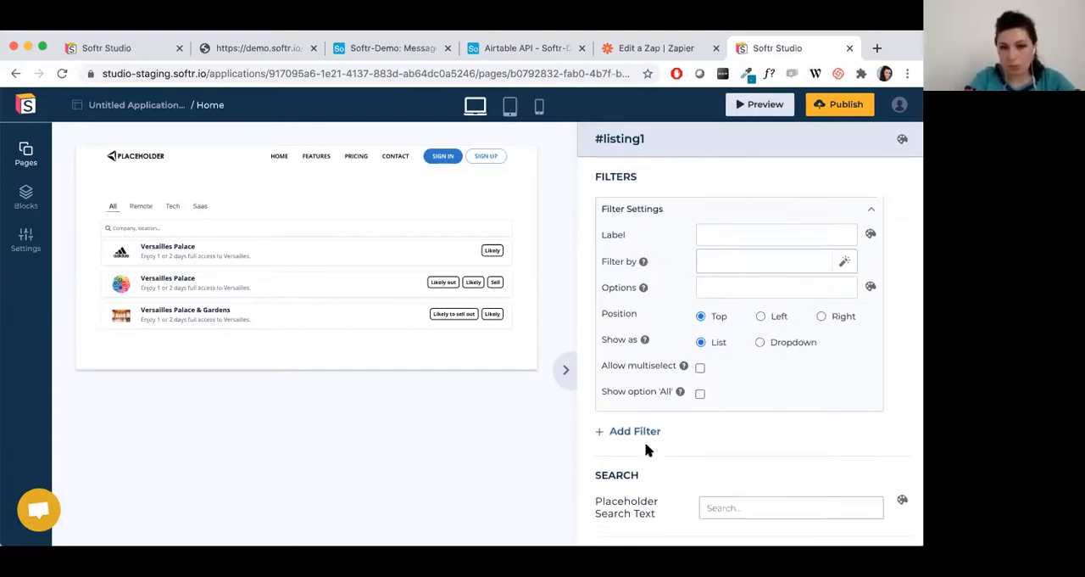
pyautogui.click(871, 211)
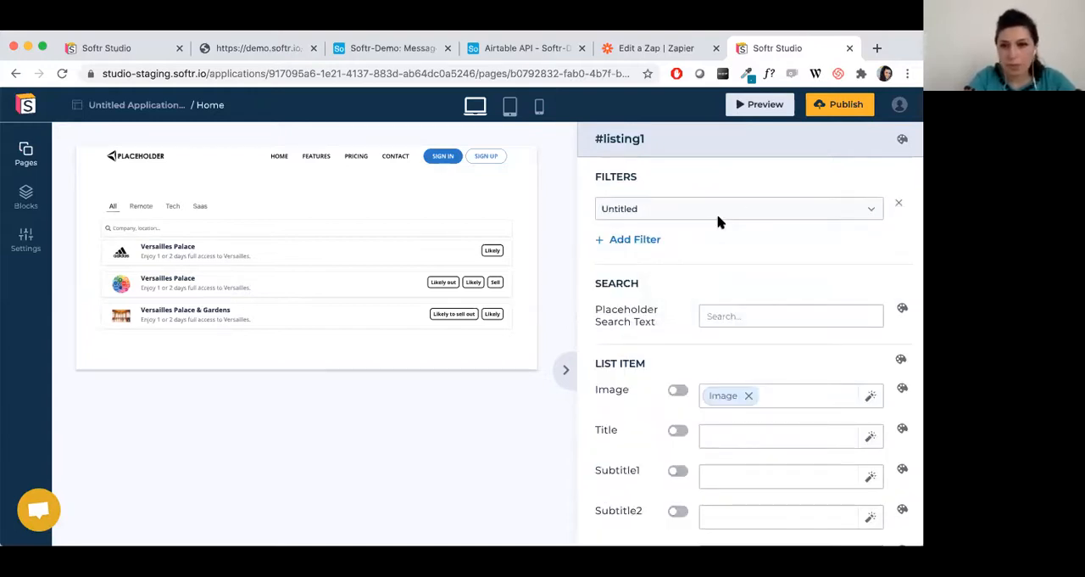
# Try showing the new filter as a Dropdown, and set it back to List.
pyautogui.click(695, 210)
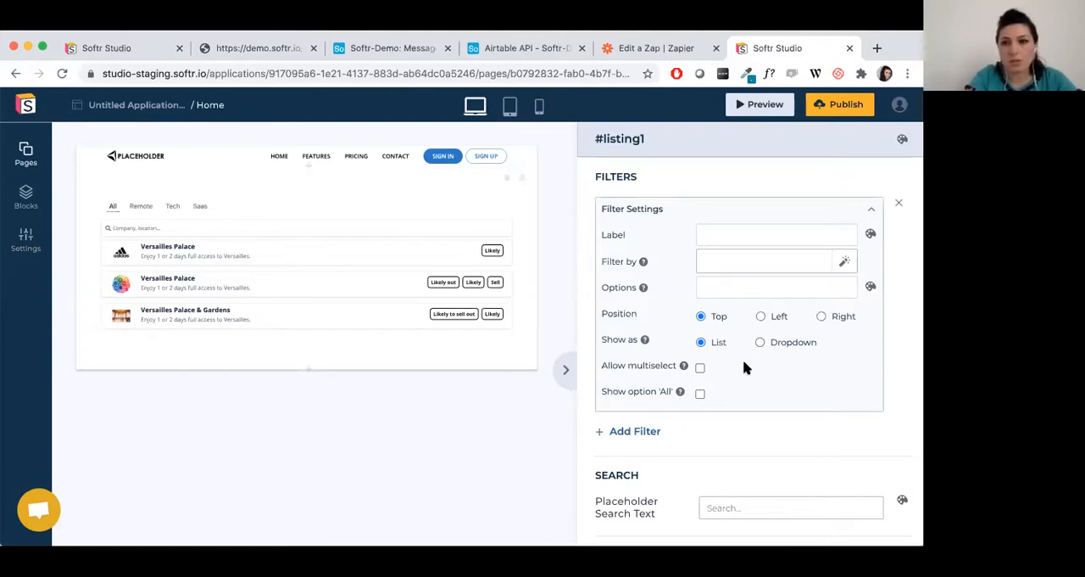
pyautogui.click(778, 343)
pyautogui.click(716, 343)
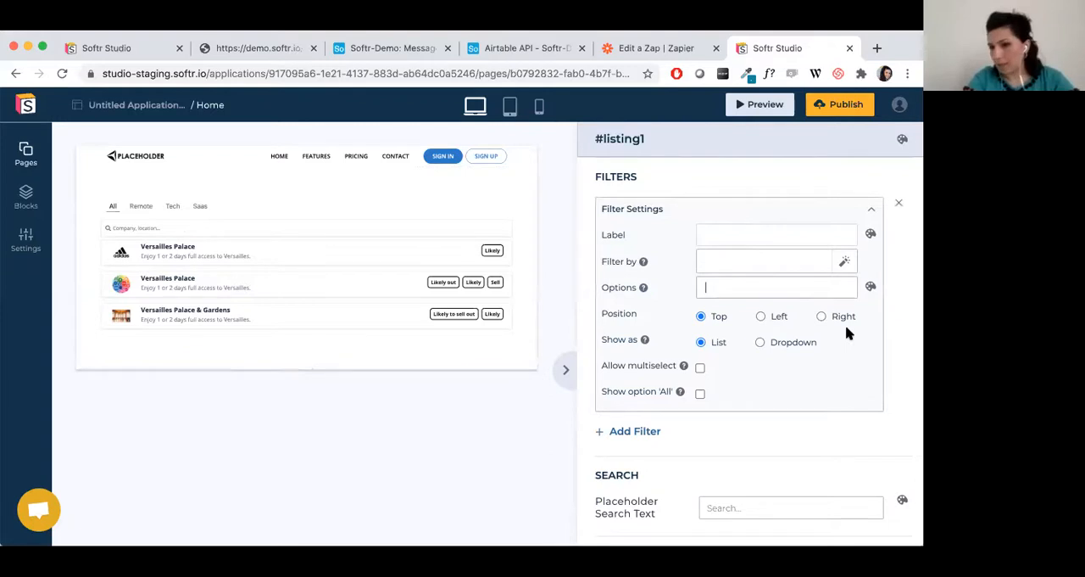
# Add the "Deliver faster with Teamy" feature block below the listing block.
pyautogui.click(347, 161)
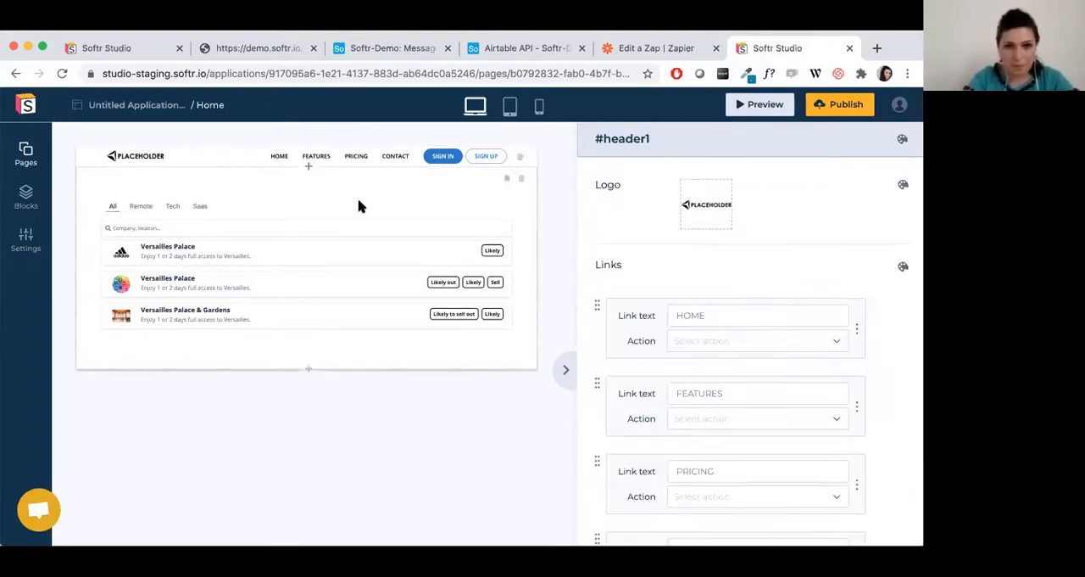
pyautogui.click(359, 206)
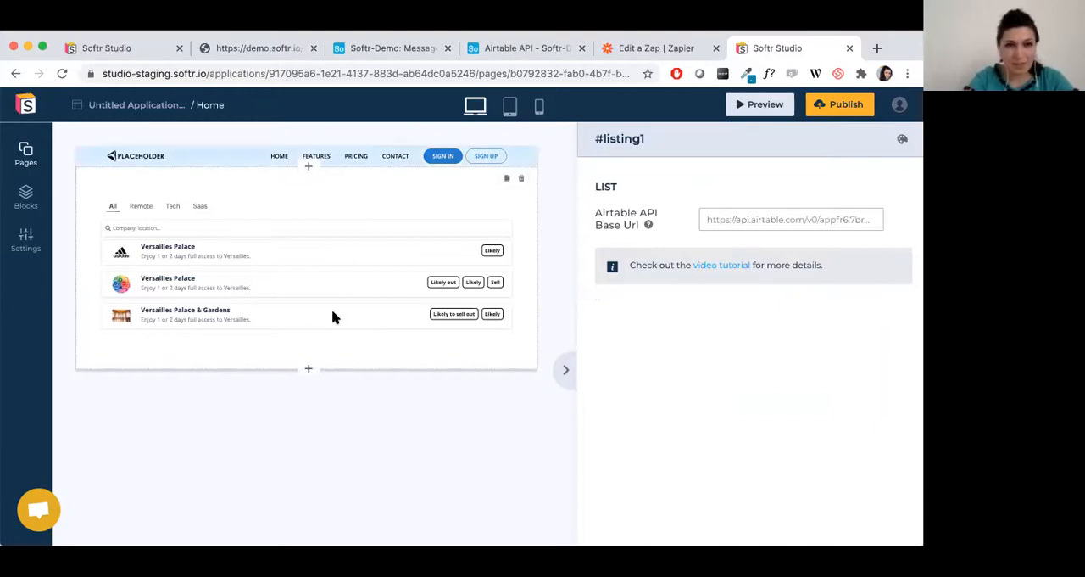
pyautogui.click(25, 197)
pyautogui.moveTo(128, 230)
pyautogui.click(401, 257)
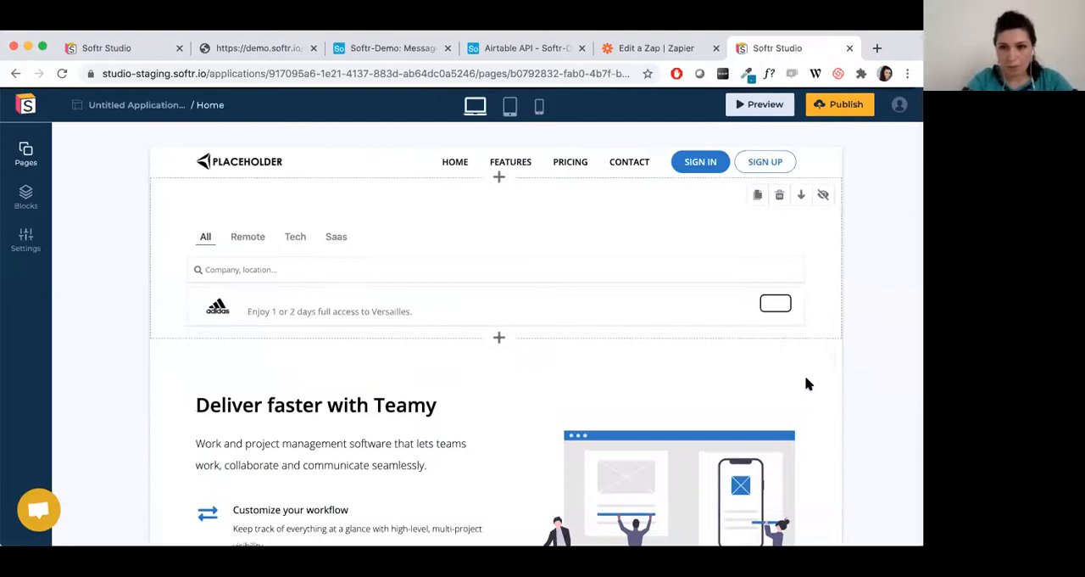
# Hide the "Deliver faster with Teamy" block and review the page with the block hidden.
pyautogui.scroll(-5, 806, 382)
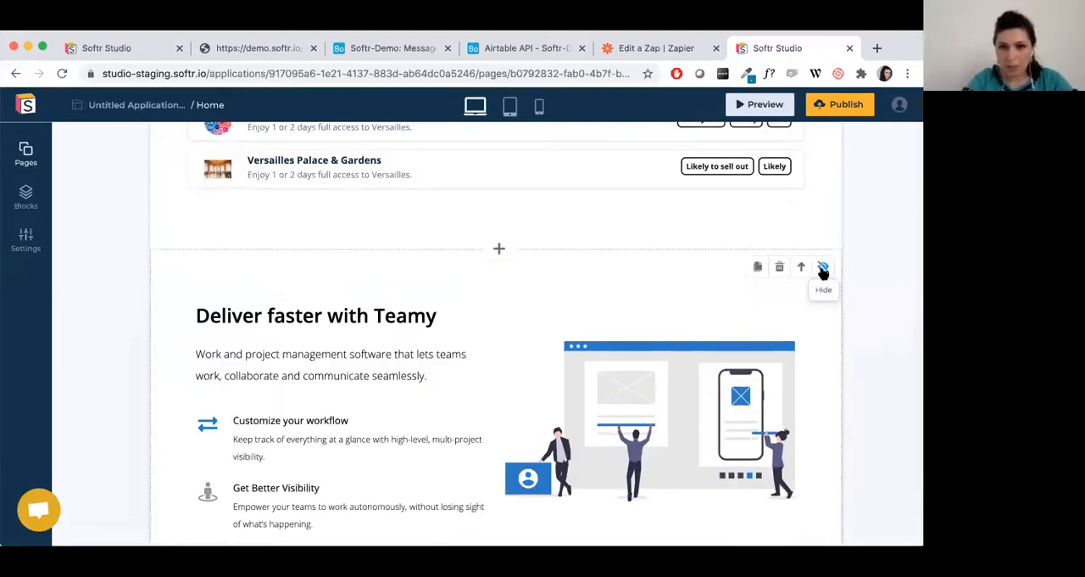
pyautogui.click(822, 268)
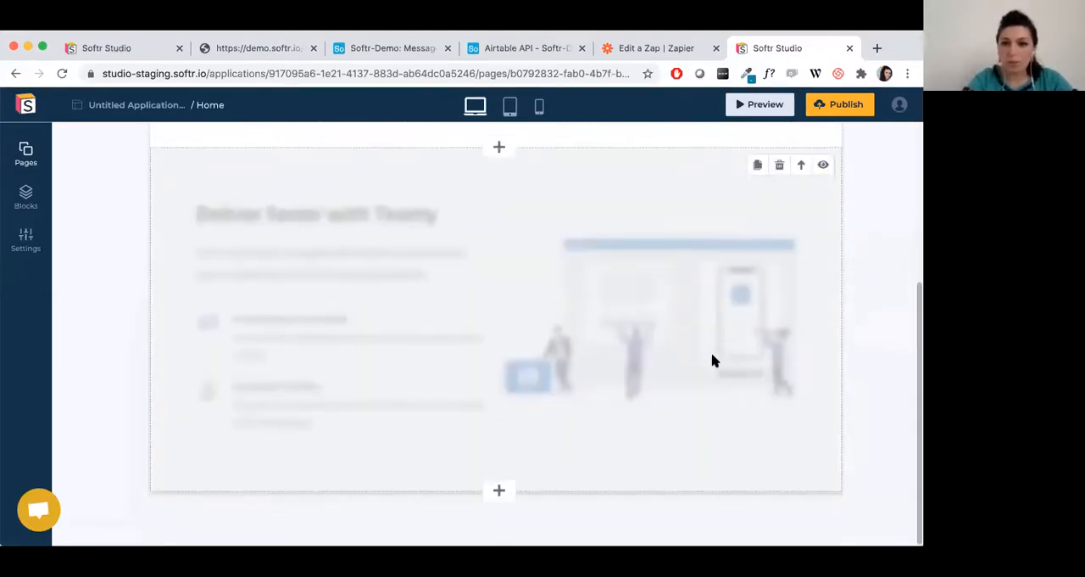
pyautogui.scroll(1, 714, 361)
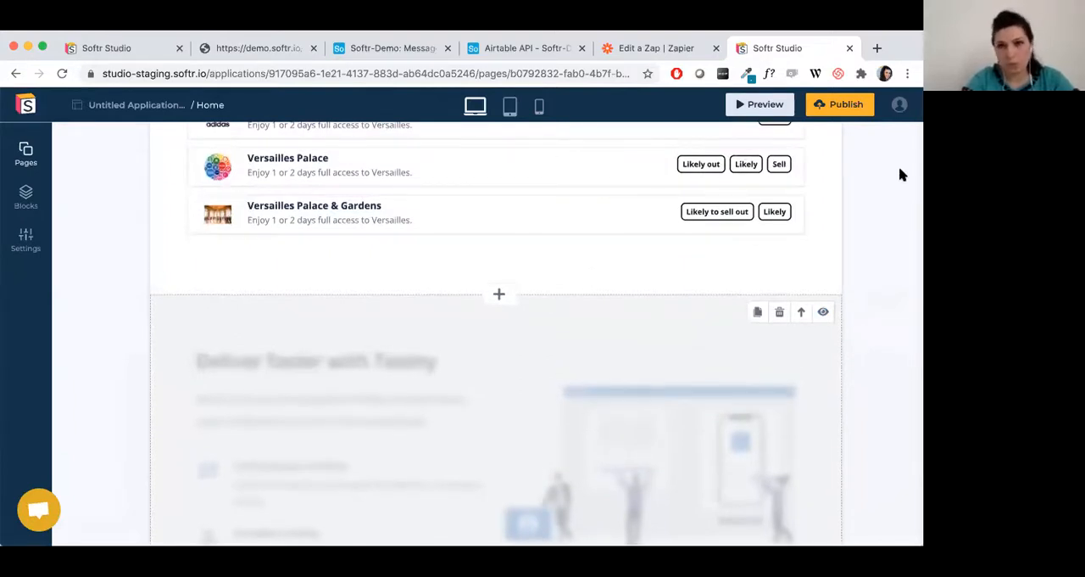
pyautogui.scroll(1, 831, 390)
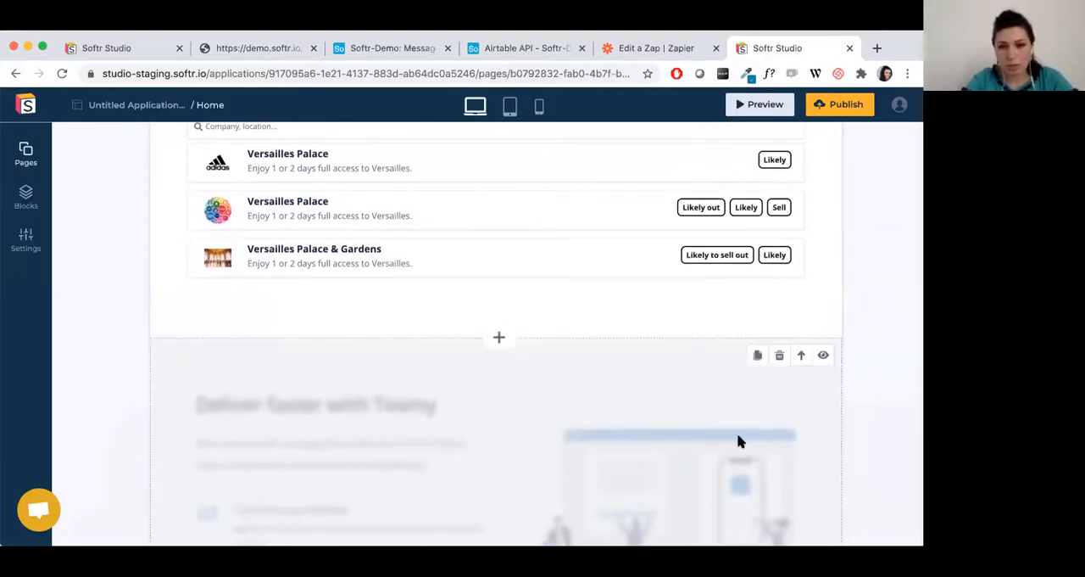
pyautogui.scroll(3, 738, 440)
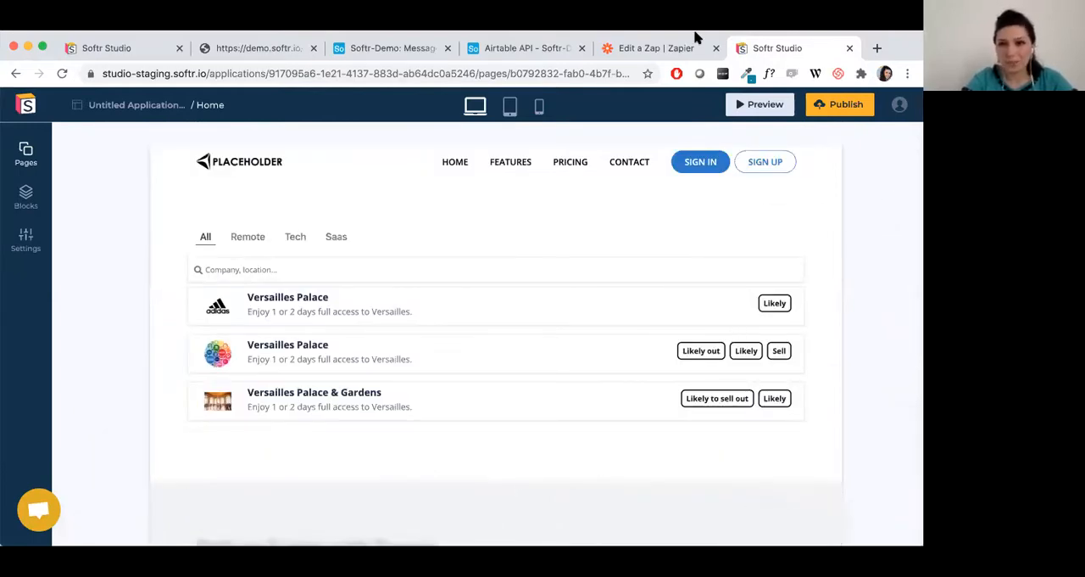
# Leave the untitled application for the Demo App and open the settings of its "Deliver faster with Teamy" block.
pyautogui.click(496, 356)
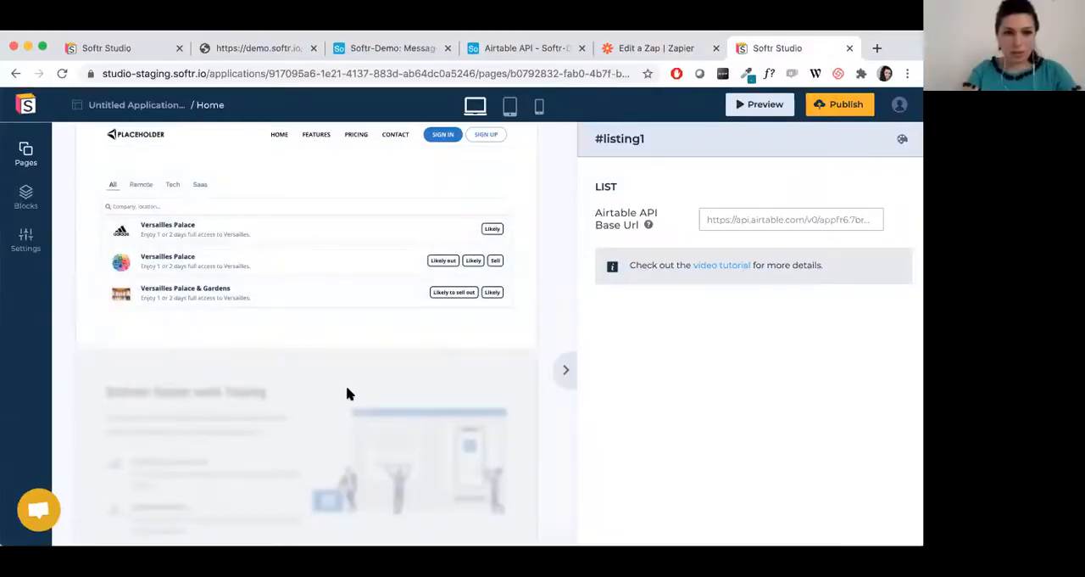
pyautogui.click(26, 104)
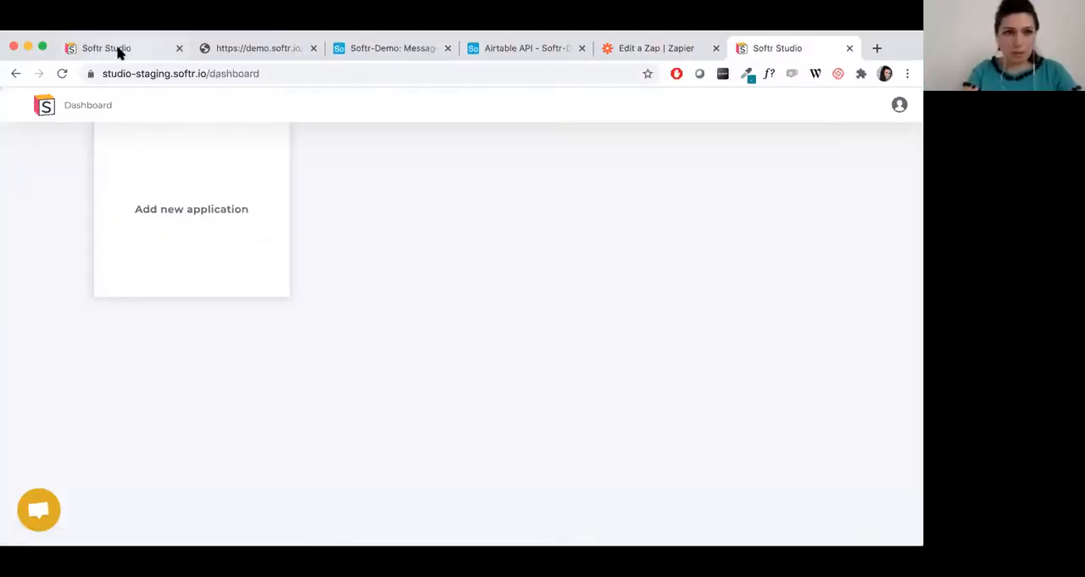
pyautogui.click(119, 48)
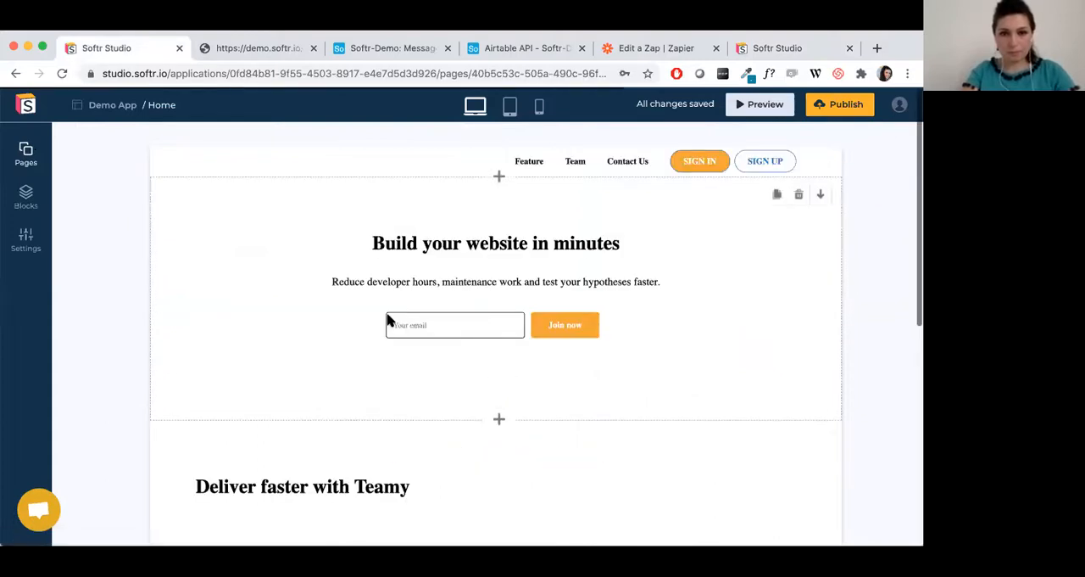
pyautogui.scroll(-5, 388, 318)
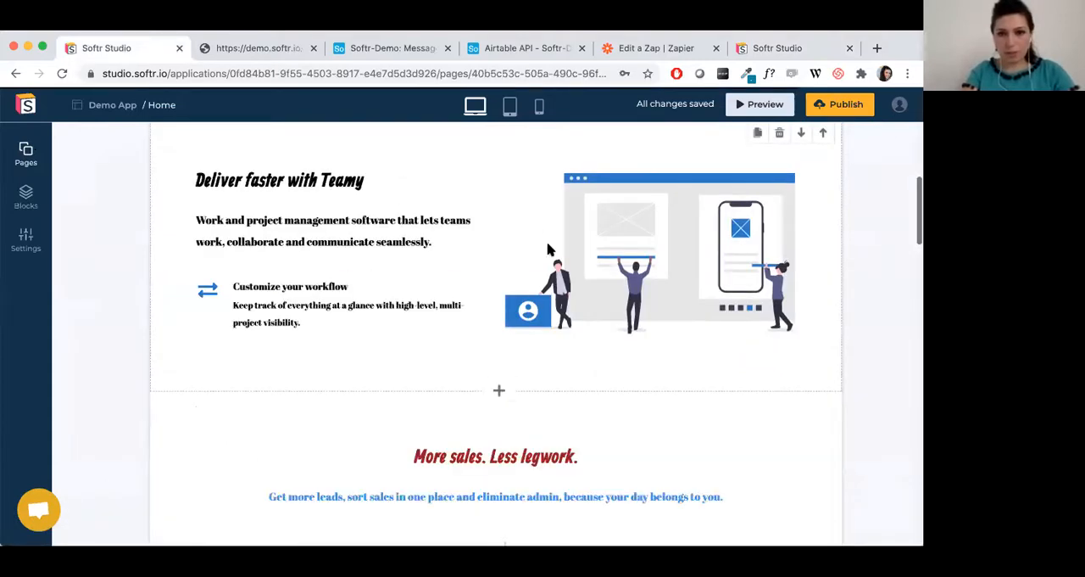
pyautogui.scroll(-2, 552, 250)
pyautogui.click(548, 291)
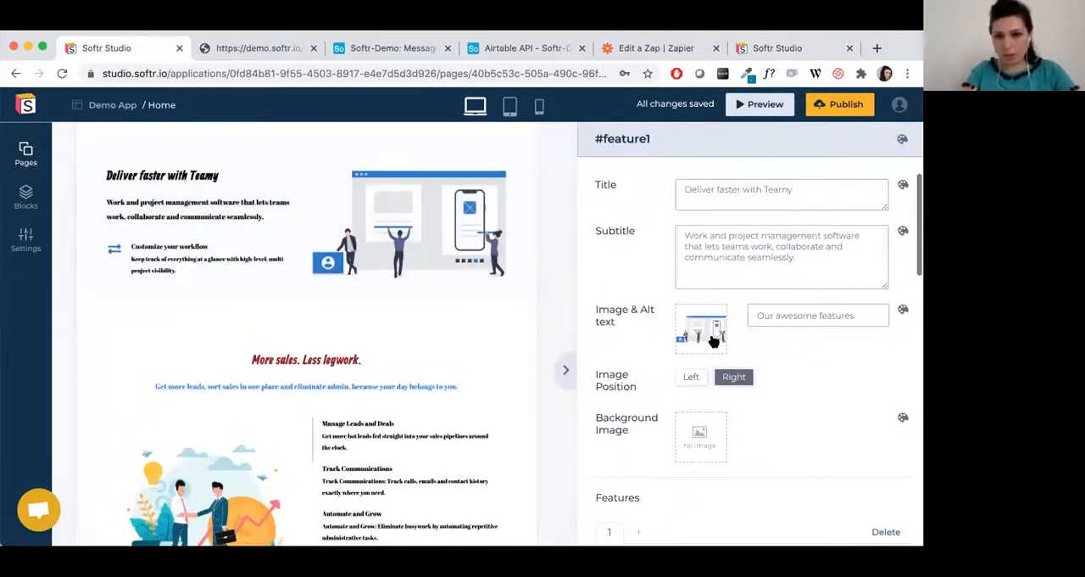
# Look at the feature image's file upload and stock photo library options without changing the image.
pyautogui.click(702, 339)
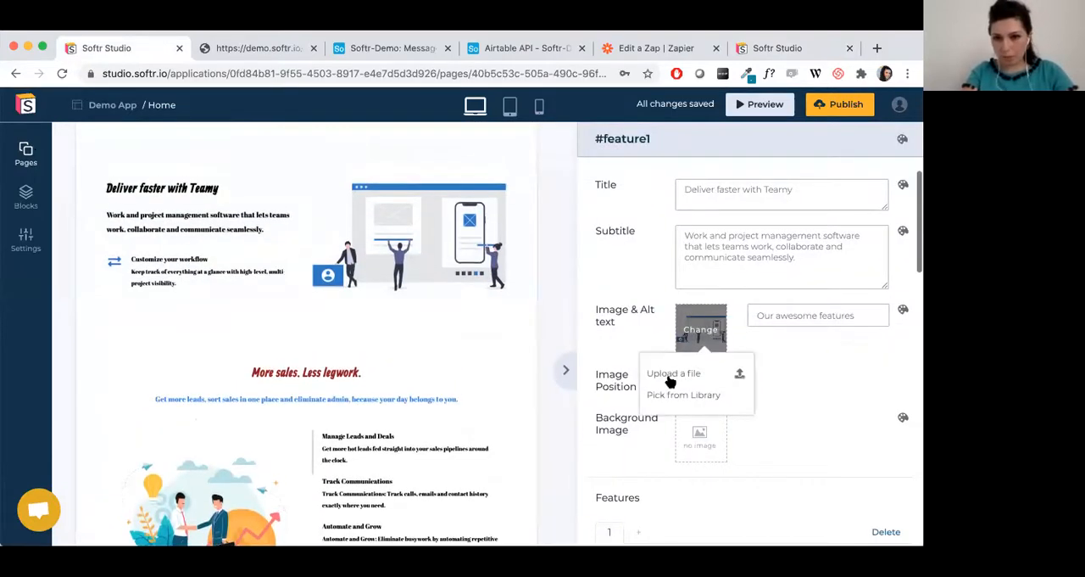
pyautogui.click(673, 372)
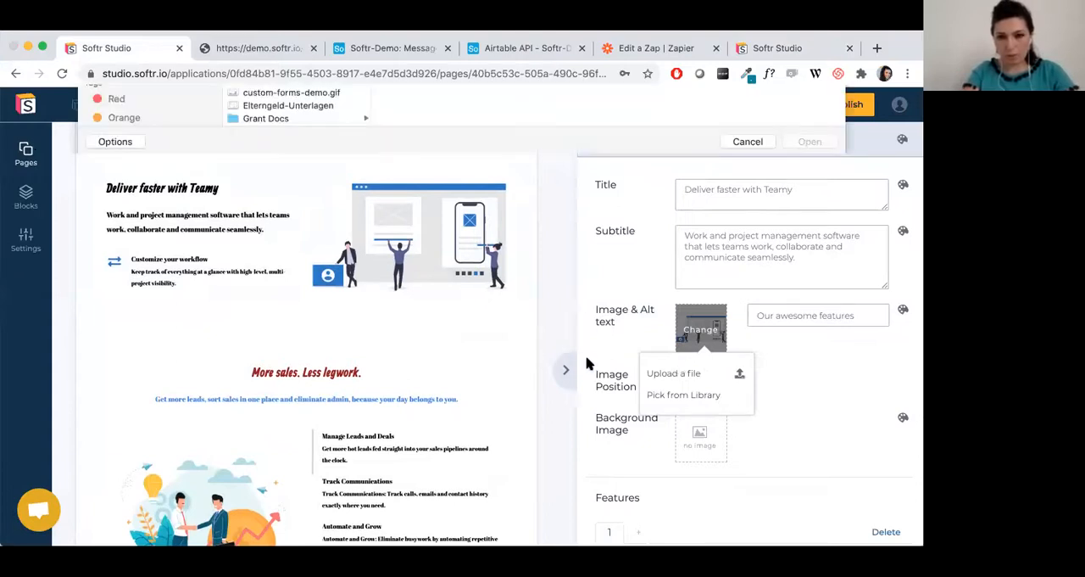
pyautogui.press('Escape')
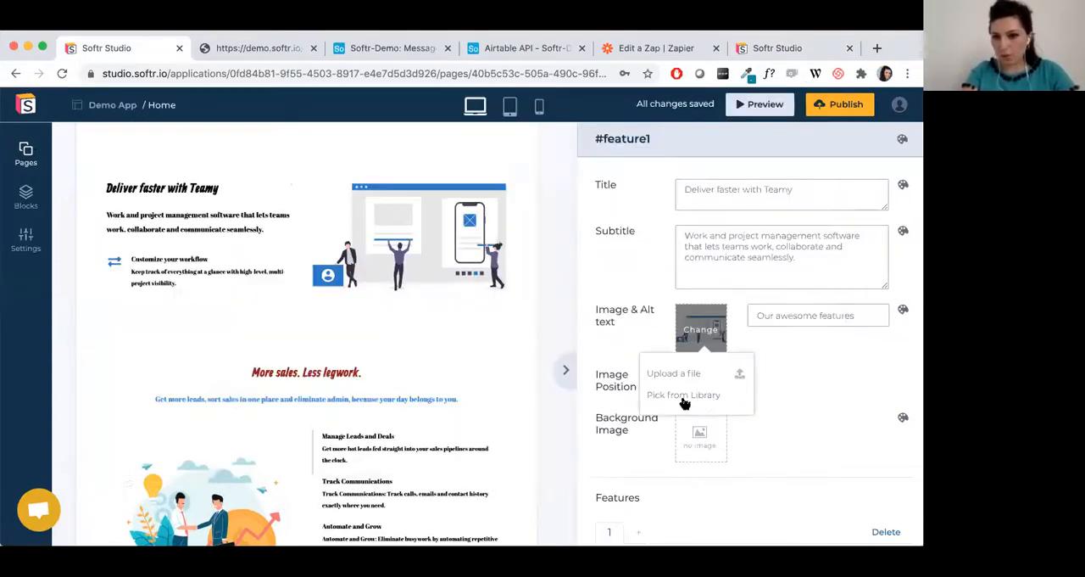
pyautogui.click(685, 396)
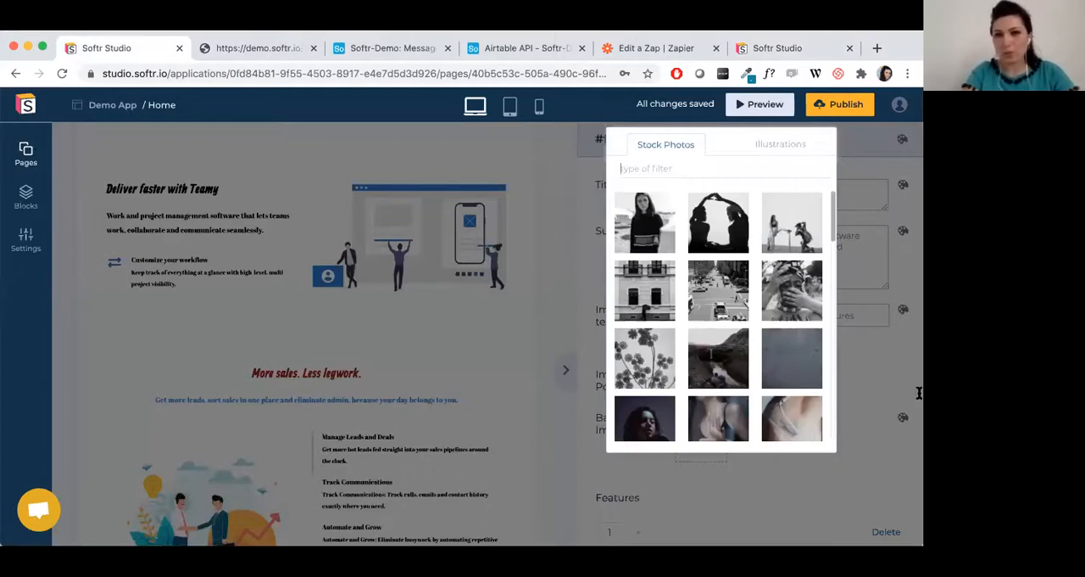
pyautogui.click(918, 392)
pyautogui.scroll(5, 229, 218)
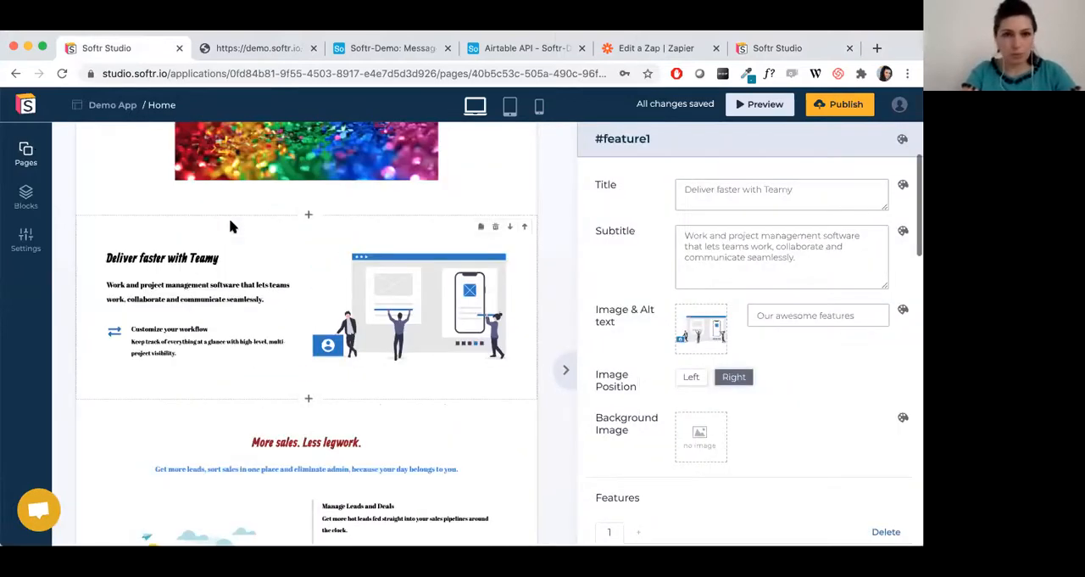